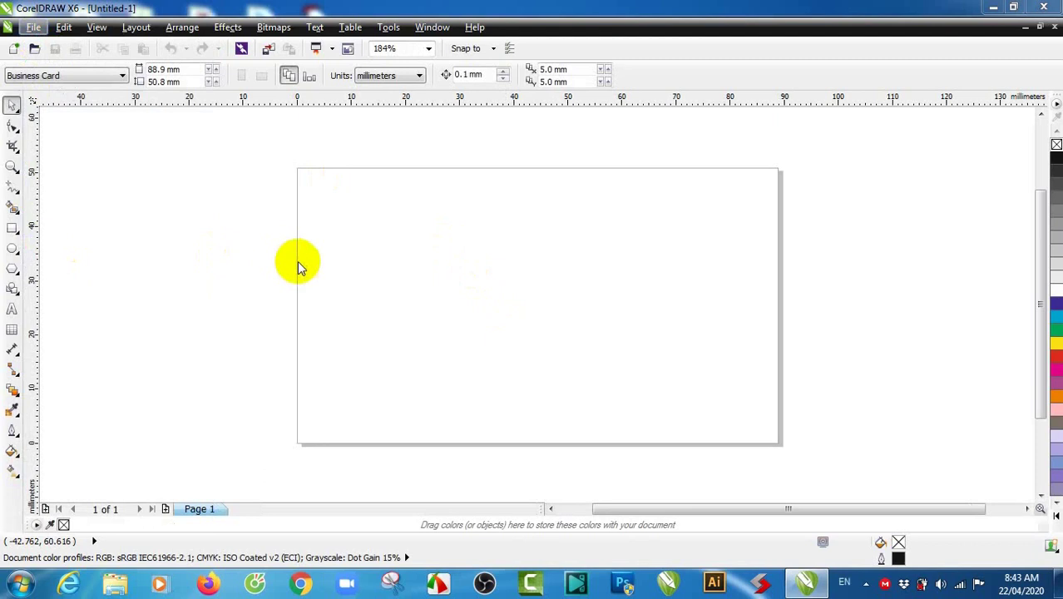
Step: Import the image Card (7) and place it over the page's left edge
key(ctrl+i)
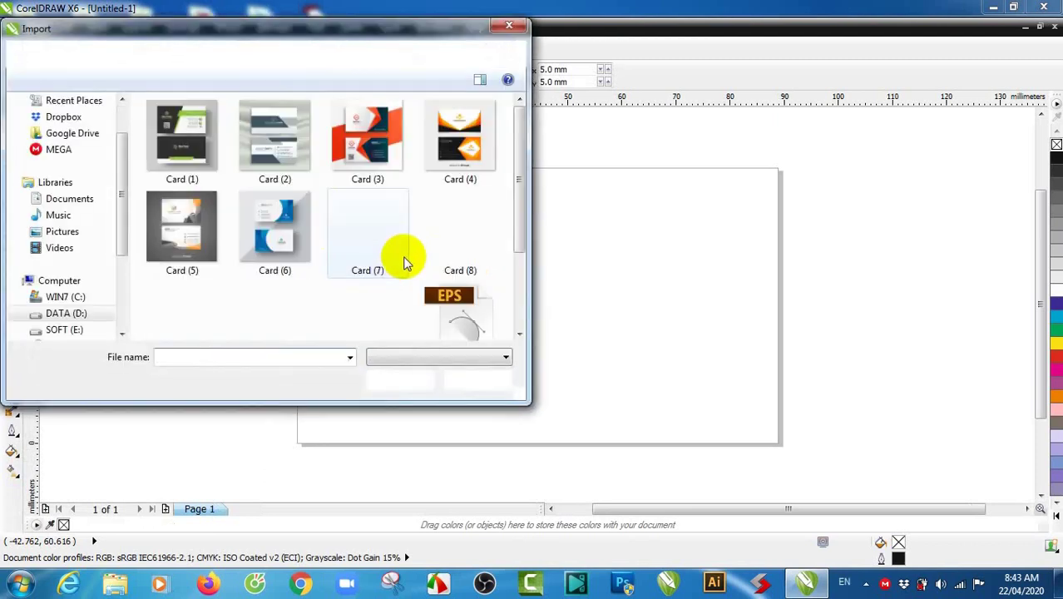
double_click(403, 220)
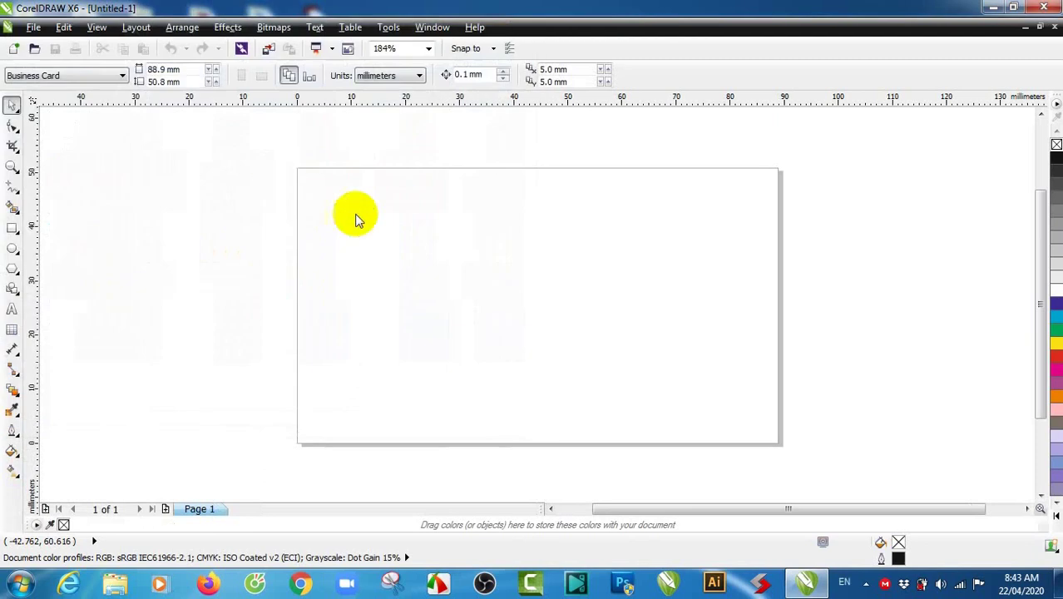
click(178, 219)
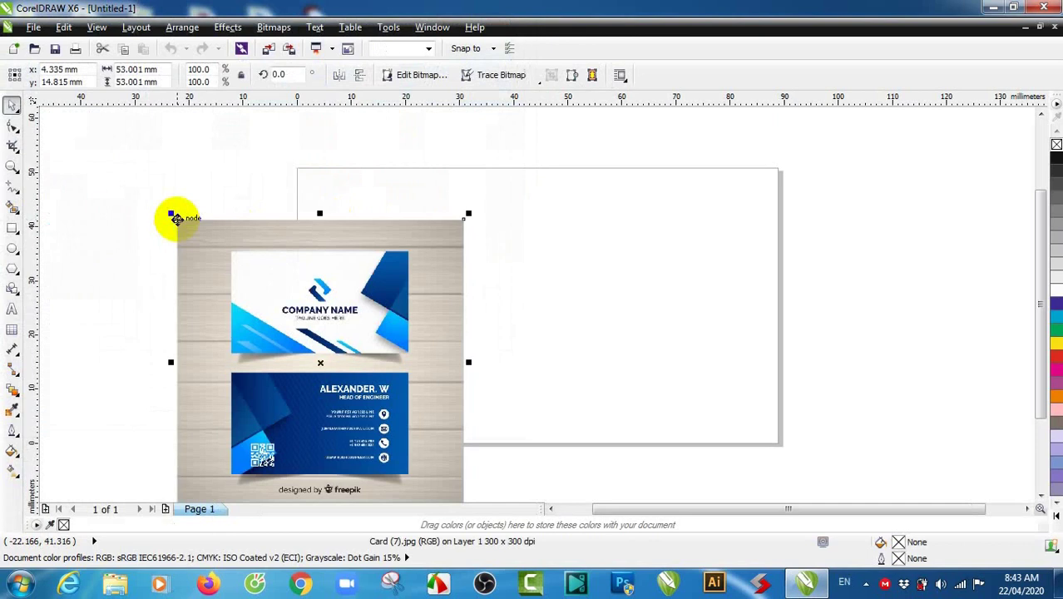
Step: Enlarge the card image proportionally to about 132.6 mm square and reposition it over the left part of the page
scroll(420, 294, down, 2)
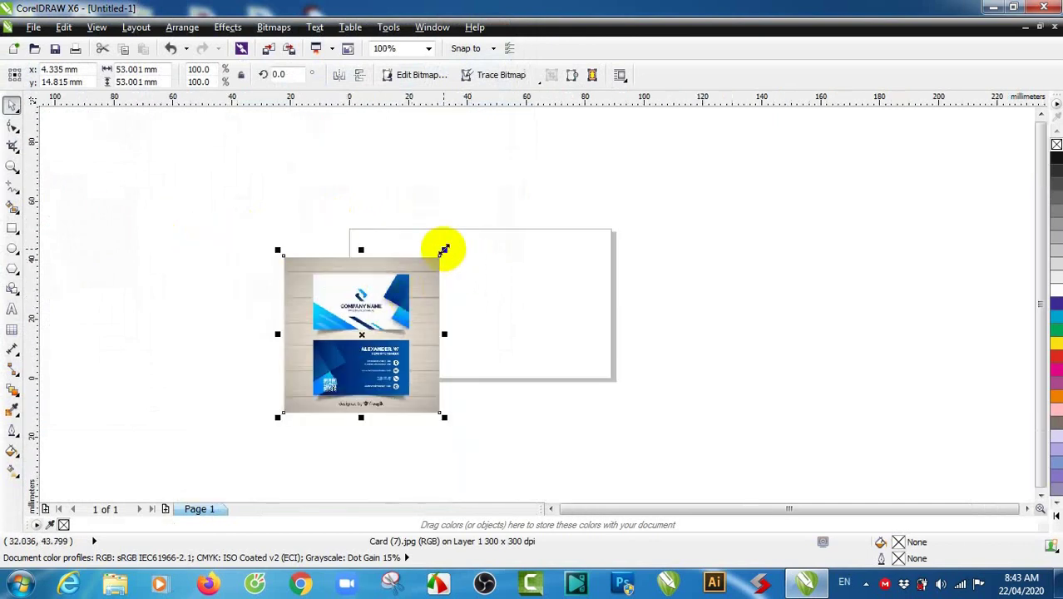
drag(444, 250, 499, 198)
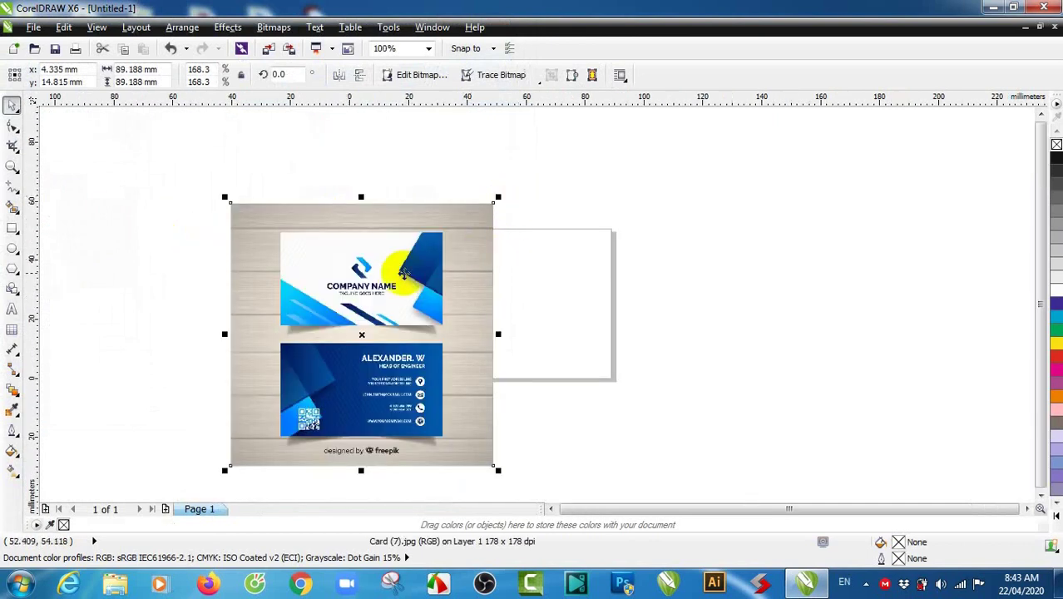
drag(400, 274, 400, 303)
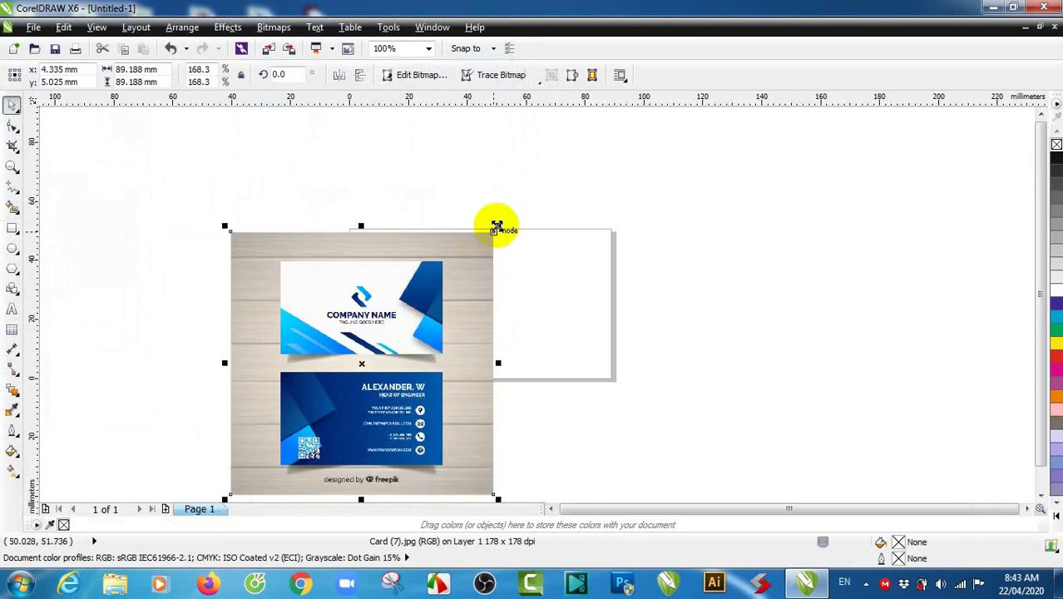
drag(493, 232, 599, 161)
drag(456, 247, 394, 292)
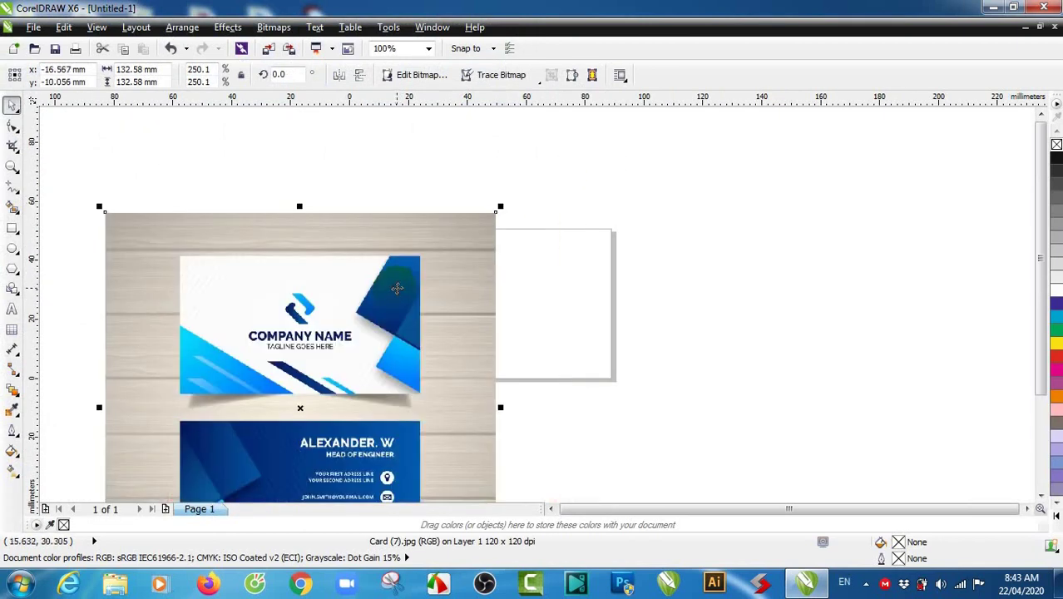
Step: Move the card image off the page to the left and draw an 88.9 × 50.8 mm rectangle covering the whole page
click(12, 229)
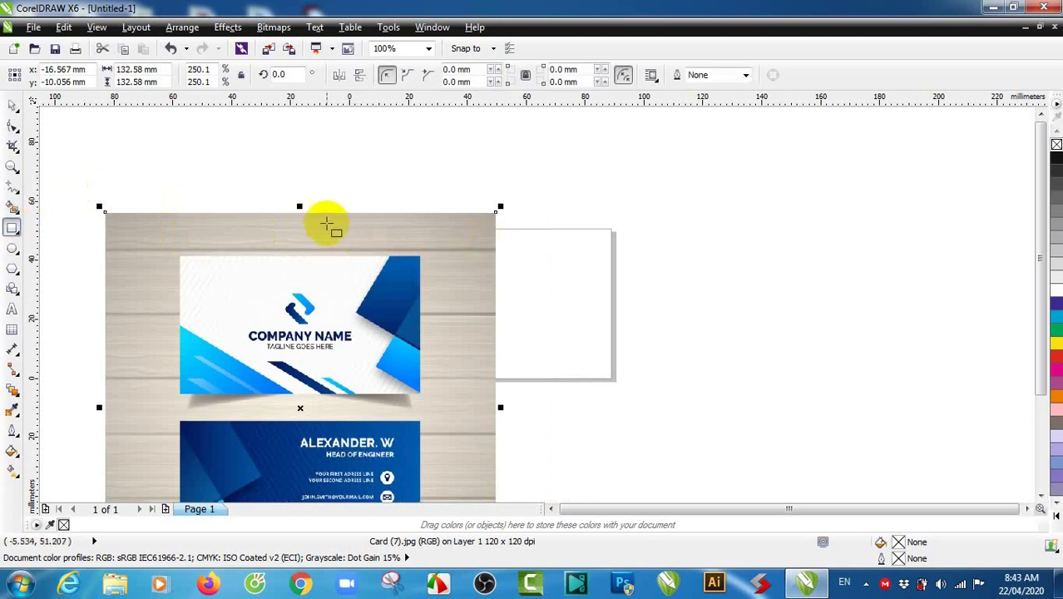
click(12, 105)
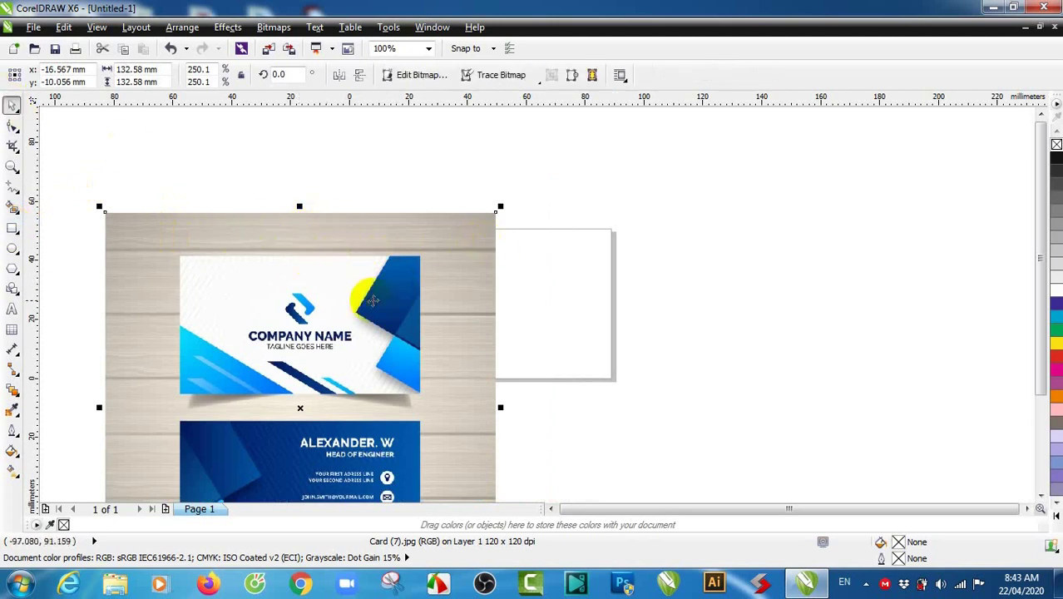
drag(381, 297, 172, 273)
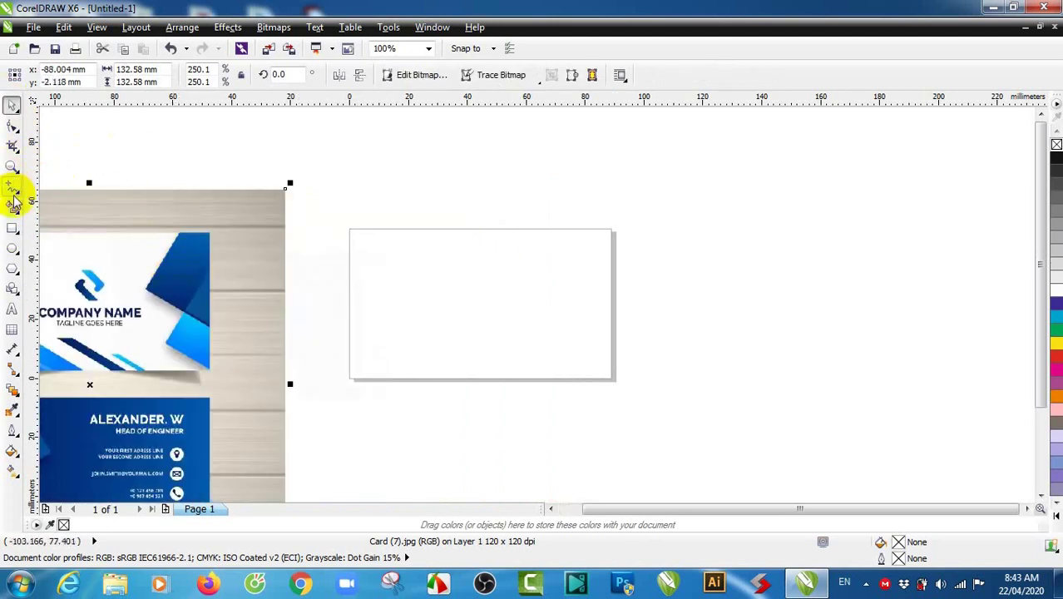
click(11, 229)
drag(350, 230, 612, 379)
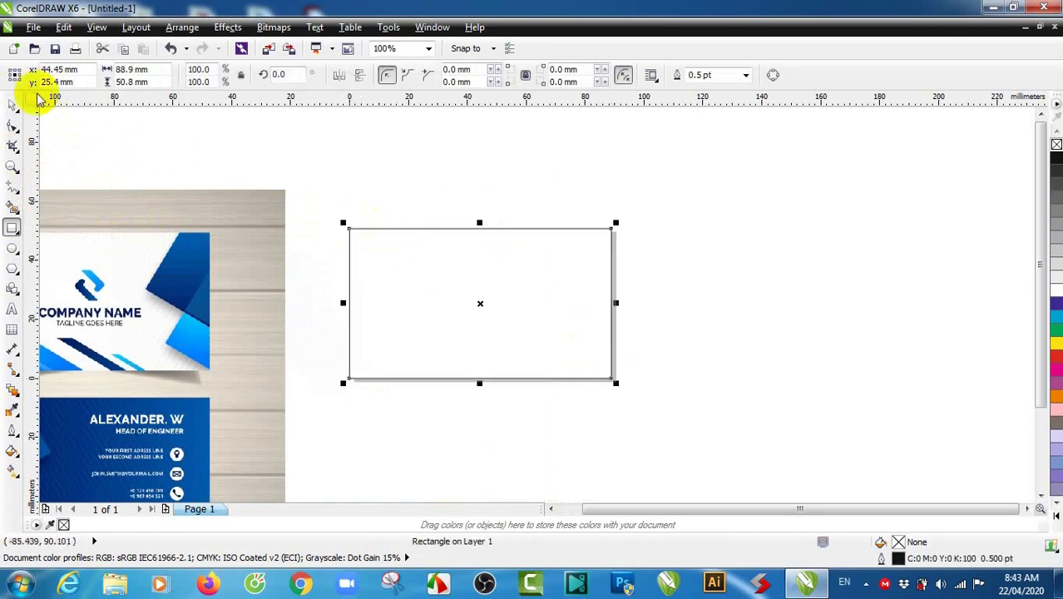
Step: Move the card image back and scale it to about 142.6 mm square so the white front card fits the page rectangle
click(11, 106)
drag(240, 292, 573, 285)
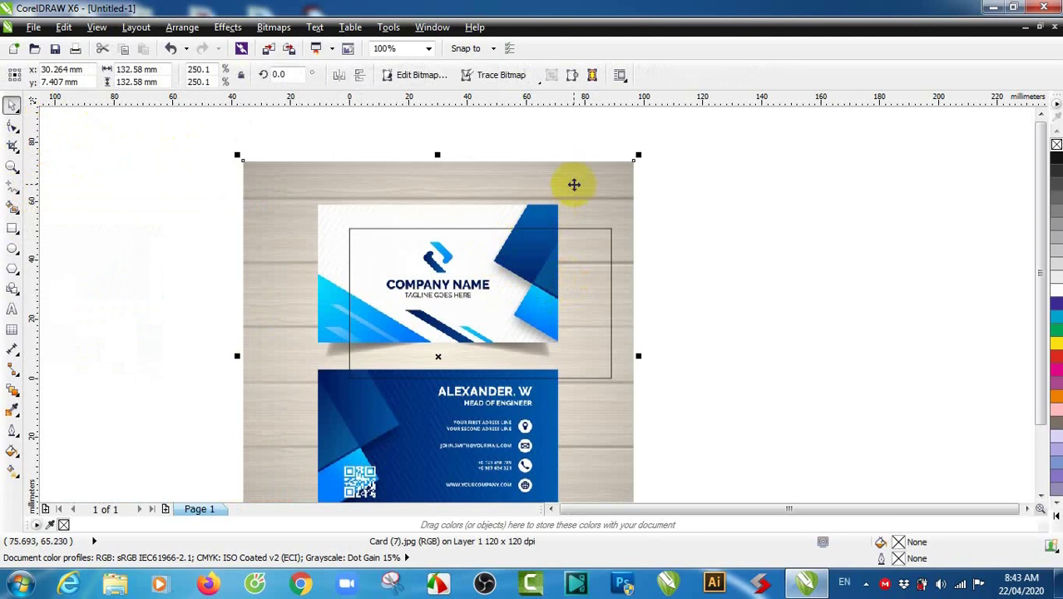
drag(574, 185, 610, 206)
mouse_move(613, 443)
mouse_down()
mouse_move(607, 432)
mouse_move(616, 448)
mouse_up()
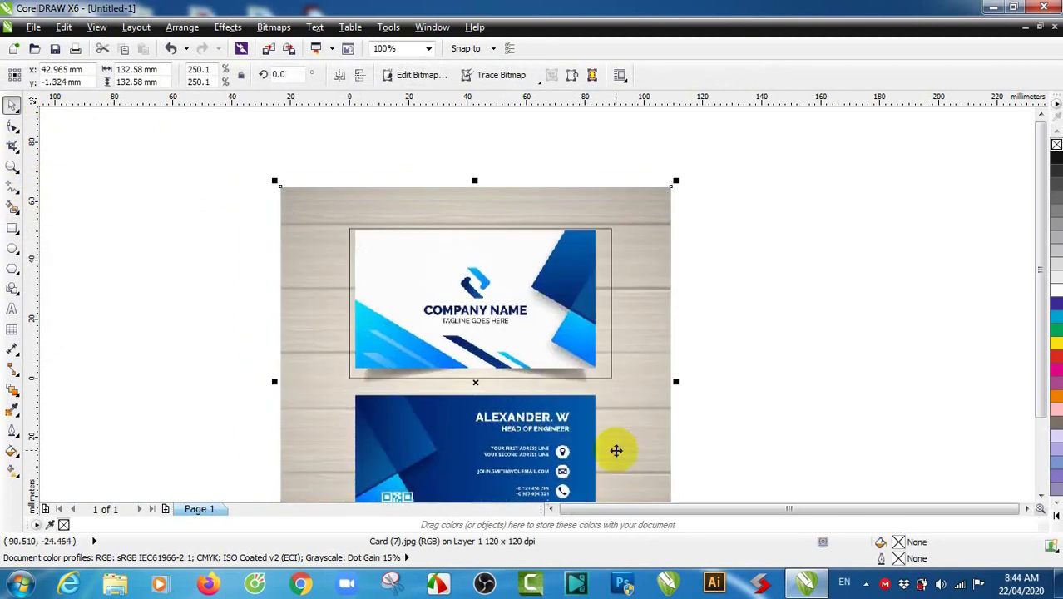
drag(677, 179, 668, 213)
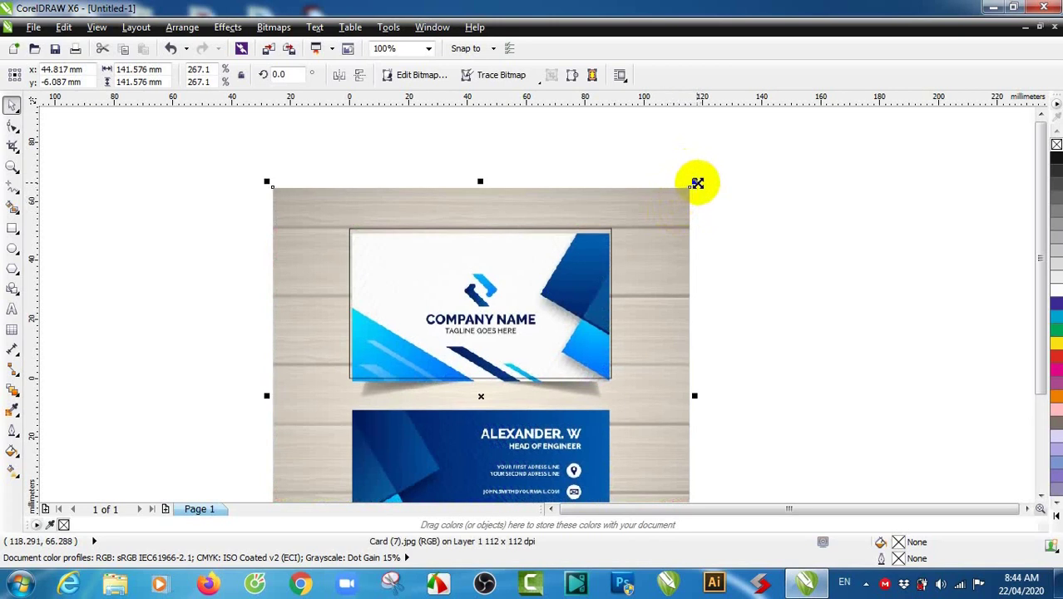
drag(695, 182, 699, 180)
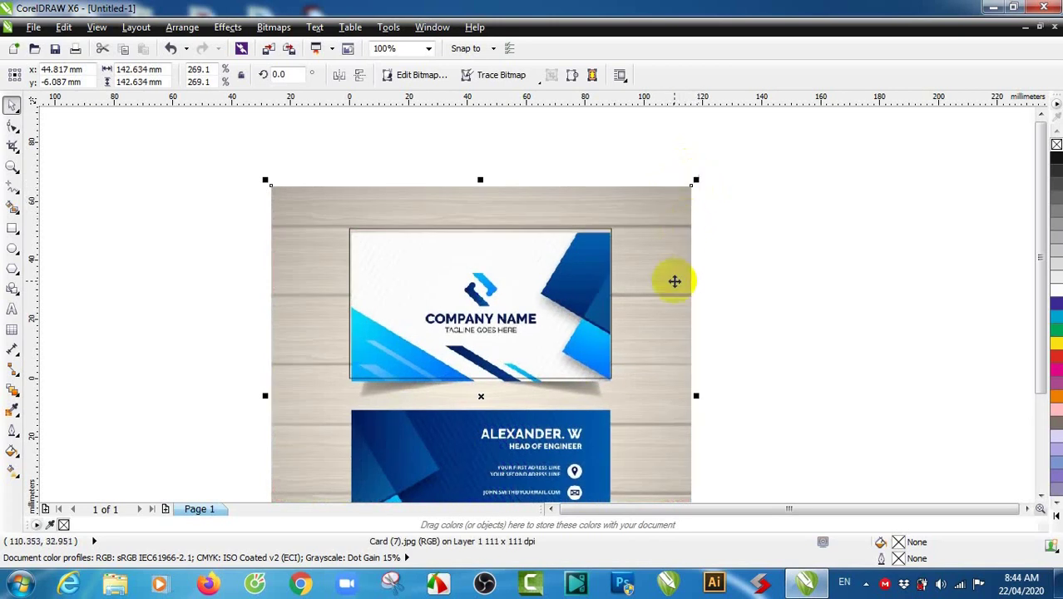
key(Up)
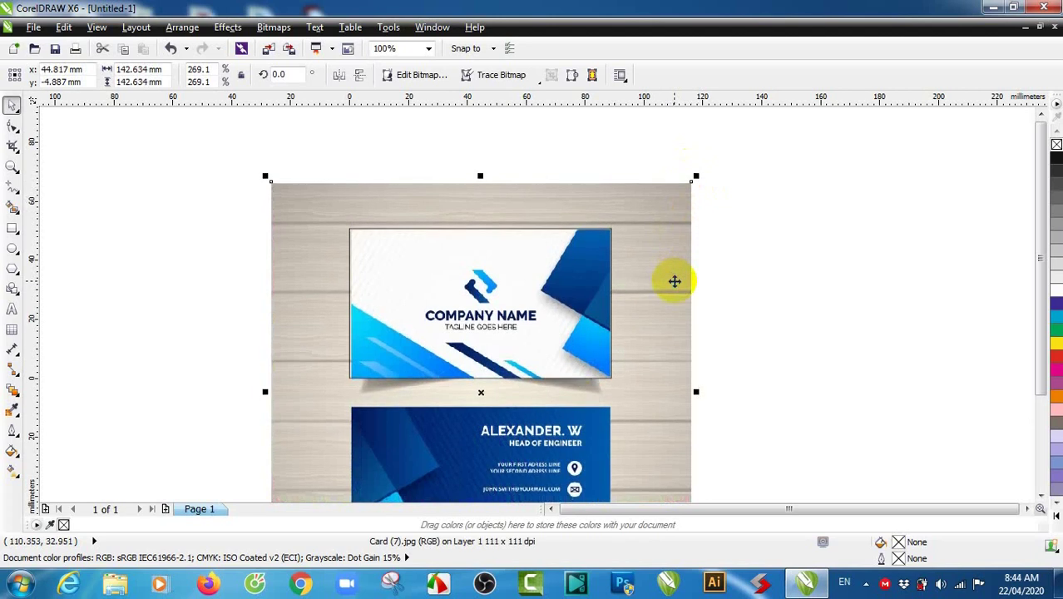
Step: Lock the card image in place behind the rectangle
click(814, 228)
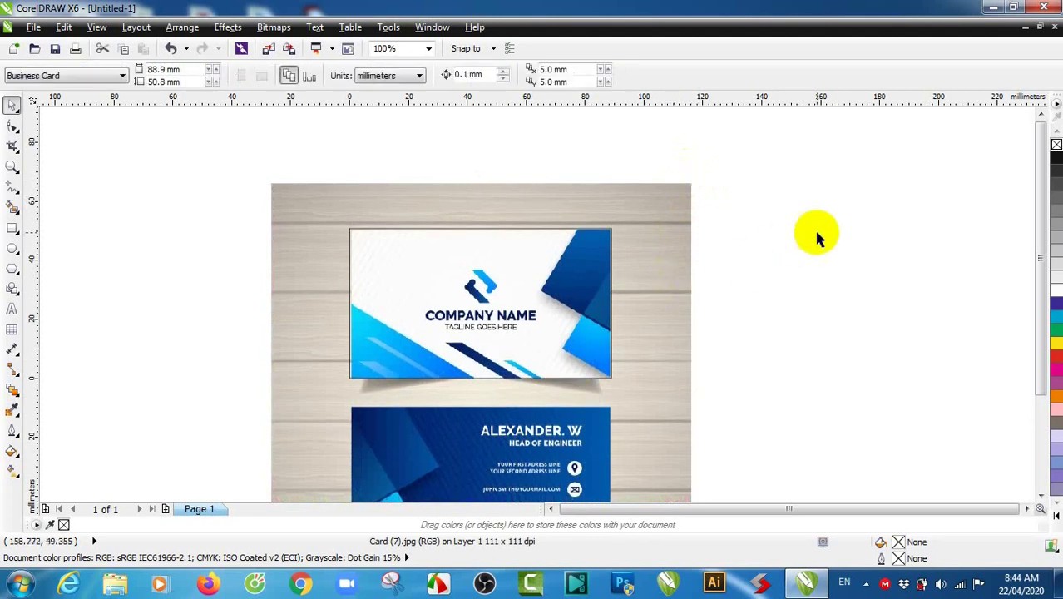
right_click(662, 223)
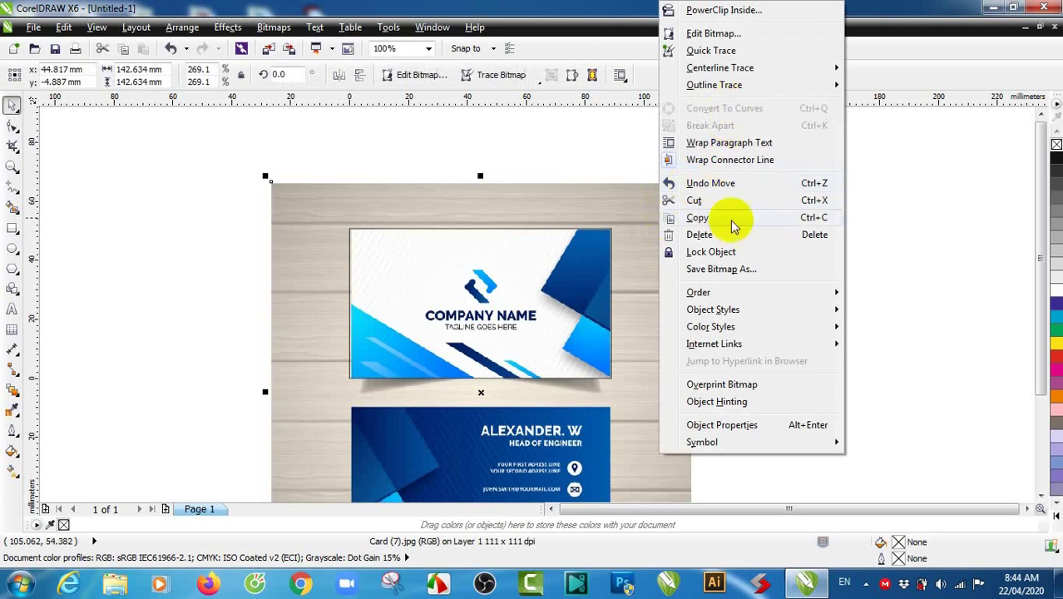
click(711, 252)
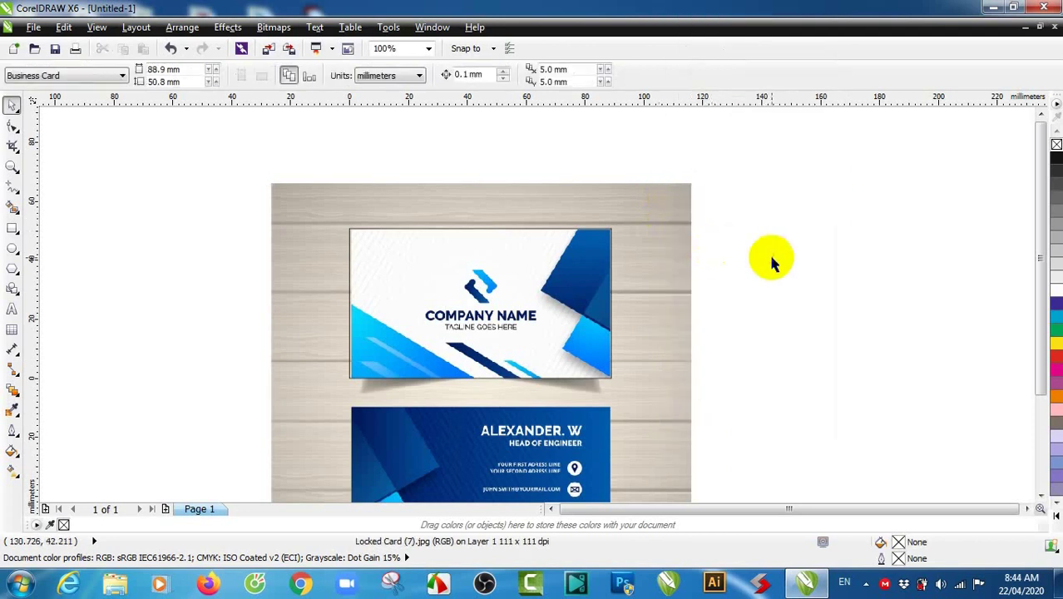
Step: Save the drawing in the CorelDraw folder as BT_TOMAU_F11_3, adapting the name of the existing BT_TOMAU_F11_2 file
click(55, 50)
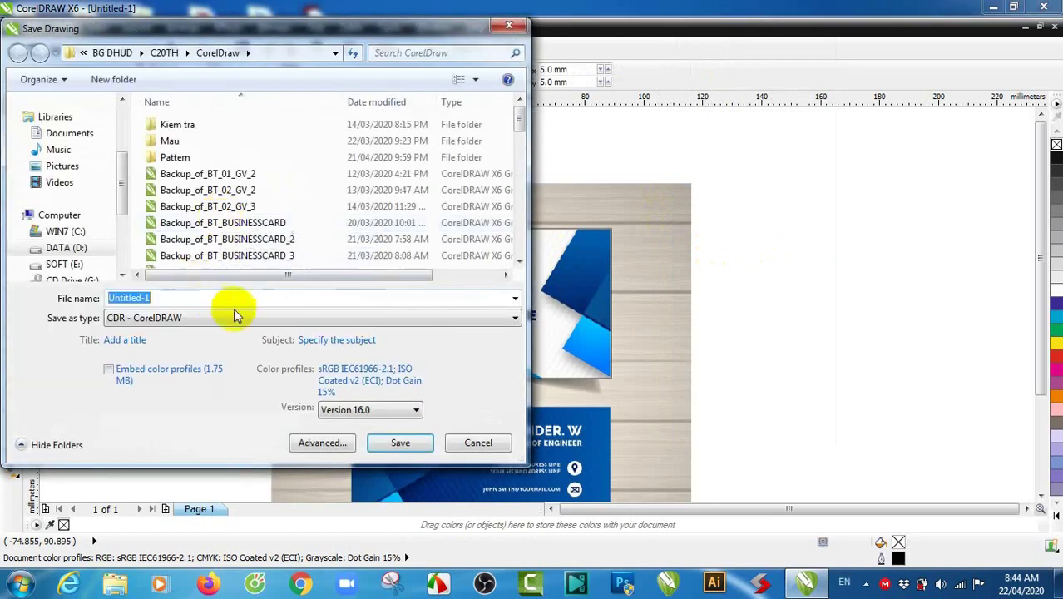
text(BT_BUSINESSCARD_3.cdr)
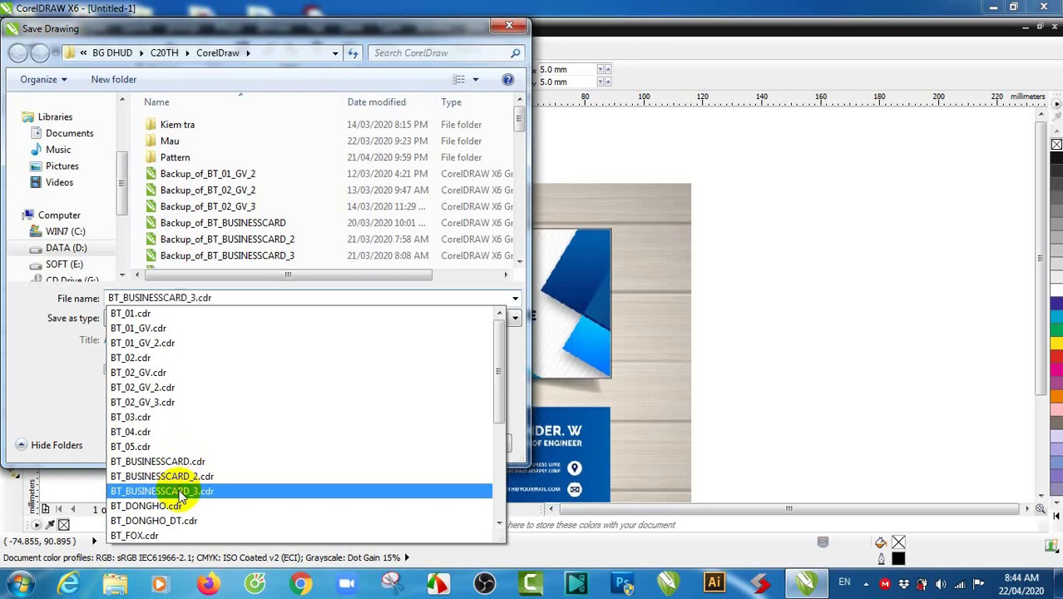
click(179, 492)
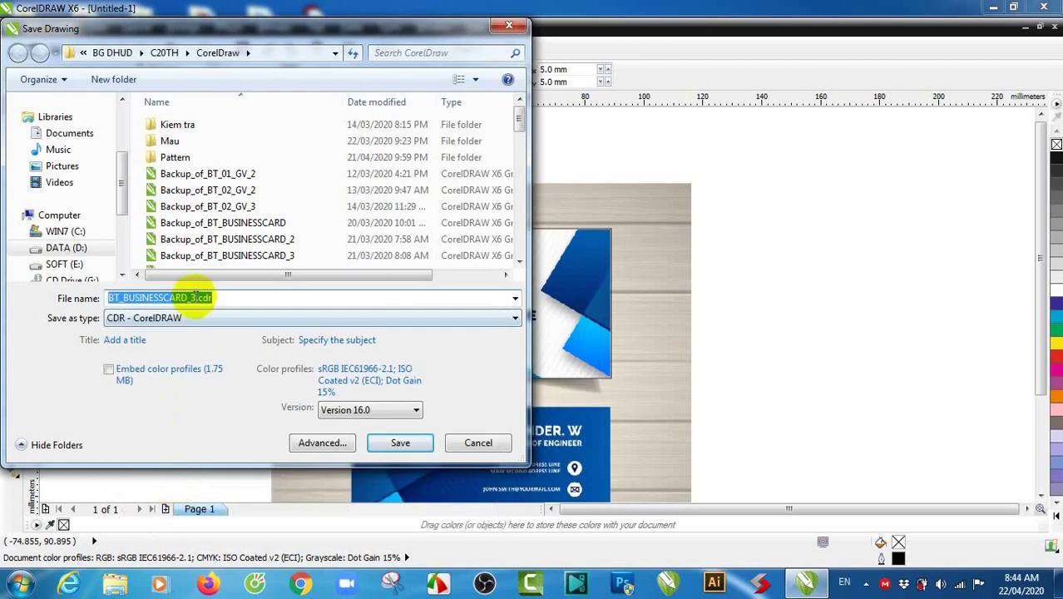
click(193, 297)
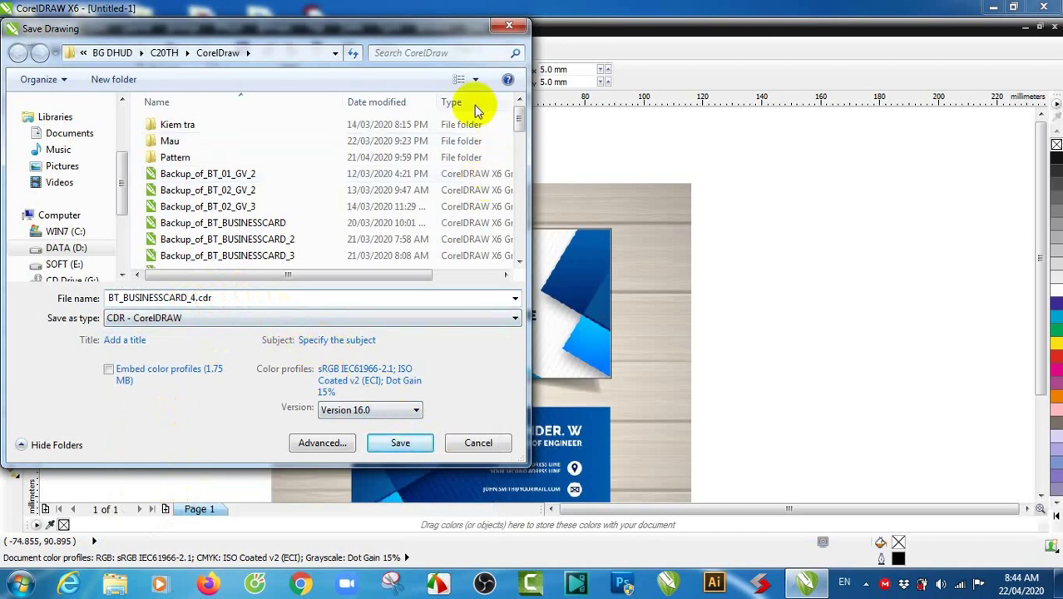
click(396, 103)
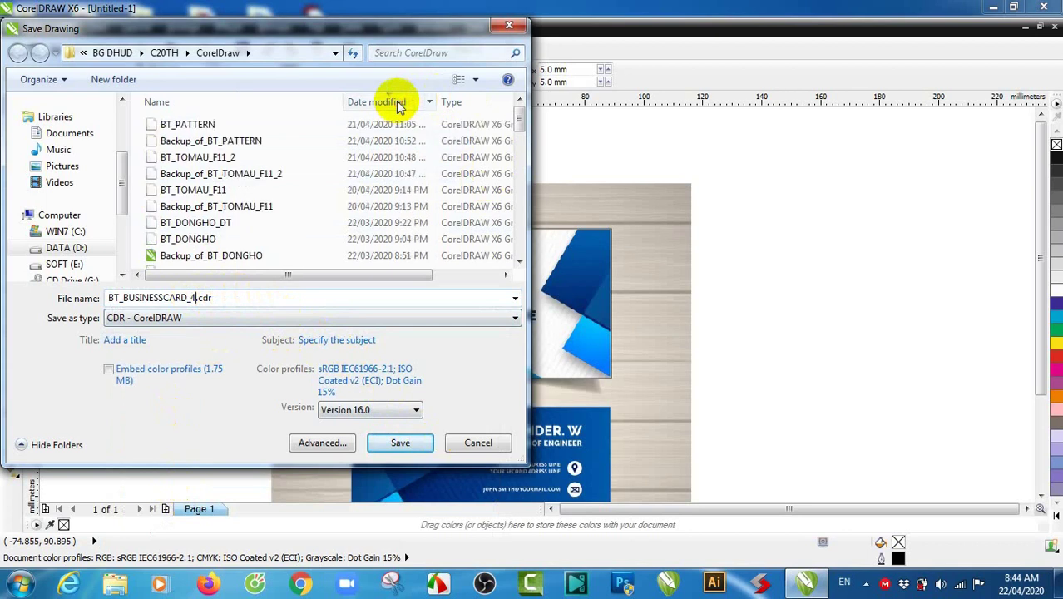
click(226, 157)
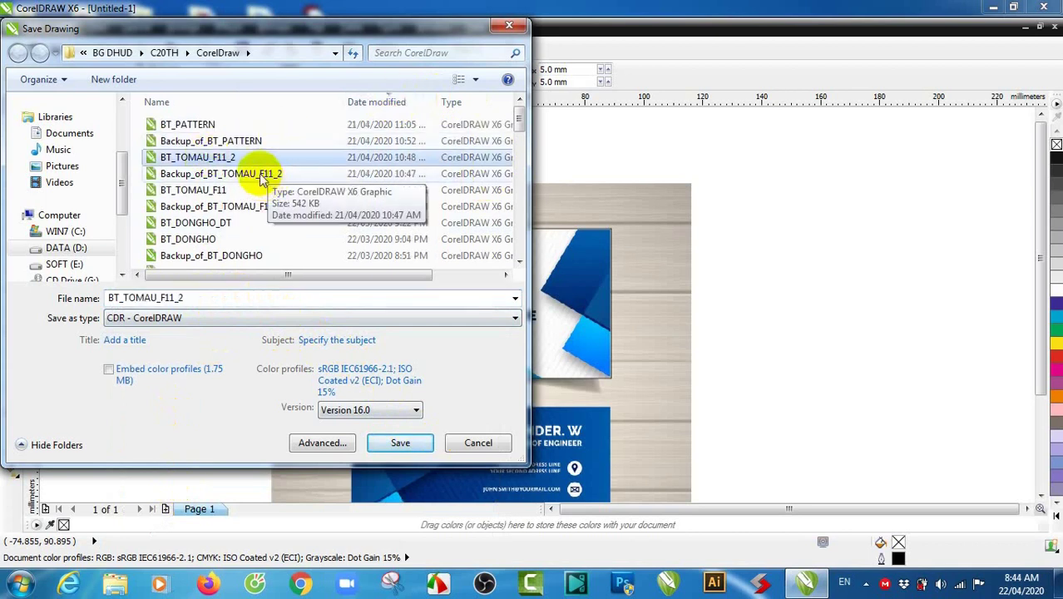
click(225, 297)
click(237, 297)
key(BackSpace)
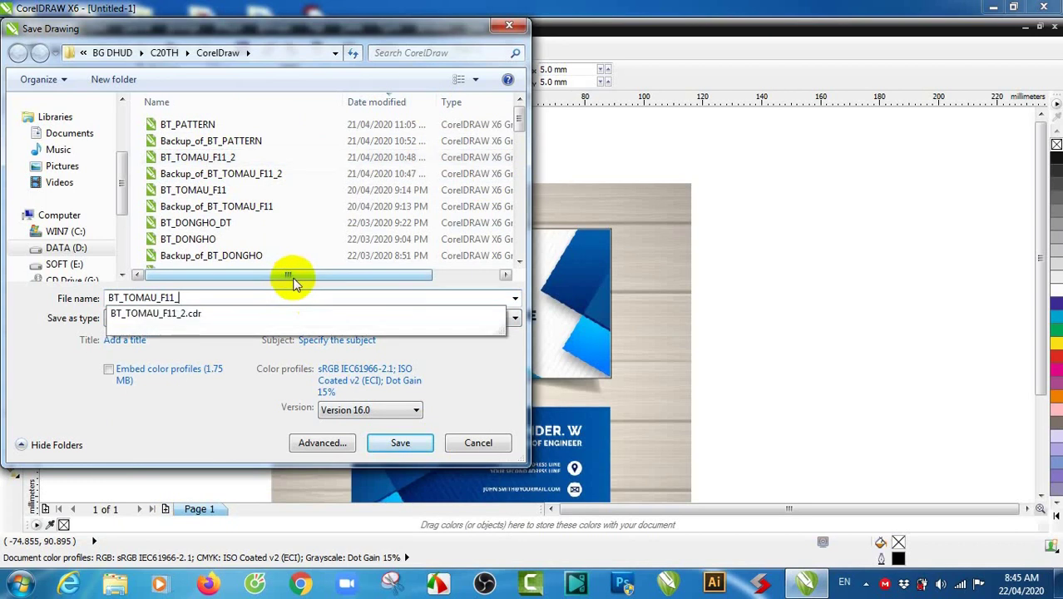
text(3)
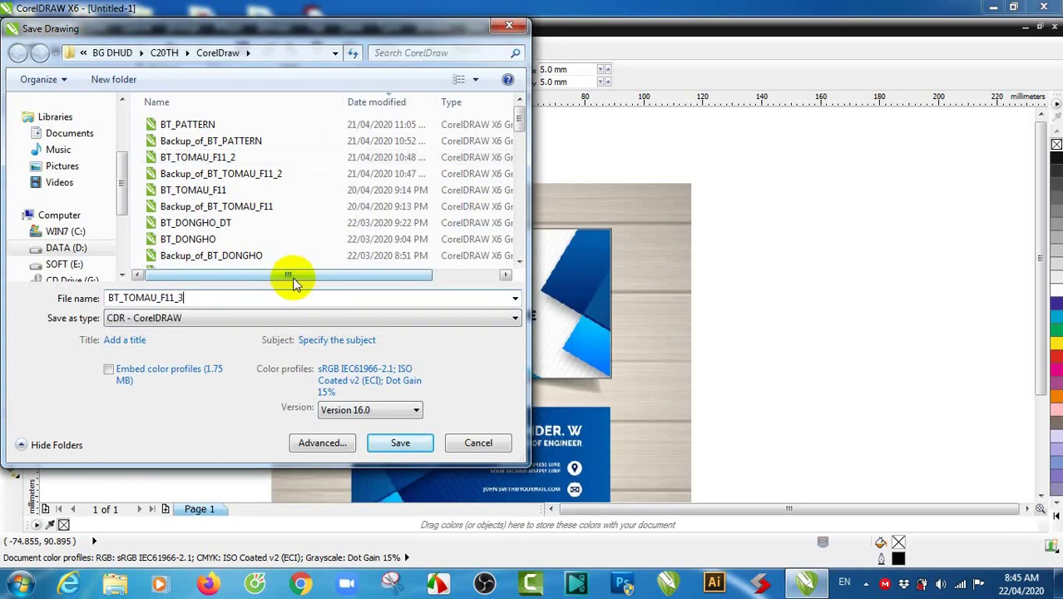
click(400, 442)
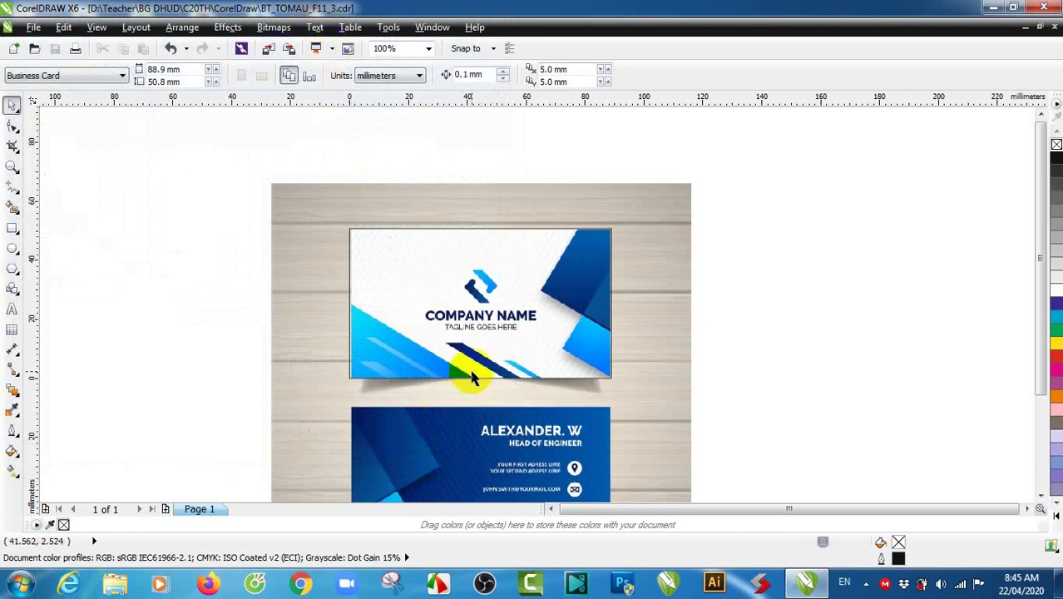
Step: Unlock the card image behind the page rectangle
scroll(471, 376, up, 1)
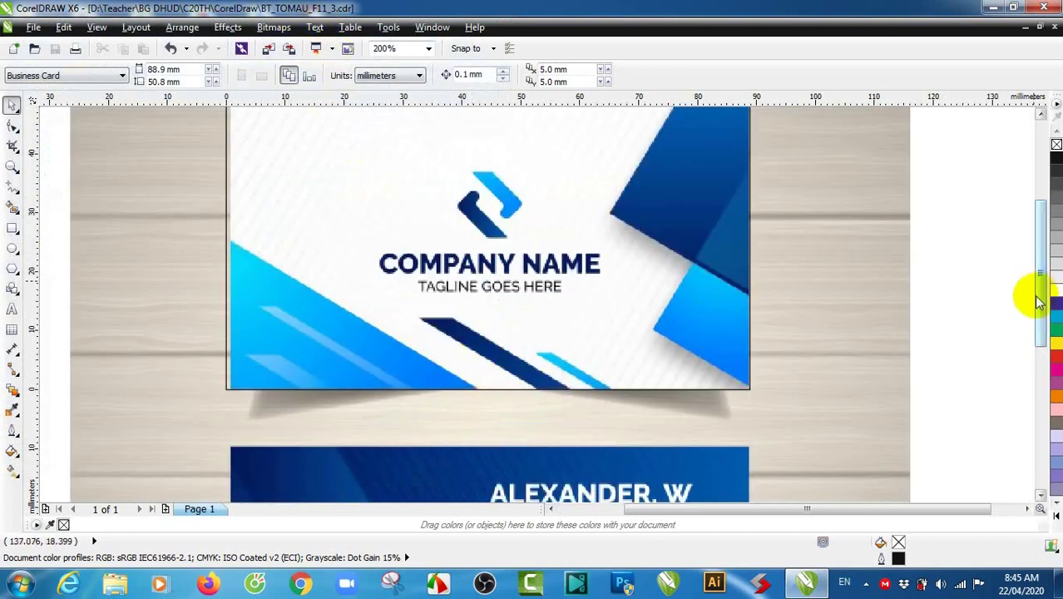
drag(1038, 303, 1028, 285)
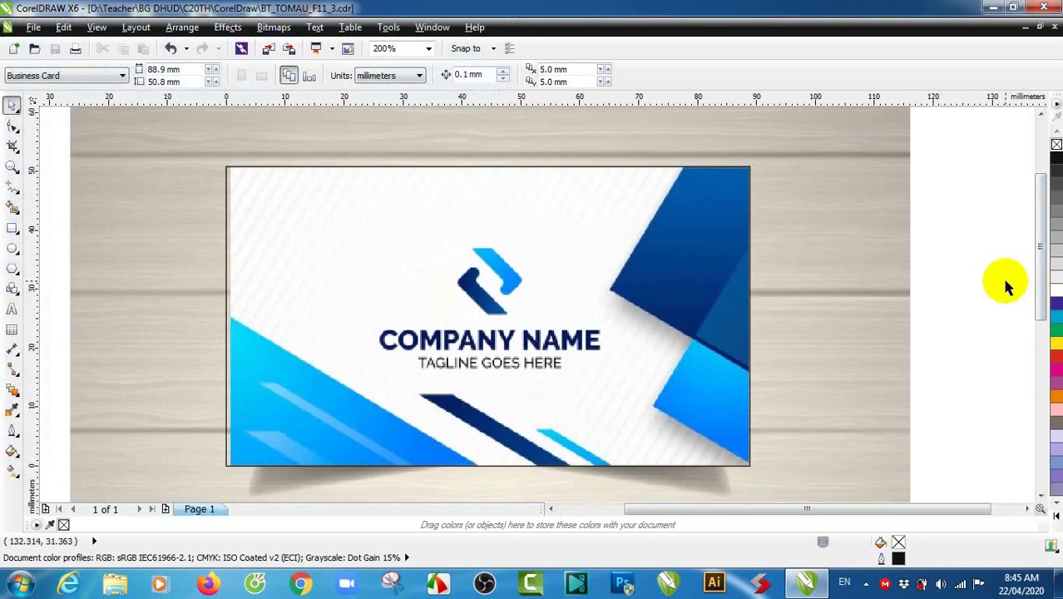
scroll(830, 283, down, 2)
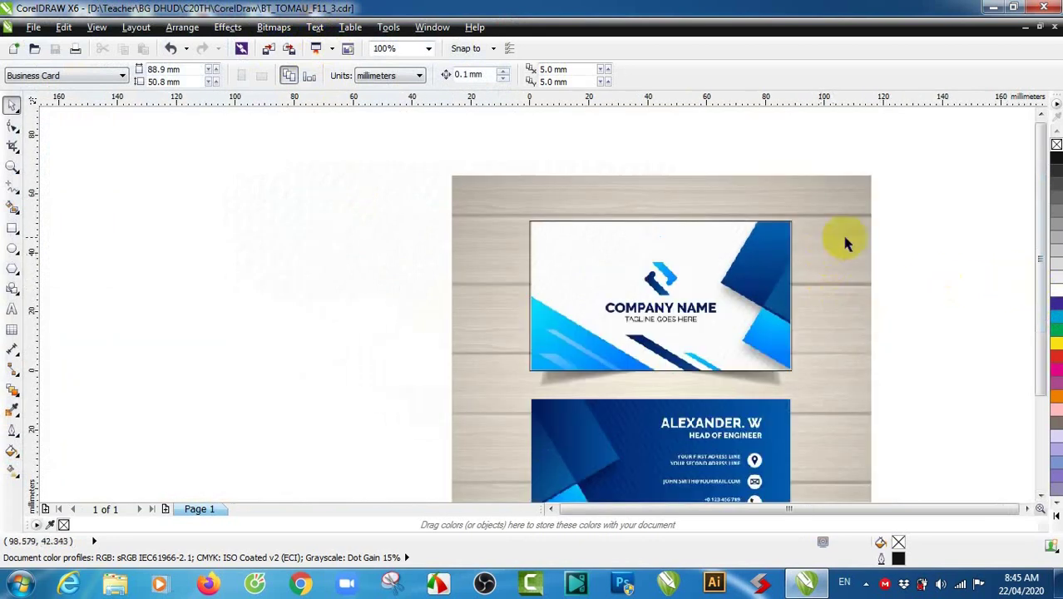
scroll(892, 393, up, 2)
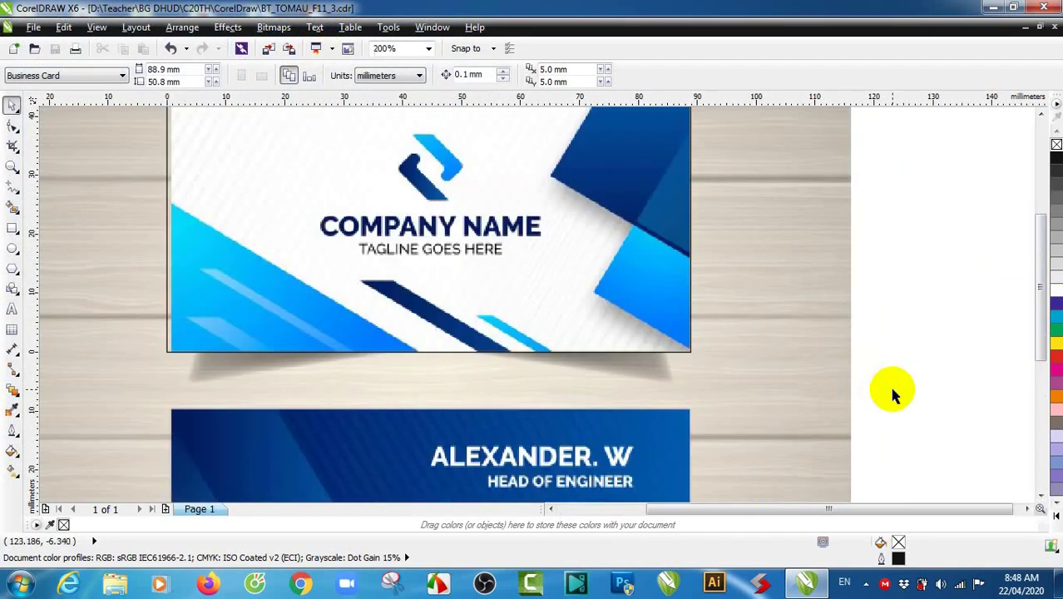
drag(1044, 301, 1036, 266)
scroll(845, 226, down, 2)
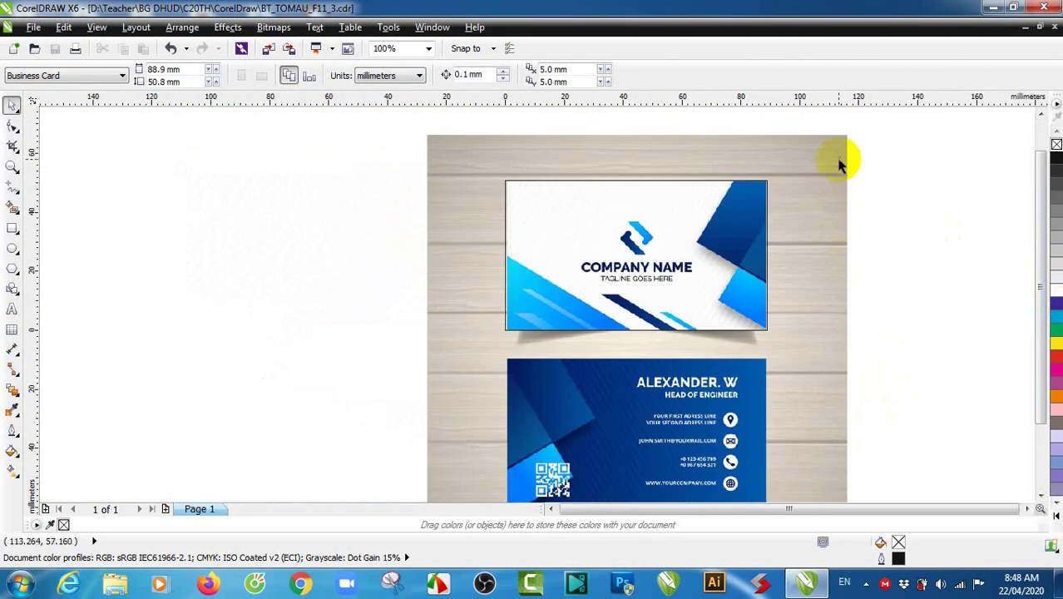
right_click(824, 160)
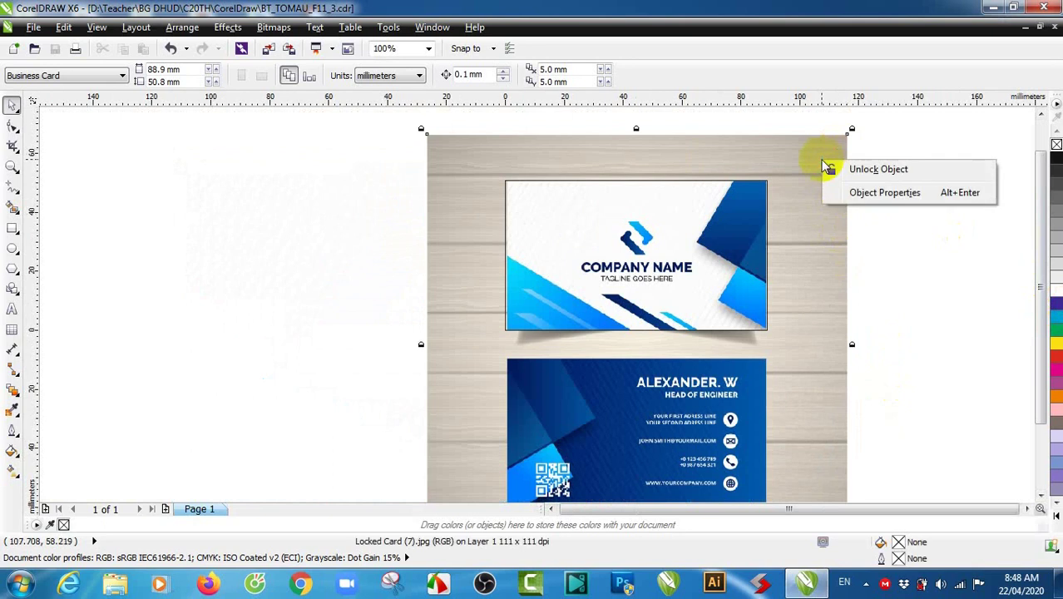
click(846, 167)
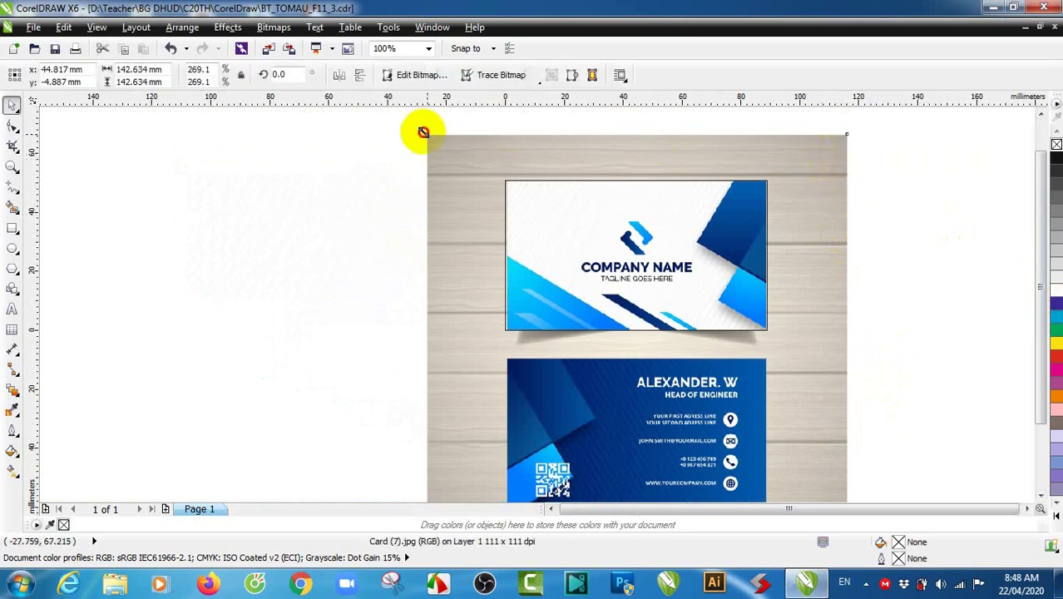
Step: Enlarge the card image proportionally to about 143.2 mm square so the white front card fills the page rectangle
drag(424, 132, 423, 131)
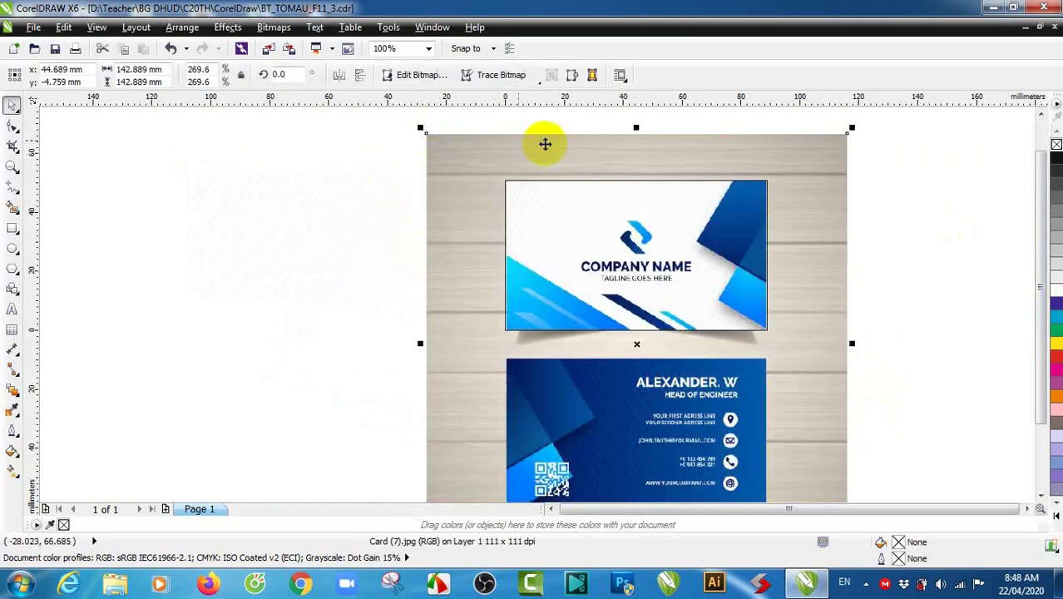
click(924, 229)
scroll(684, 227, up, 1)
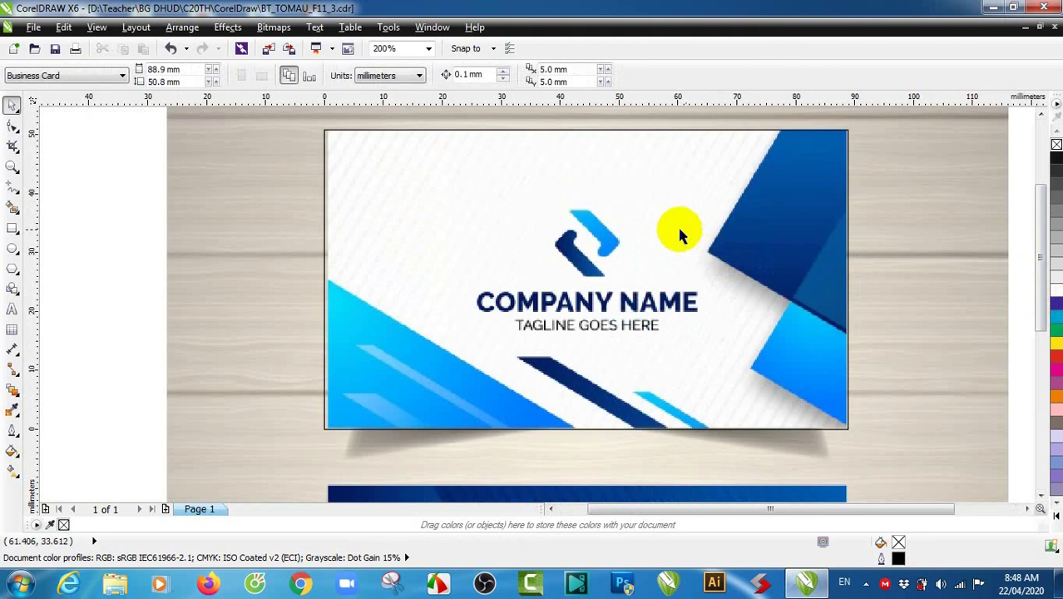
drag(1037, 254, 1035, 241)
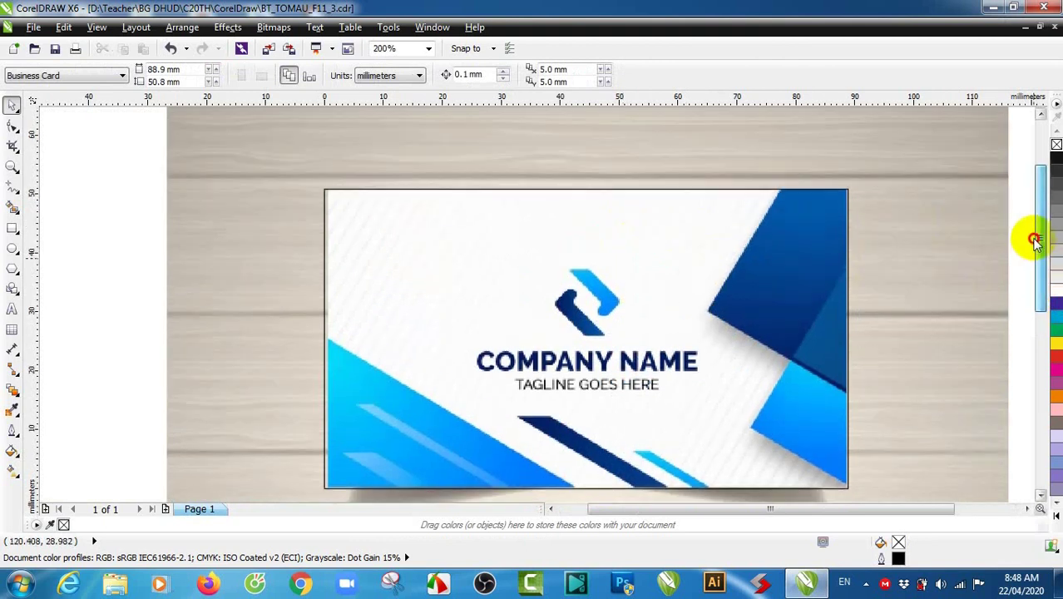
drag(1037, 195, 1035, 183)
click(173, 133)
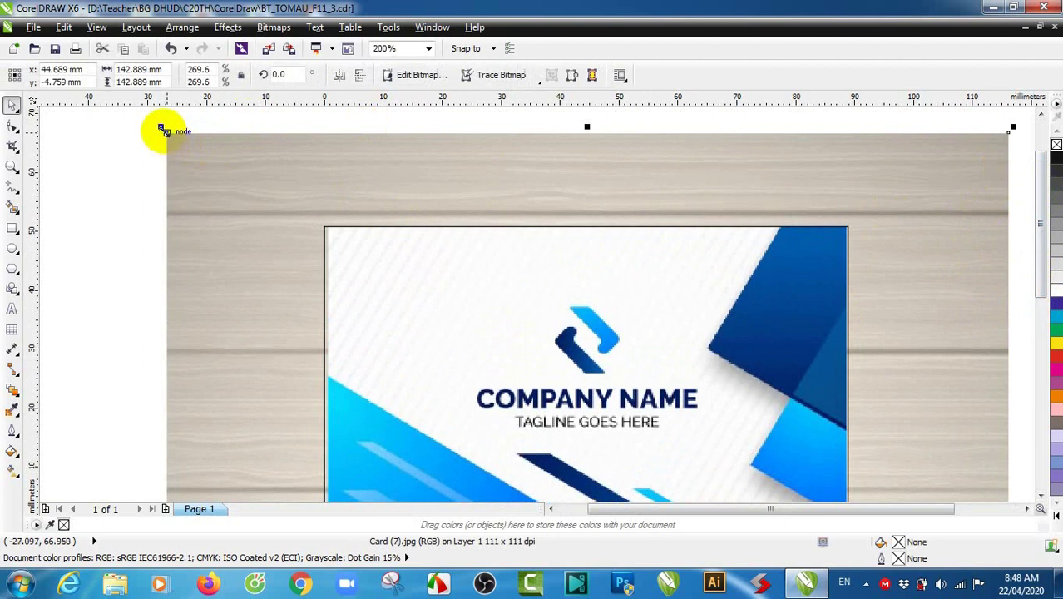
drag(162, 130, 159, 125)
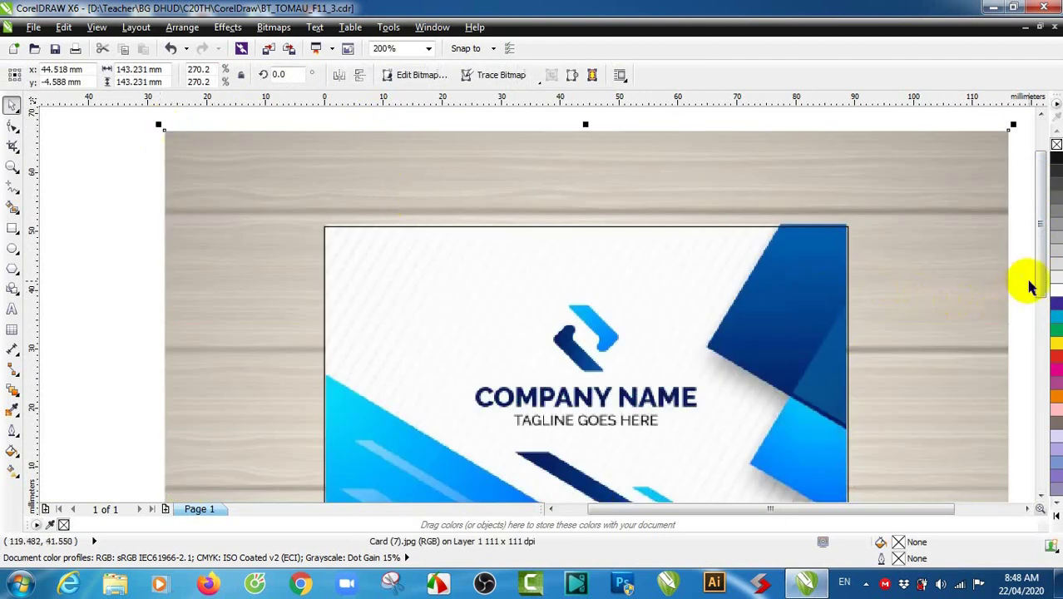
Step: Nudge the card image down 0.3 mm to line it up with the page rectangle, and save the drawing
scroll(1039, 285, down, 2)
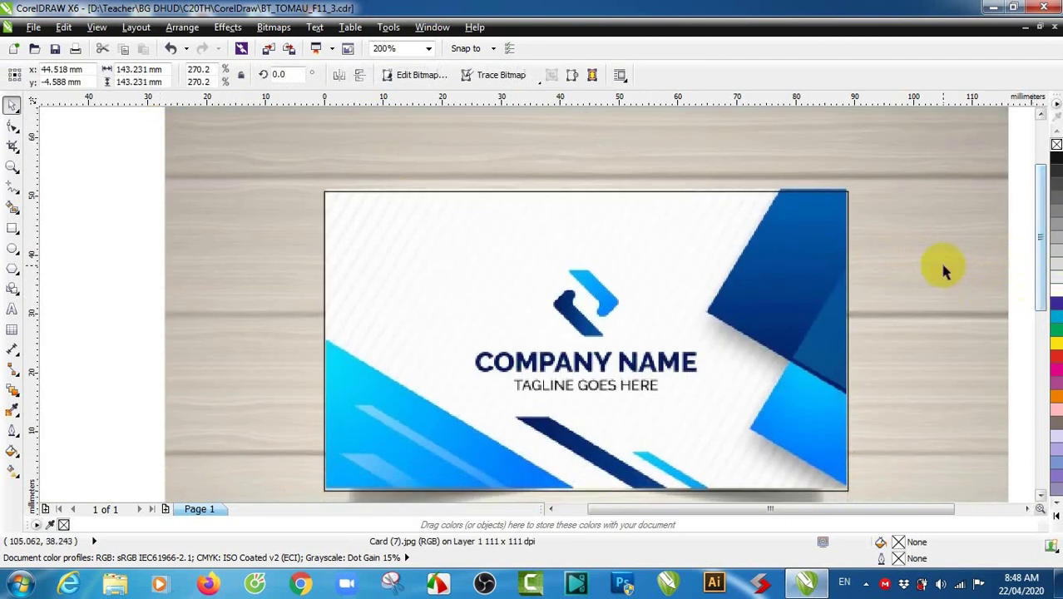
key(Down)
key(Down)
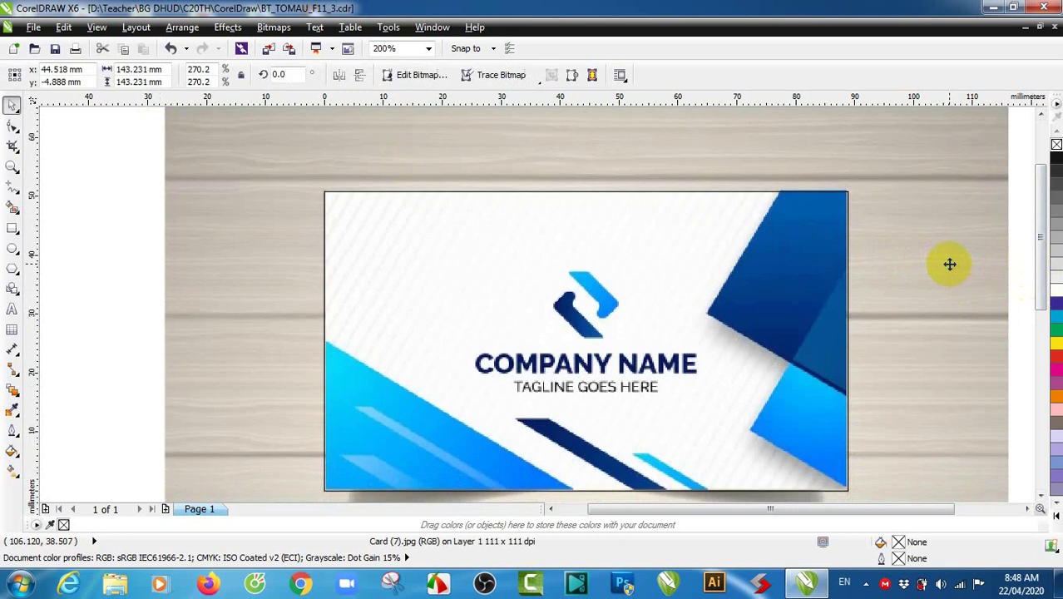
click(55, 50)
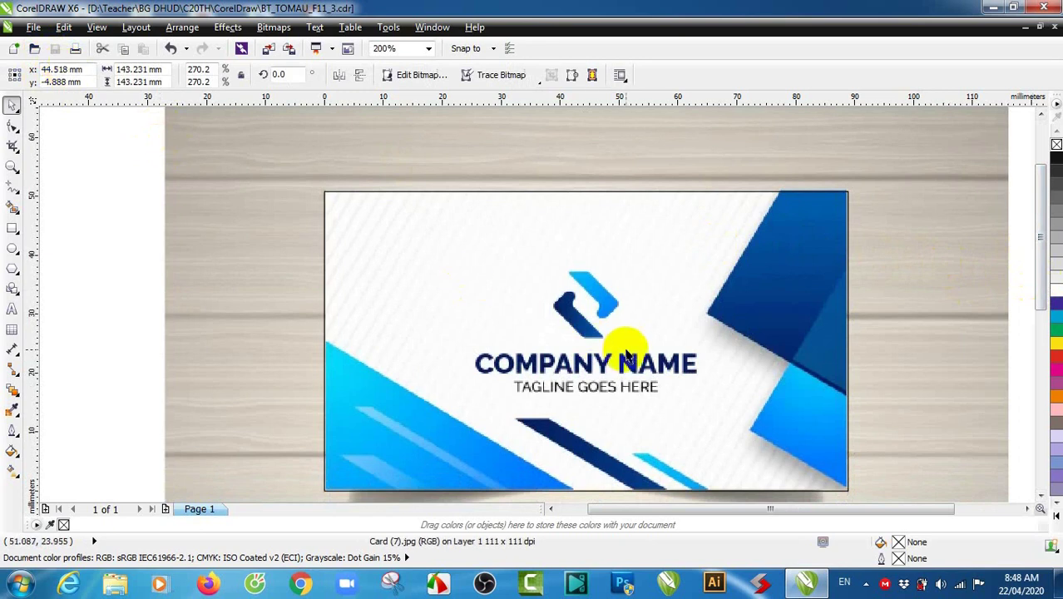
Step: Lock the card image in place behind the page rectangle
scroll(628, 358, down, 2)
click(943, 387)
right_click(775, 277)
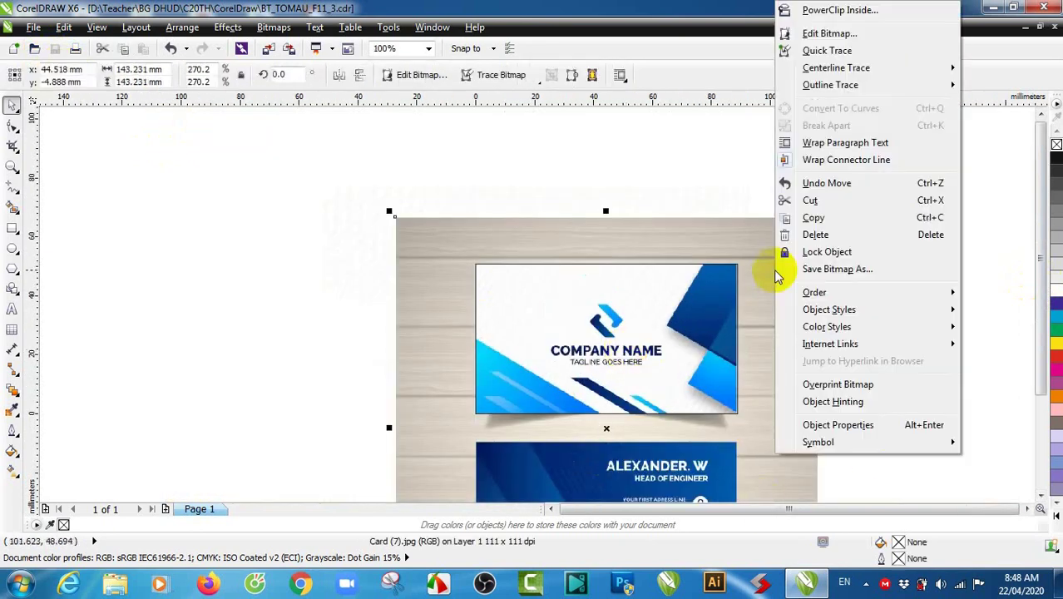
click(827, 253)
scroll(652, 370, up, 2)
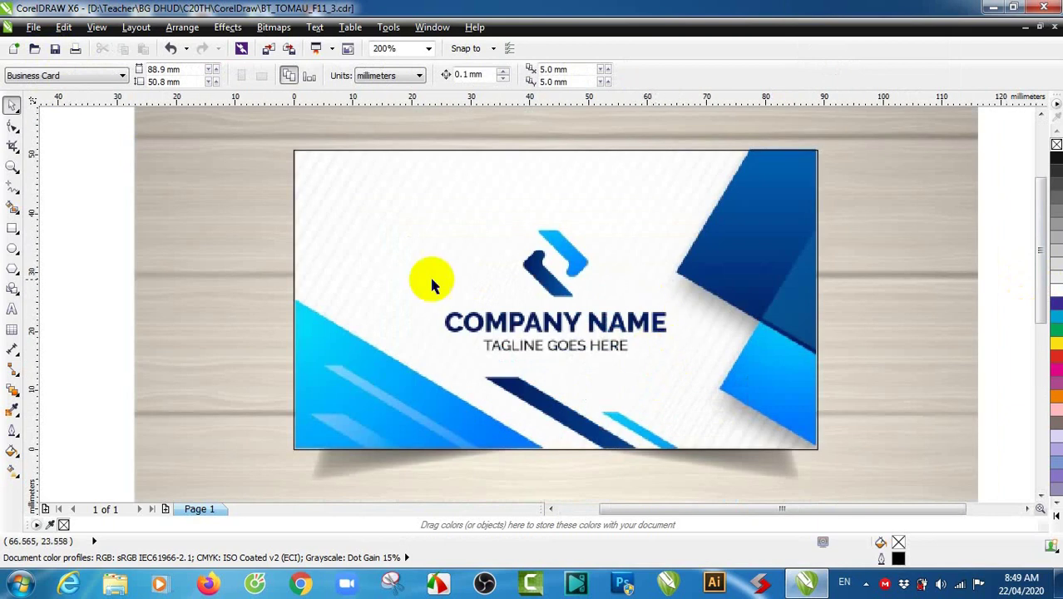
scroll(183, 305, down, 2)
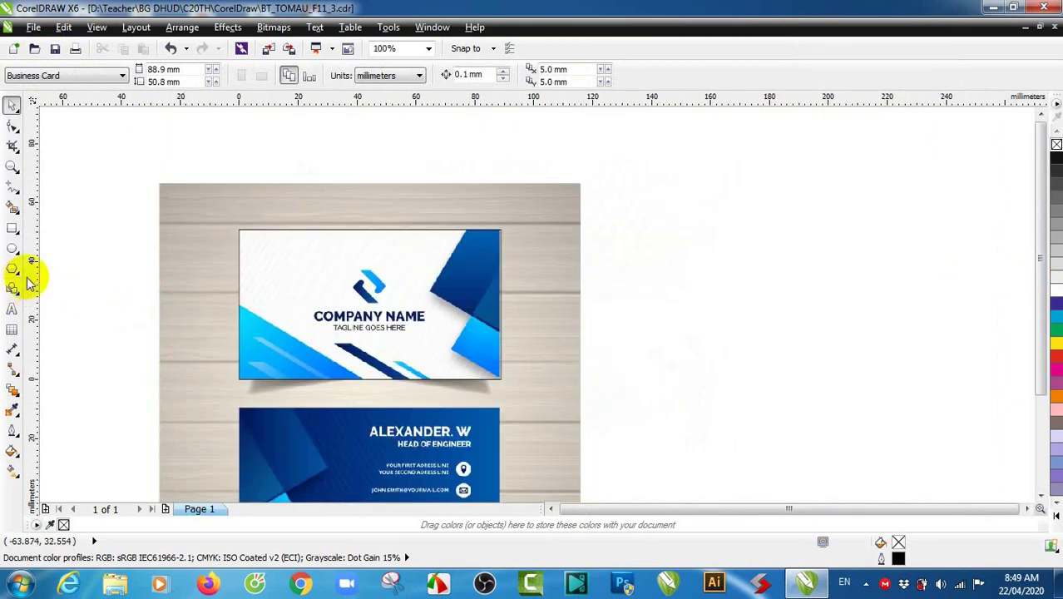
Step: Draw a narrow vertical rectangle beside the card image and size it 1 mm wide by 150 mm high
click(12, 228)
drag(82, 150, 86, 477)
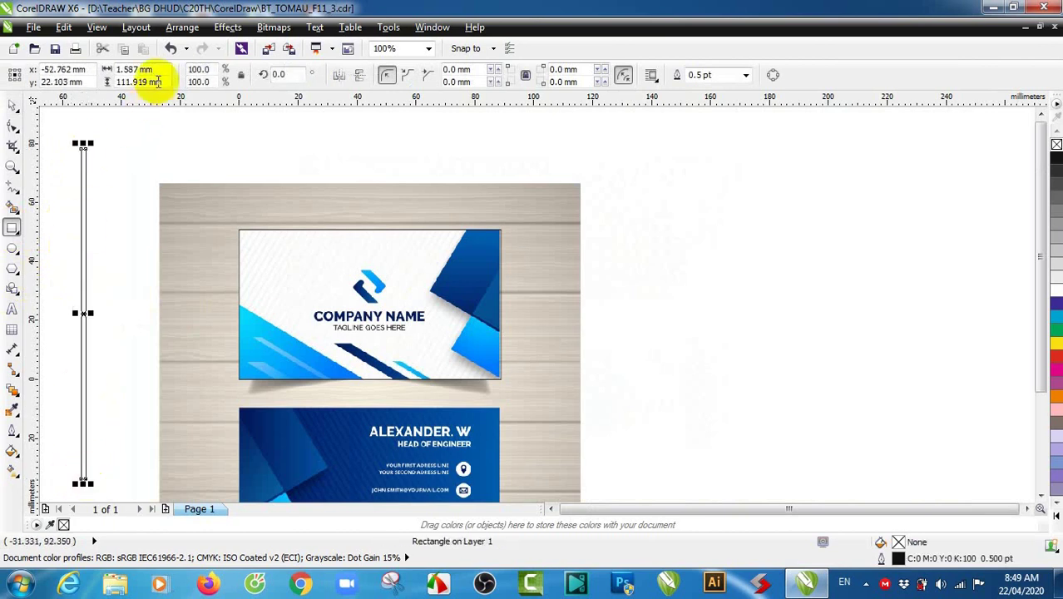
click(152, 69)
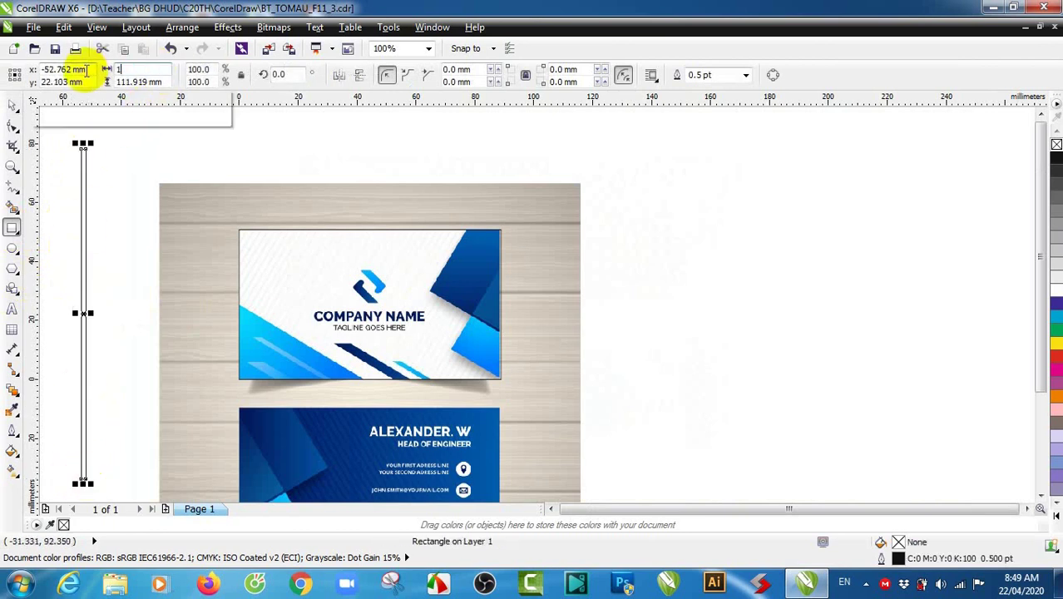
click(133, 82)
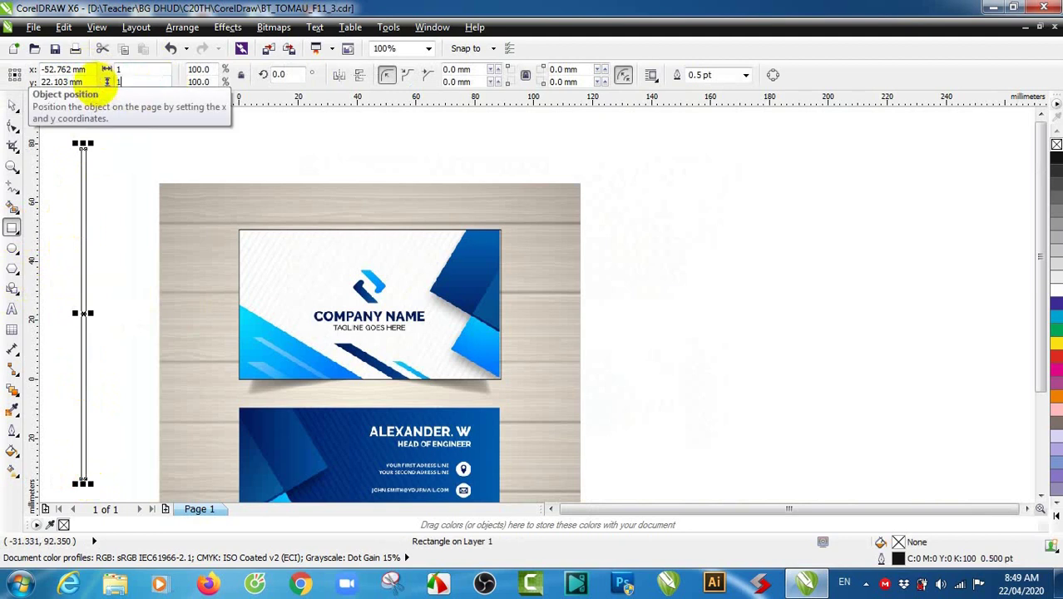
key(Return)
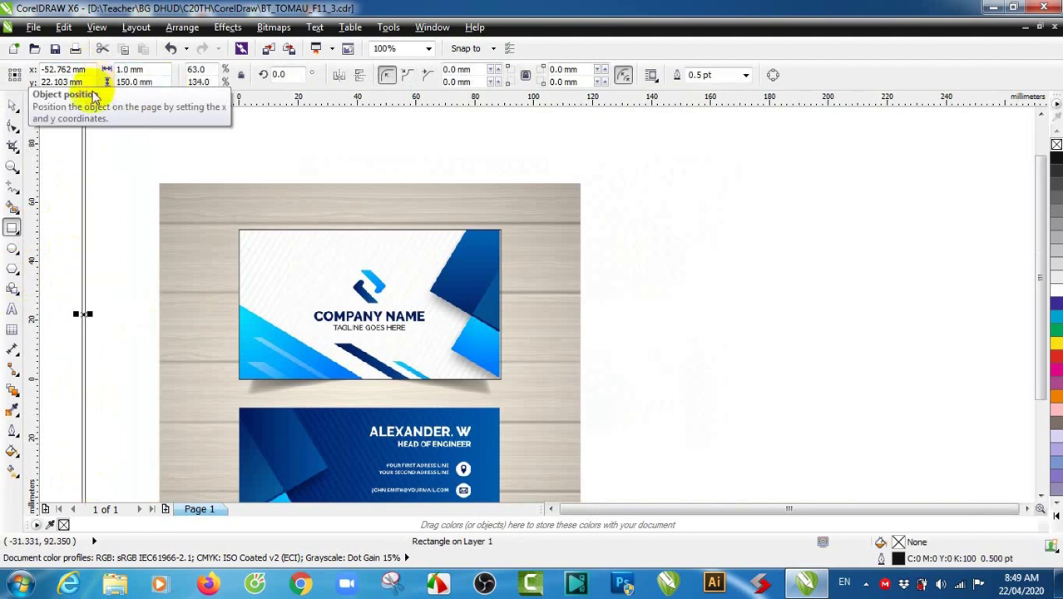
Step: Move the narrow strip closer to the card image, to about x -41.4 mm, y 13.1 mm
click(14, 109)
click(99, 195)
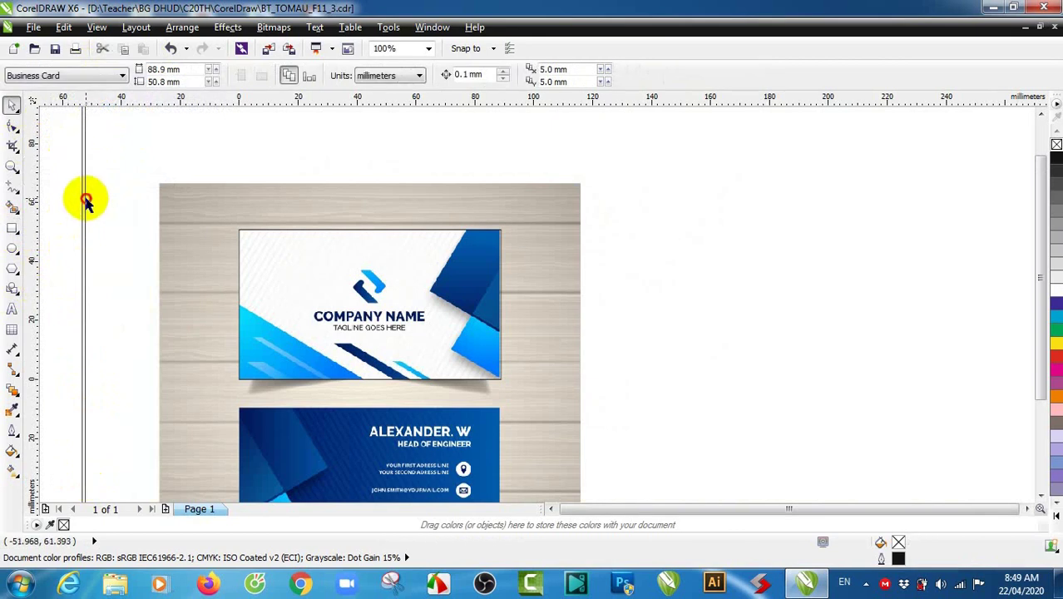
drag(86, 202, 113, 221)
scroll(101, 217, up, 1)
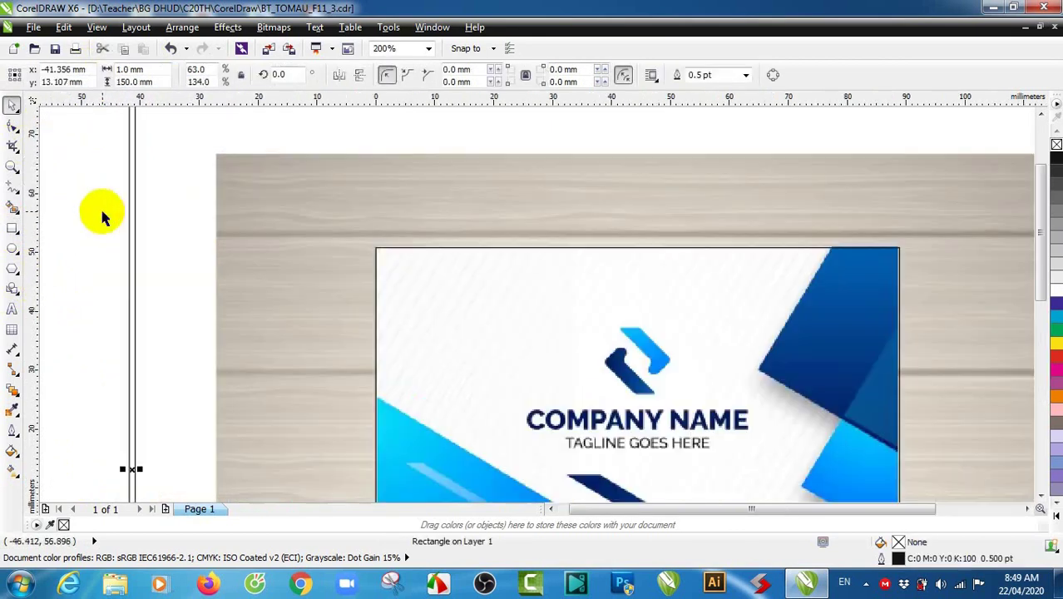
Step: Try a width of 0.05 mm for the vertical strip and undo it
click(148, 237)
click(133, 256)
double_click(154, 70)
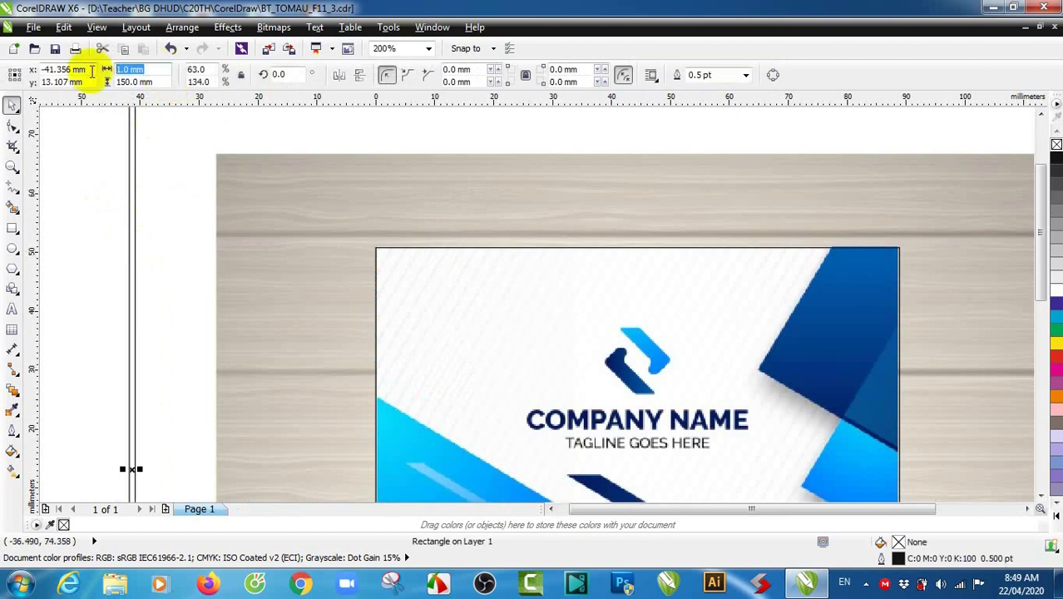
text(0.05)
key(Return)
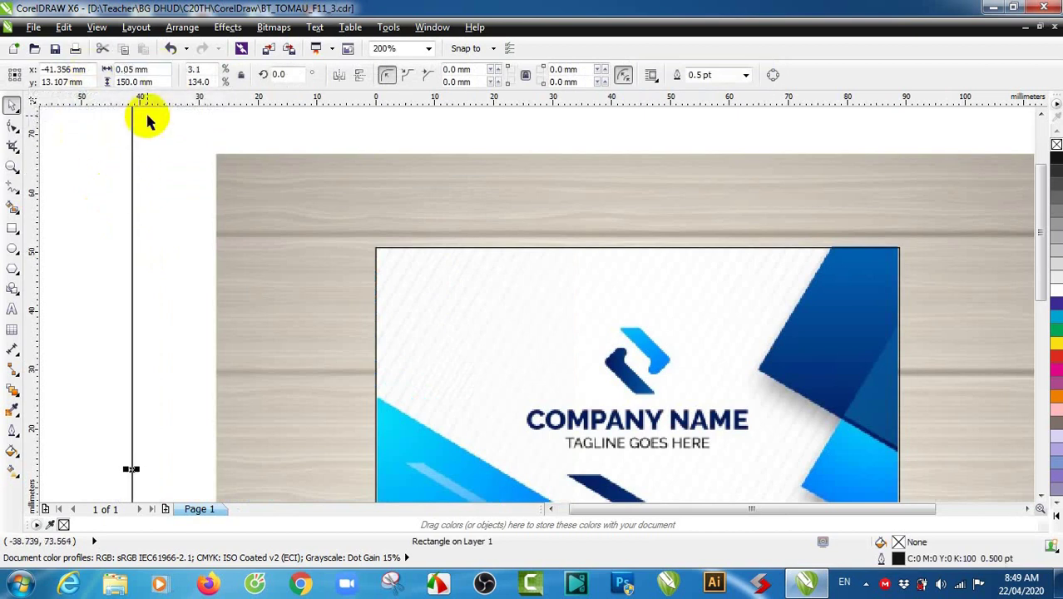
click(170, 48)
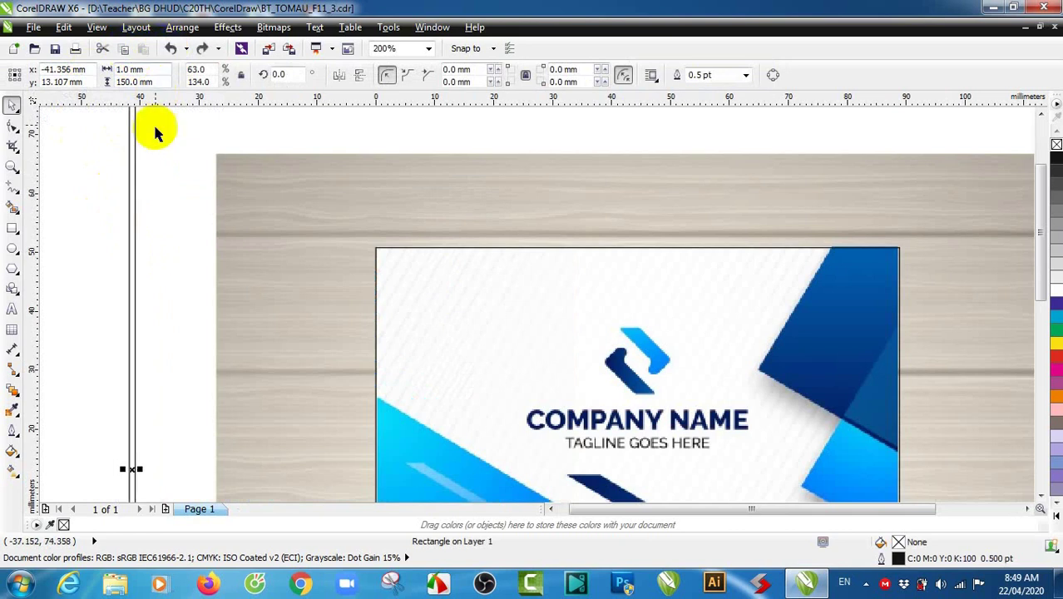
Step: Set the vertical strip's width to 0.07 mm
click(133, 140)
click(131, 143)
double_click(150, 69)
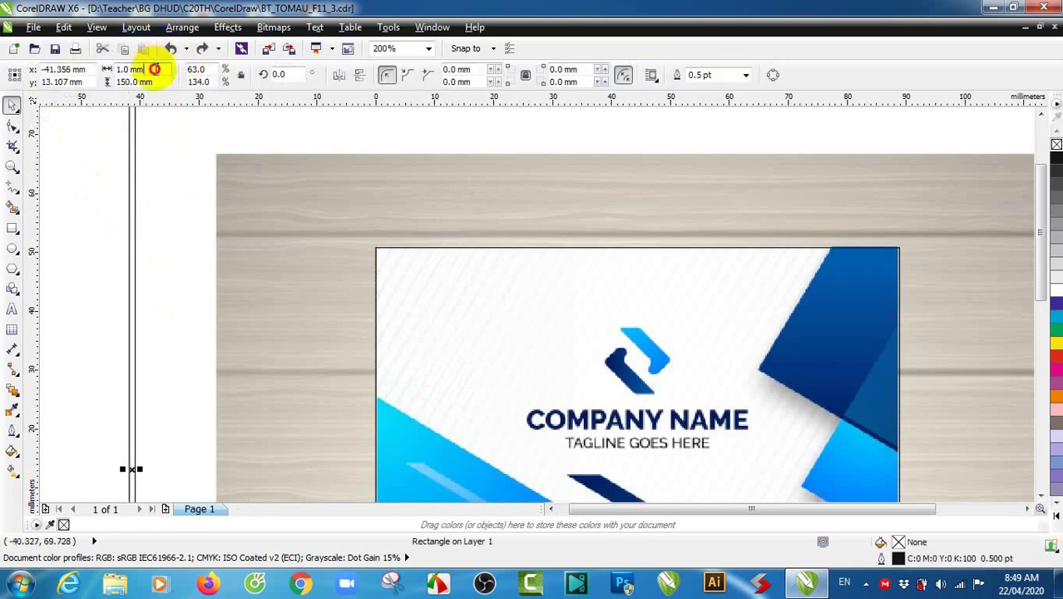
text(0.0)
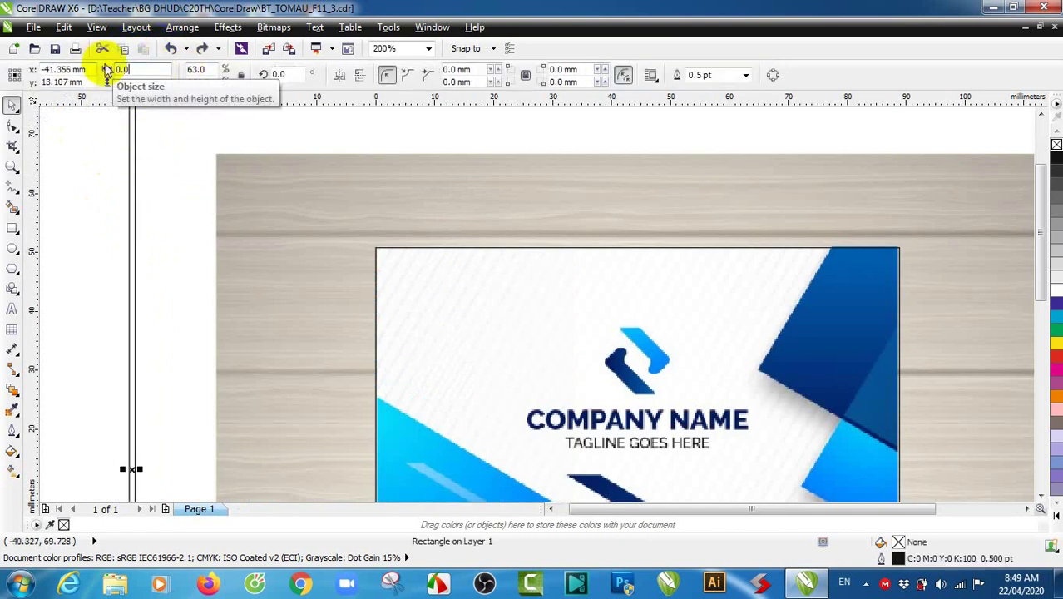
text(7)
key(Return)
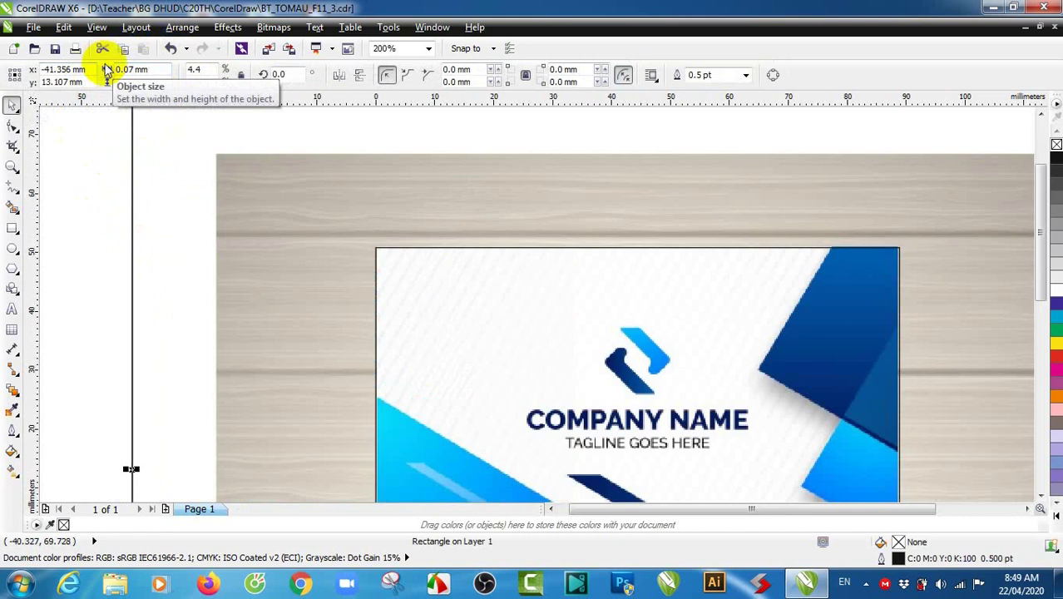
Step: Move the thin strip over the wood background beside the front card and rotate it by -30°
scroll(103, 266, up, 1)
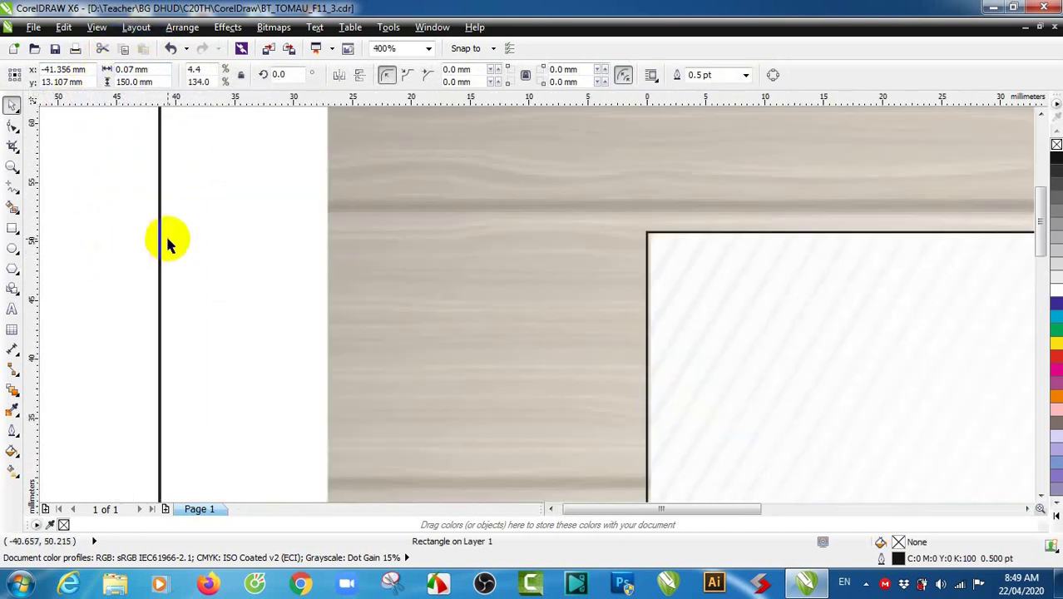
drag(158, 240, 464, 302)
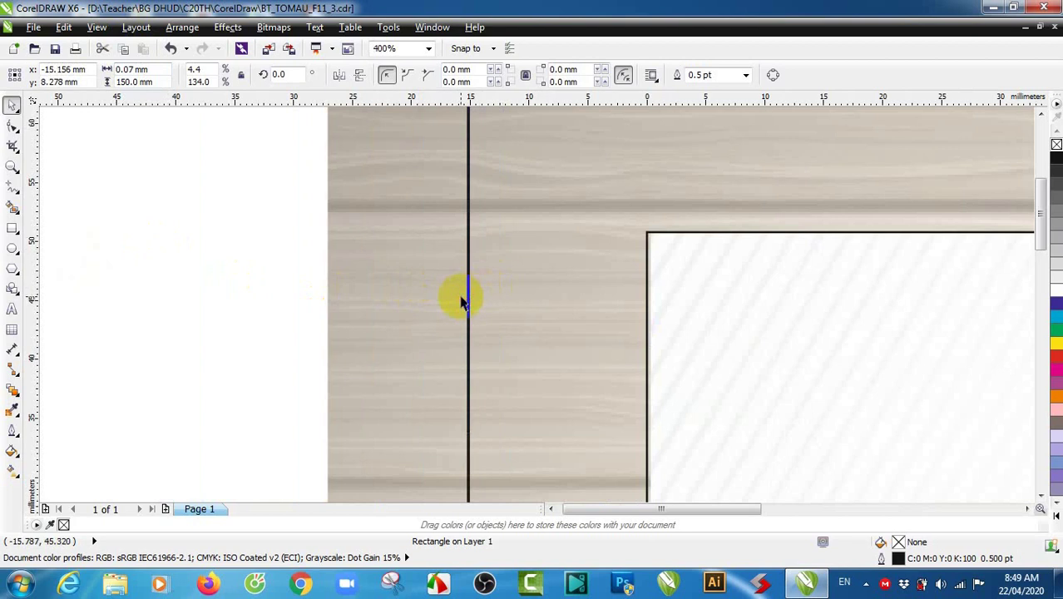
text(-30)
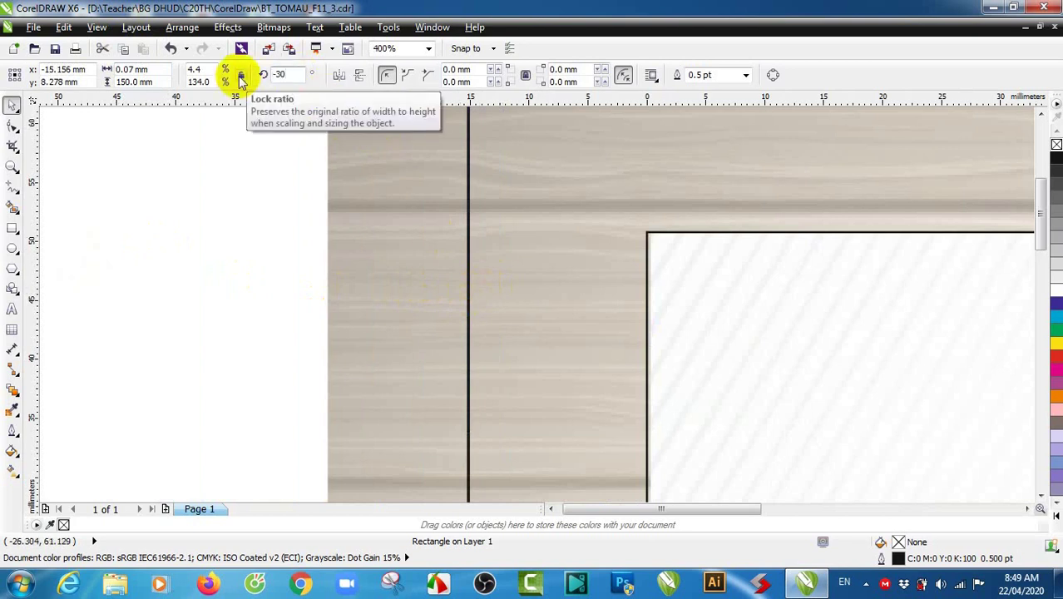
text(.0)
key(Return)
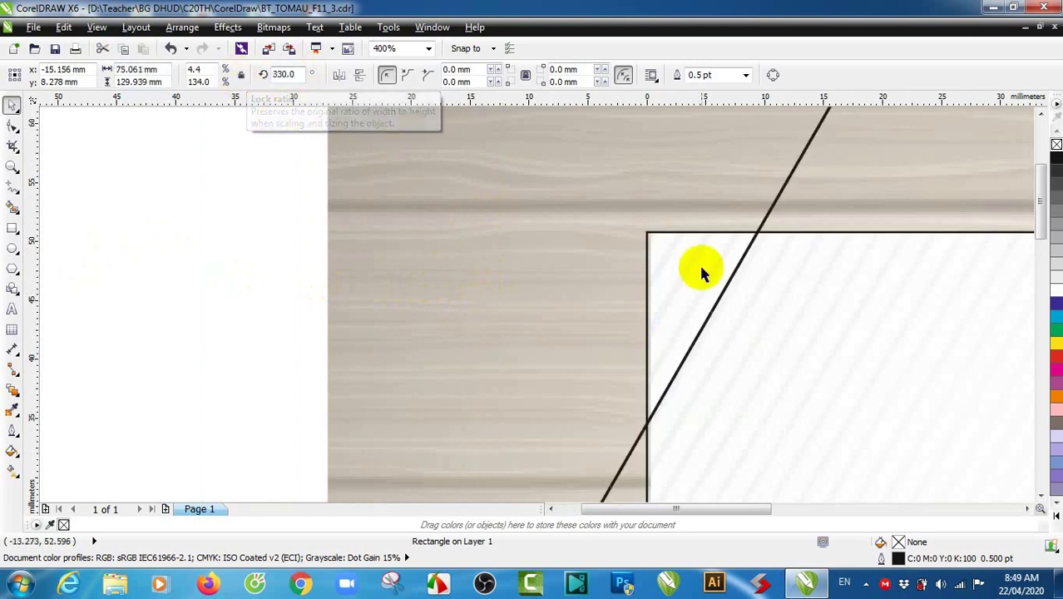
Step: Compare the tilted strip with the card's diagonal stripes, and undo its rotation and move
drag(672, 505, 731, 505)
drag(451, 244, 381, 231)
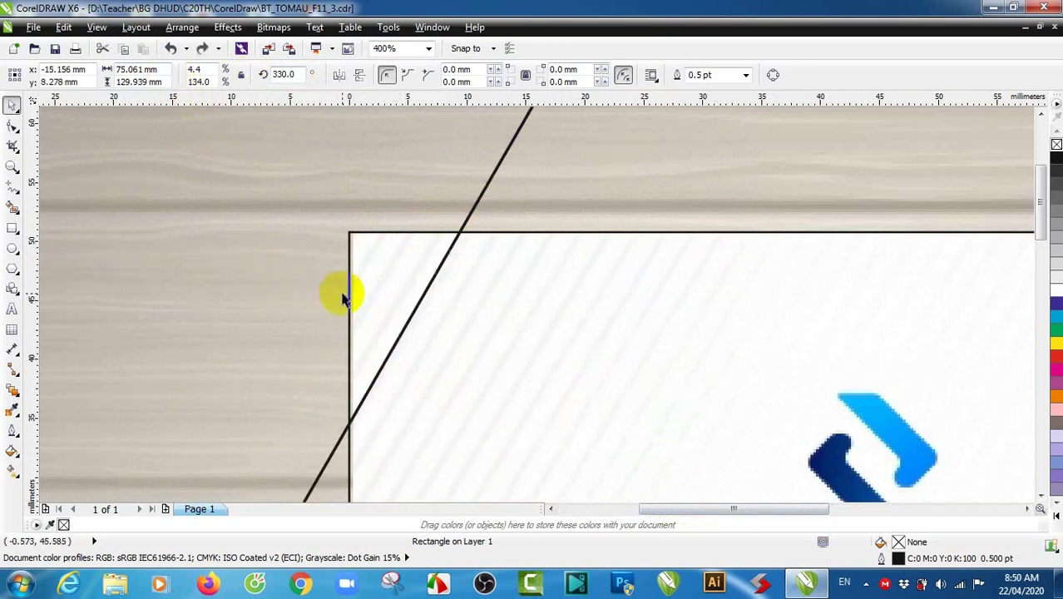
key(ctrl+z)
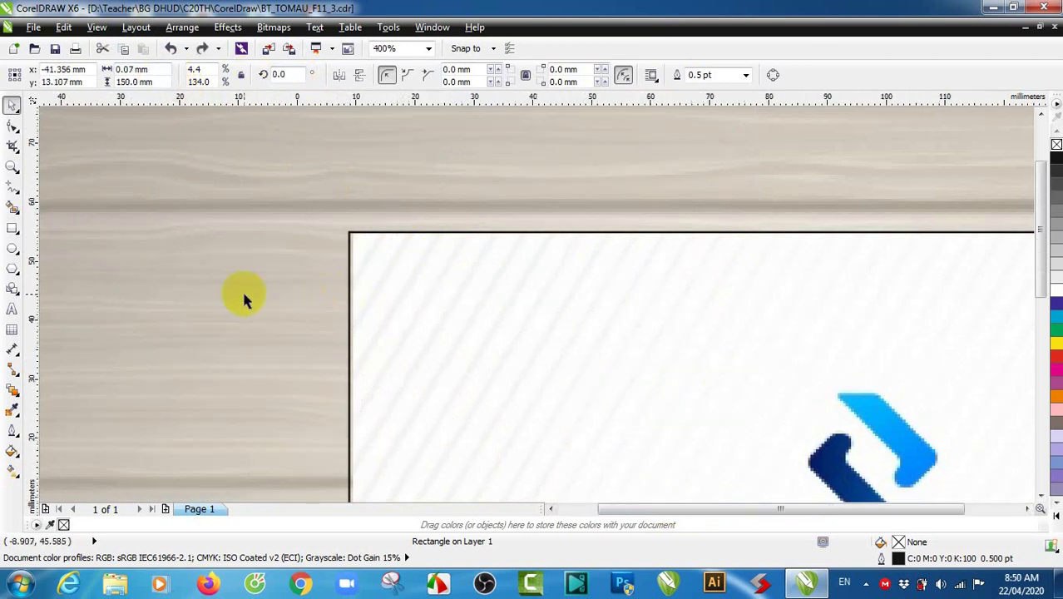
Step: Set the vertical strip's width to 1 mm
scroll(242, 289, down, 2)
click(167, 225)
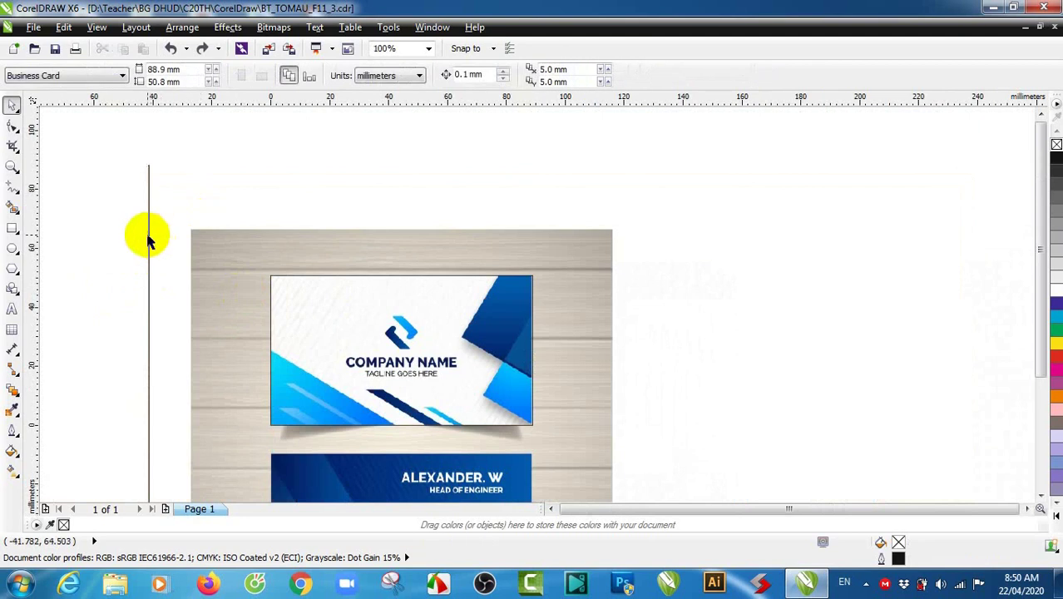
click(148, 233)
click(131, 70)
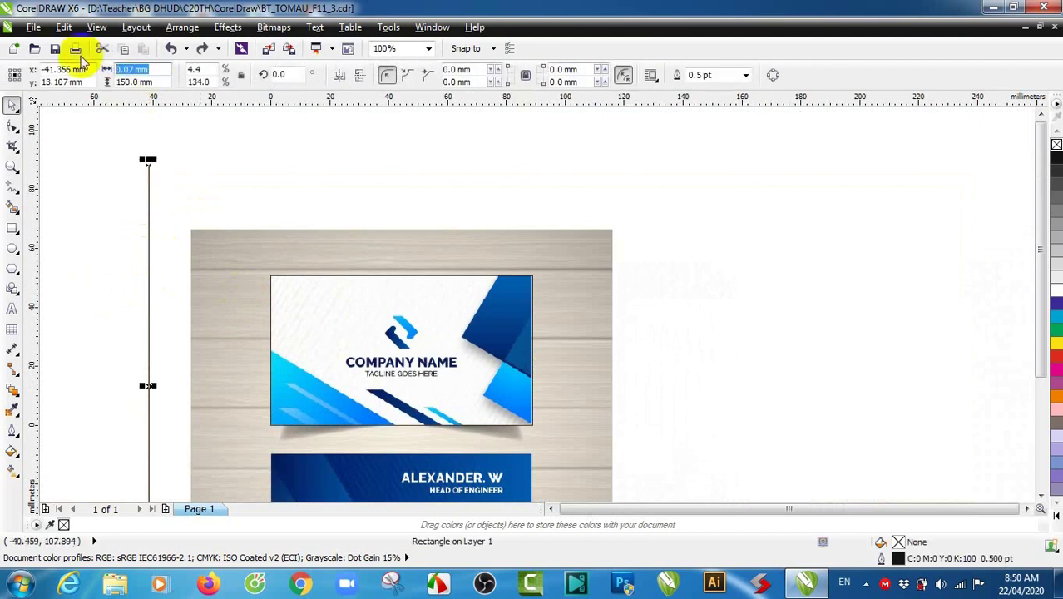
text(1)
key(Return)
click(158, 235)
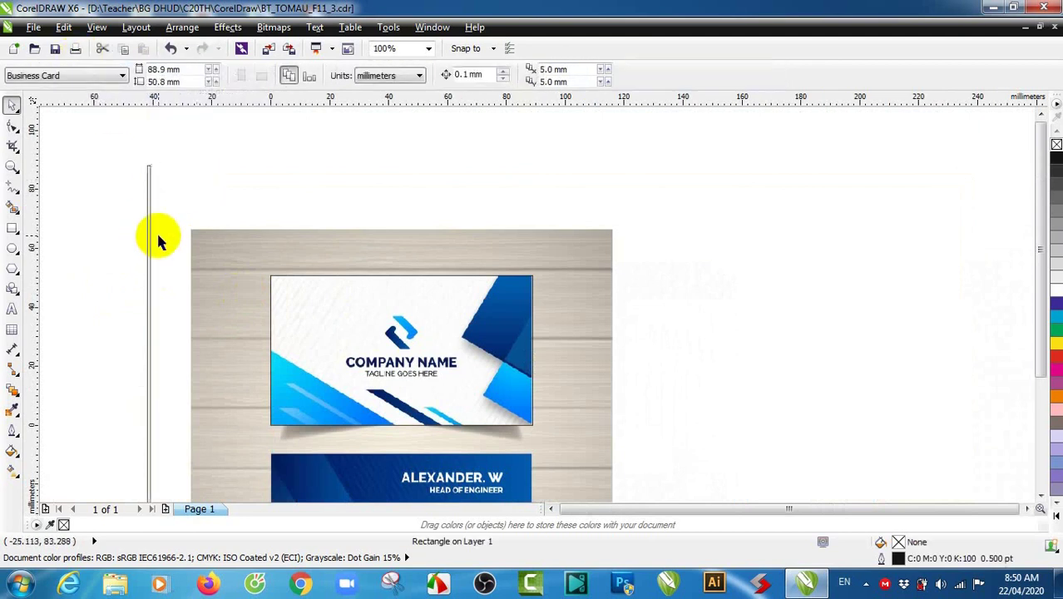
Step: Rotate the 1 mm strip to an angle of 330° so it matches the slant of the card's background stripes
click(150, 241)
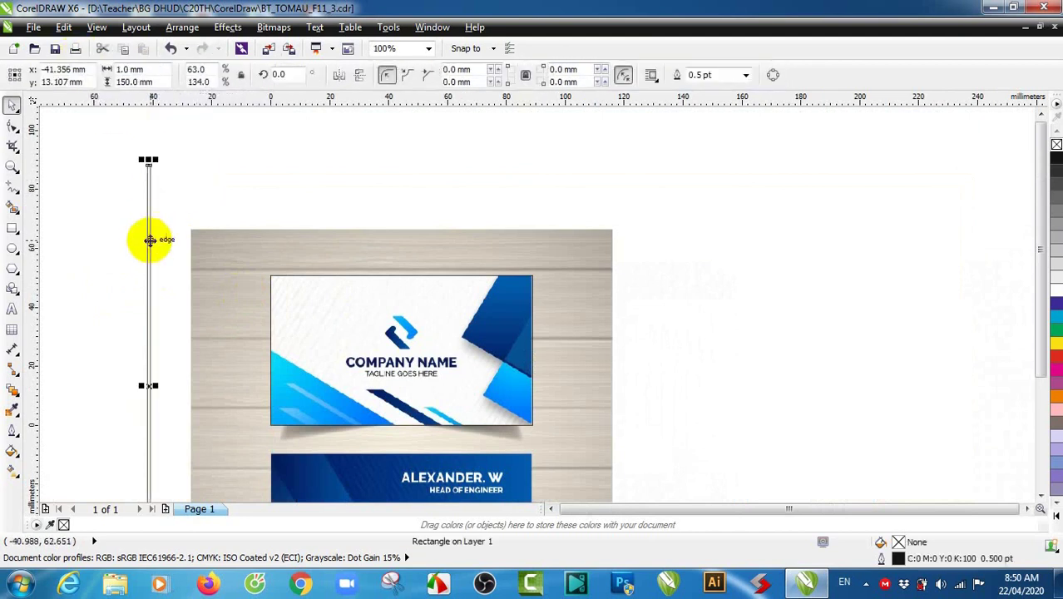
click(263, 74)
text(3)
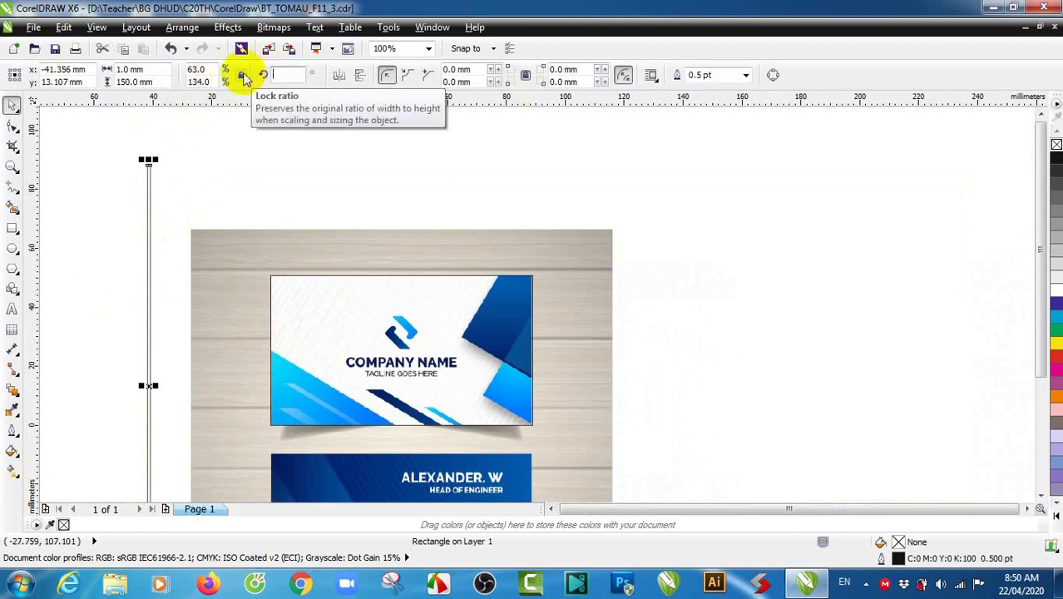
text(0.0)
key(Return)
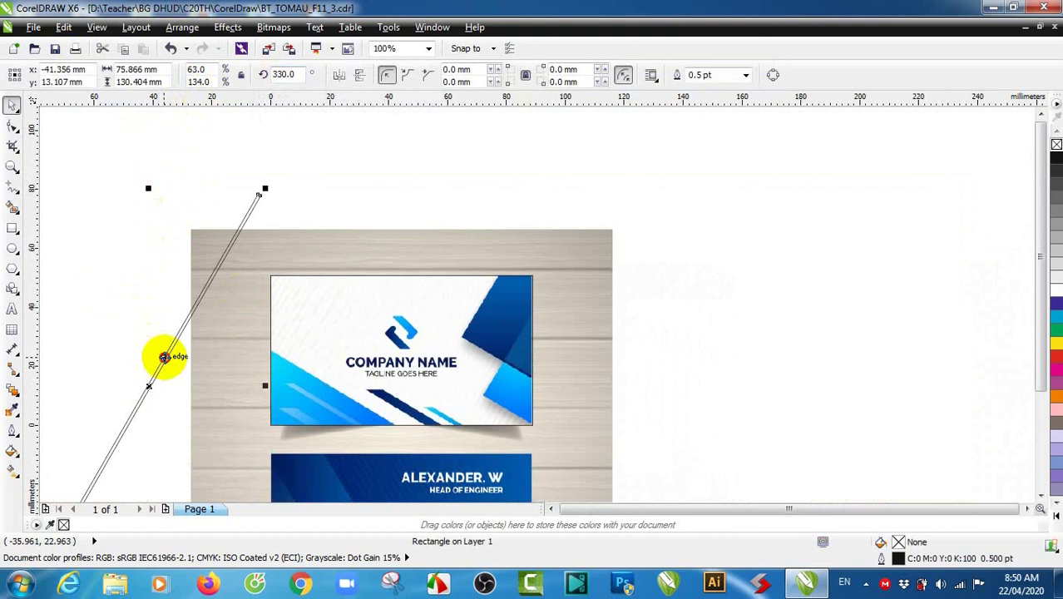
Step: Move the slanted strip so it crosses the upper-left corner of the front card
drag(165, 357, 279, 284)
key(Escape)
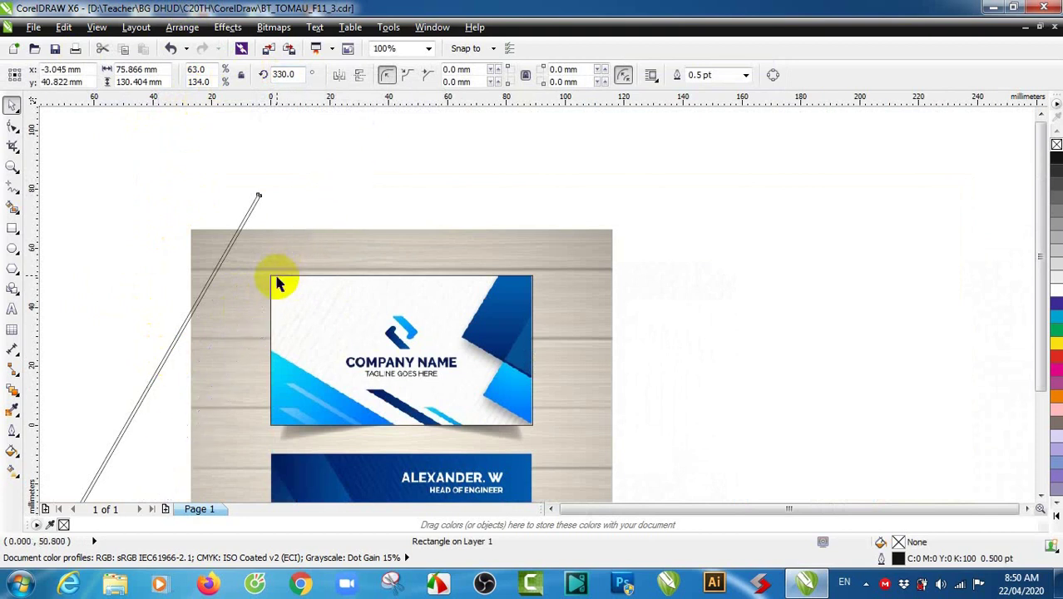
Step: Examine the width, slant and spacing of the front card's faint background stripes against the strip at the upper-left corner
scroll(232, 291, up, 3)
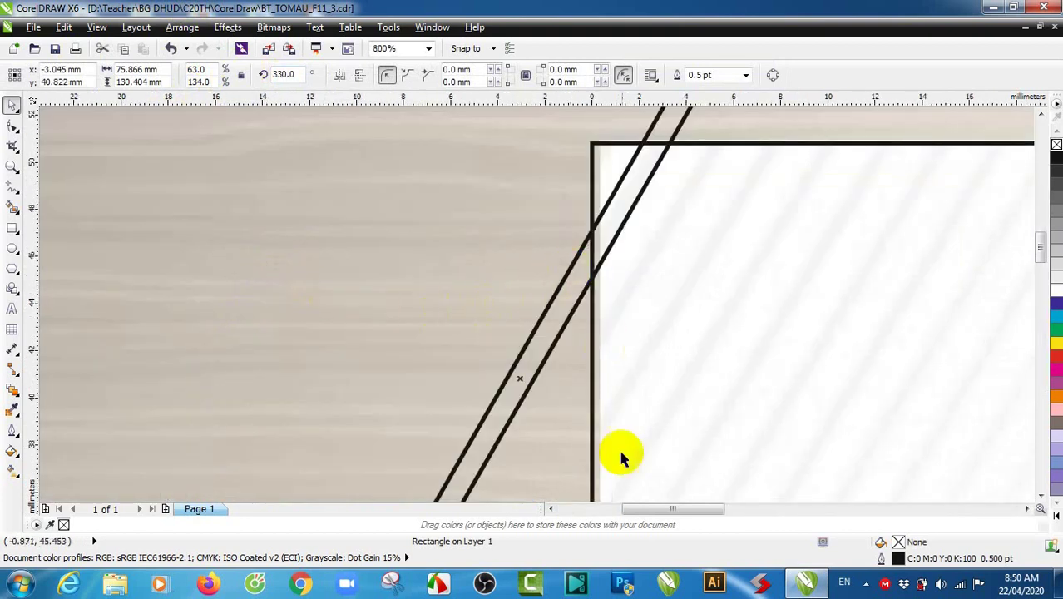
drag(635, 505, 679, 505)
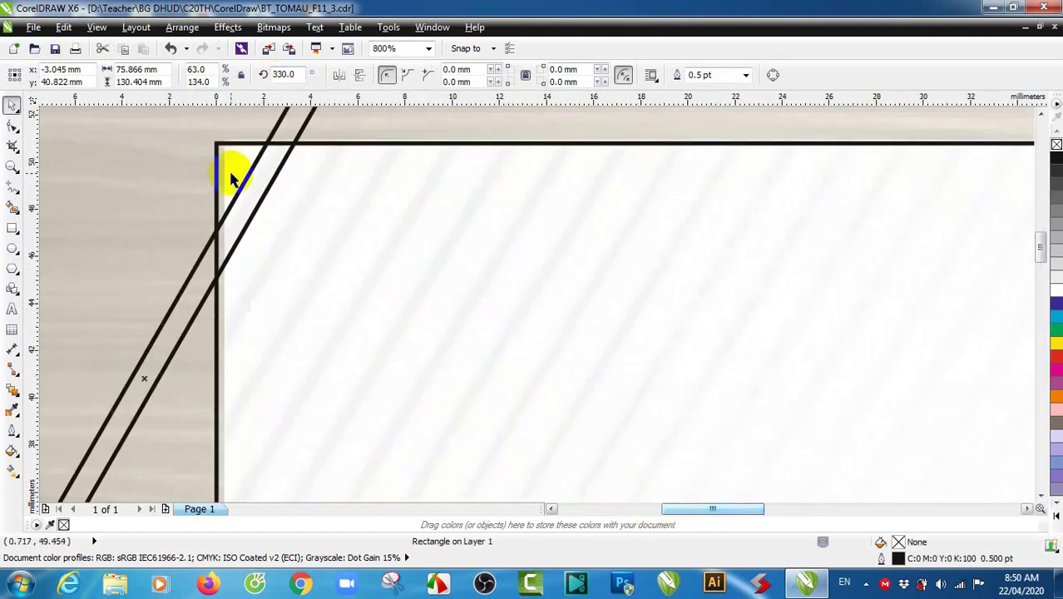
scroll(250, 200, down, 1)
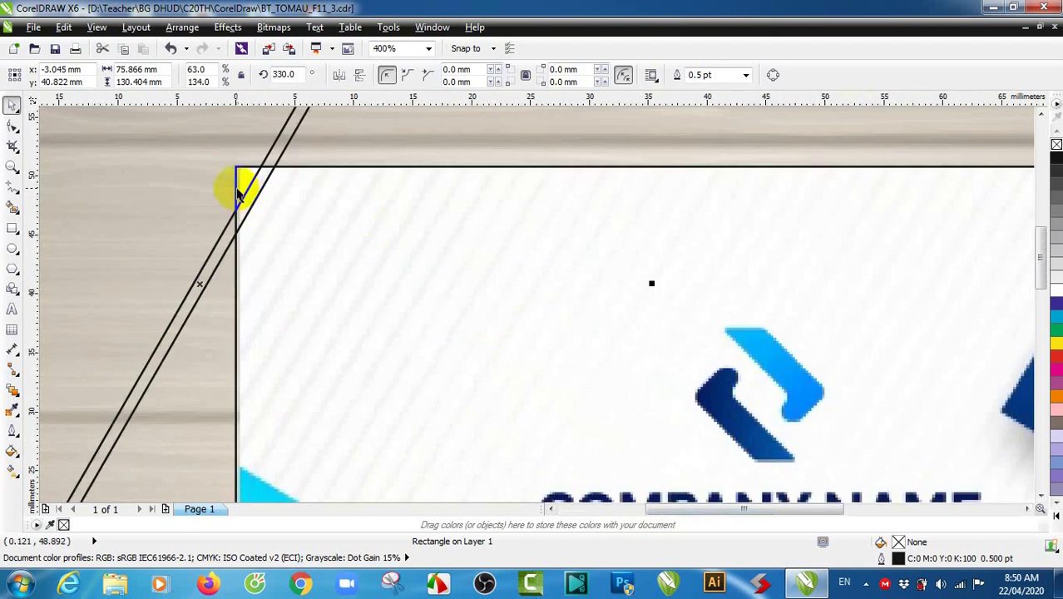
scroll(232, 193, up, 1)
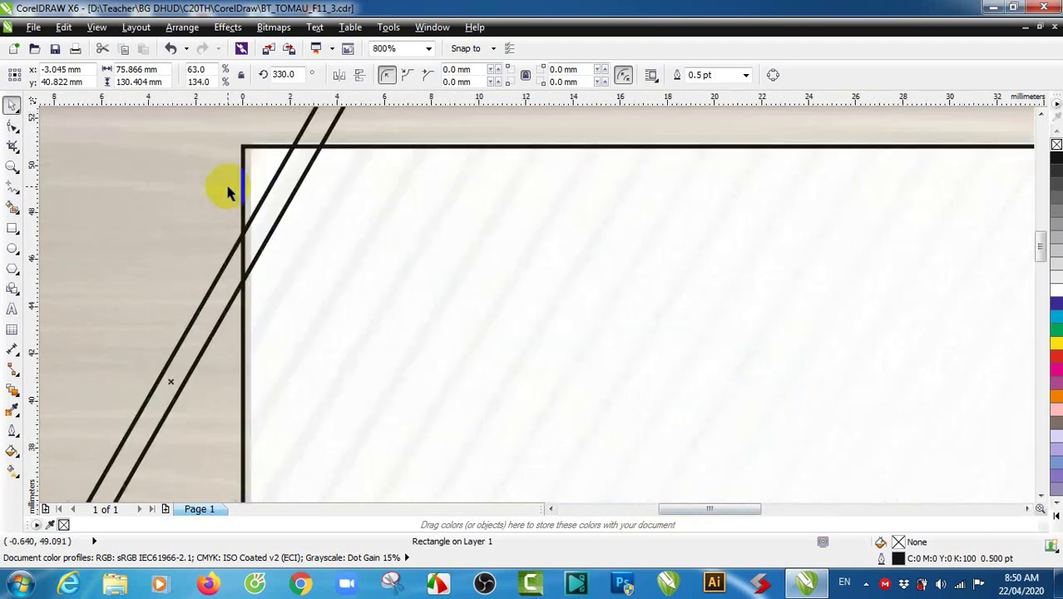
scroll(232, 198, down, 1)
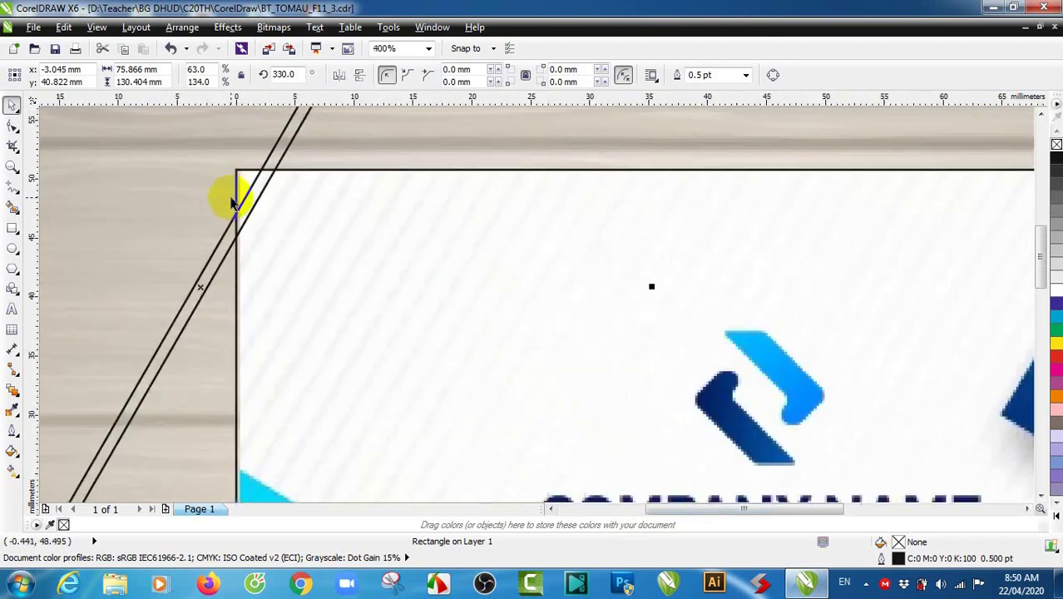
scroll(233, 205, up, 2)
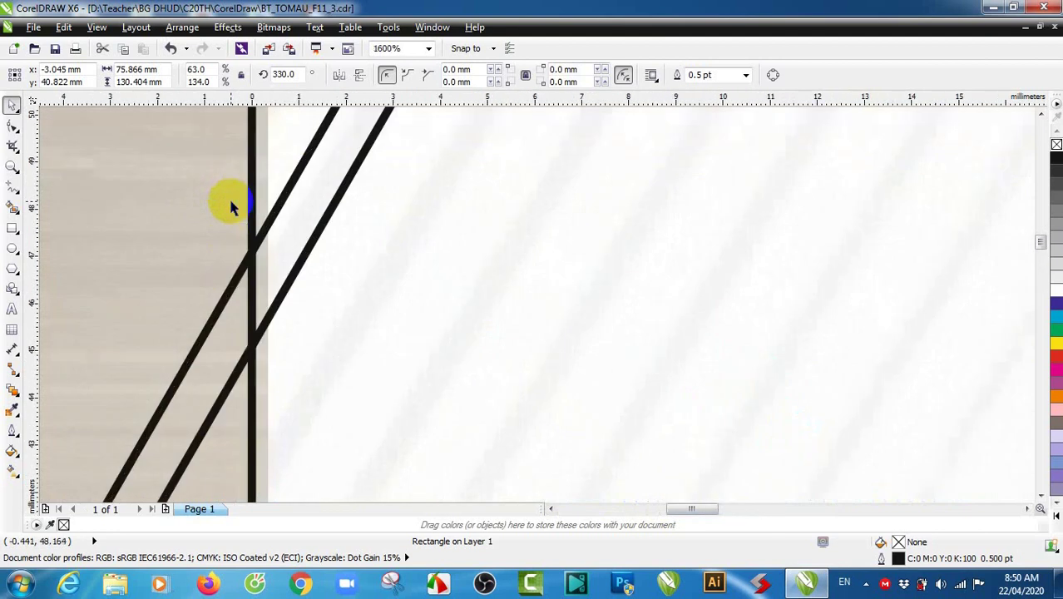
scroll(231, 206, down, 2)
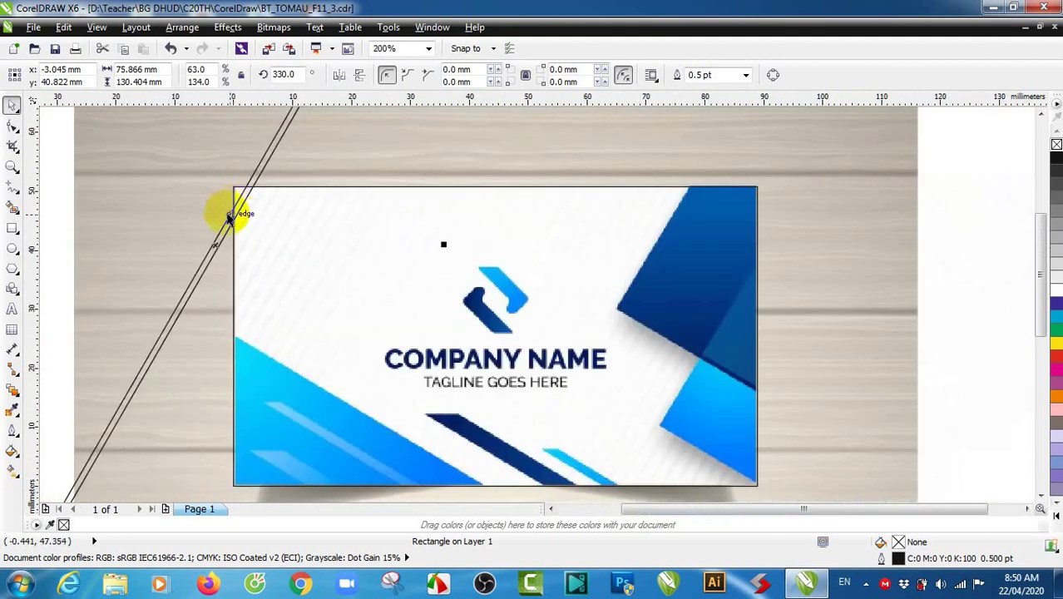
scroll(229, 218, down, 1)
scroll(355, 248, down, 1)
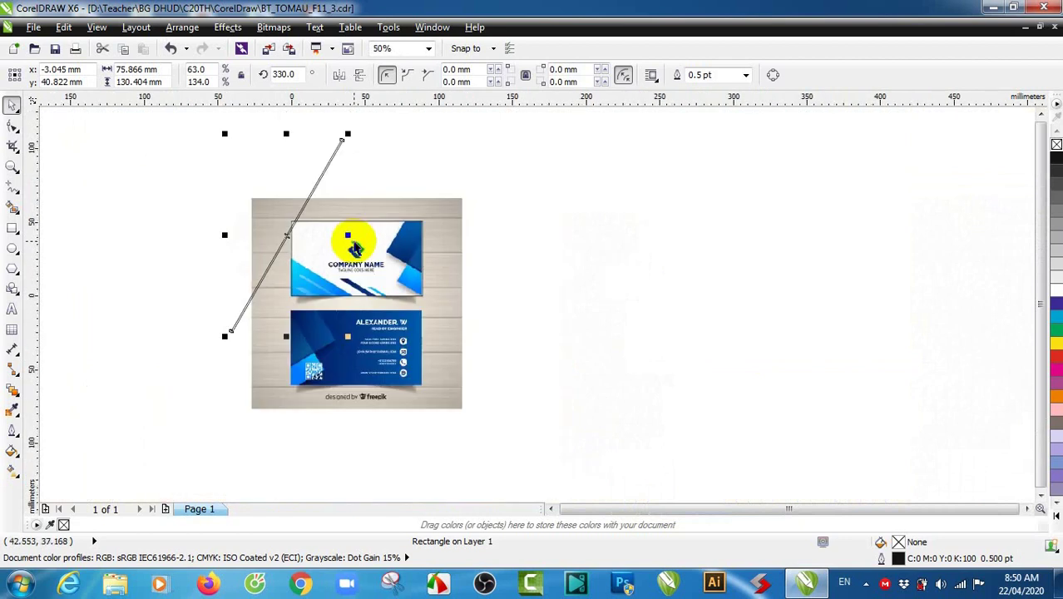
Step: Place a parallel copy of the slanted strip just below and to its right, leaving a gap of about one strip width
scroll(278, 218, up, 2)
scroll(378, 251, up, 2)
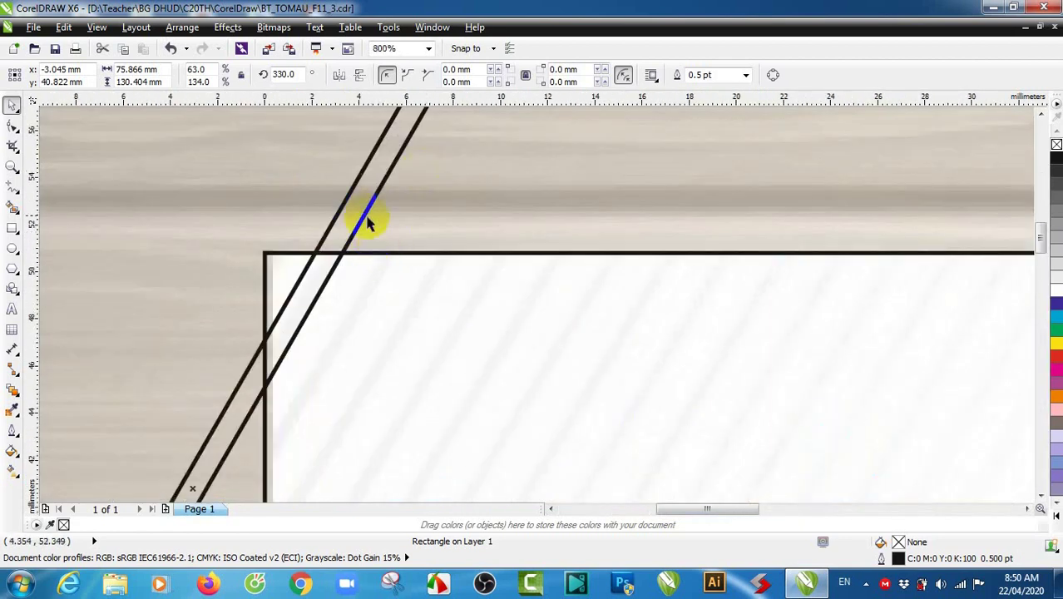
drag(361, 215, 395, 263)
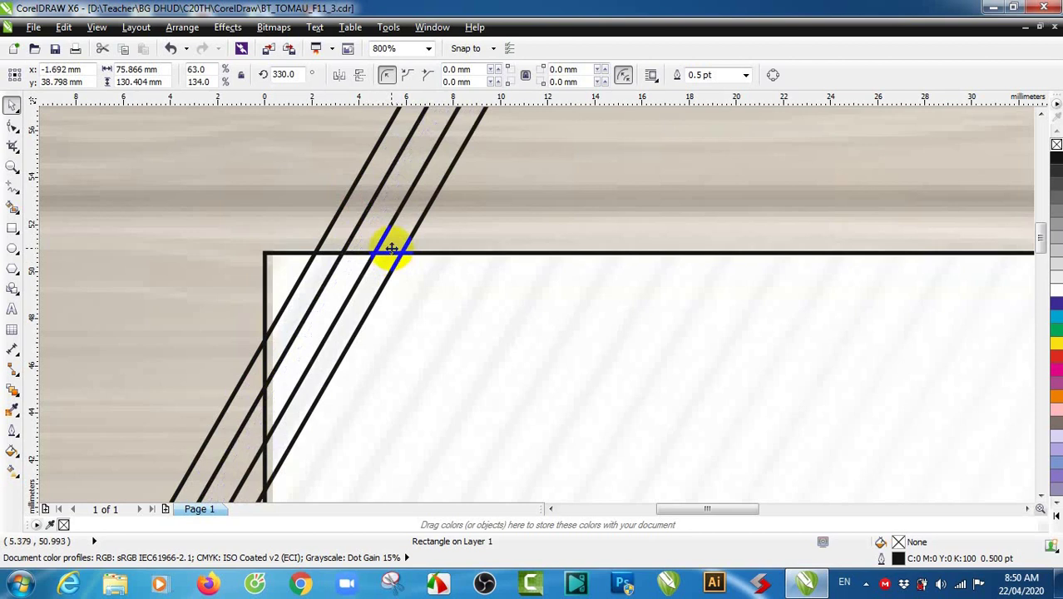
Step: Repeat the strip duplication at the same offset until the stripes extend past the front card's right edge
key(ctrl+r)
key(ctrl+r)
key(ctrl+r)
key(ctrl+r)
key(ctrl+r)
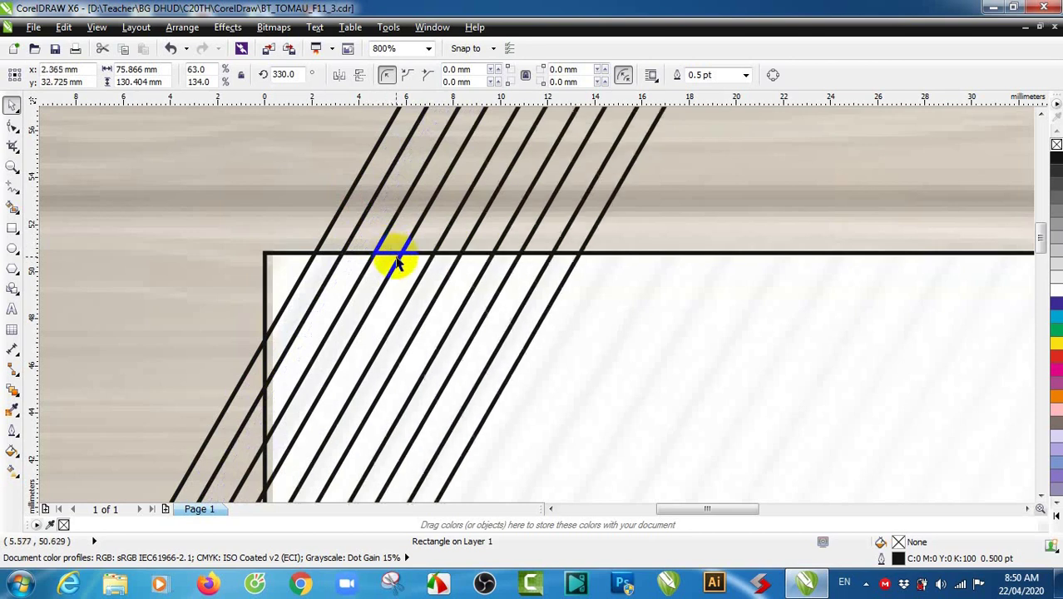
scroll(394, 256, down, 2)
key(ctrl+r)
key(ctrl+r)
key(ctrl+r)
key(ctrl+r)
key(ctrl+r)
key(ctrl+r)
key(ctrl+r)
key(ctrl+r)
key(ctrl+r)
key(ctrl+r)
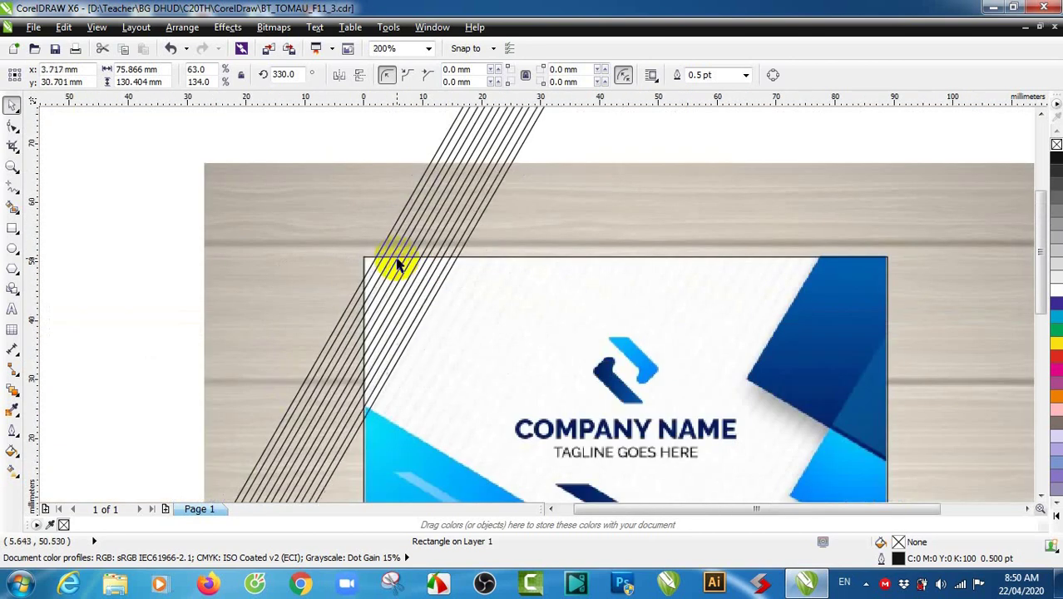
key(ctrl+r)
key(ctrl+r)
key(ctrl+r)
key(ctrl+r)
key(ctrl+r)
key(ctrl+r)
key(ctrl+r)
key(ctrl+r)
key(ctrl+r)
key(ctrl+r)
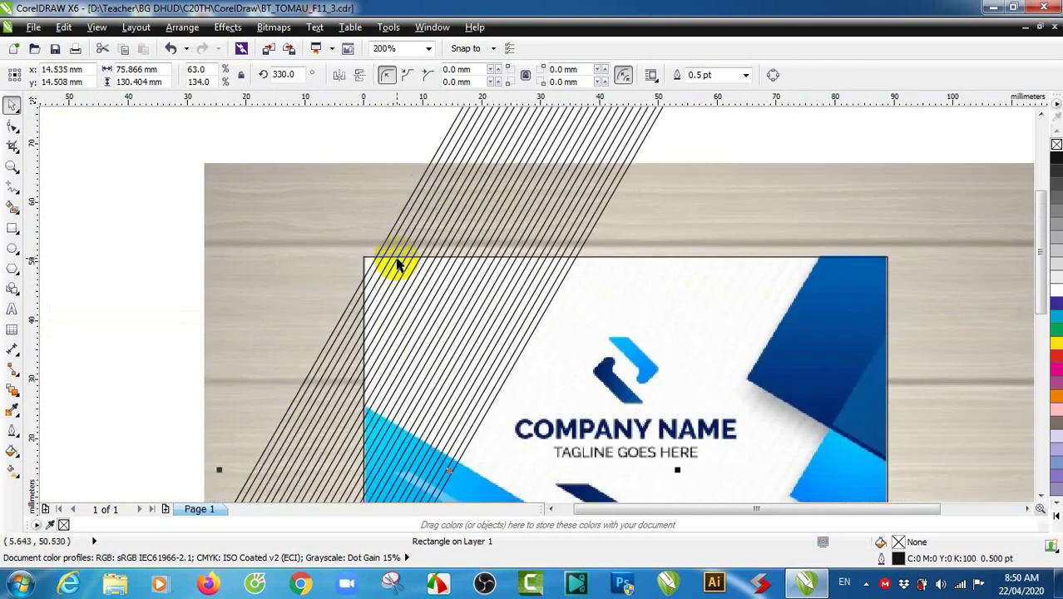
key(ctrl+r)
key(ctrl+r)
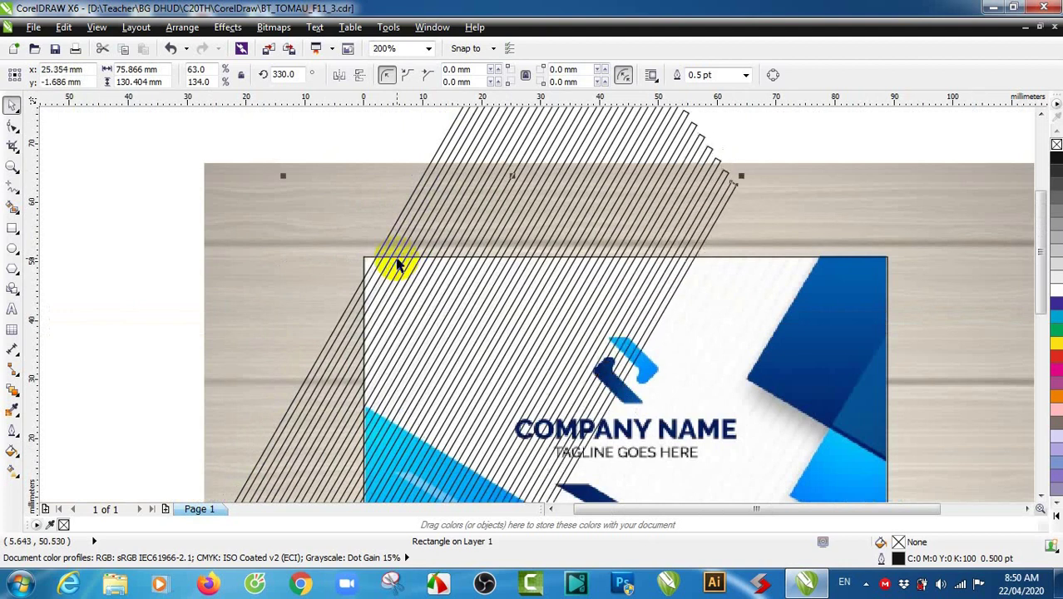
key(ctrl+r)
key(ctrl+r)
key(ctrl+r)
key(ctrl+r)
key(ctrl+r)
key(ctrl+r)
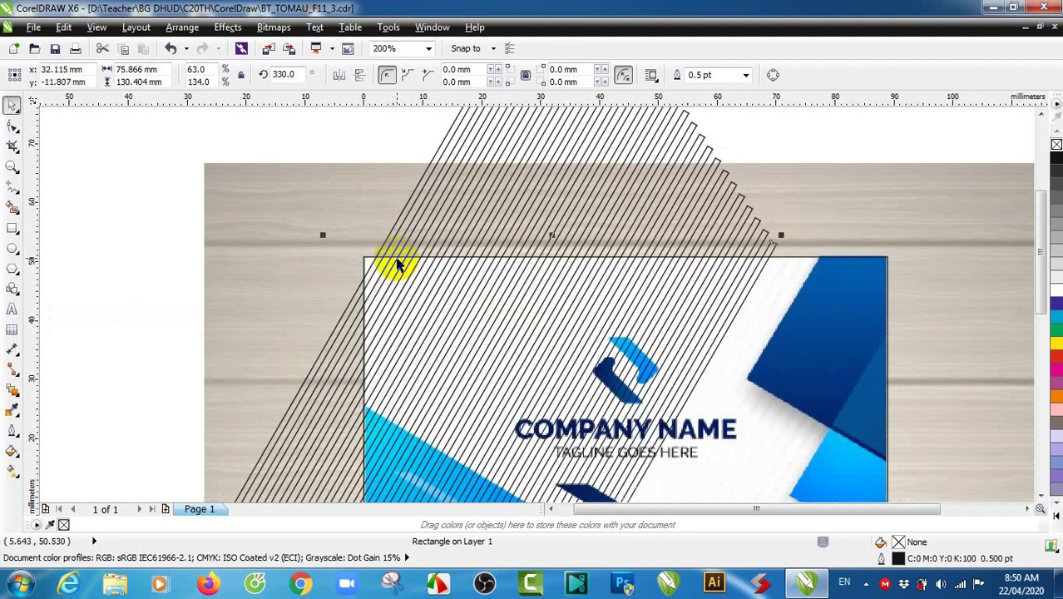
key(ctrl+r)
key(ctrl+r)
key(ctrl+r)
key(ctrl+r)
key(ctrl+r)
key(ctrl+r)
key(ctrl+r)
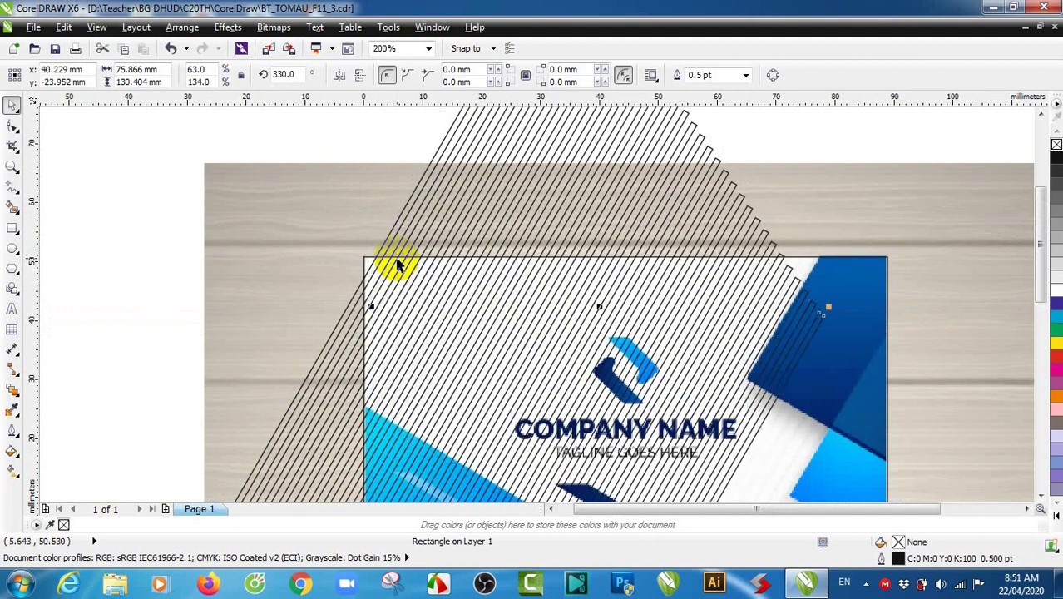
key(ctrl+r)
key(ctrl+r)
key(ctrl+r)
key(ctrl+r)
key(ctrl+r)
key(ctrl+r)
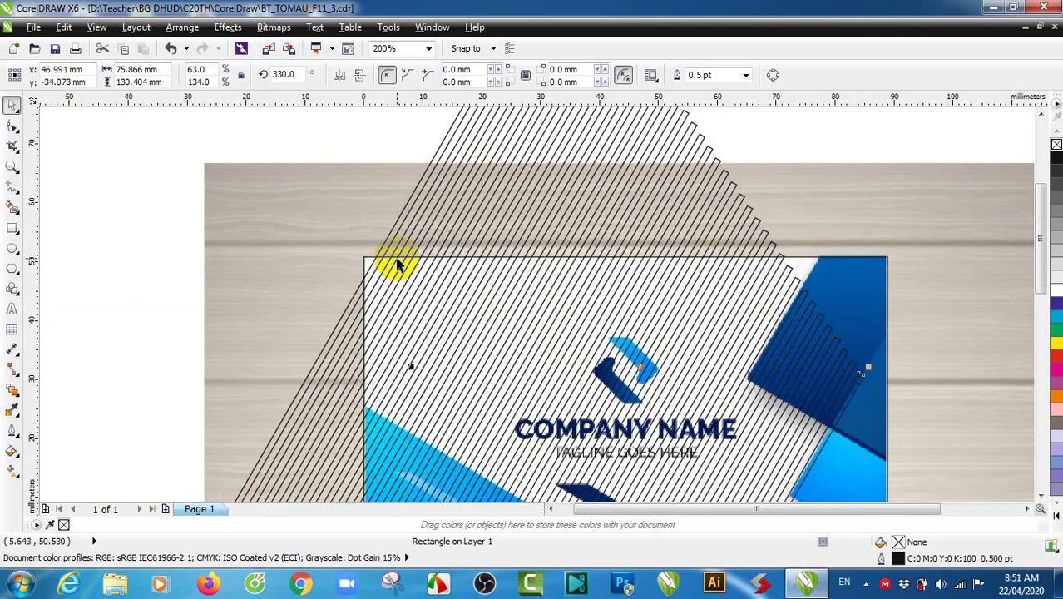
key(ctrl+r)
key(ctrl+r)
key(ctrl+r)
key(ctrl+r)
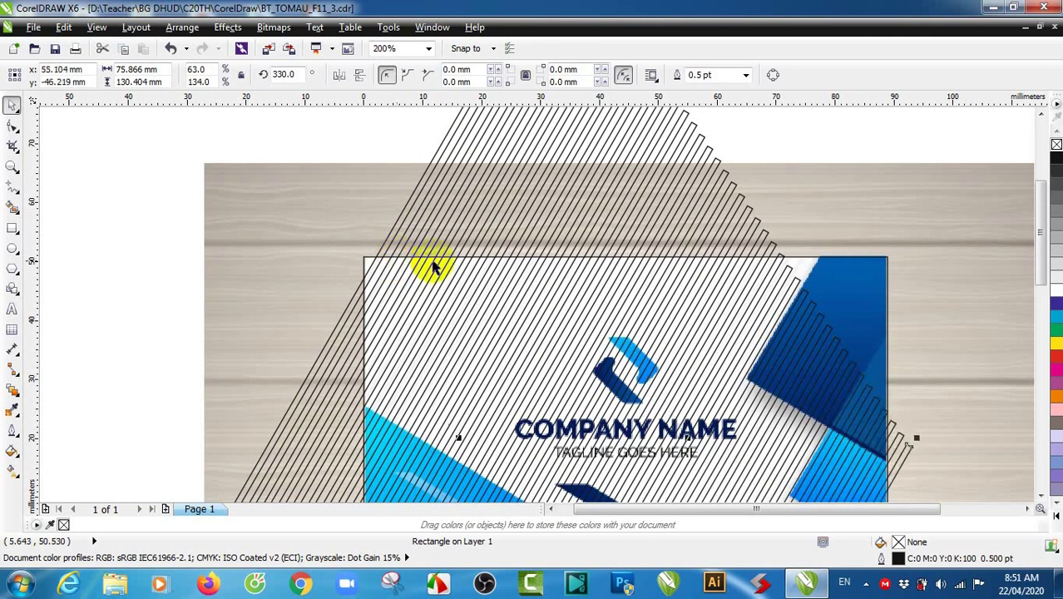
key(F3)
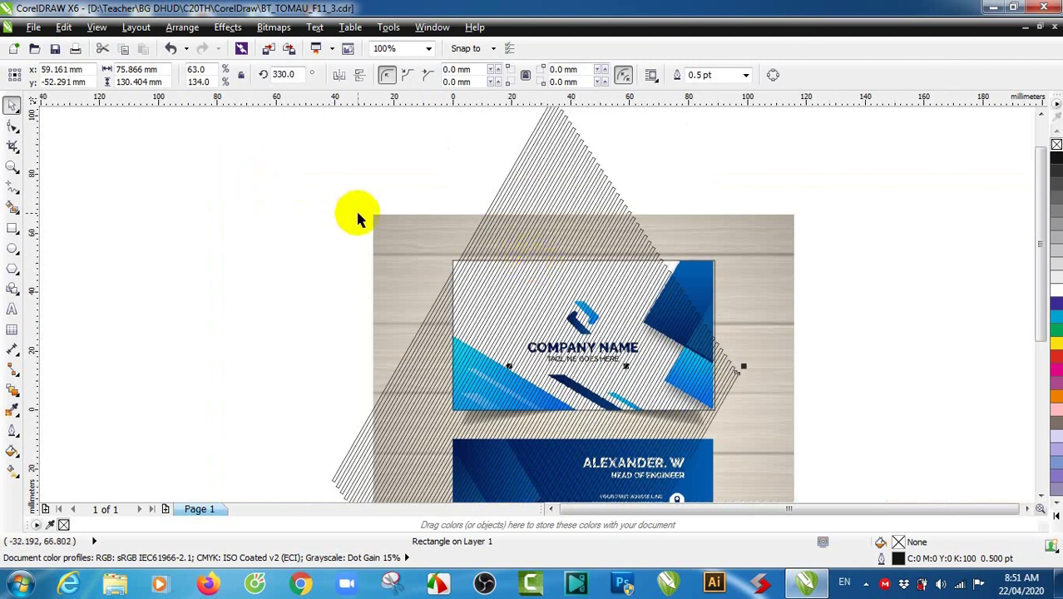
Step: Select the entire stripe pattern together with the card outline and group them
click(313, 181)
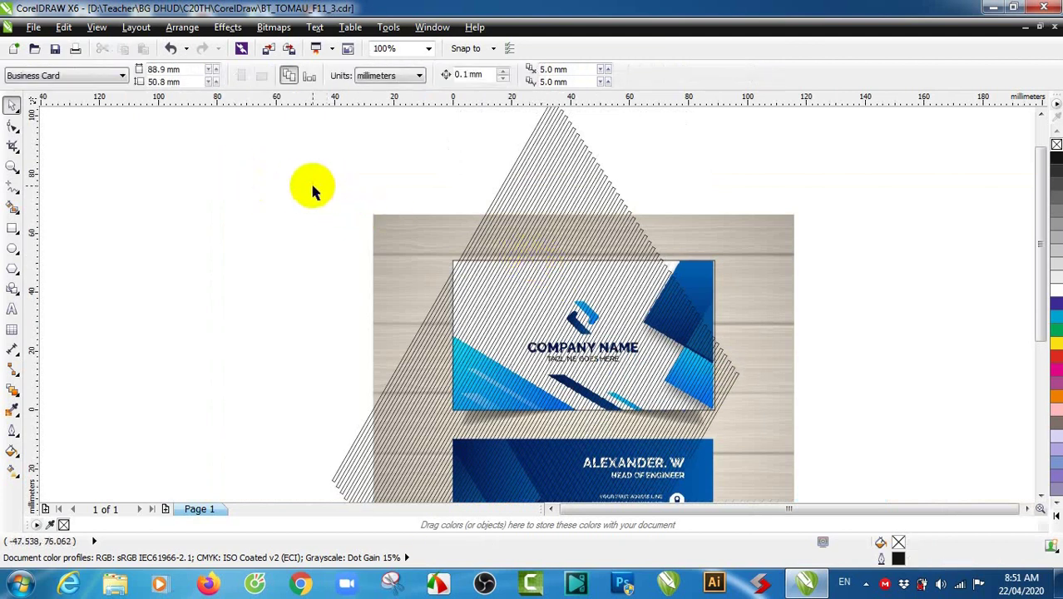
scroll(536, 266, down, 2)
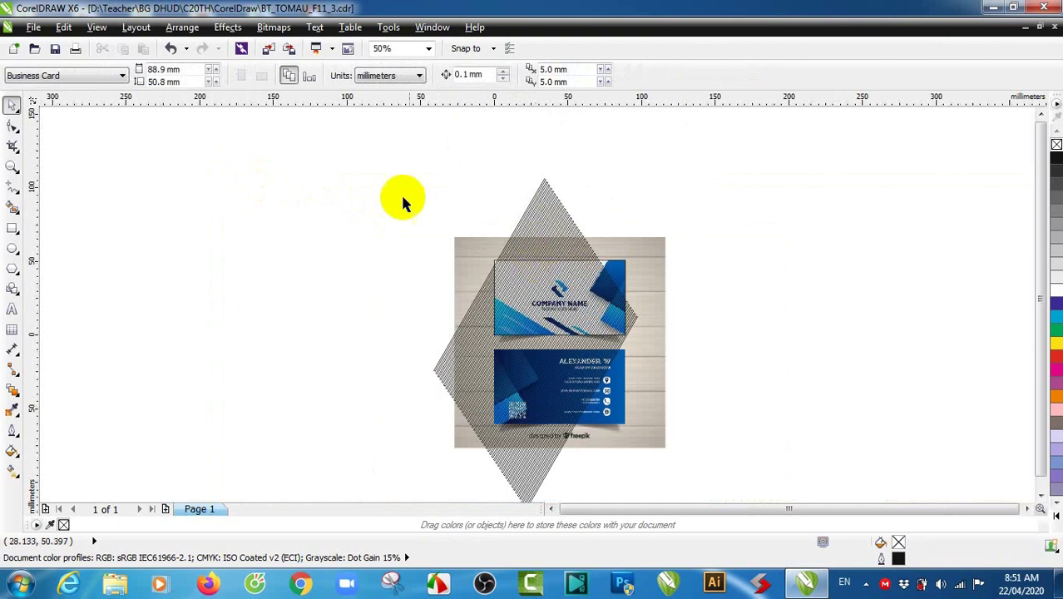
mouse_move(346, 181)
mouse_down()
mouse_move(663, 499)
mouse_move(679, 487)
mouse_move(640, 495)
mouse_move(642, 457)
mouse_move(557, 375)
mouse_up()
click(629, 447)
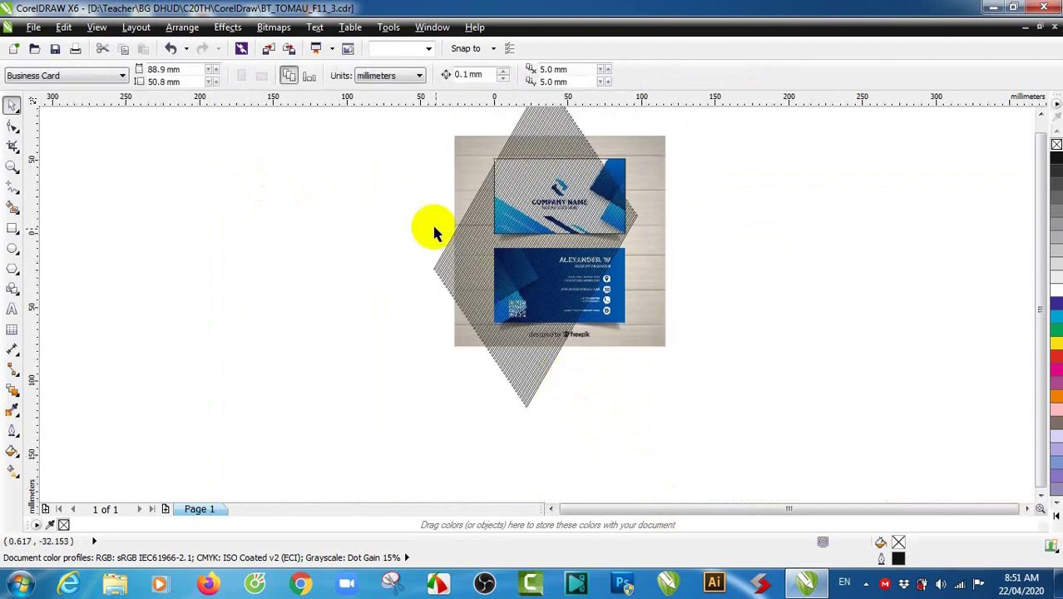
scroll(463, 266, down, 1)
mouse_move(387, 128)
mouse_down()
mouse_move(560, 404)
mouse_move(561, 439)
mouse_up()
right_click(487, 280)
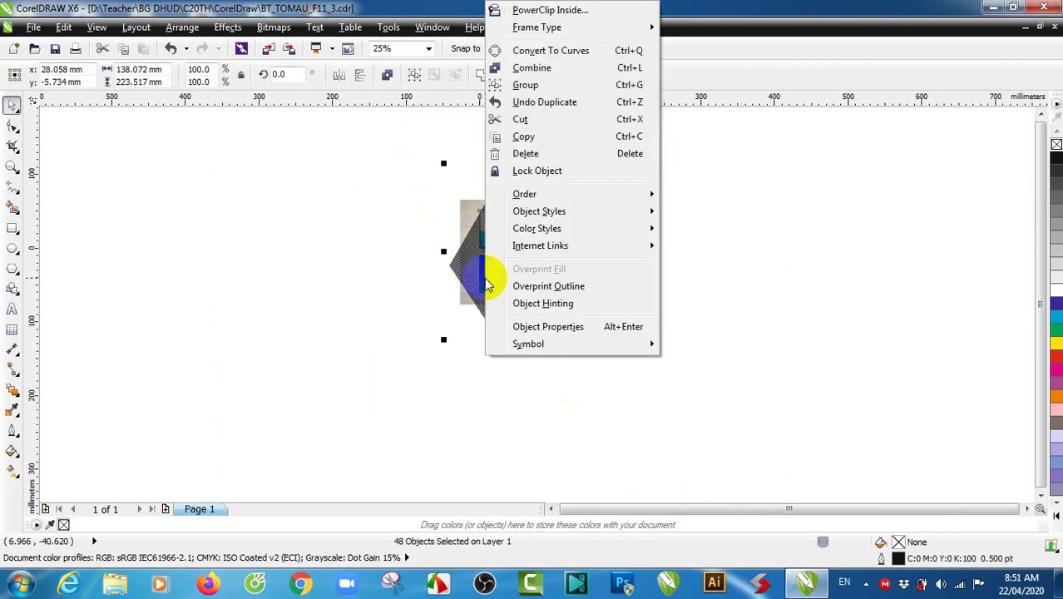
click(526, 85)
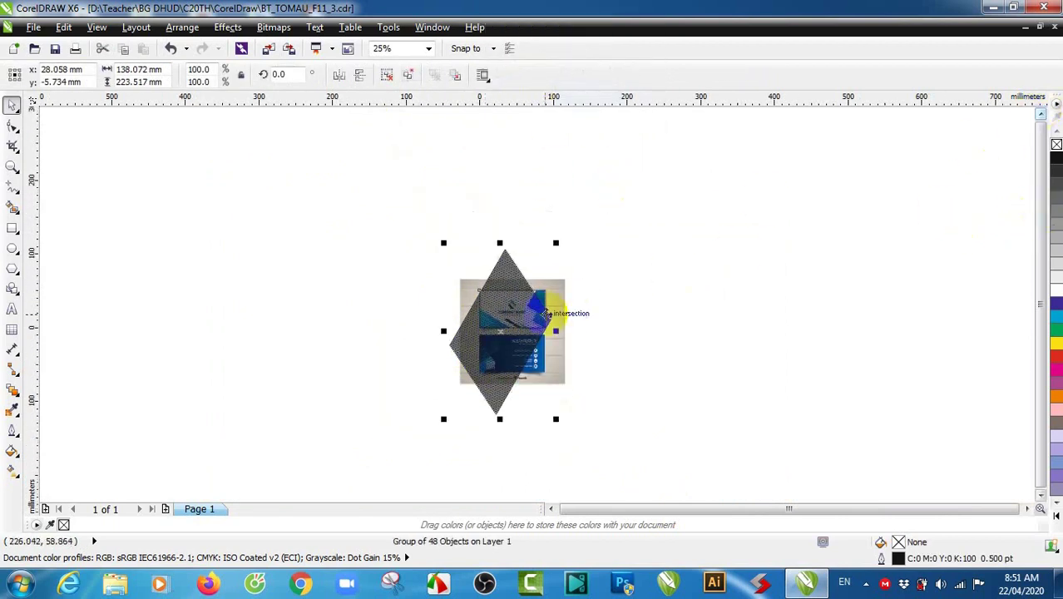
Step: Shift the striped group up and right over the front card, centring it at about x 36.9 mm, y 13.9 mm
scroll(560, 308, up, 1)
mouse_move(499, 326)
mouse_down()
mouse_move(527, 299)
mouse_move(501, 309)
mouse_up()
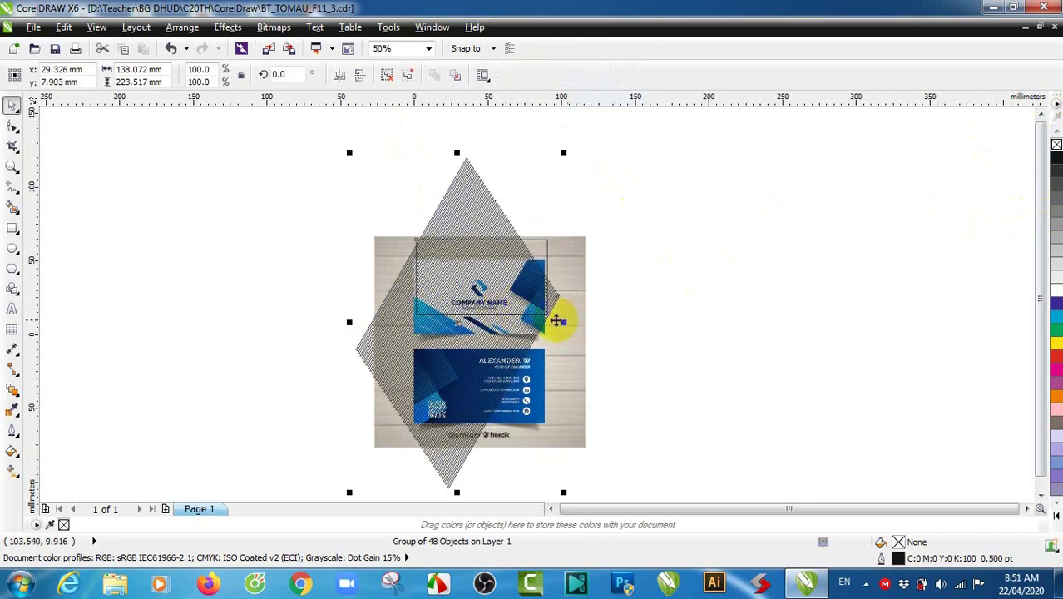
mouse_move(486, 342)
mouse_down()
mouse_move(497, 327)
mouse_move(517, 352)
mouse_up()
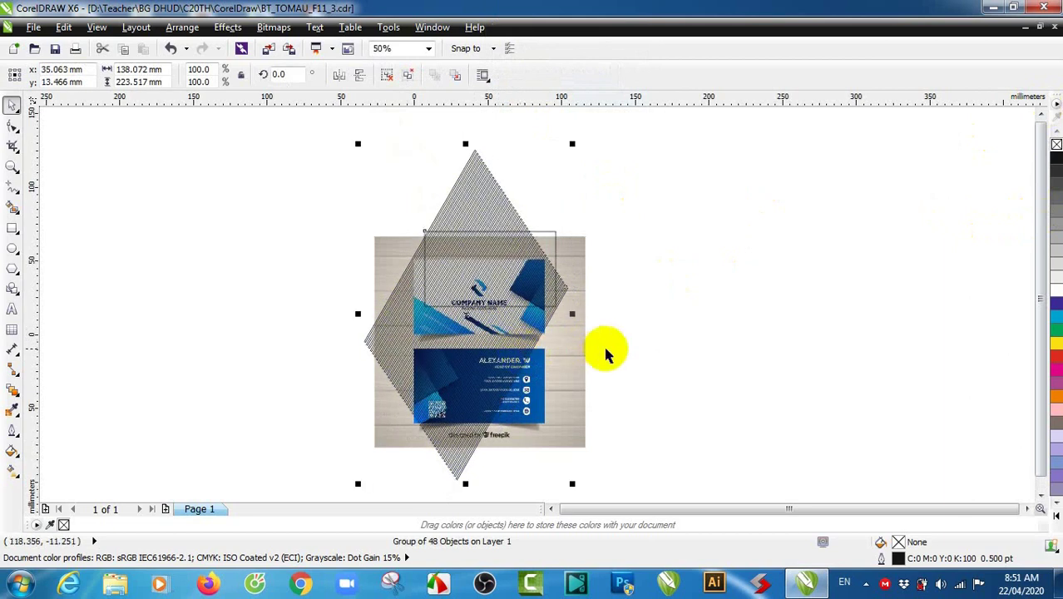
scroll(593, 350, up, 1)
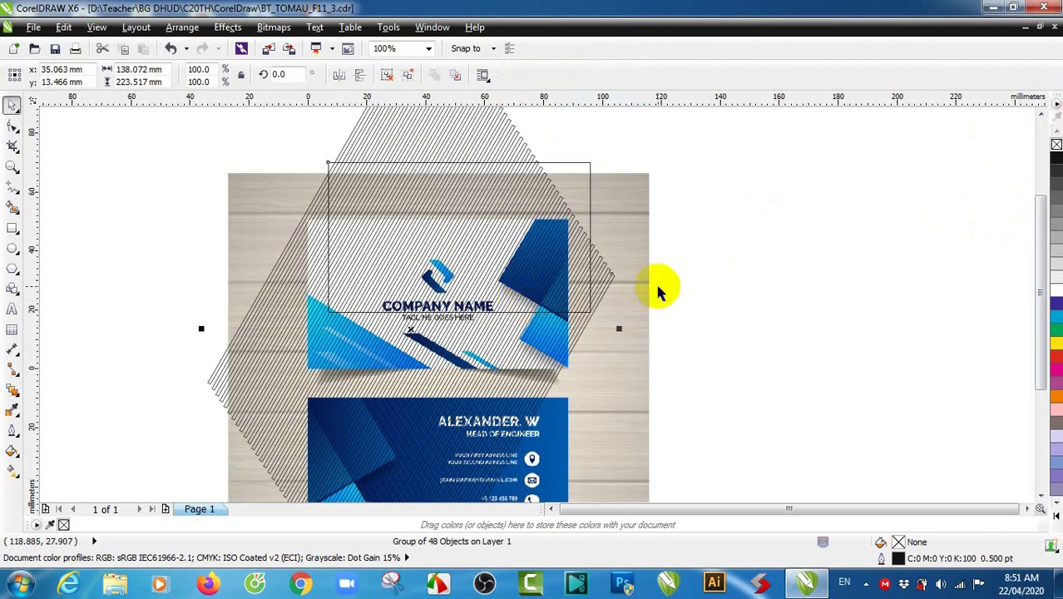
drag(526, 290, 531, 294)
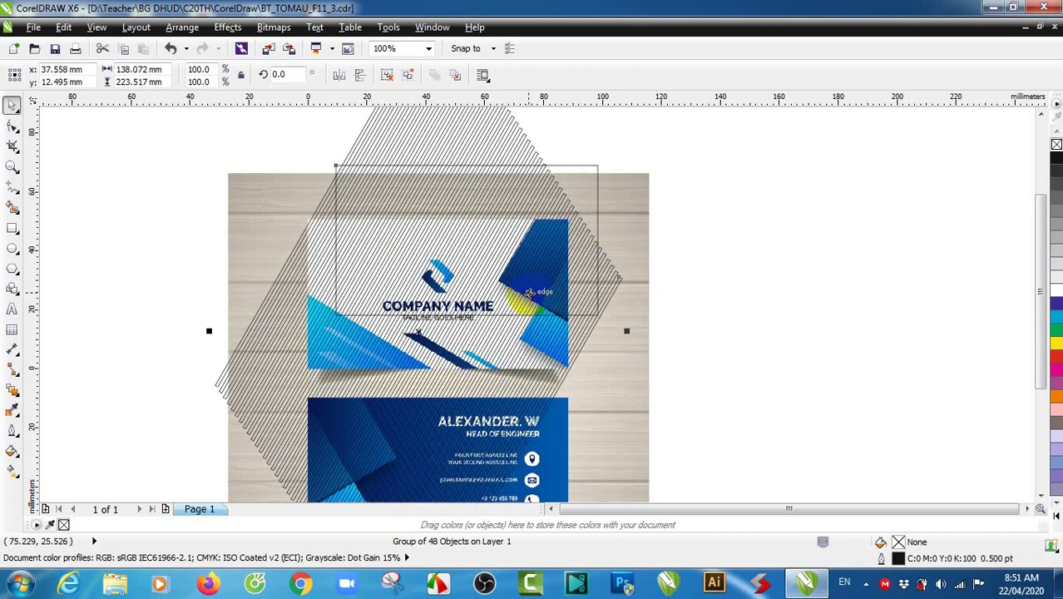
drag(526, 290, 525, 292)
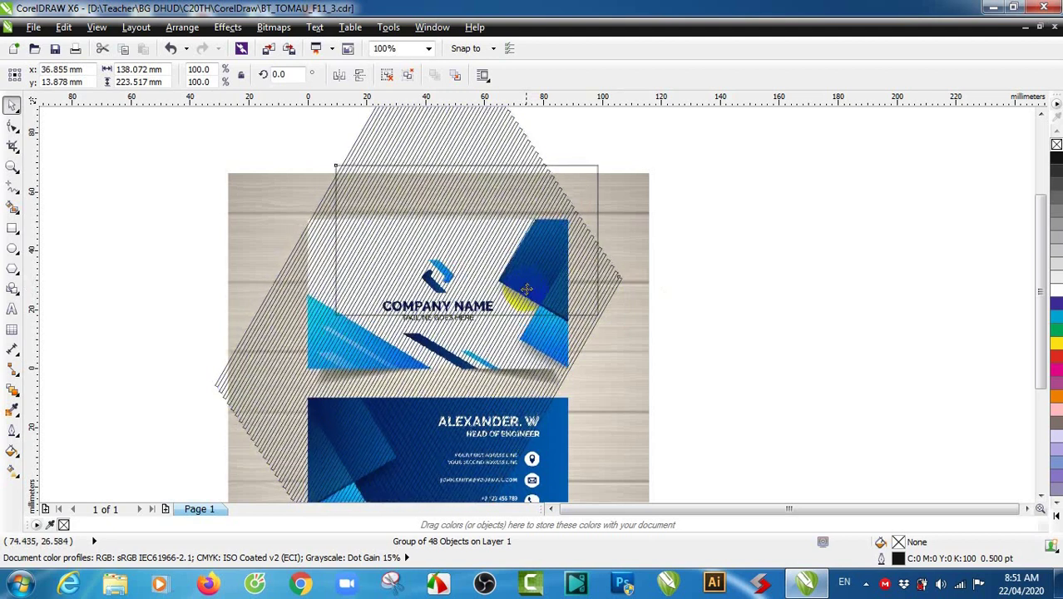
click(834, 287)
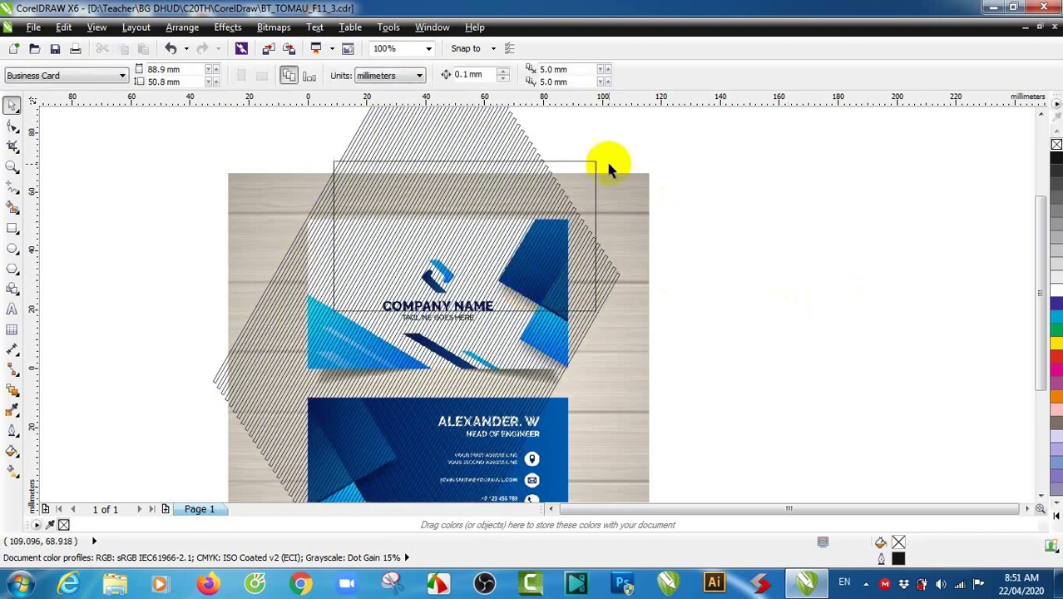
Step: Ungroup the striped pattern and move the card outline rectangle onto the empty area right of the reference image
click(588, 178)
right_click(408, 391)
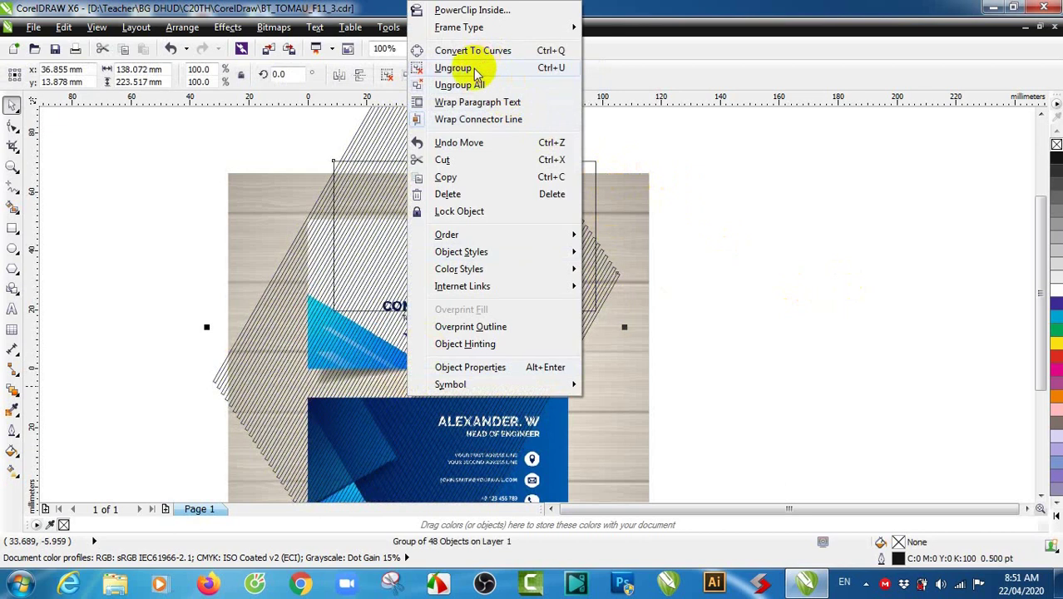
click(475, 70)
click(661, 158)
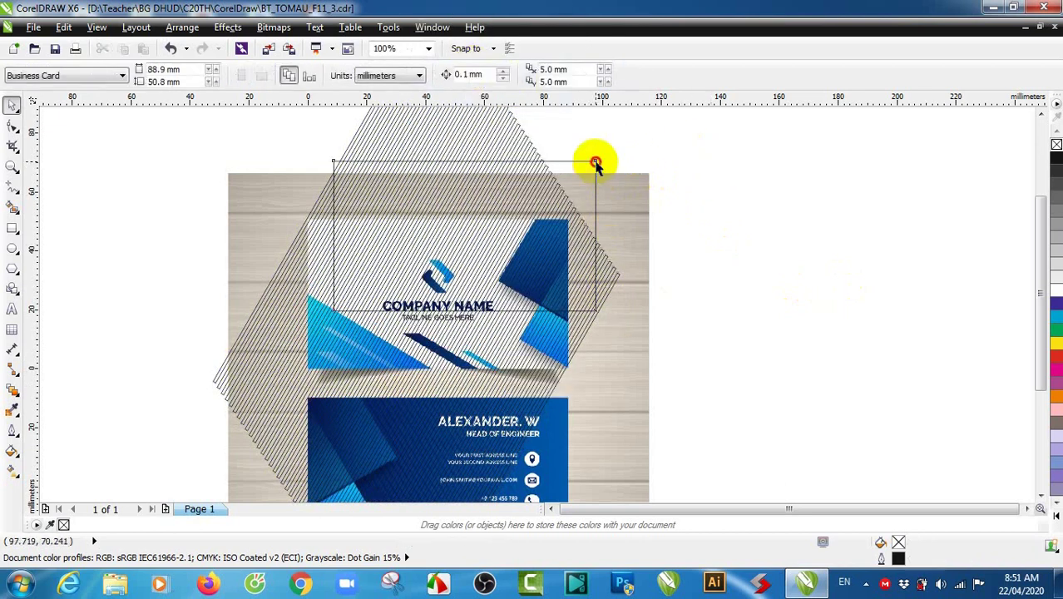
drag(595, 163, 935, 288)
Step: Move the card outline onto the empty area left of the reference image and group all the diagonal strips
click(613, 273)
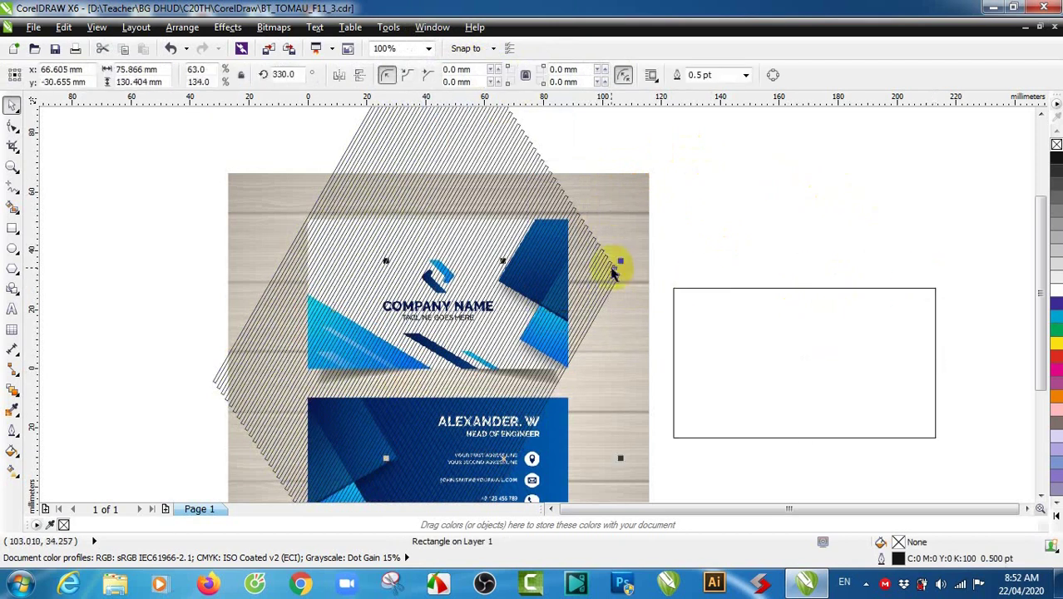
scroll(601, 231, down, 1)
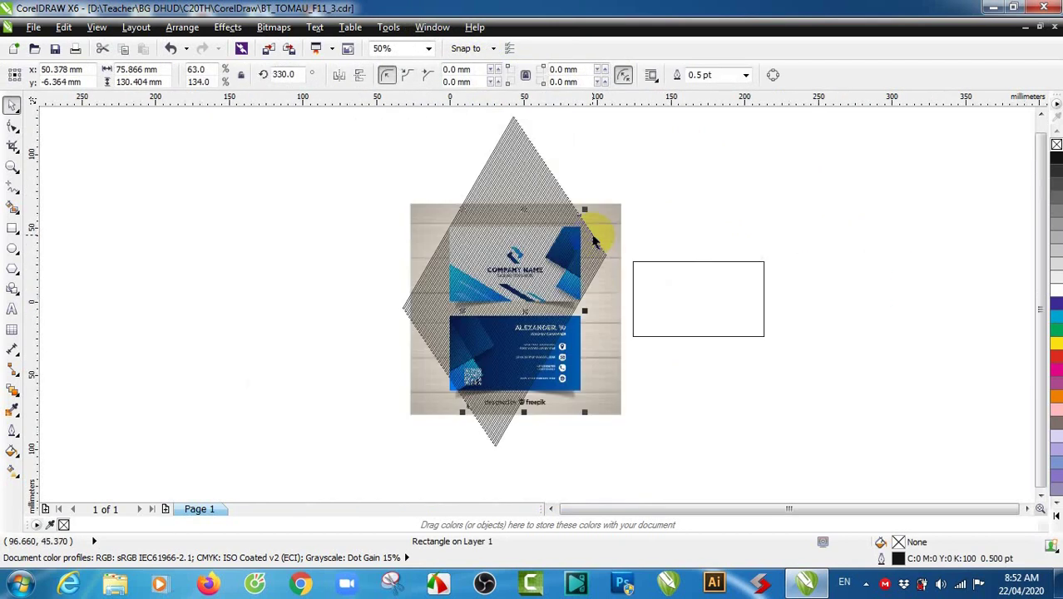
drag(716, 282, 148, 291)
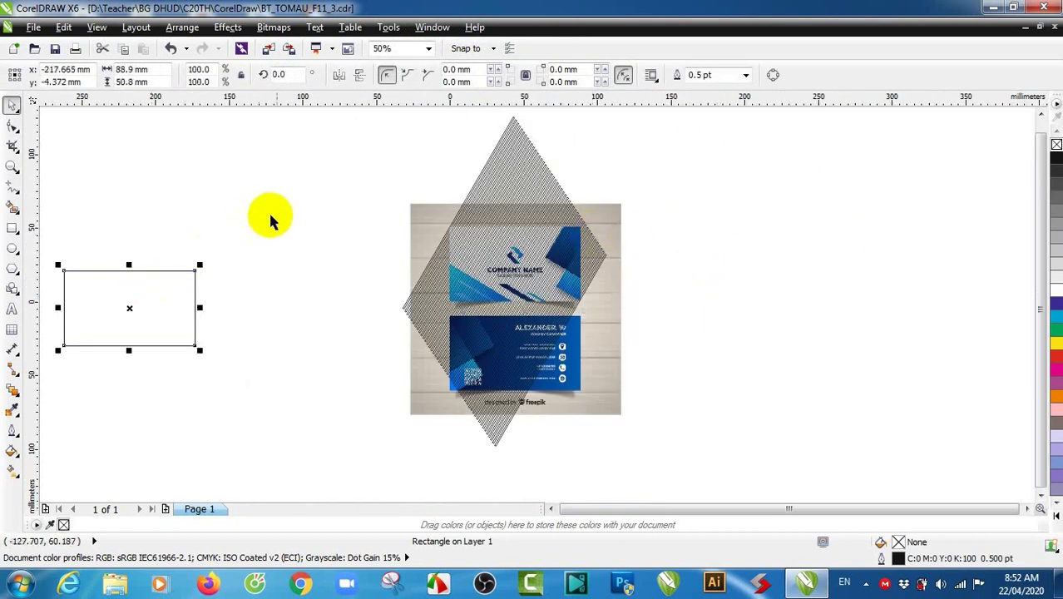
scroll(350, 301, down, 1)
drag(329, 202, 555, 420)
right_click(447, 275)
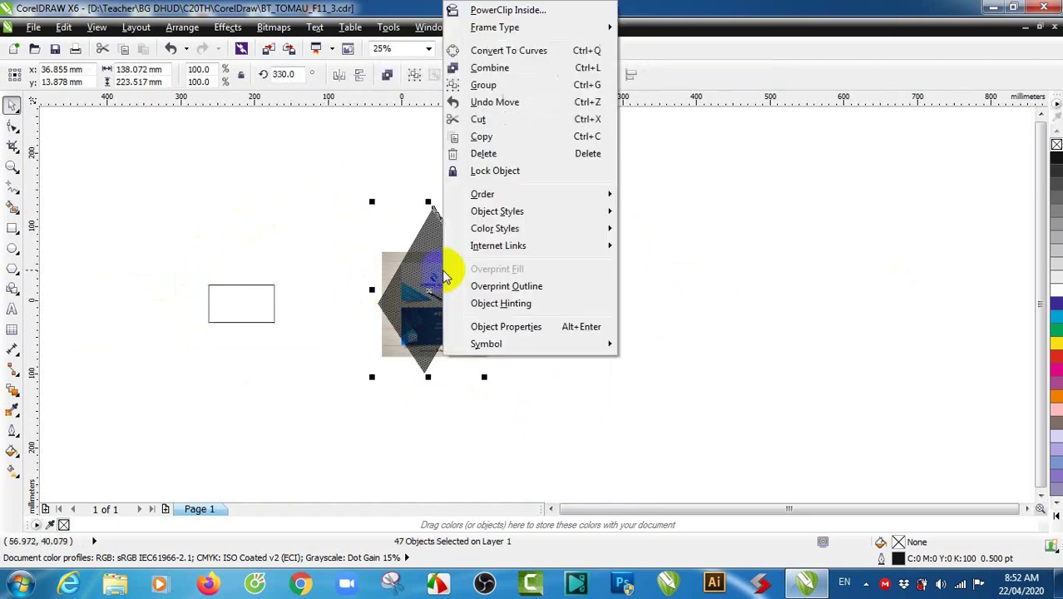
click(483, 84)
Step: Move the card outline back over the striped pattern, snapping it exactly onto the front card at x 44.45 mm, y 25.4 mm
scroll(381, 271, up, 1)
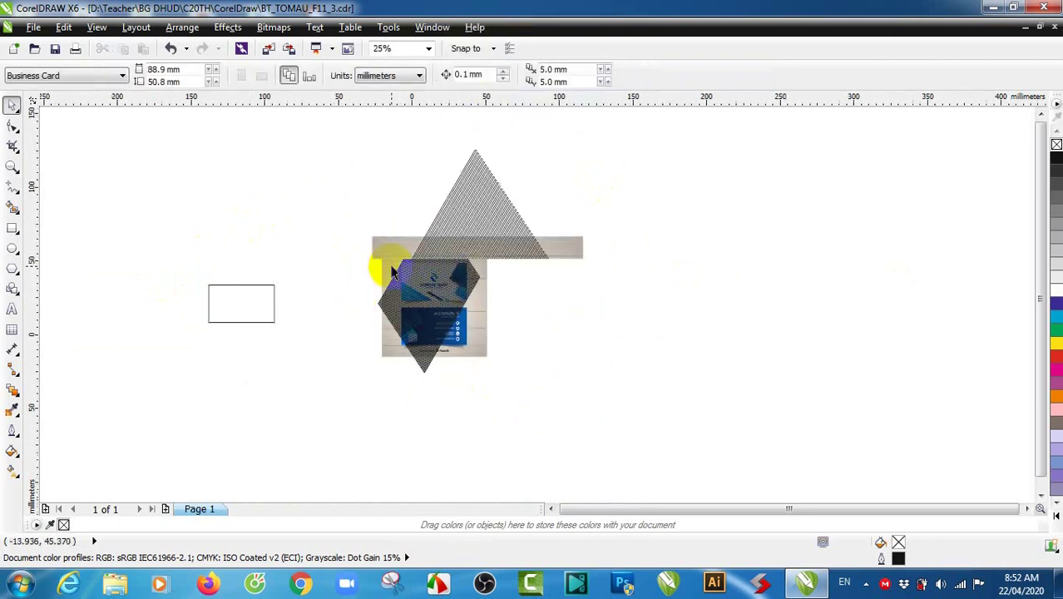
scroll(265, 312, up, 1)
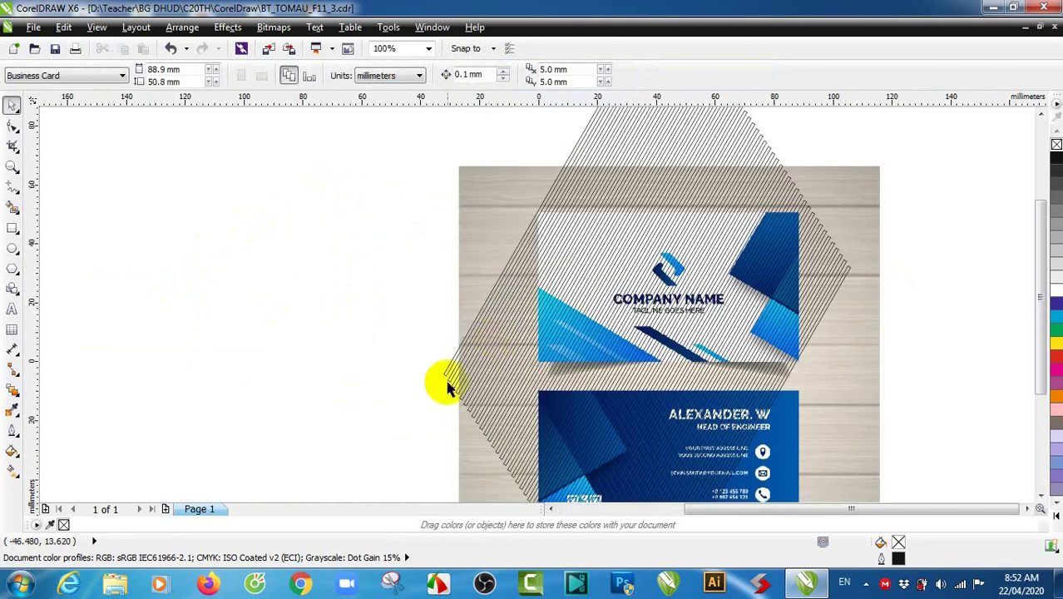
scroll(351, 389, down, 1)
drag(198, 364, 505, 344)
scroll(406, 352, up, 1)
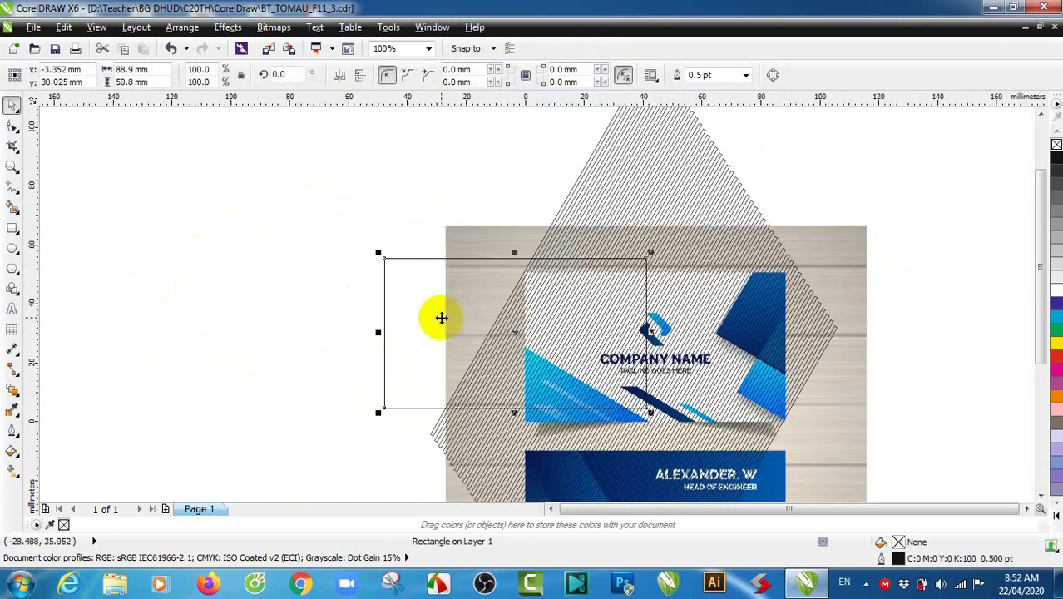
scroll(432, 298, up, 1)
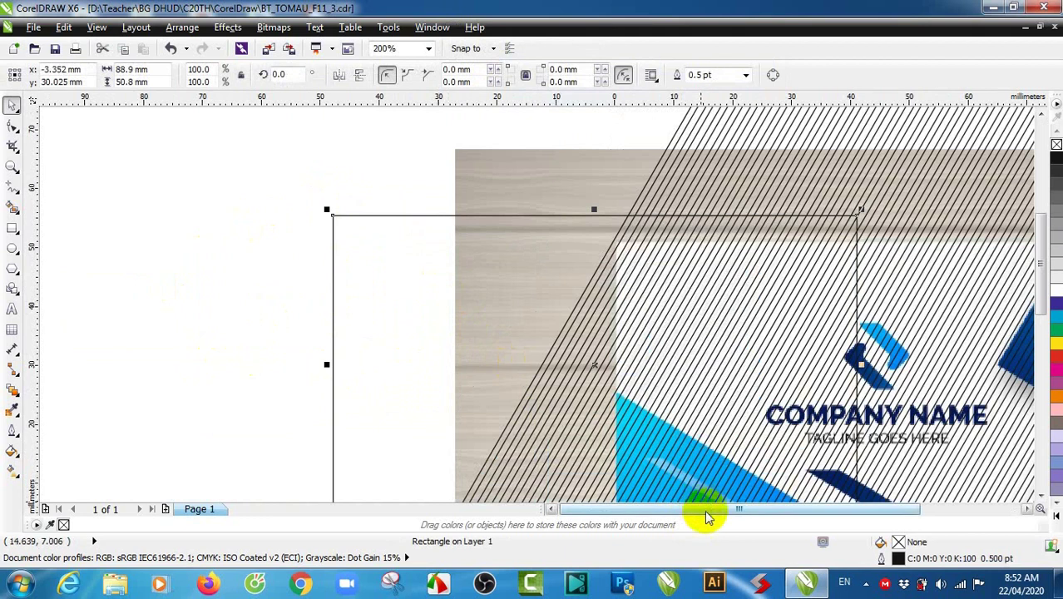
drag(707, 510, 773, 520)
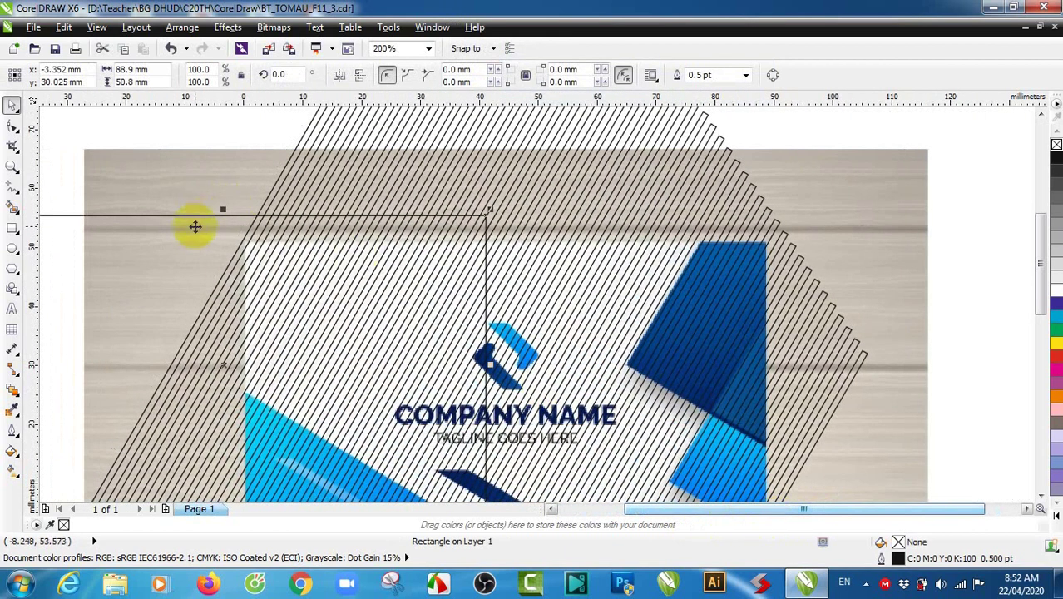
drag(194, 225, 450, 222)
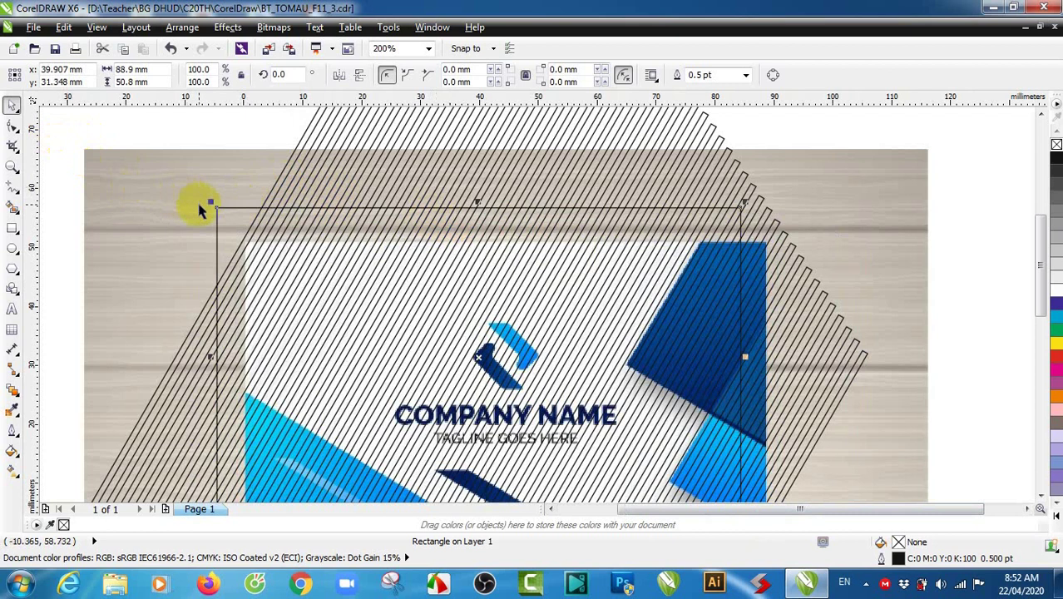
drag(222, 207, 246, 244)
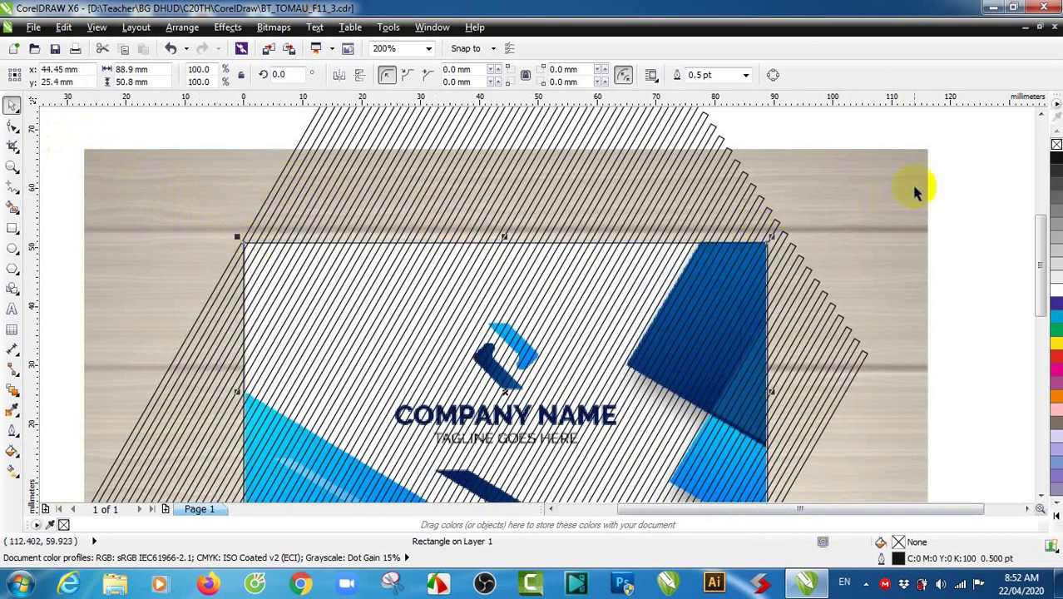
click(973, 223)
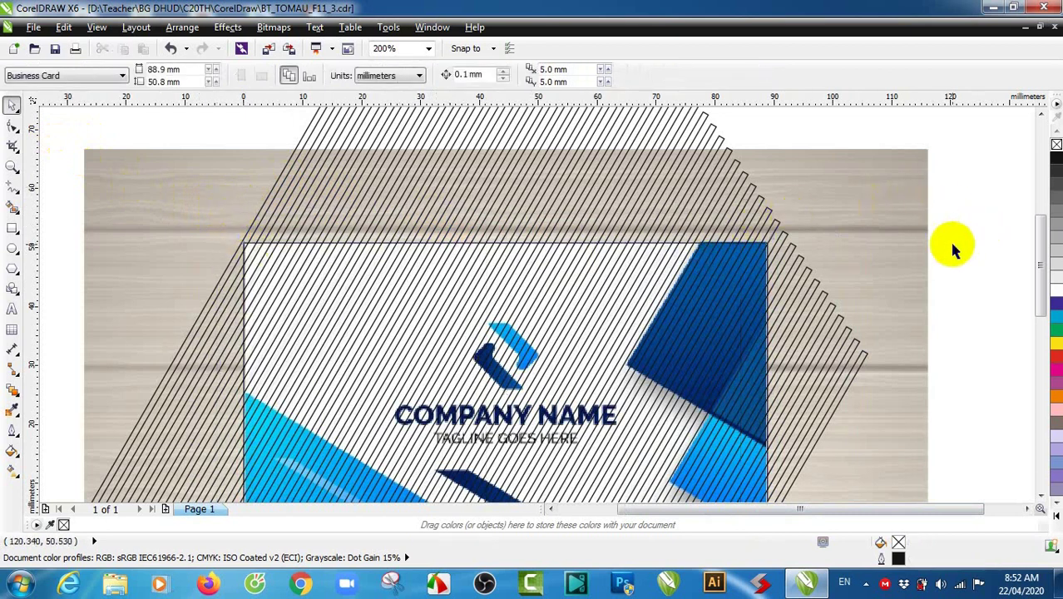
Step: Fill the grouped diagonal strips with 10% black and remove their outline
click(628, 175)
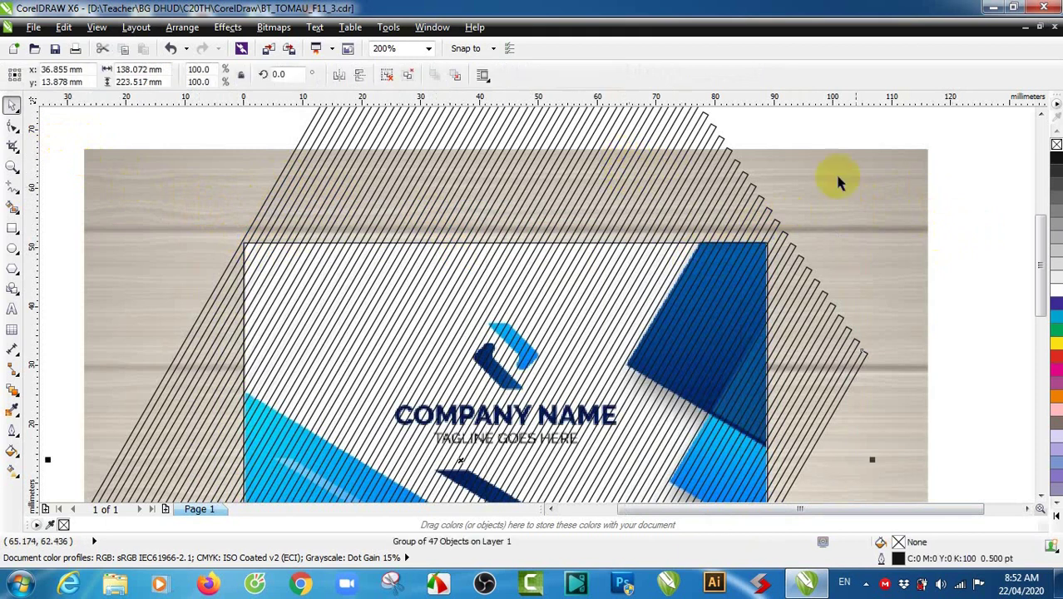
click(1056, 278)
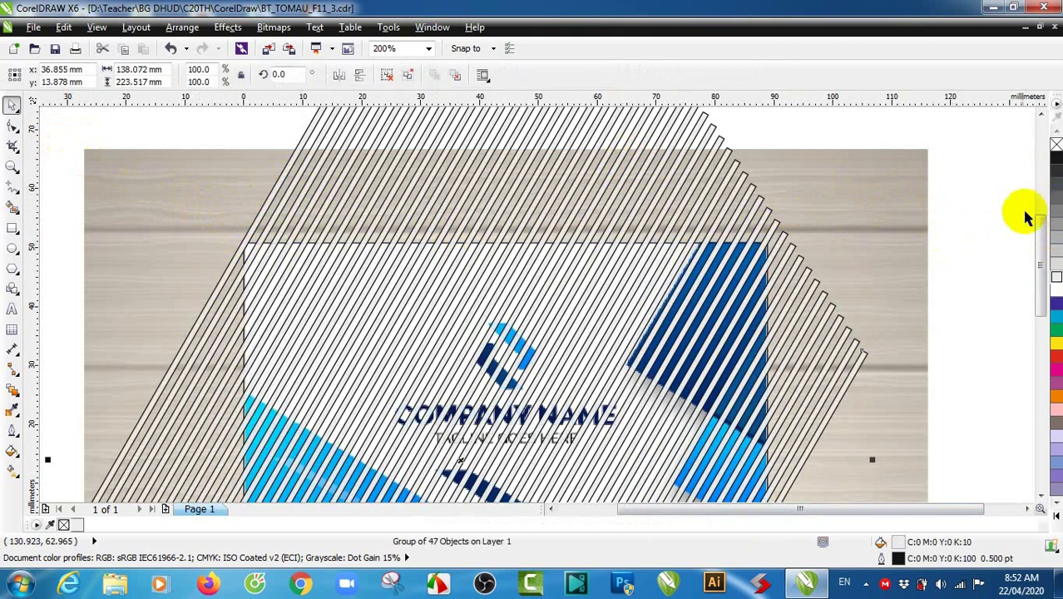
right_click(1054, 143)
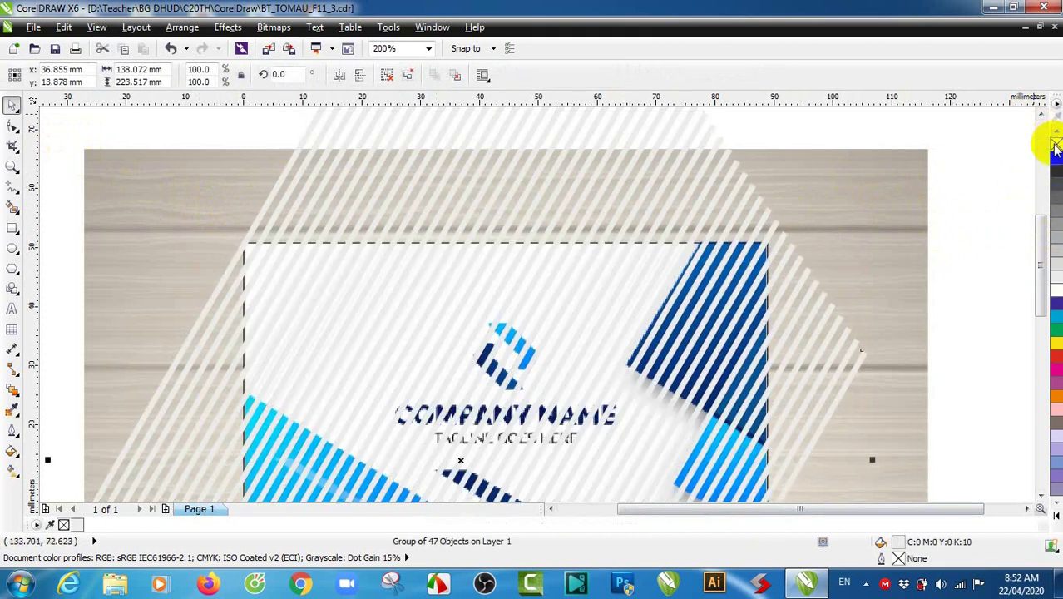
Step: PowerClip the striped group inside the card outline rectangle
right_click(505, 183)
click(566, 10)
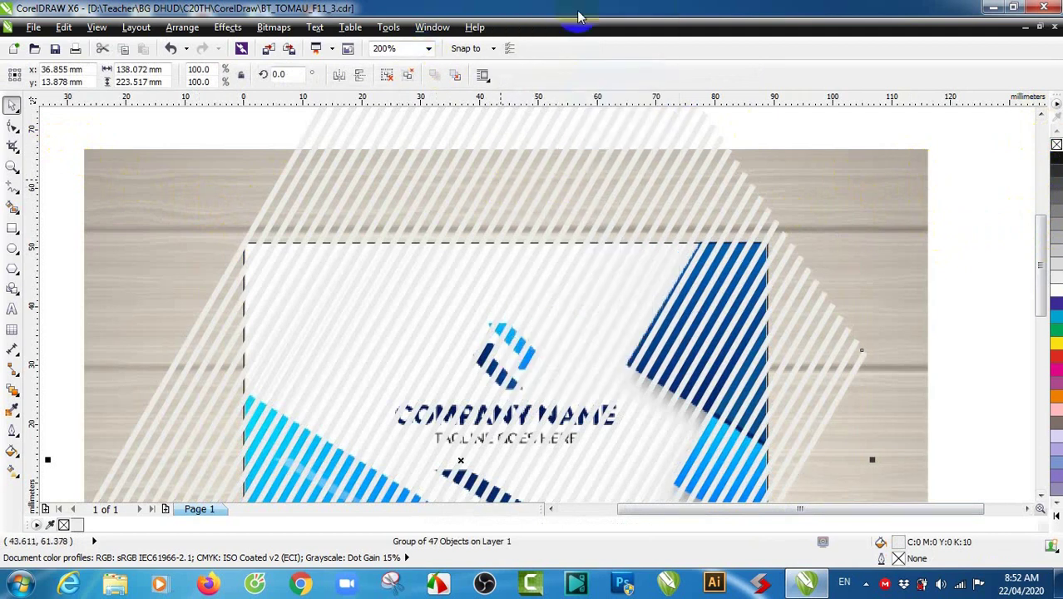
click(243, 333)
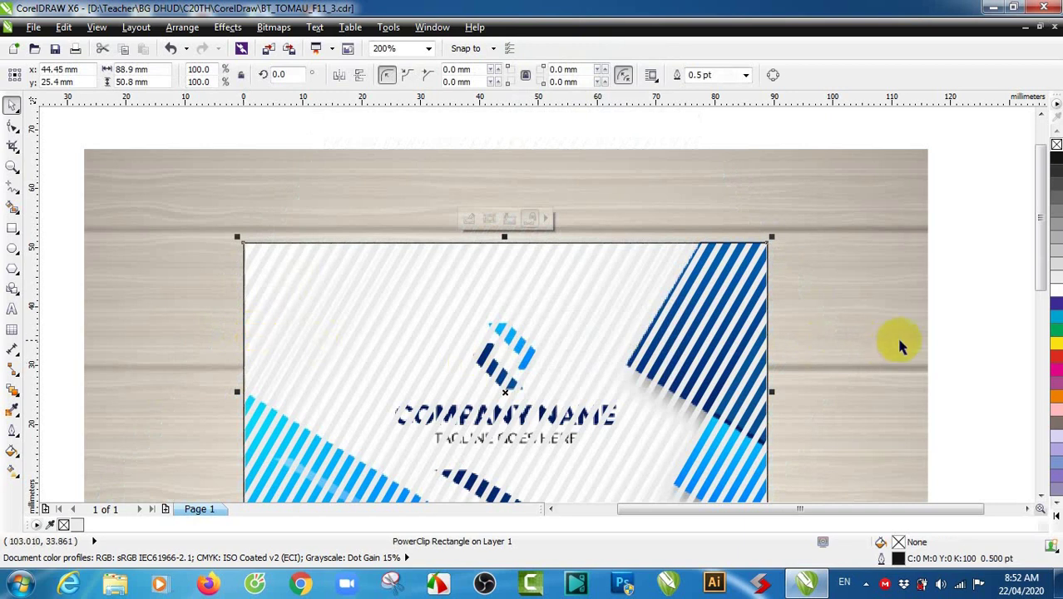
click(964, 376)
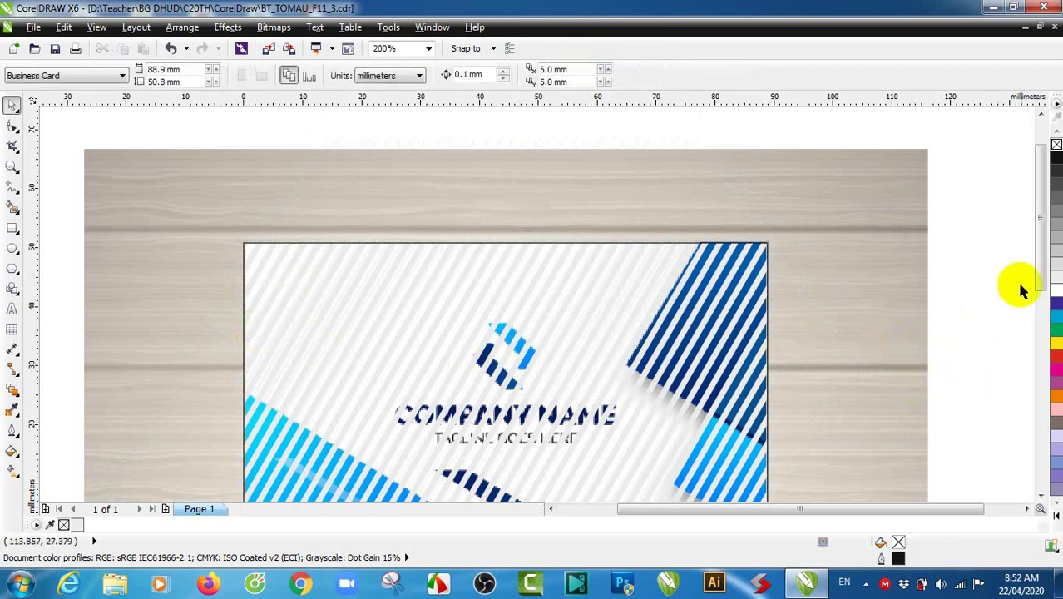
Step: Move the striped card off the reference to the empty area on its left, centred at about x -90.8 mm, y 35.2 mm
drag(1037, 268, 1019, 323)
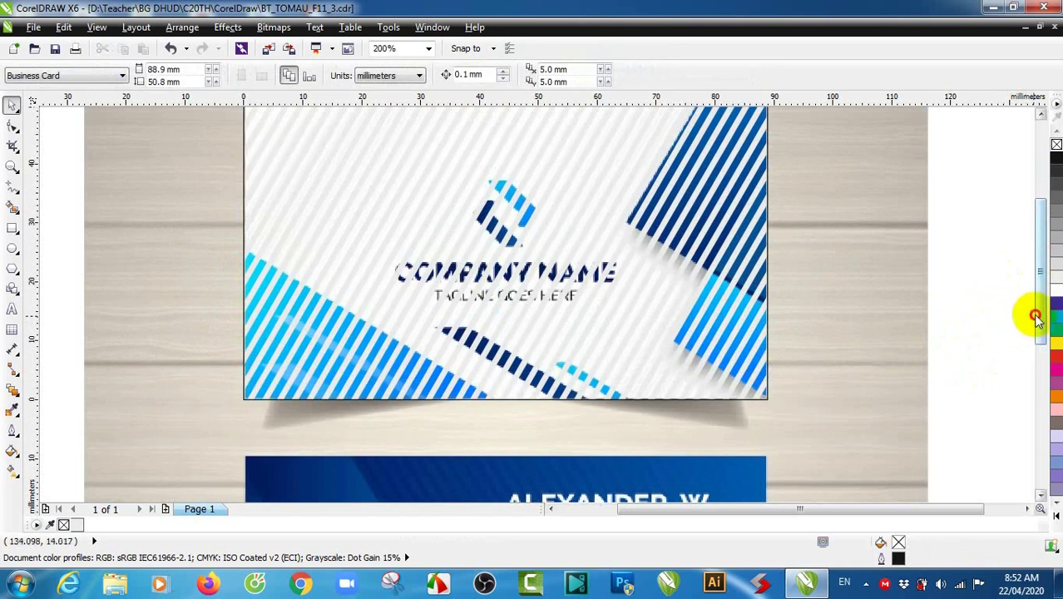
drag(1036, 318, 1001, 278)
scroll(954, 304, down, 1)
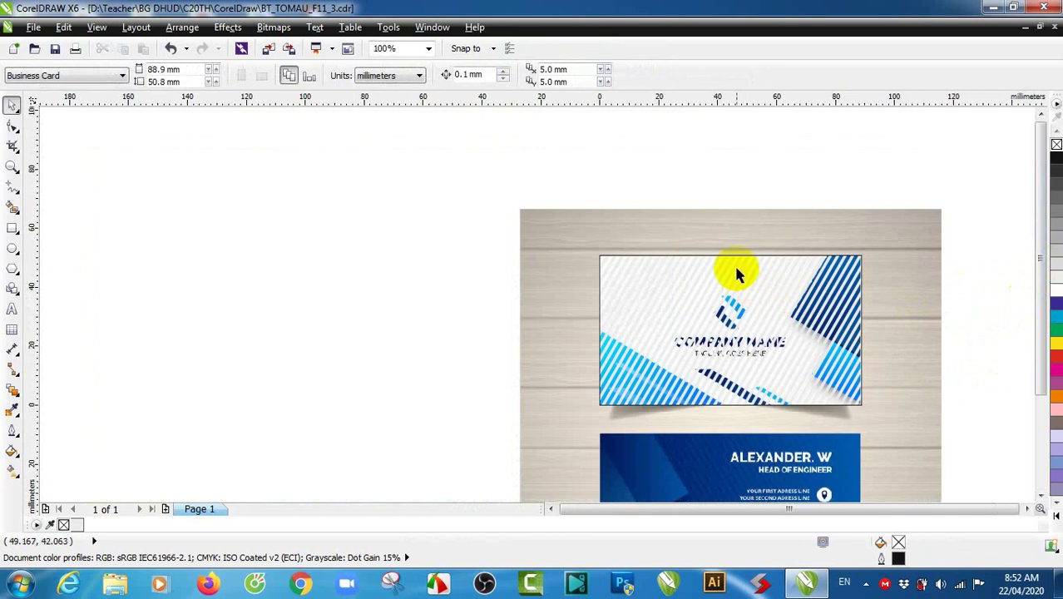
drag(720, 260, 323, 226)
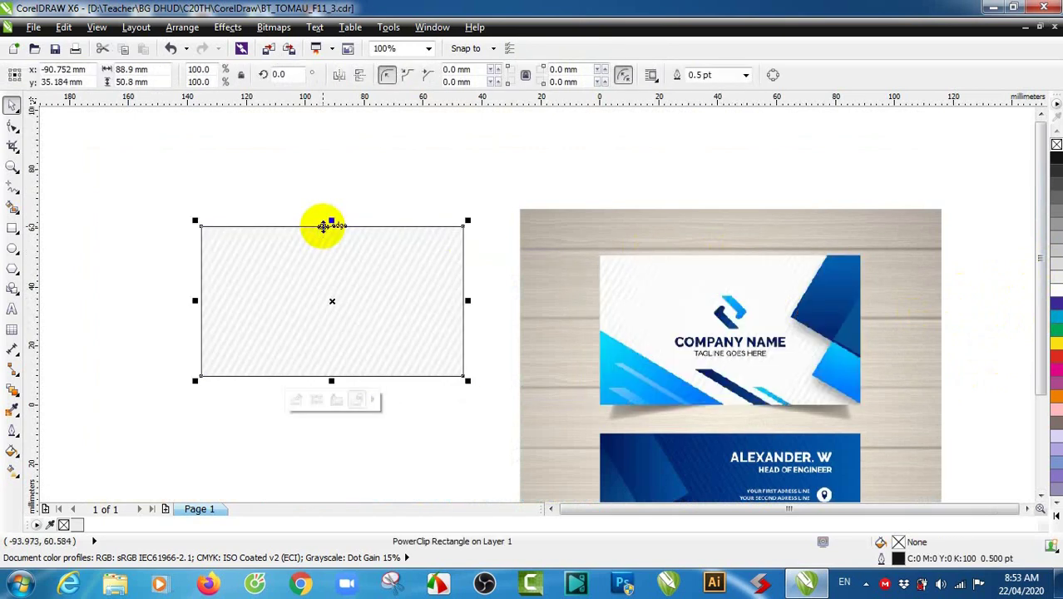
click(408, 463)
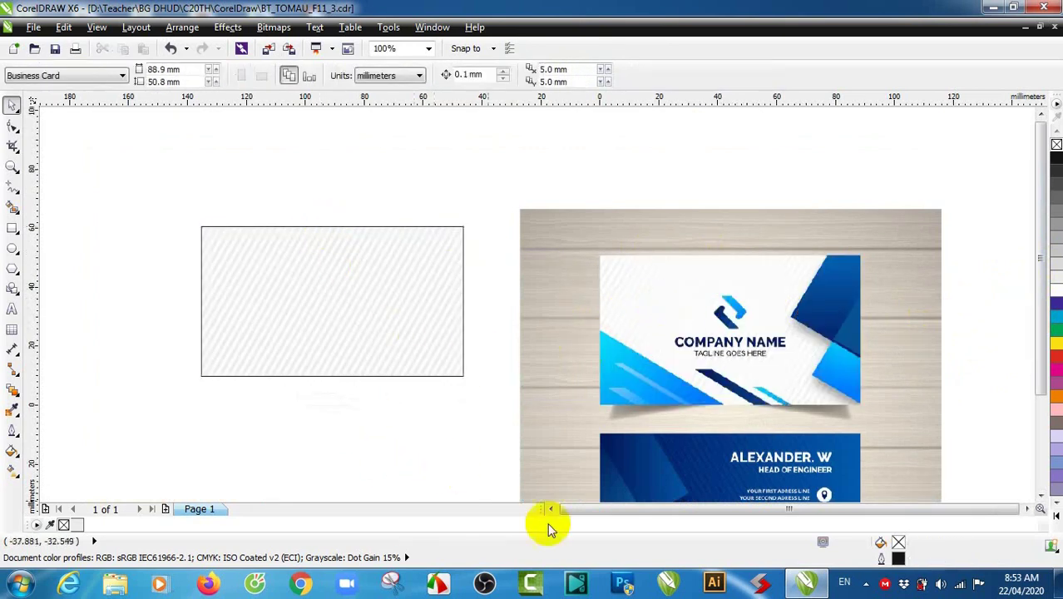
Step: Draw an 88.9 × 50.8 mm rectangle over the front card of the reference image
scroll(782, 308, up, 1)
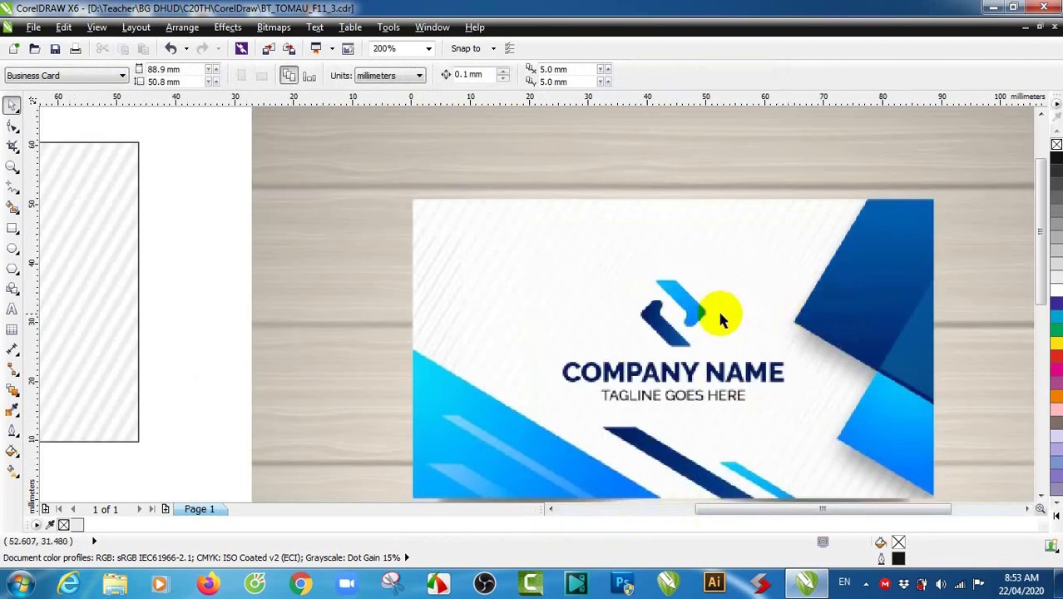
click(1042, 314)
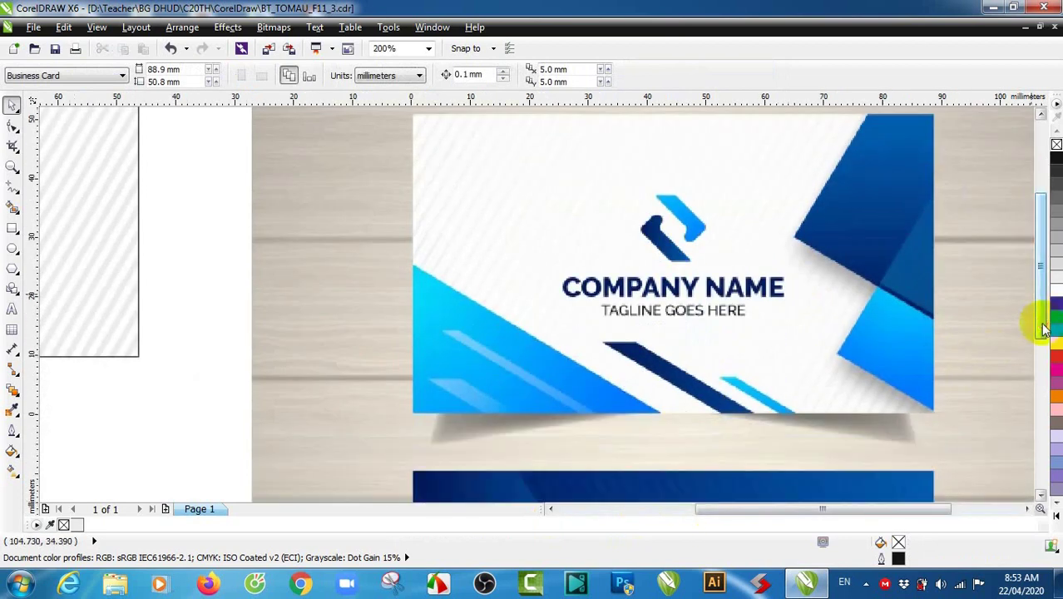
drag(735, 510, 774, 510)
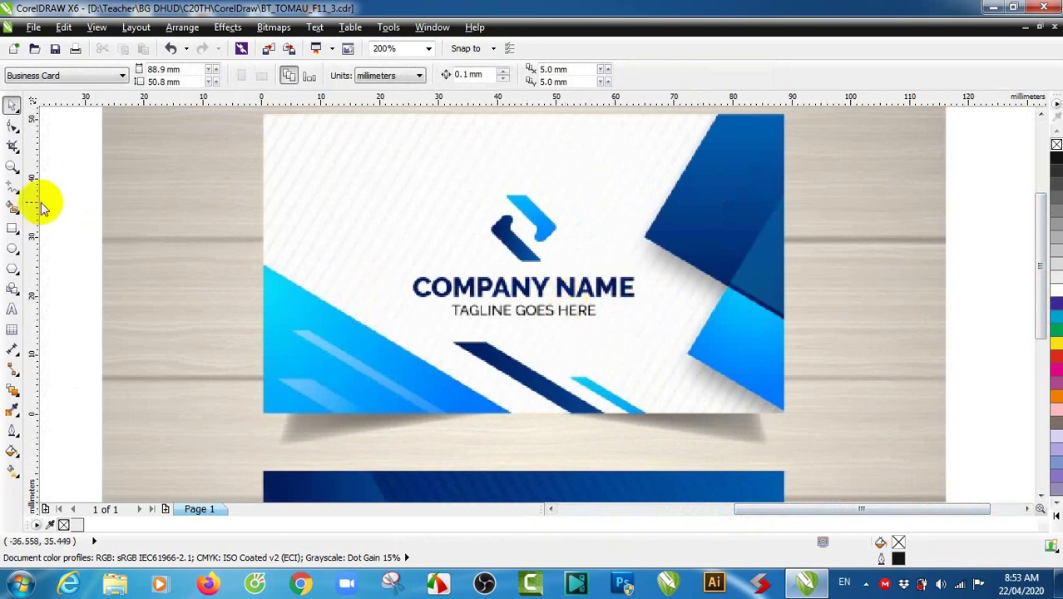
click(13, 228)
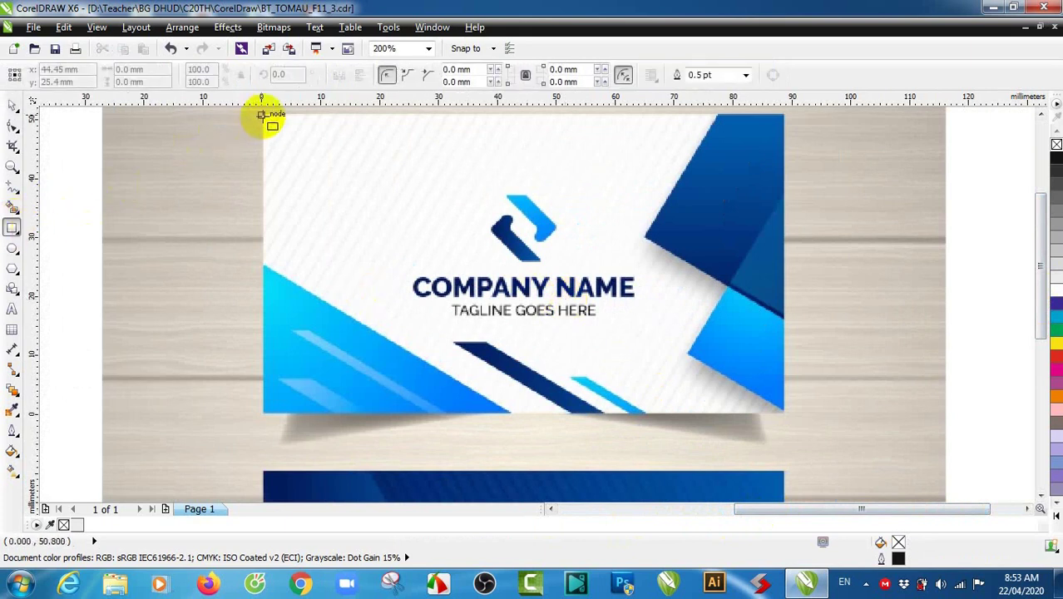
drag(265, 115, 784, 414)
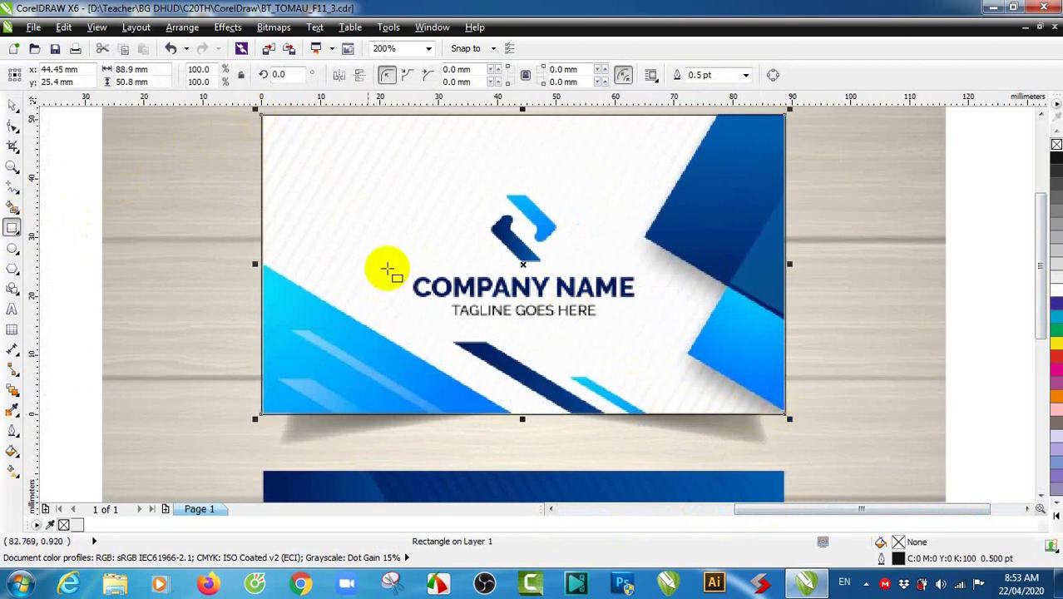
Step: Trace the light-blue triangle in the front card's lower-left corner with the Pen tool, about 42.6 × 25.4 mm
click(14, 186)
mouse_move(13, 208)
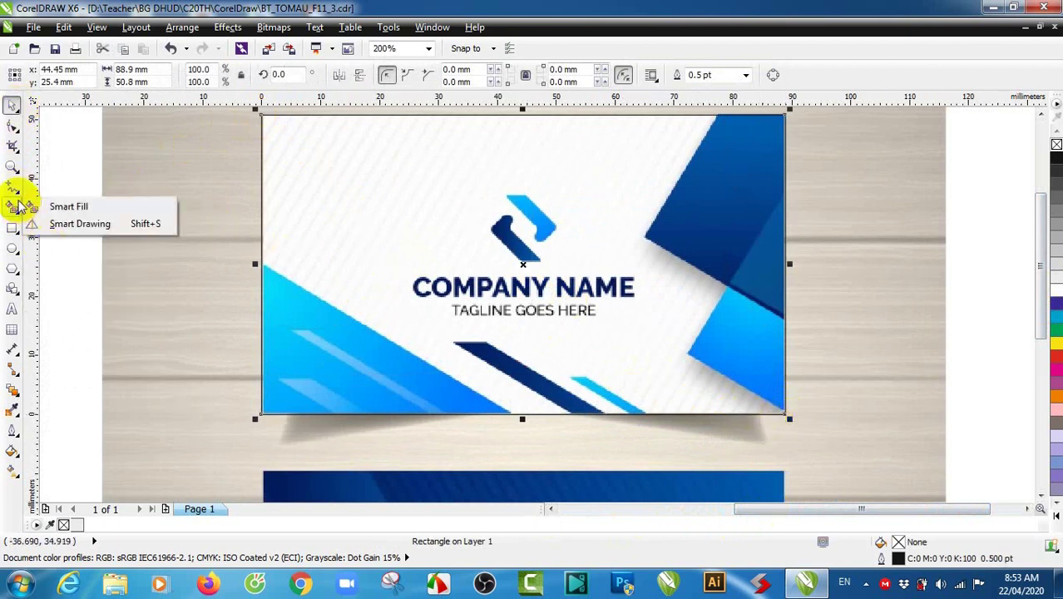
mouse_move(17, 187)
click(55, 253)
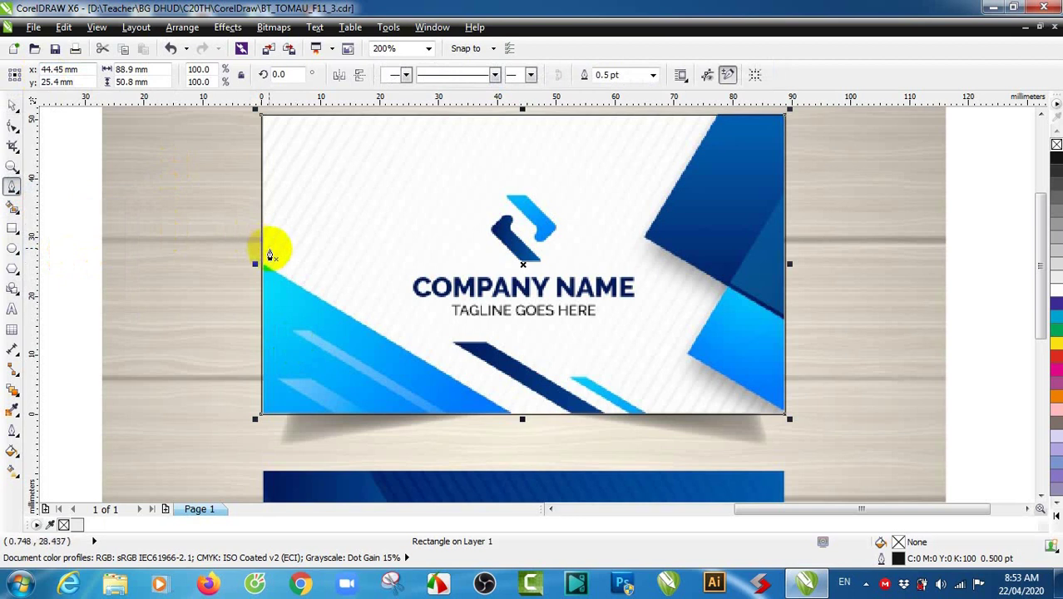
click(259, 266)
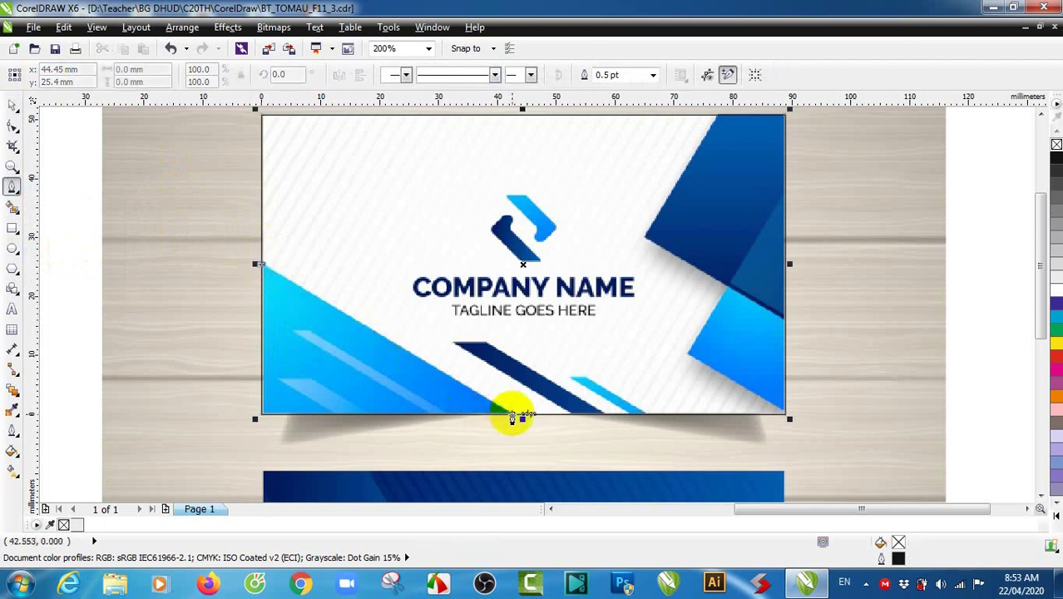
double_click(513, 417)
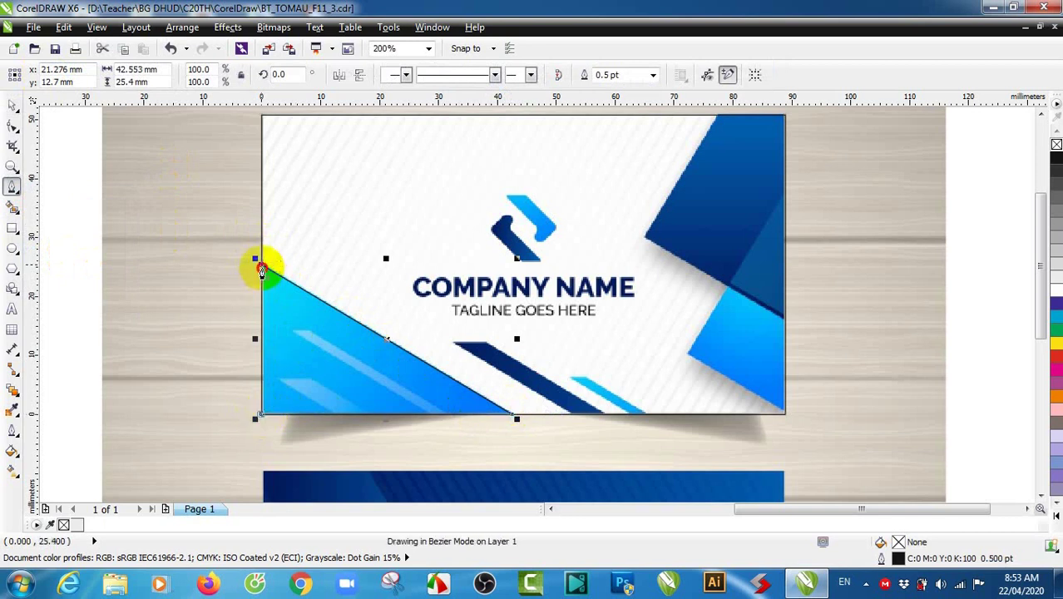
click(13, 106)
Step: Trace the dark-blue slanted bar at the front card's bottom edge as a closed Pen shape, about 25.9 × 12.2 mm
click(12, 188)
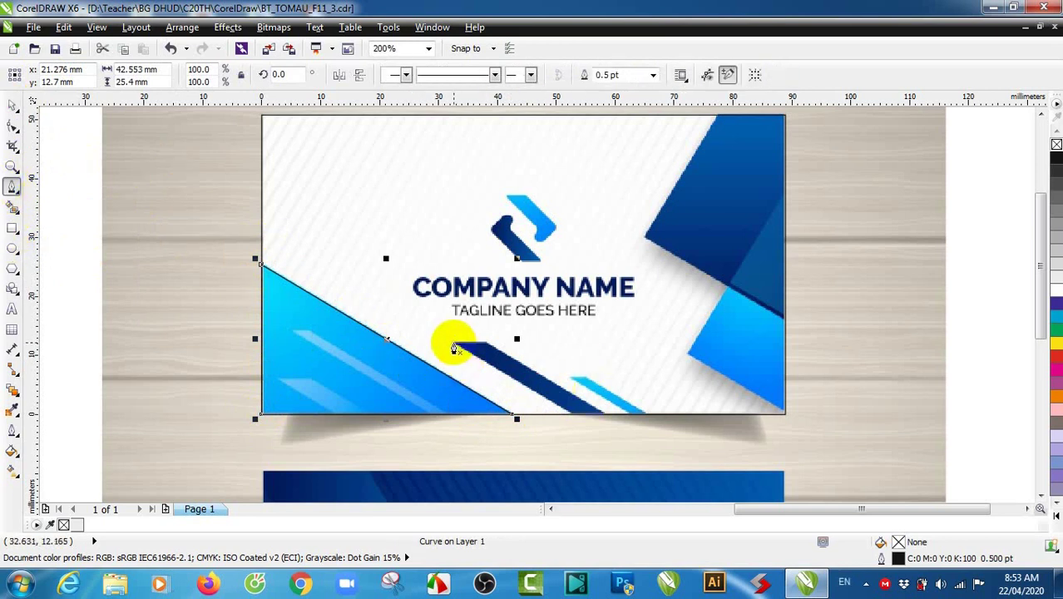
click(453, 345)
double_click(488, 345)
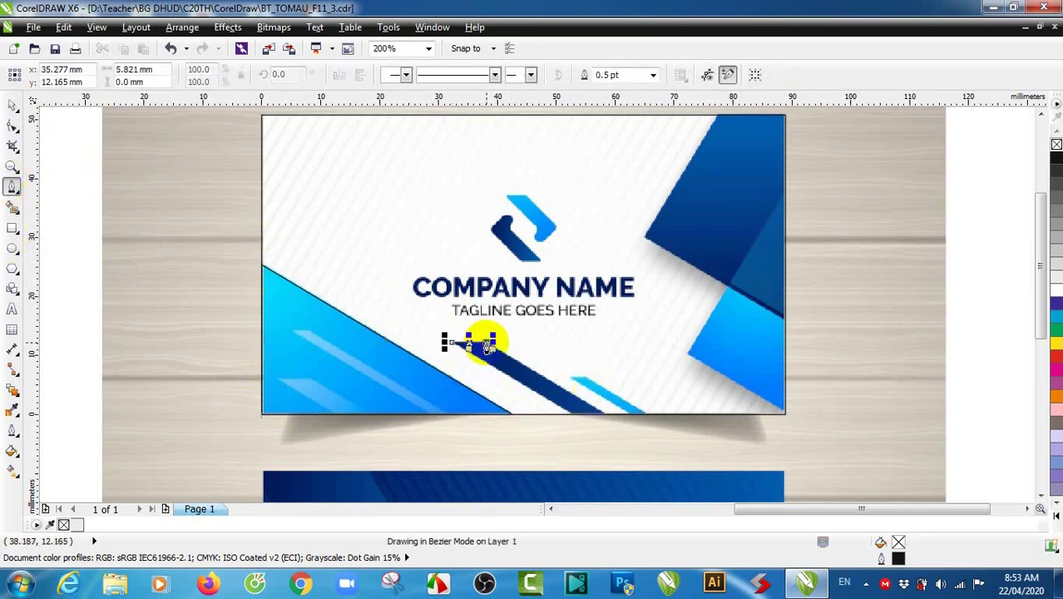
click(604, 420)
double_click(604, 420)
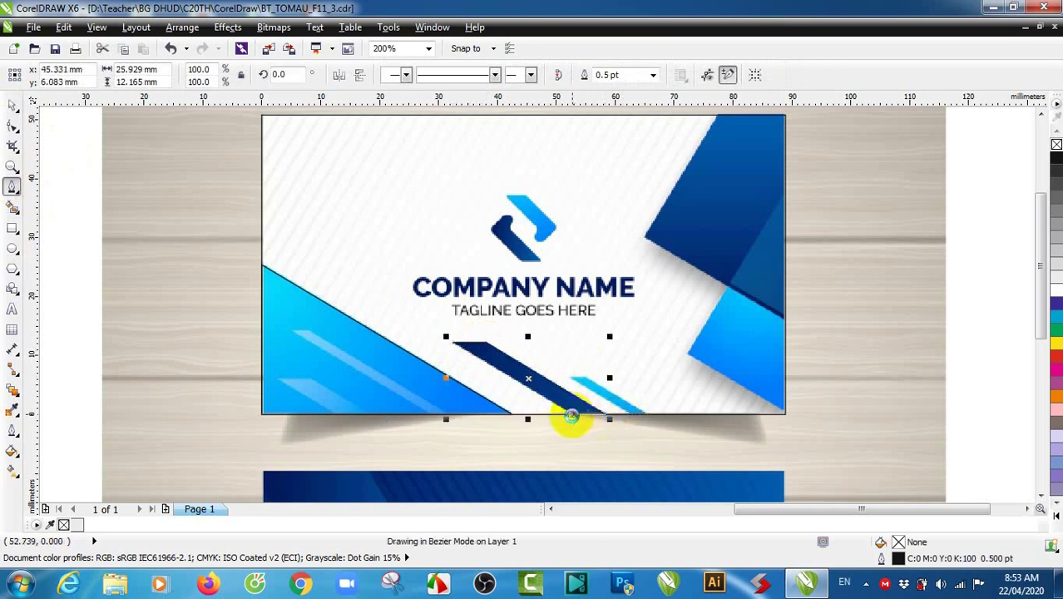
click(450, 343)
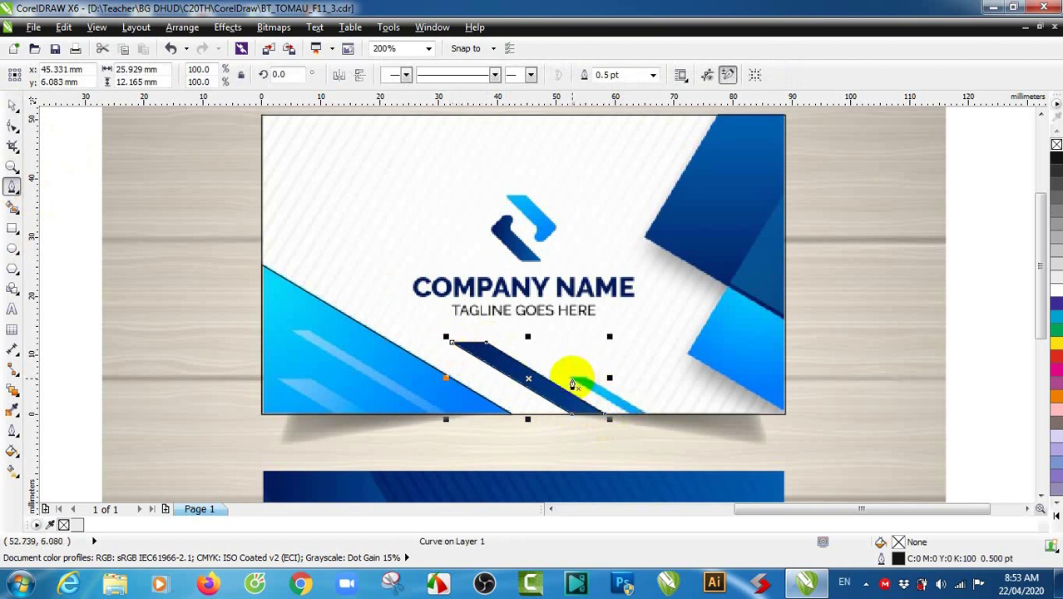
Step: Trace the thin light-blue slanted bar at the front card's bottom edge as a closed Pen shape, about 12.9 × 6.3 mm
scroll(571, 384, up, 1)
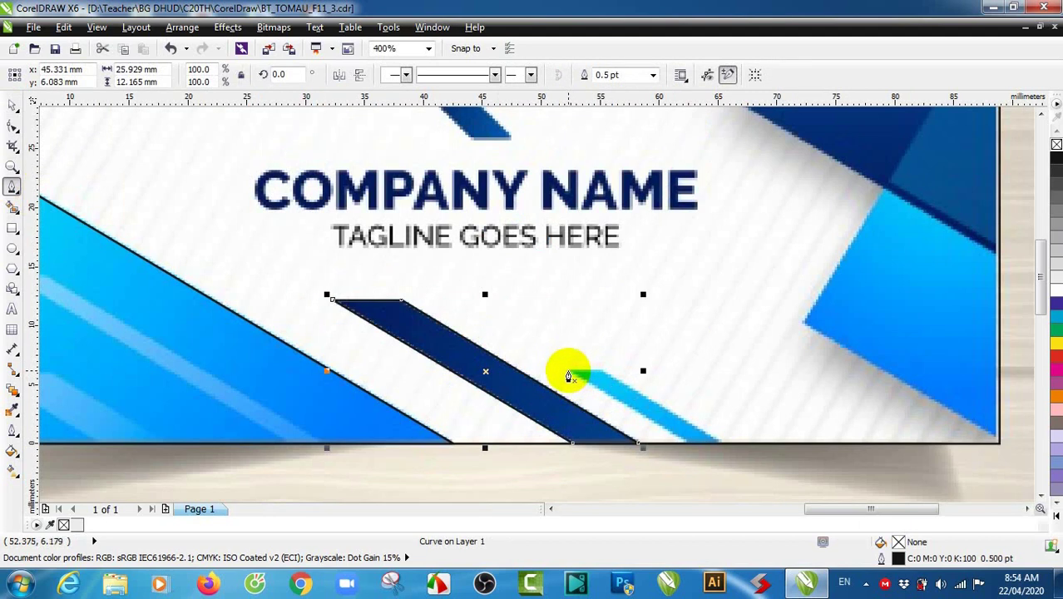
click(570, 372)
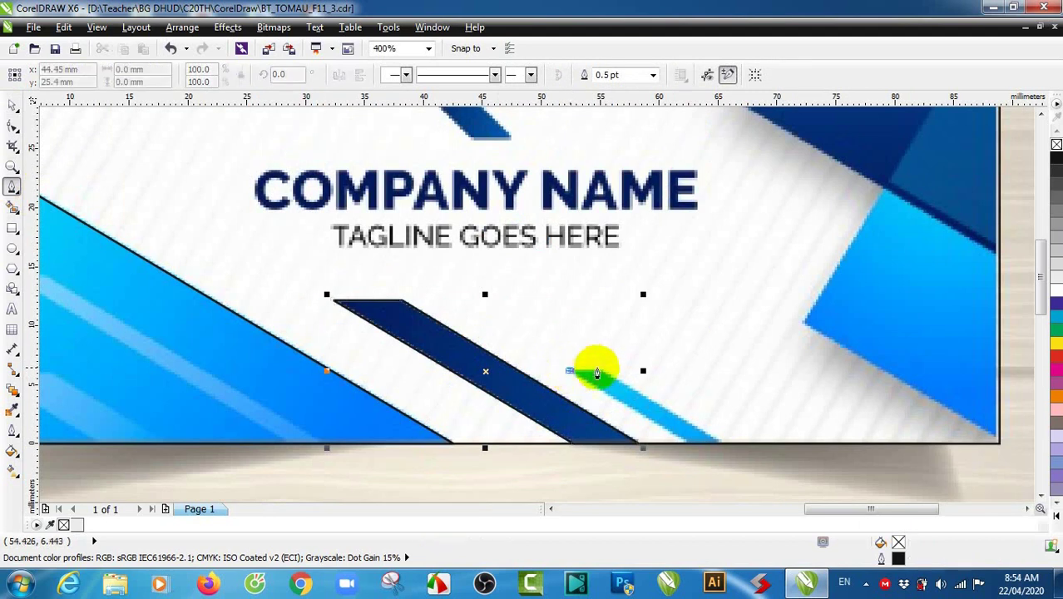
double_click(601, 372)
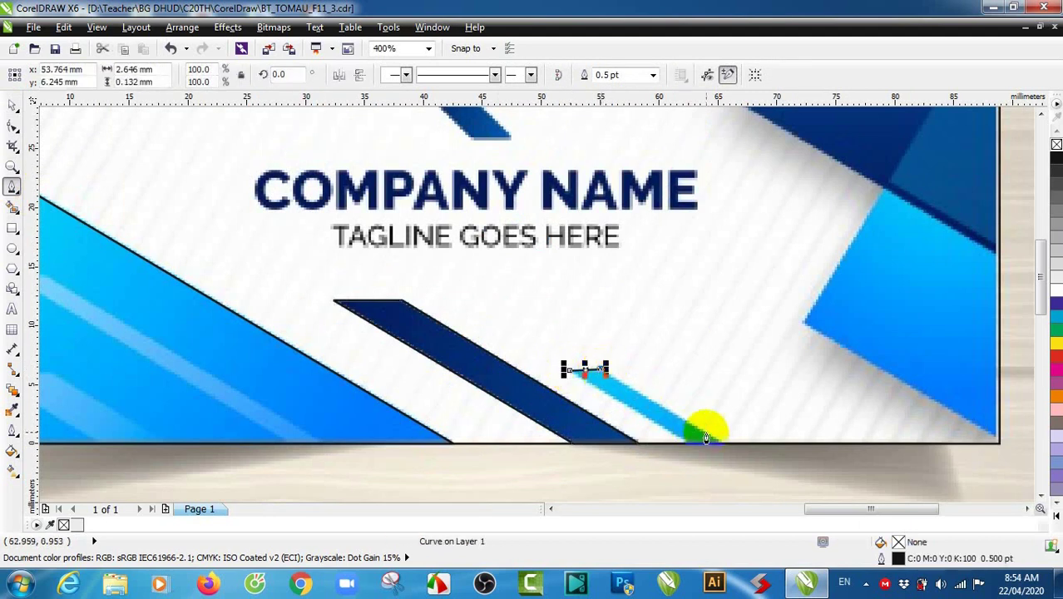
click(721, 445)
click(690, 450)
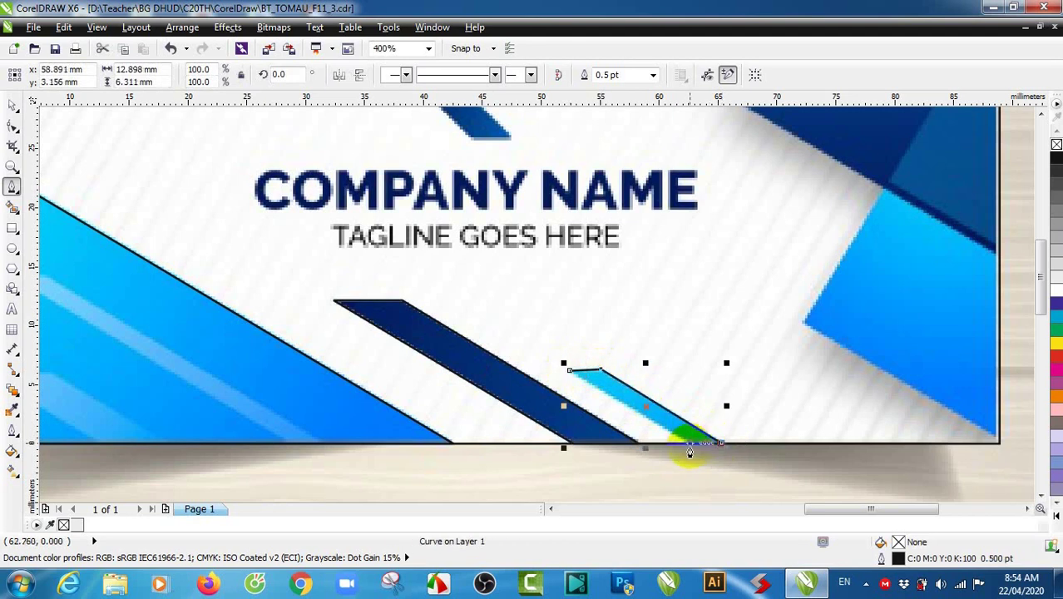
click(571, 372)
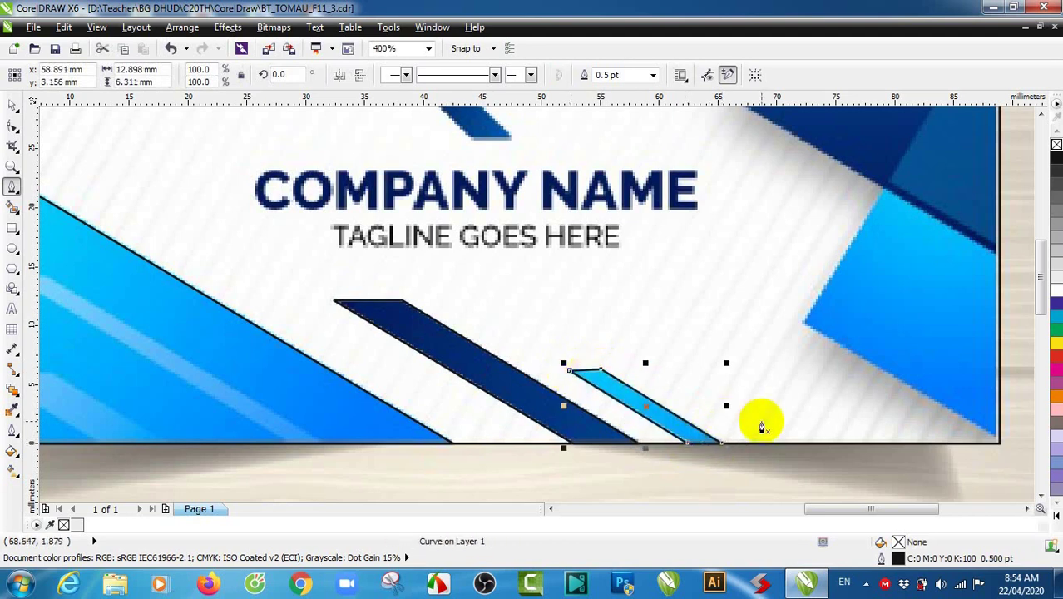
Step: Trace the lower translucent slanted bar inside the light-blue corner triangle as a closed Pen shape, about 14.9 × 5.9 mm
scroll(760, 423, down, 2)
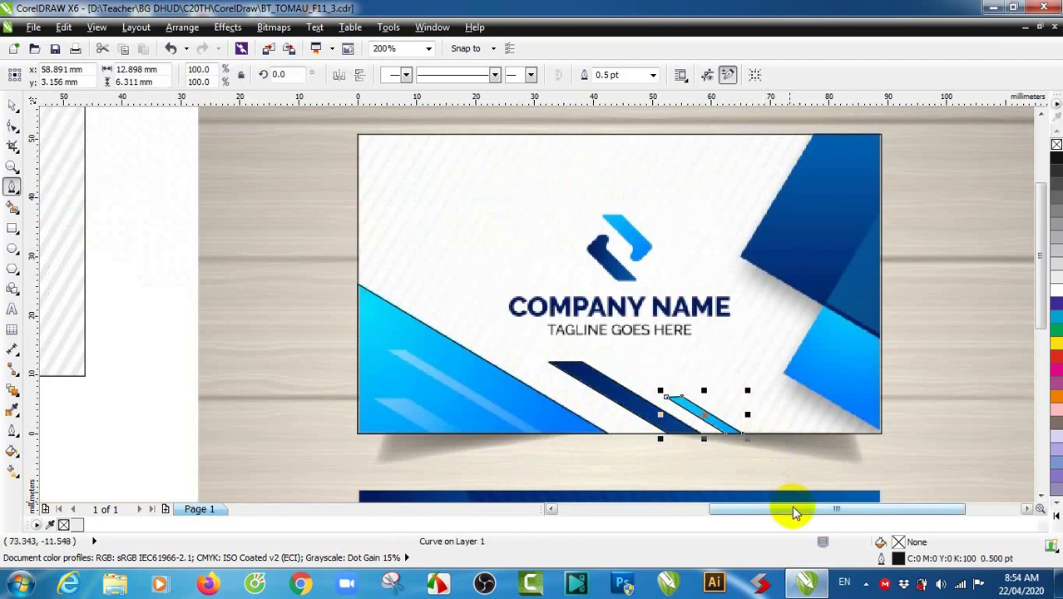
drag(771, 422, 586, 446)
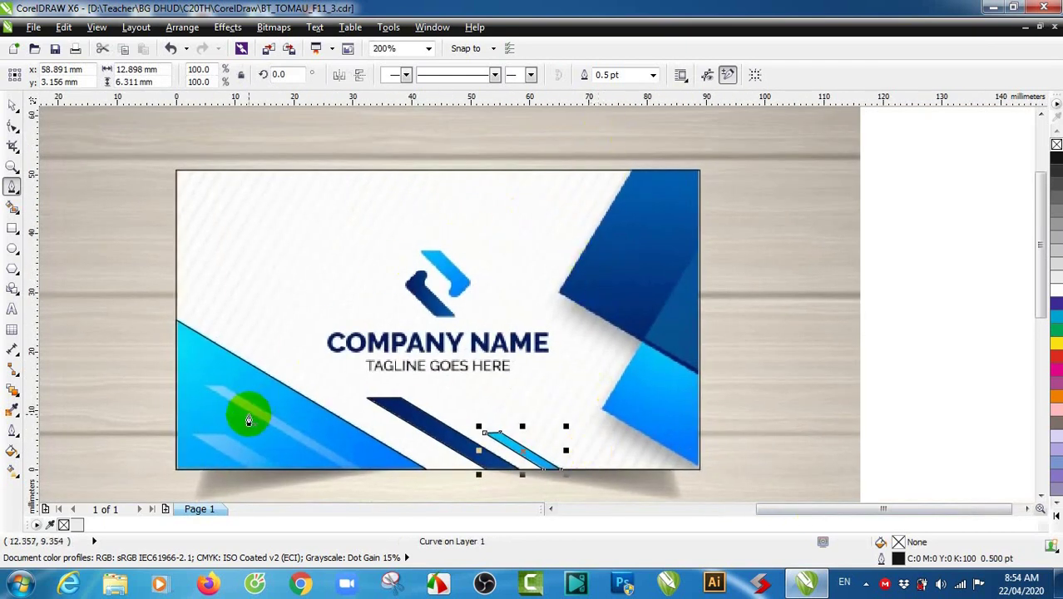
click(195, 441)
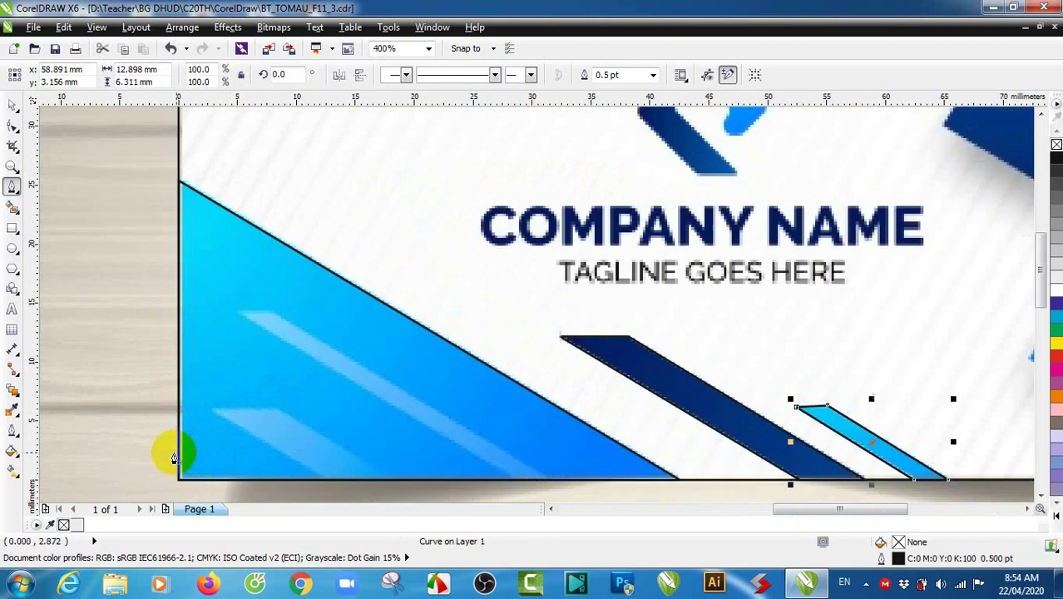
click(204, 409)
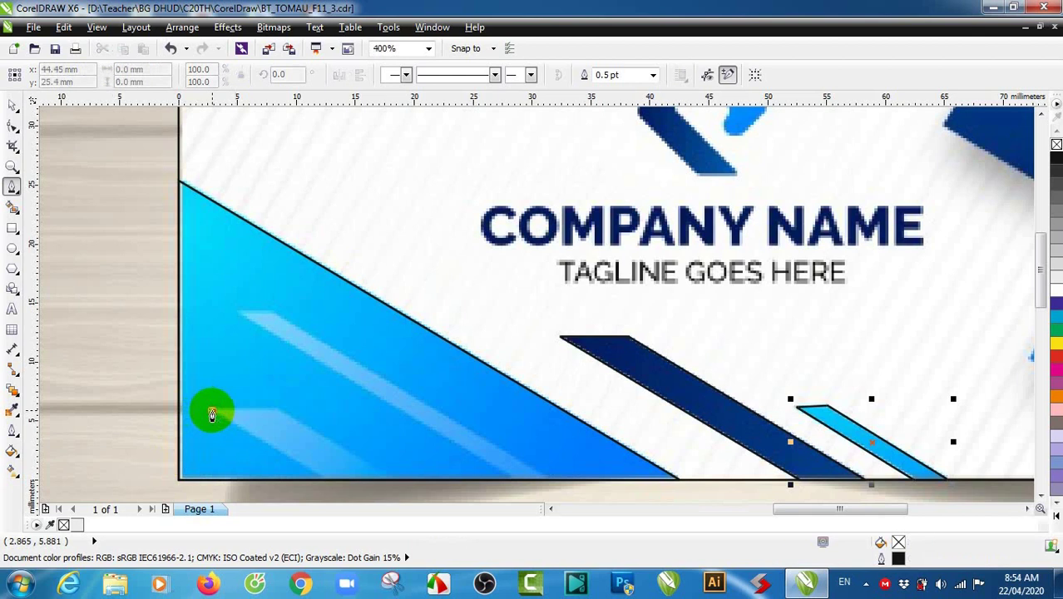
click(283, 409)
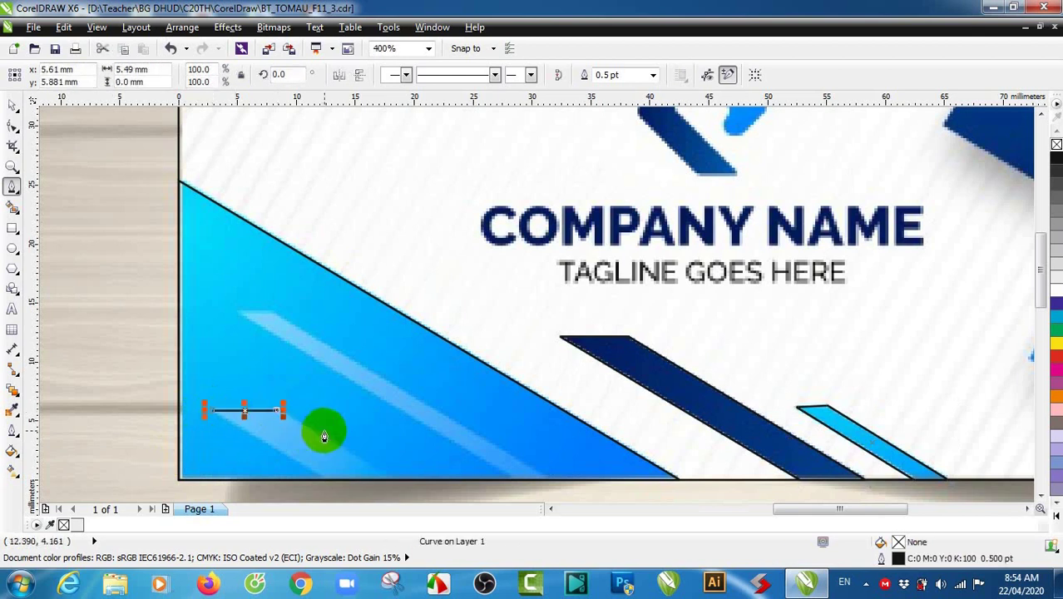
click(387, 481)
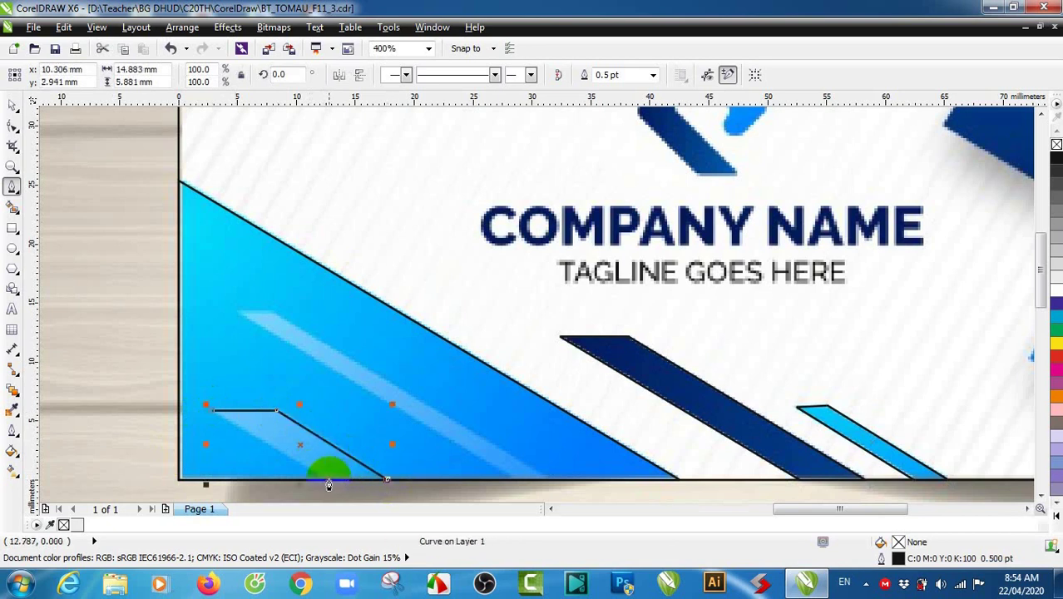
click(325, 480)
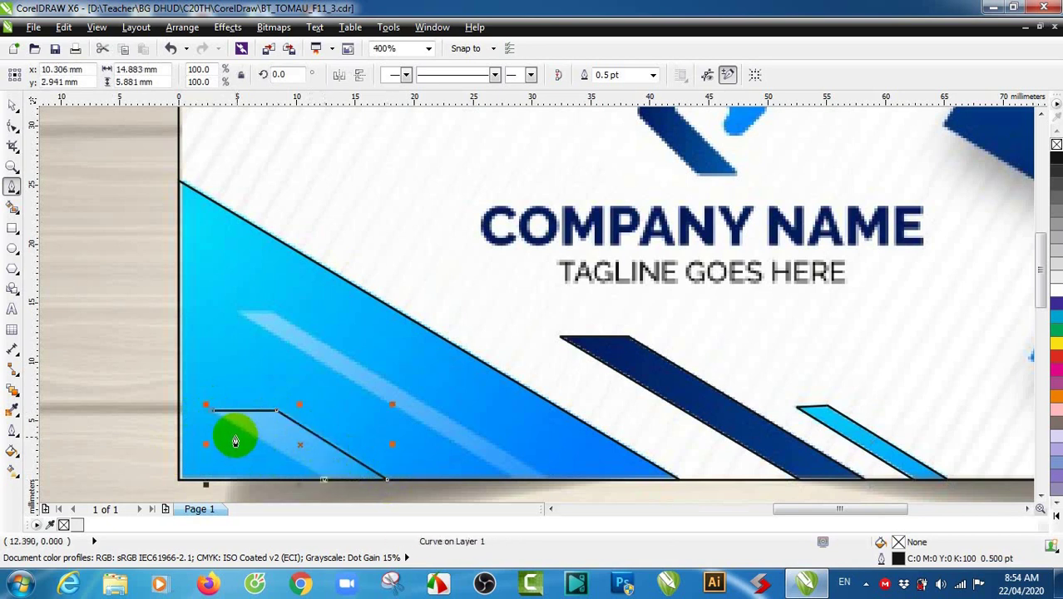
click(213, 412)
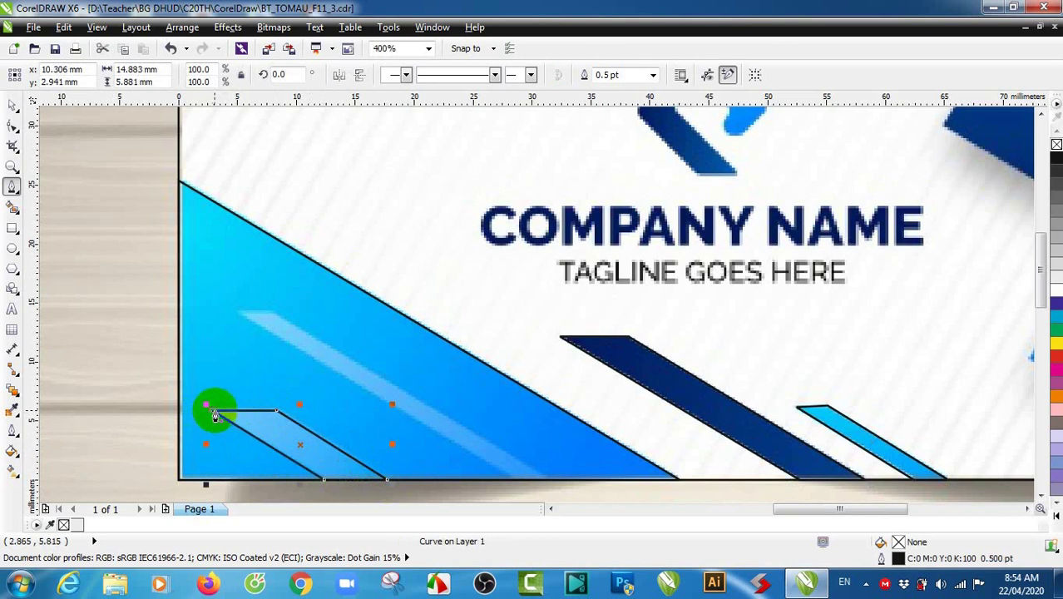
Step: Trace the longer upper translucent bar inside the light-blue corner triangle as a closed Pen shape, about 26.6 × 14.2 mm
click(235, 312)
double_click(271, 312)
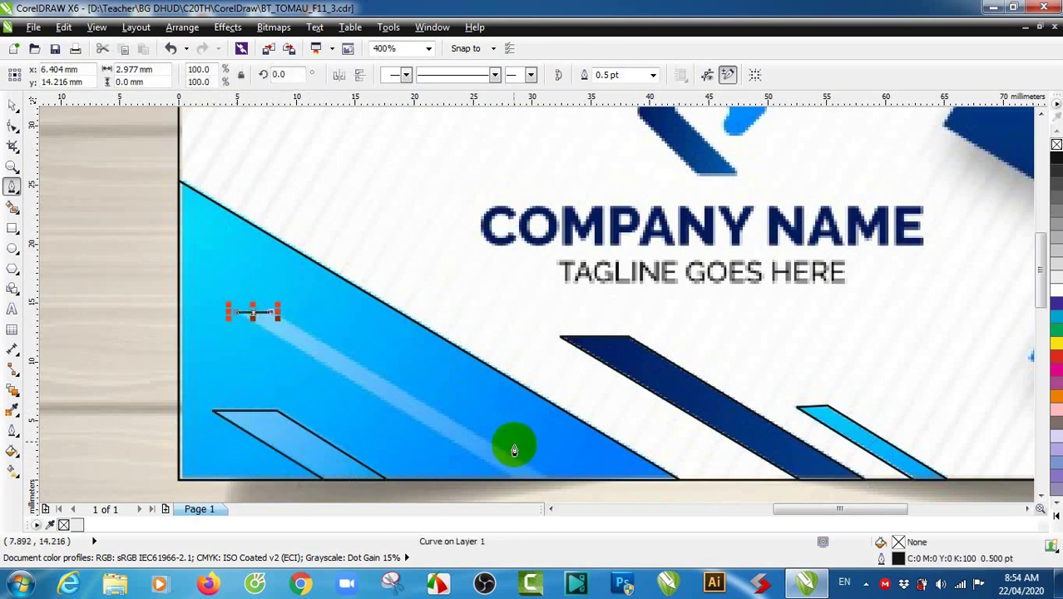
click(549, 481)
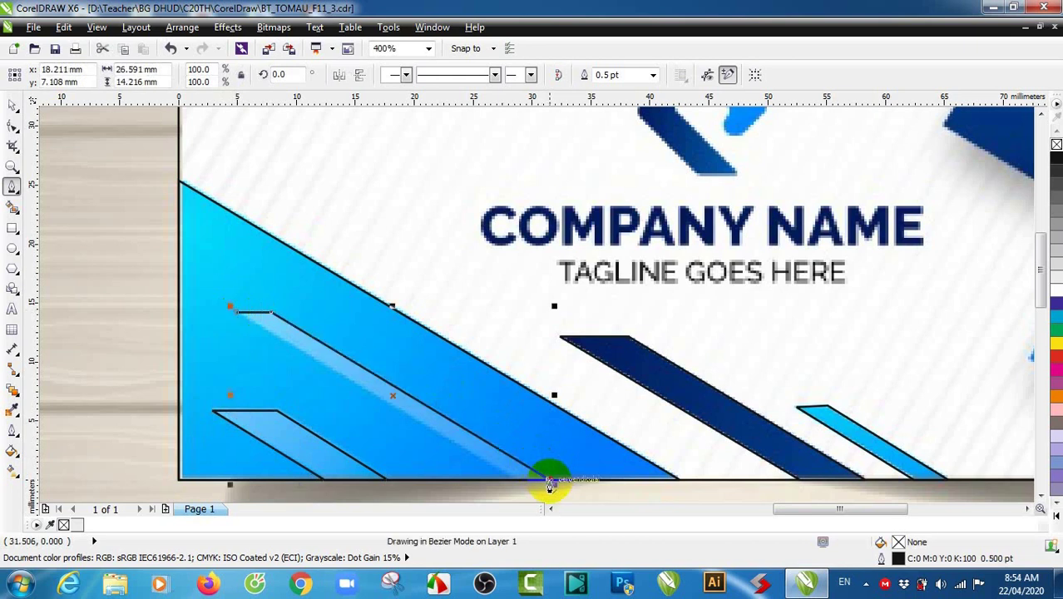
double_click(542, 483)
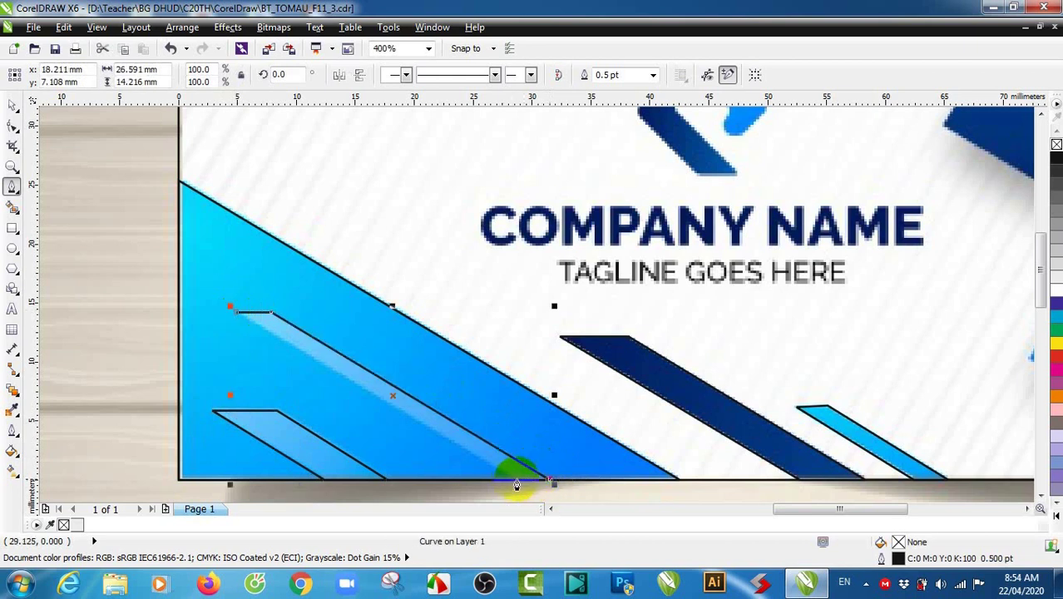
click(235, 313)
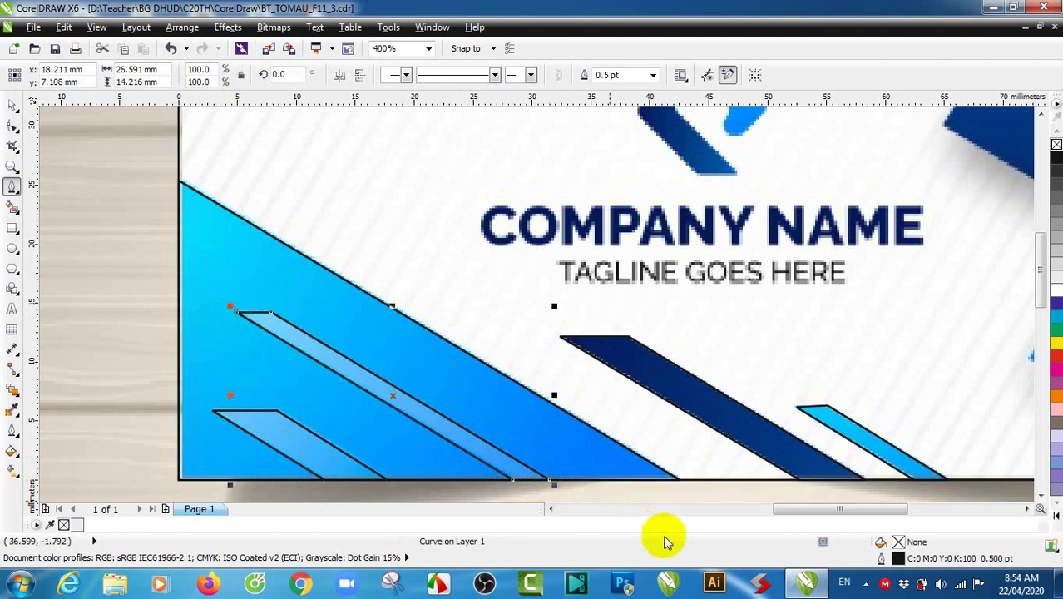
Step: Trace the light-blue angular shape from the card's lower-right corner up along its right edge with the Pen tool, about 16.8 × 37.4 mm
drag(783, 387, 379, 432)
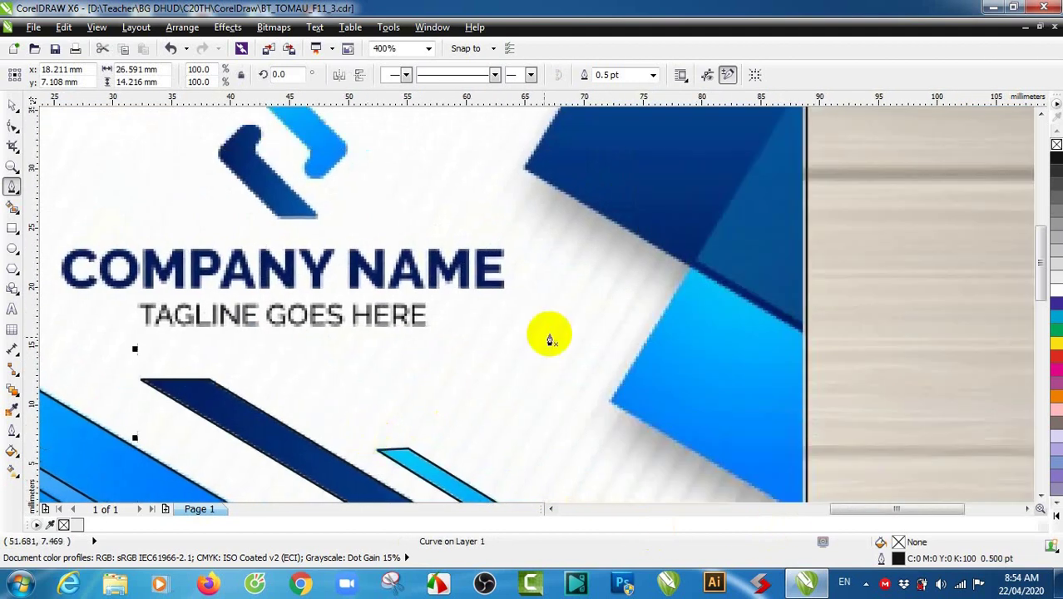
drag(580, 290, 376, 414)
scroll(577, 332, down, 1)
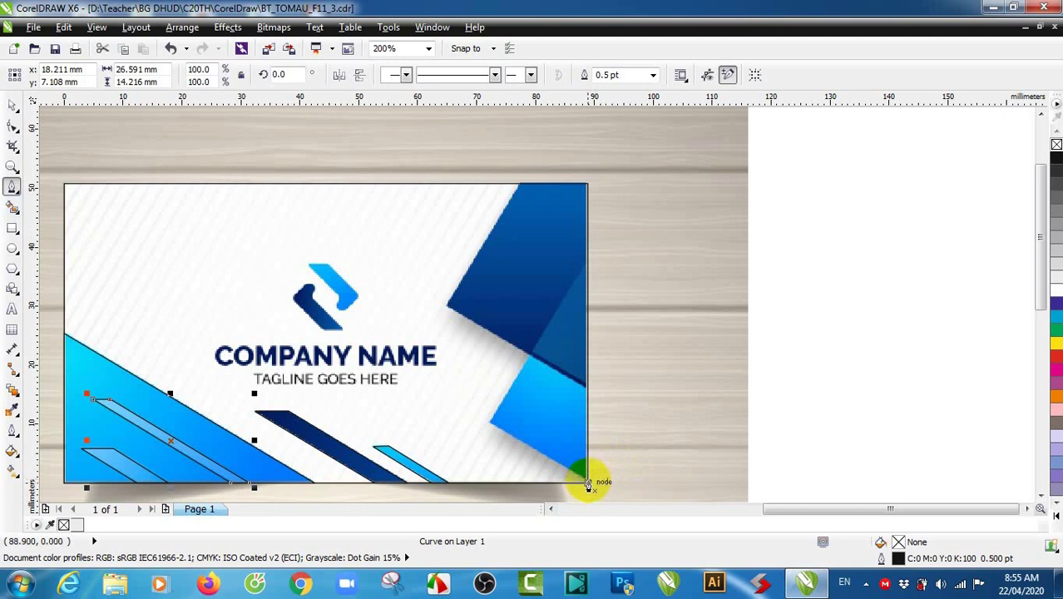
click(587, 485)
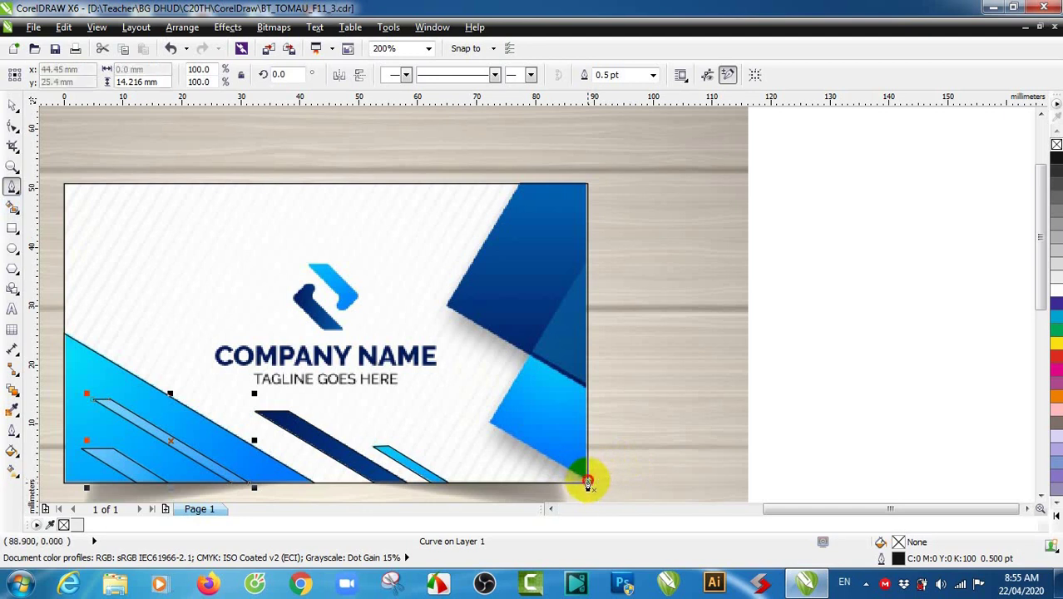
click(488, 422)
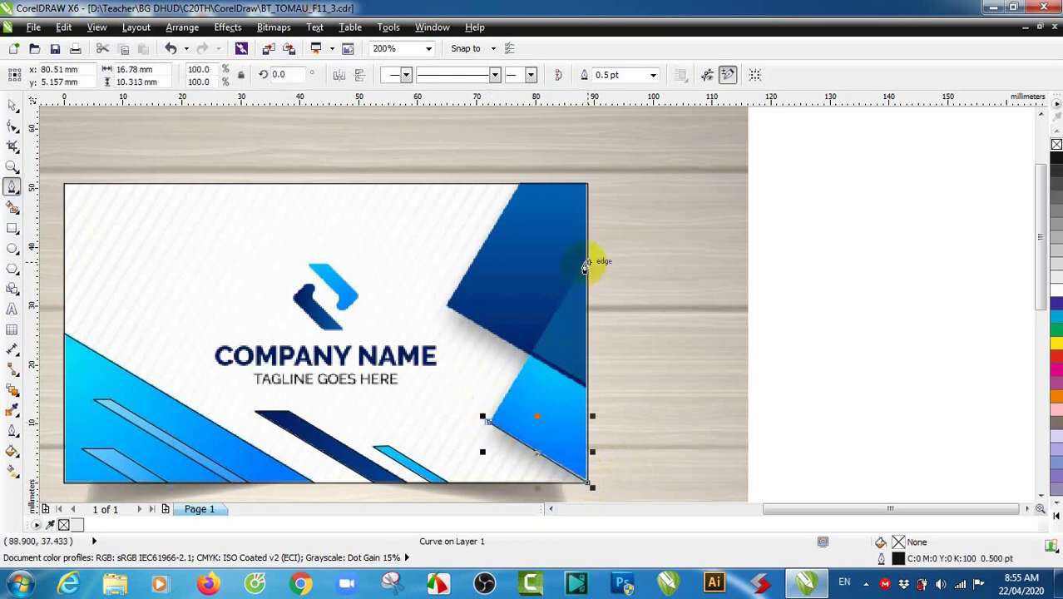
click(586, 264)
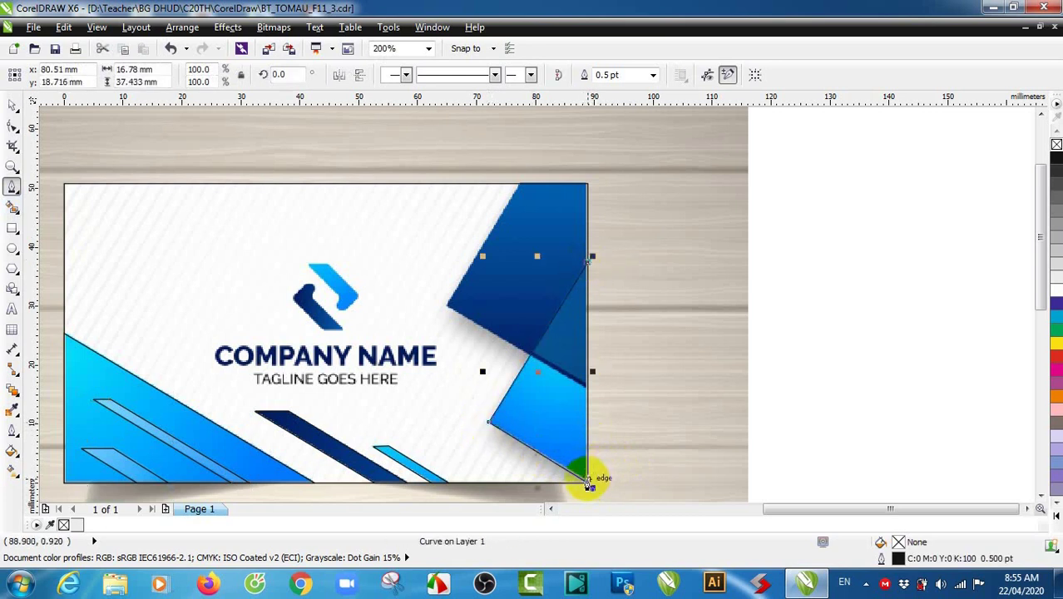
click(588, 487)
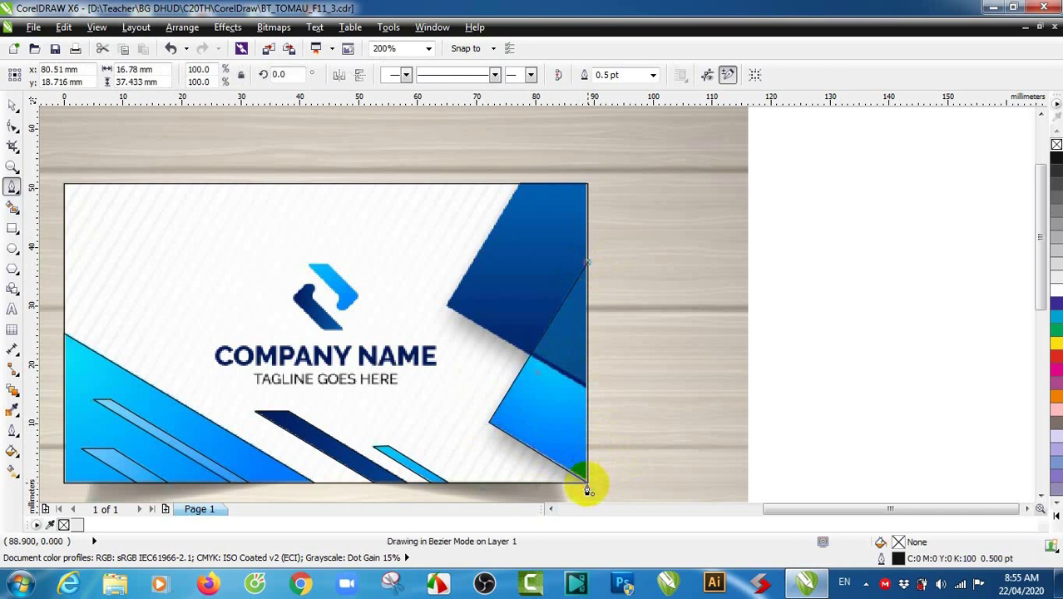
scroll(585, 489, up, 2)
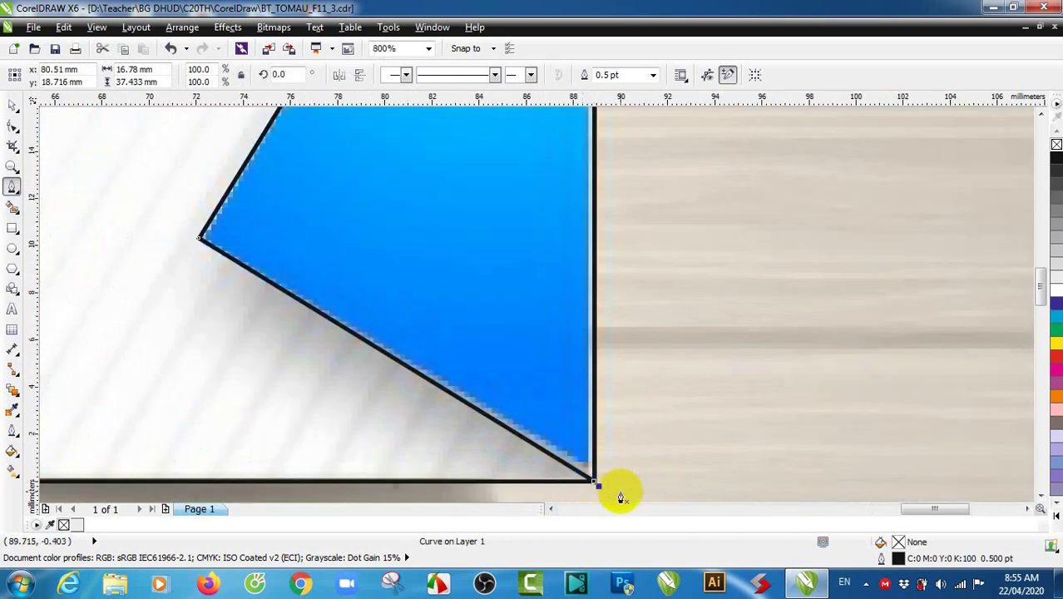
scroll(616, 474, down, 1)
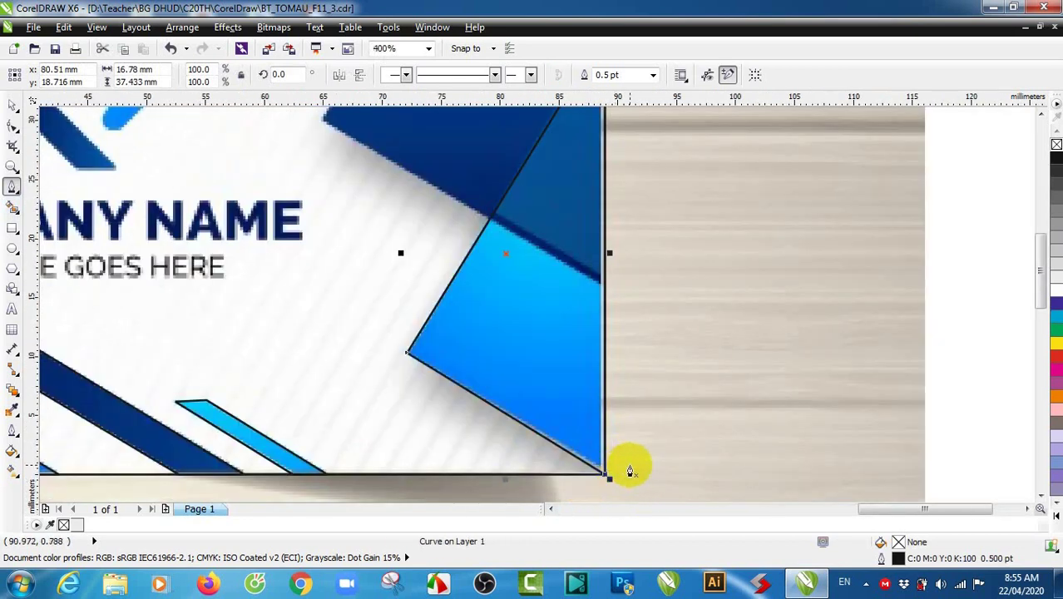
Step: Trace the dark-blue four-sided shape in the card's upper-right corner as a closed Pen shape, about 23.9 × 34.7 mm, and deselect it
scroll(616, 474, down, 1)
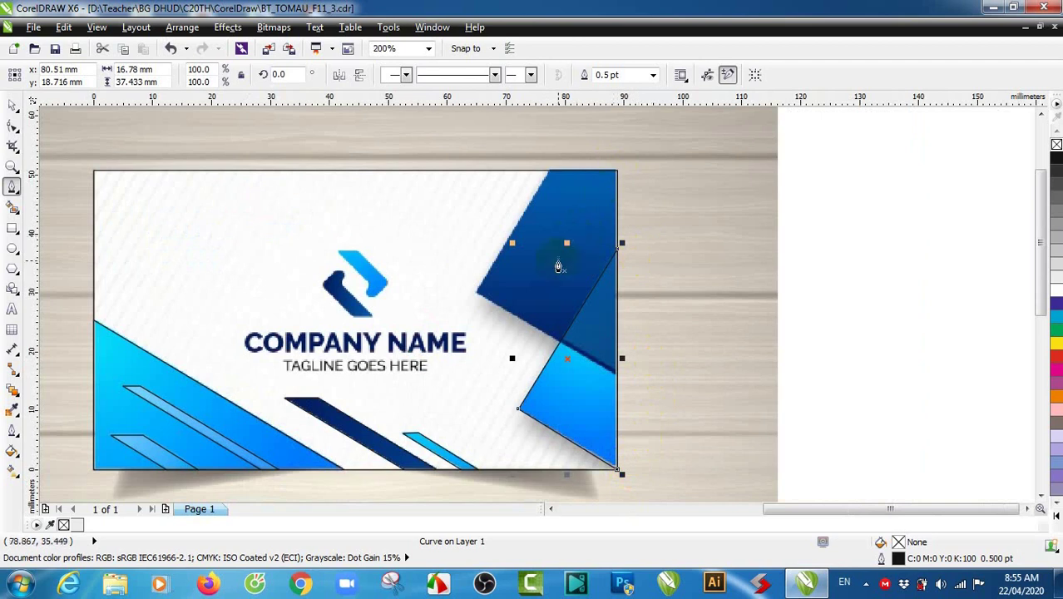
click(614, 376)
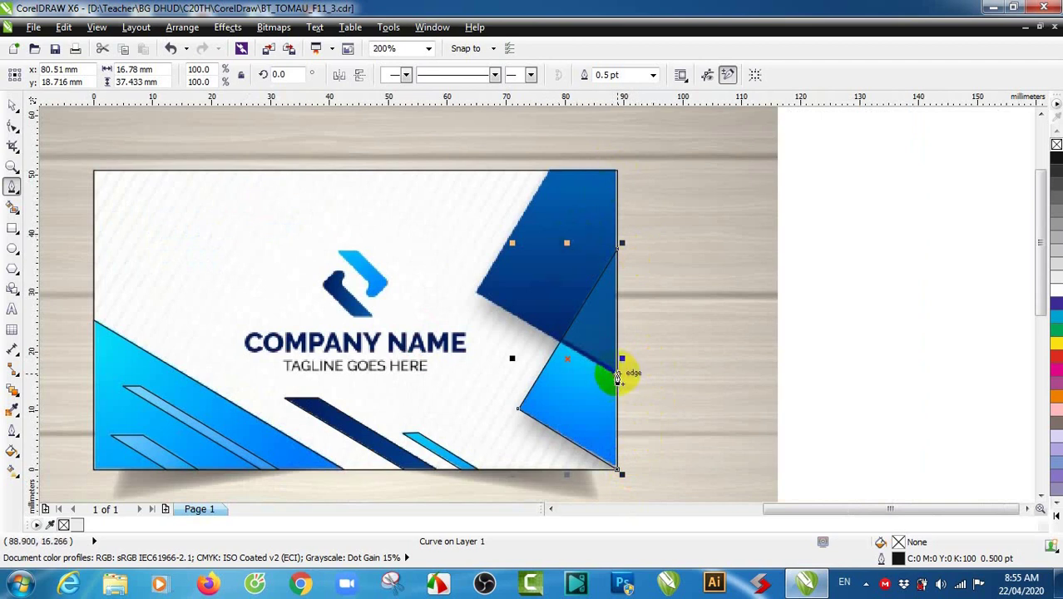
click(476, 297)
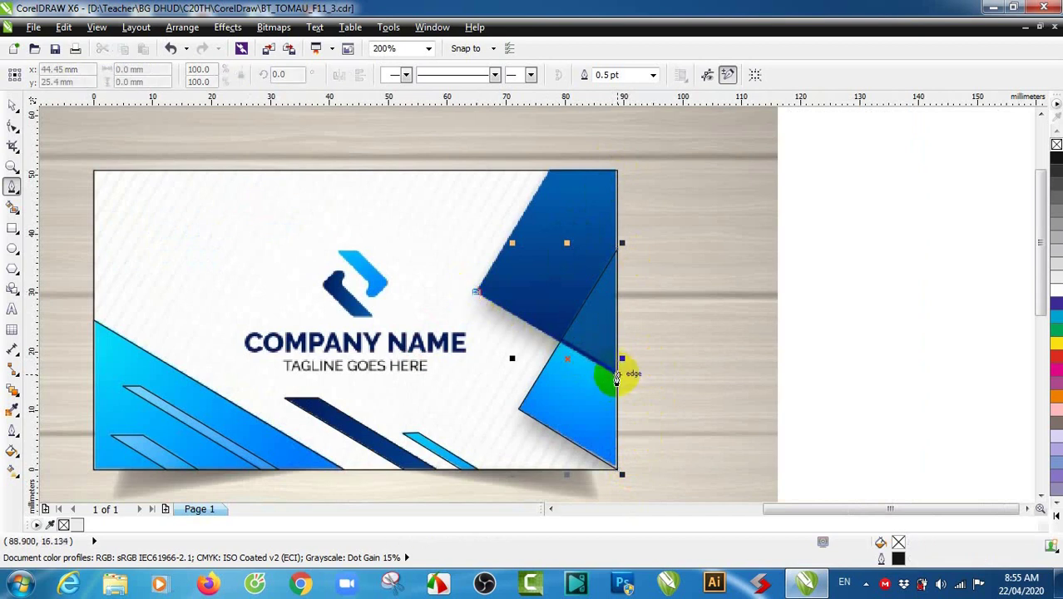
click(615, 377)
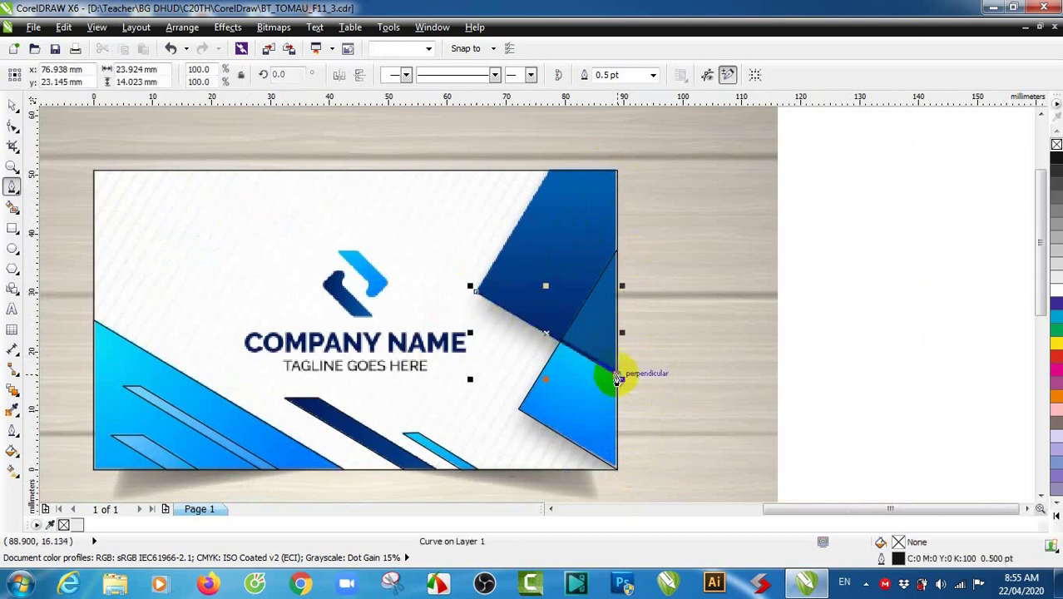
click(617, 172)
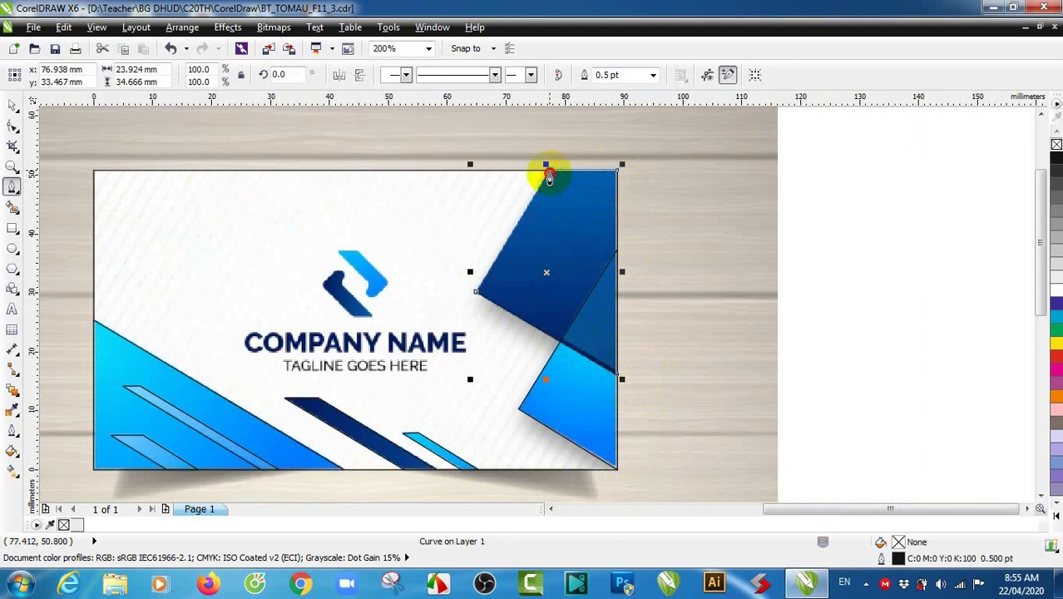
click(549, 177)
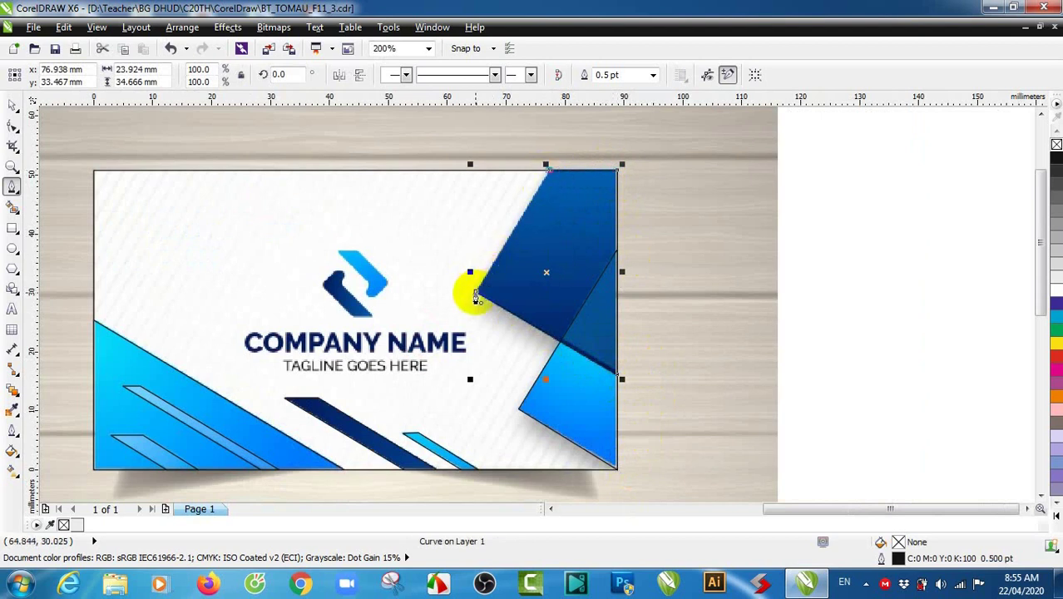
click(475, 295)
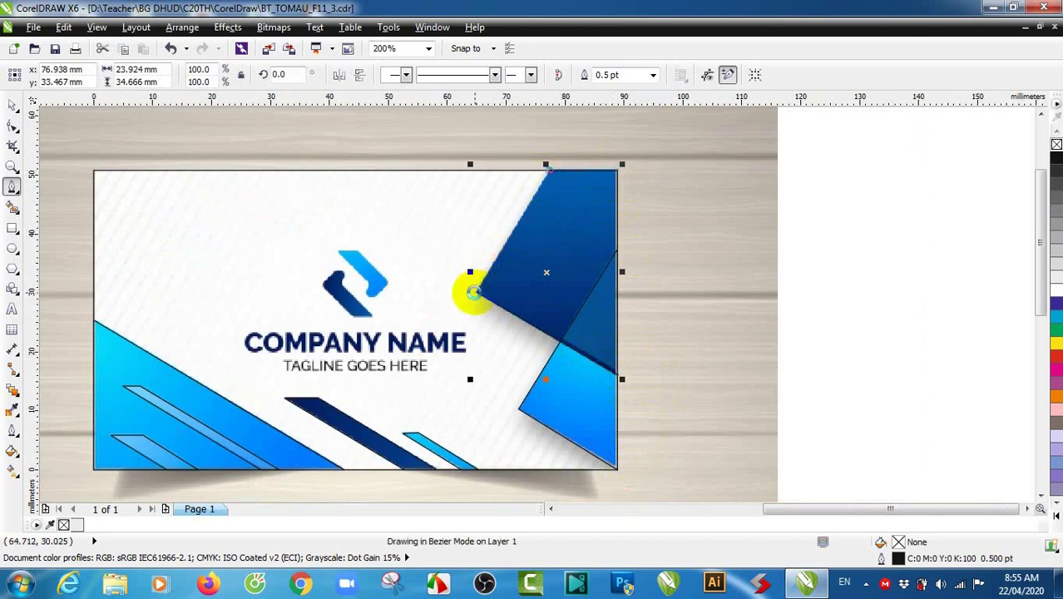
click(11, 107)
click(865, 337)
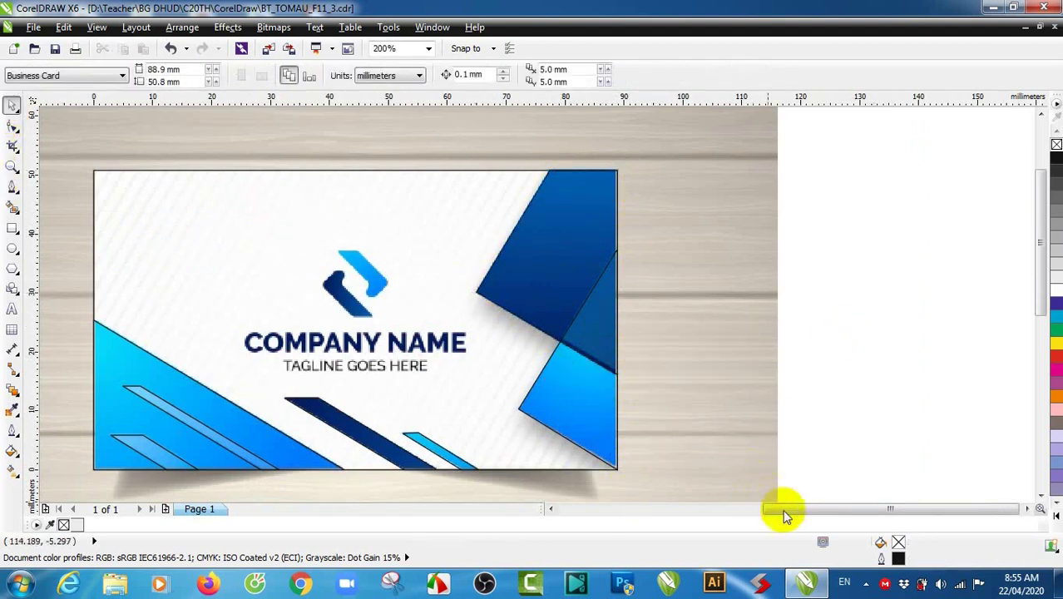
Step: Start a linear two-color fountain fill on the light-blue corner triangle, sampling its start color from the reference near the card's left edge
drag(814, 511, 743, 491)
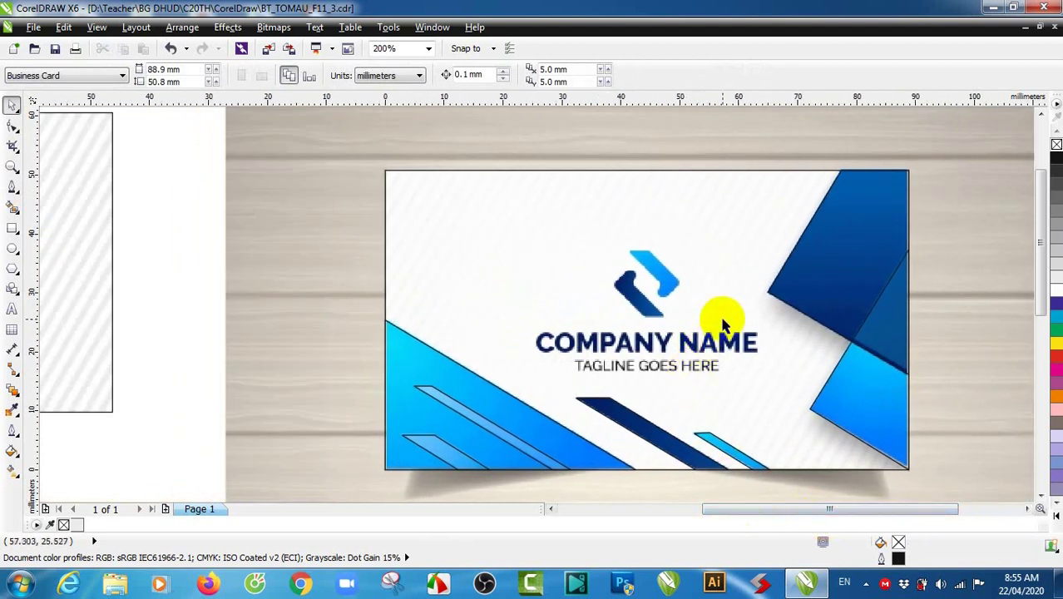
scroll(665, 283, up, 1)
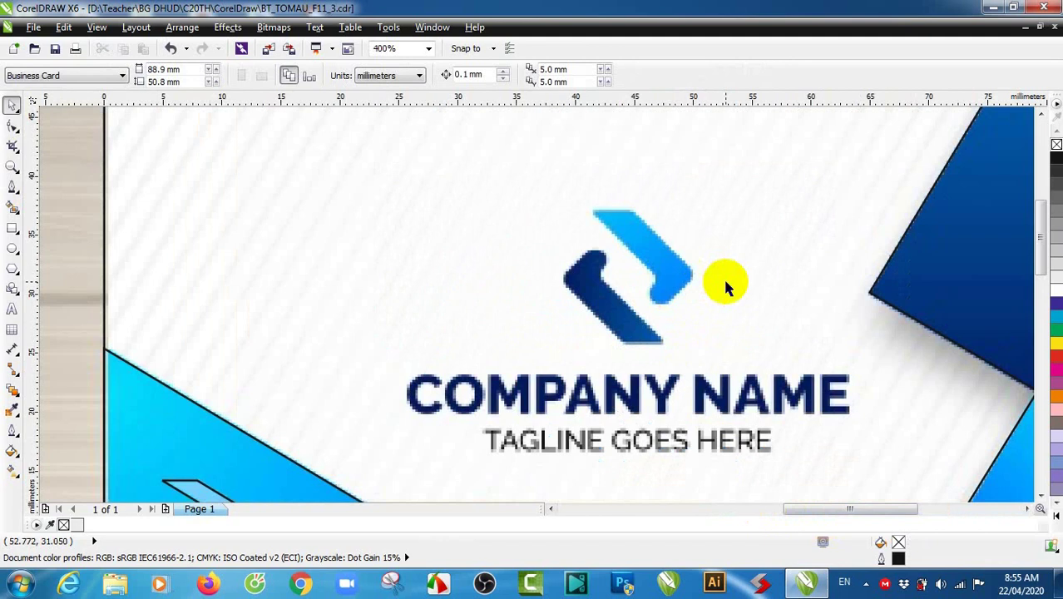
scroll(725, 286, down, 1)
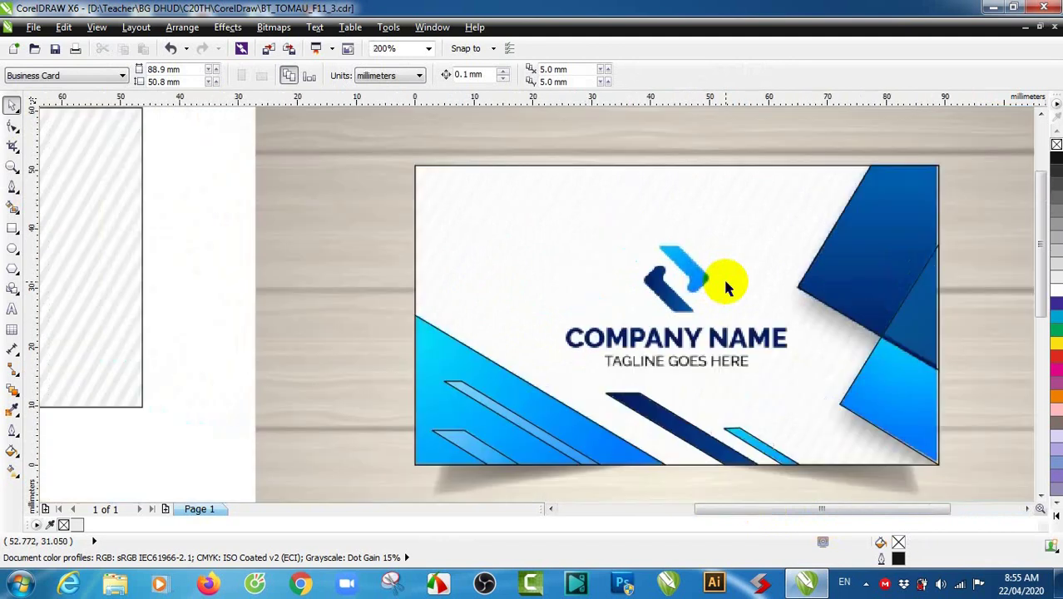
drag(840, 509, 871, 507)
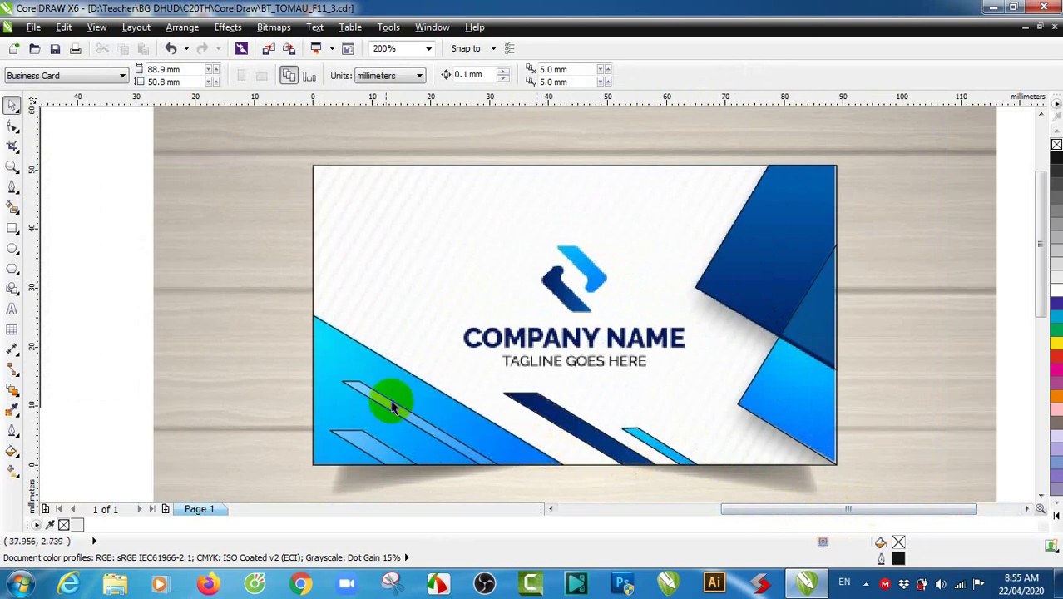
click(332, 352)
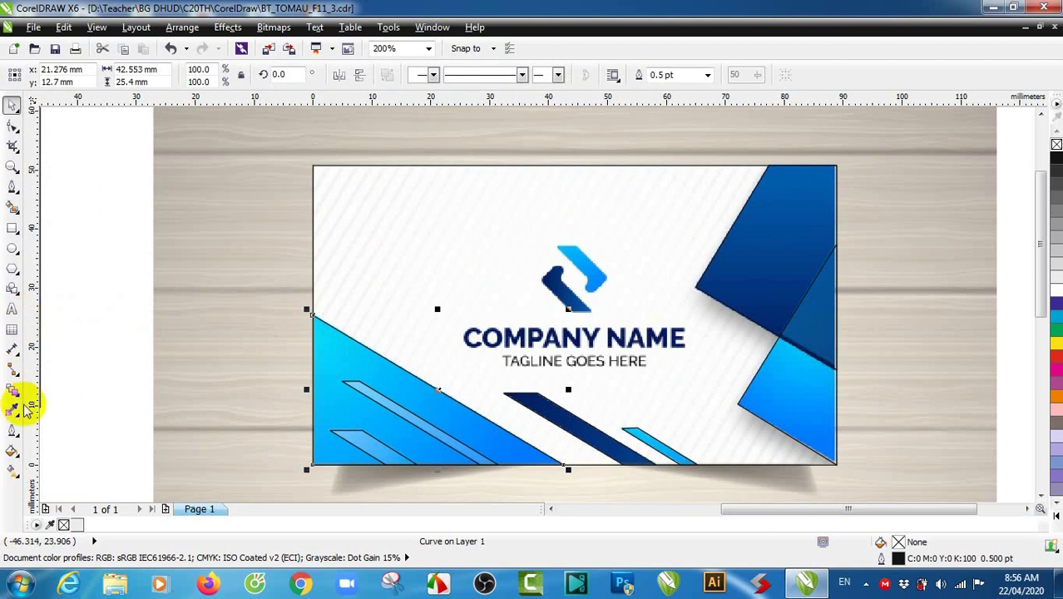
click(12, 450)
click(69, 356)
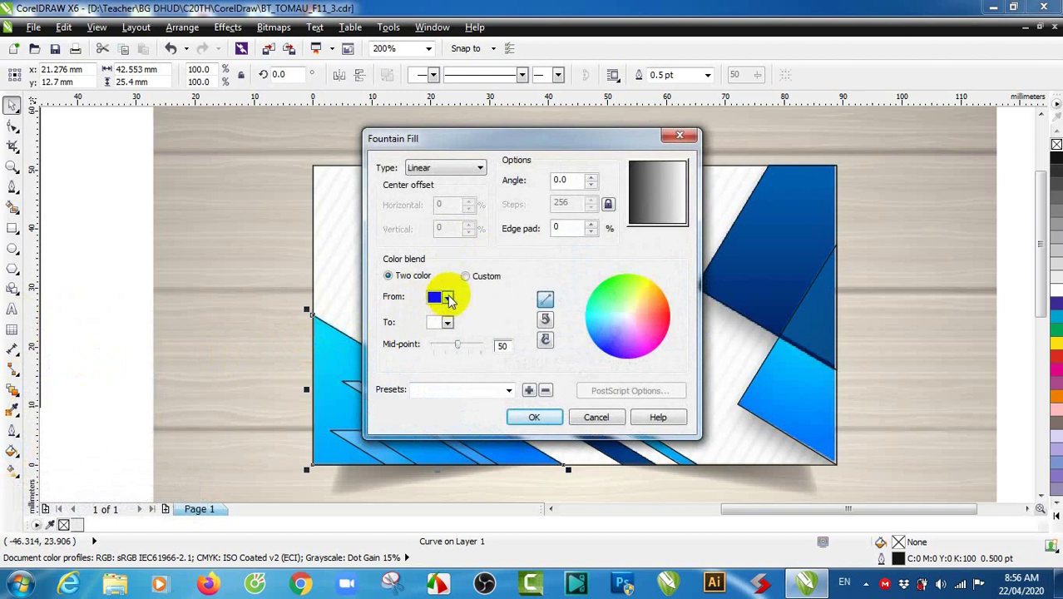
click(446, 297)
click(435, 414)
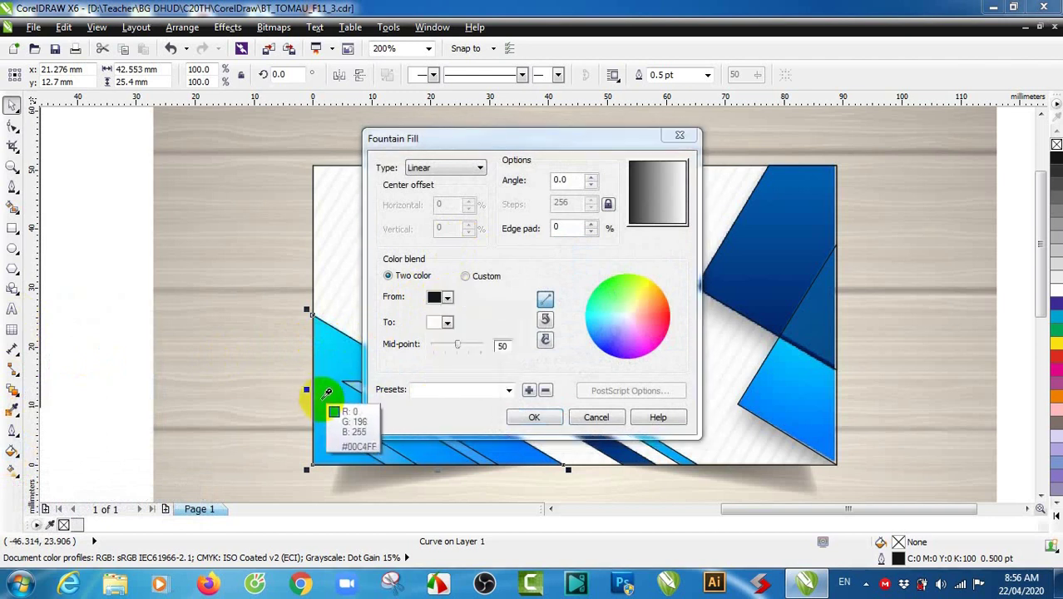
click(327, 397)
Step: Sample the triangle fill's end color from the deeper blue at its lower-right tip, apply the fountain fill and deselect the triangle
click(447, 322)
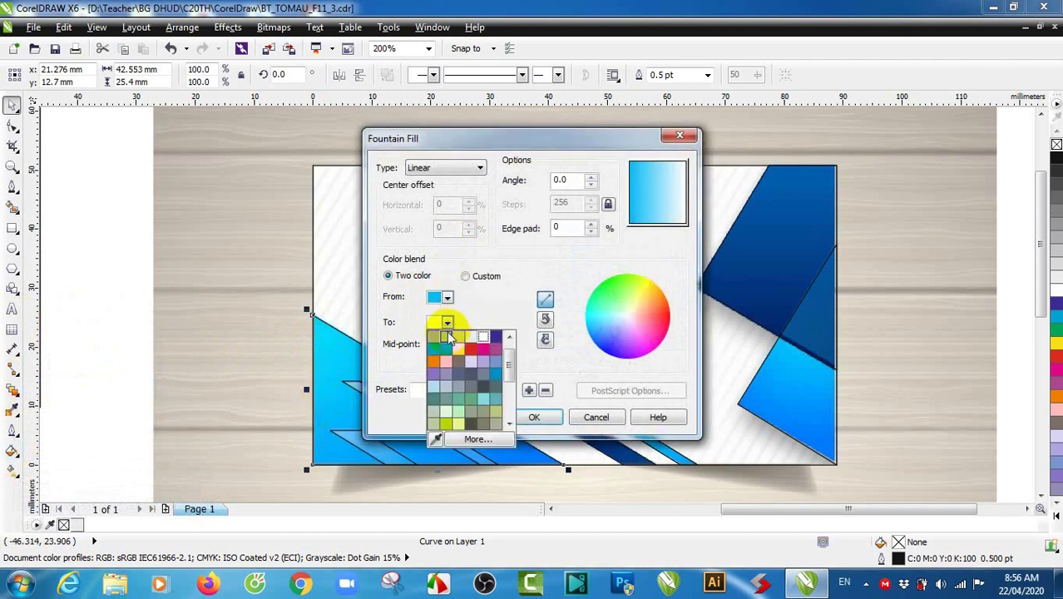
click(435, 441)
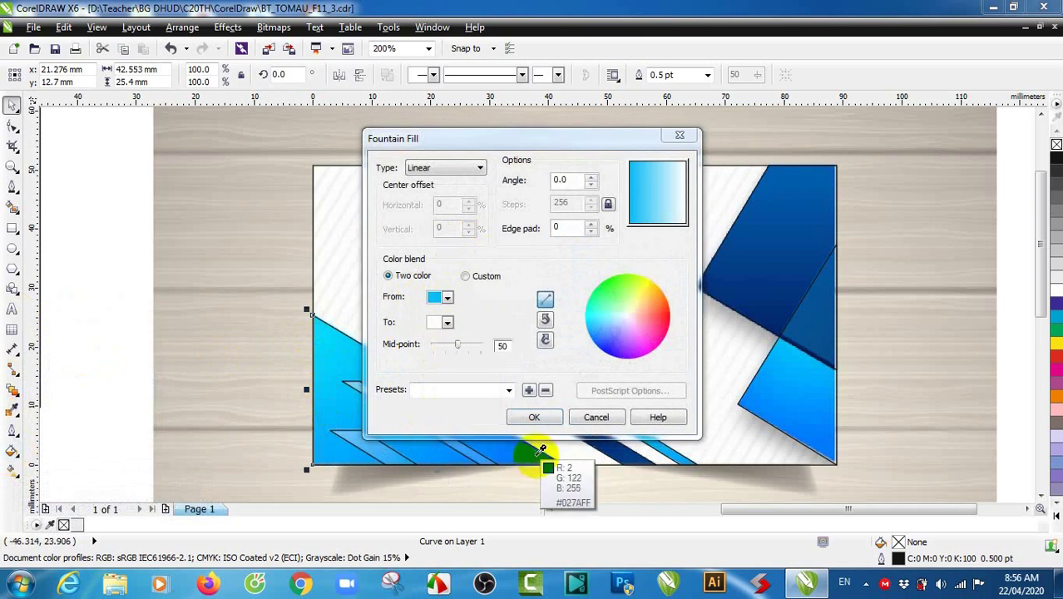
click(534, 461)
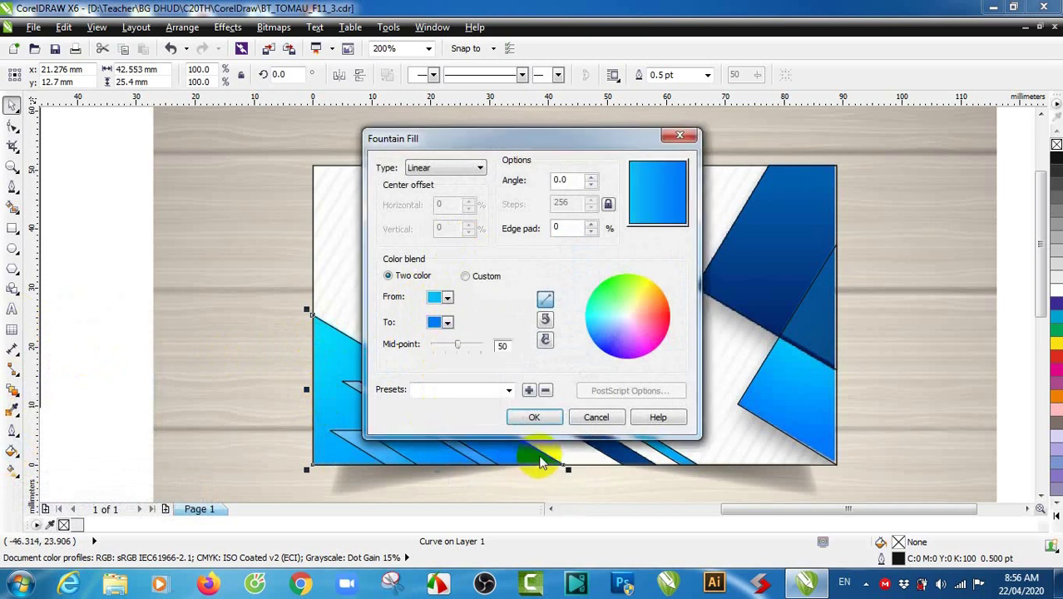
click(536, 417)
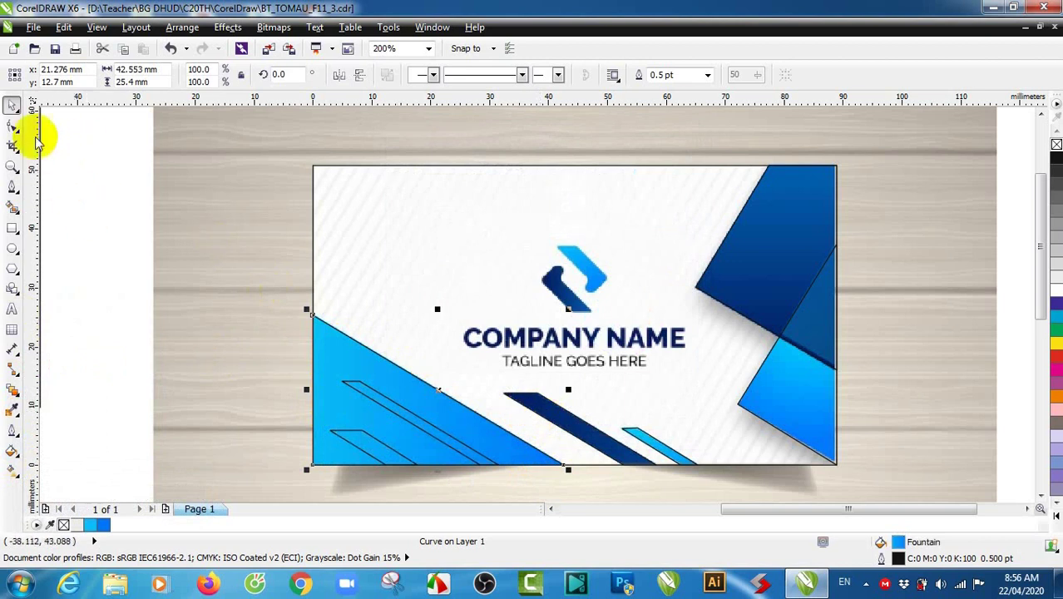
click(83, 158)
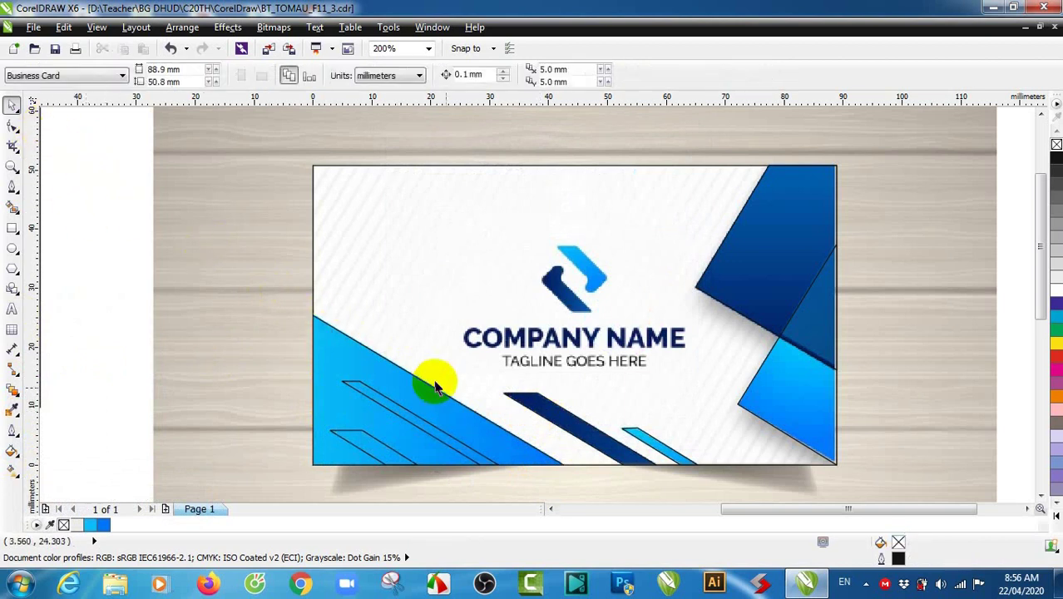
Step: Fill the long dark slanted bar with sampled dark blue #00276D and the short bar beside it with sampled light blue #04BBFF
click(578, 429)
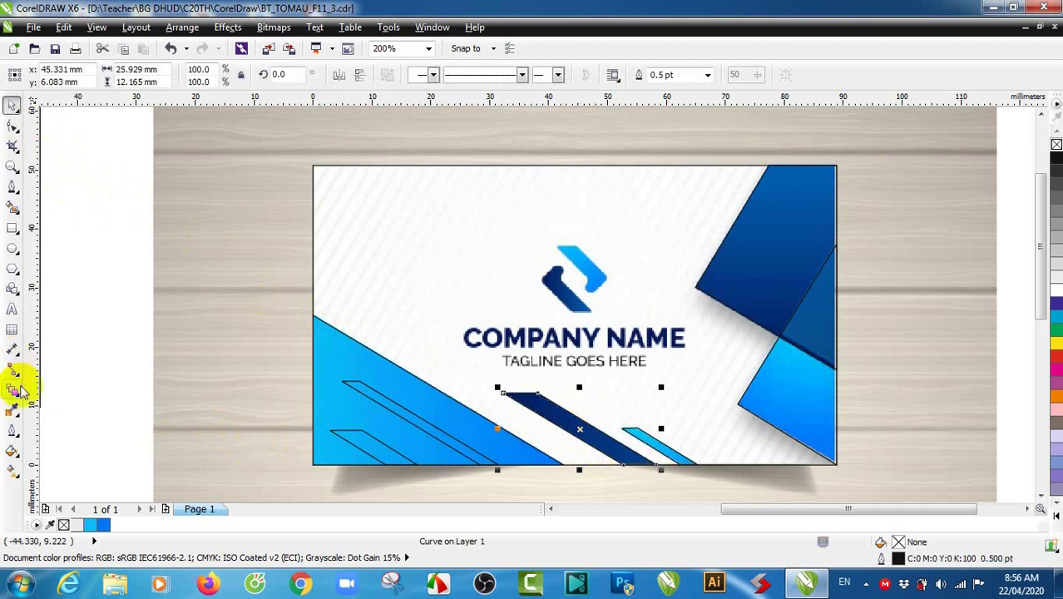
click(12, 409)
click(556, 416)
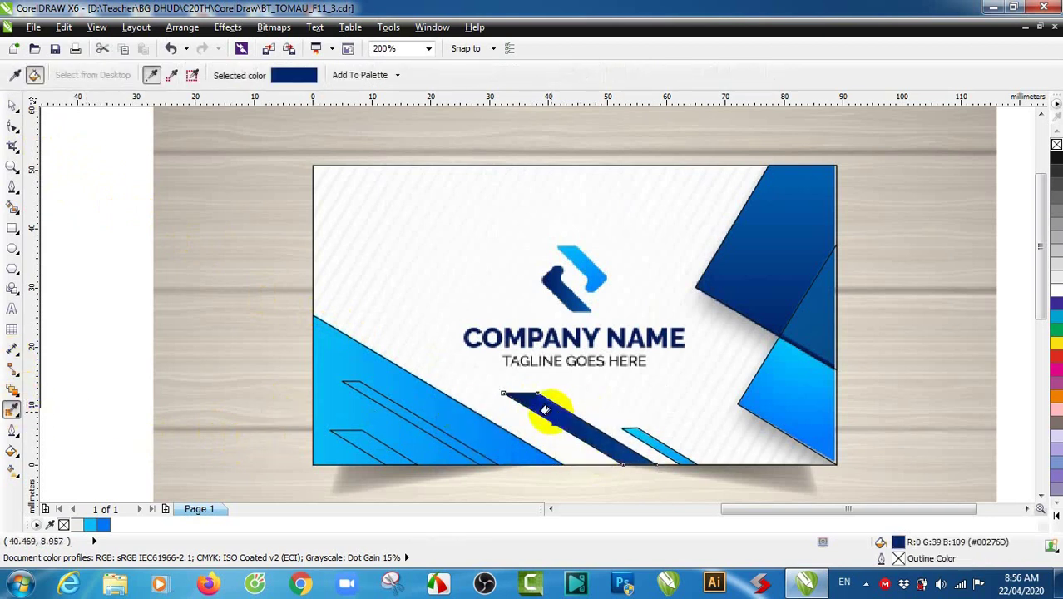
click(11, 409)
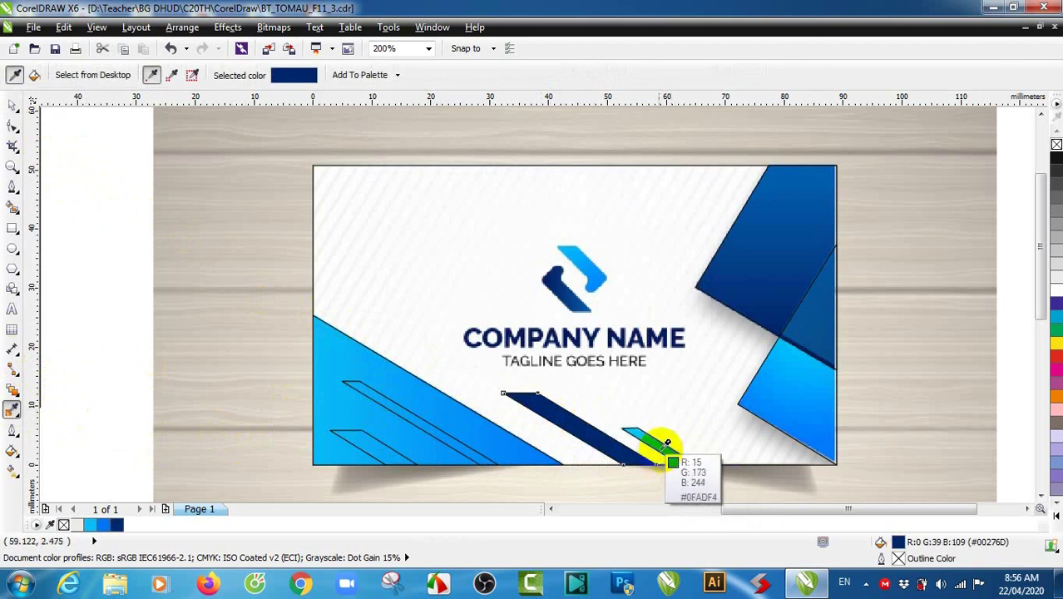
click(654, 441)
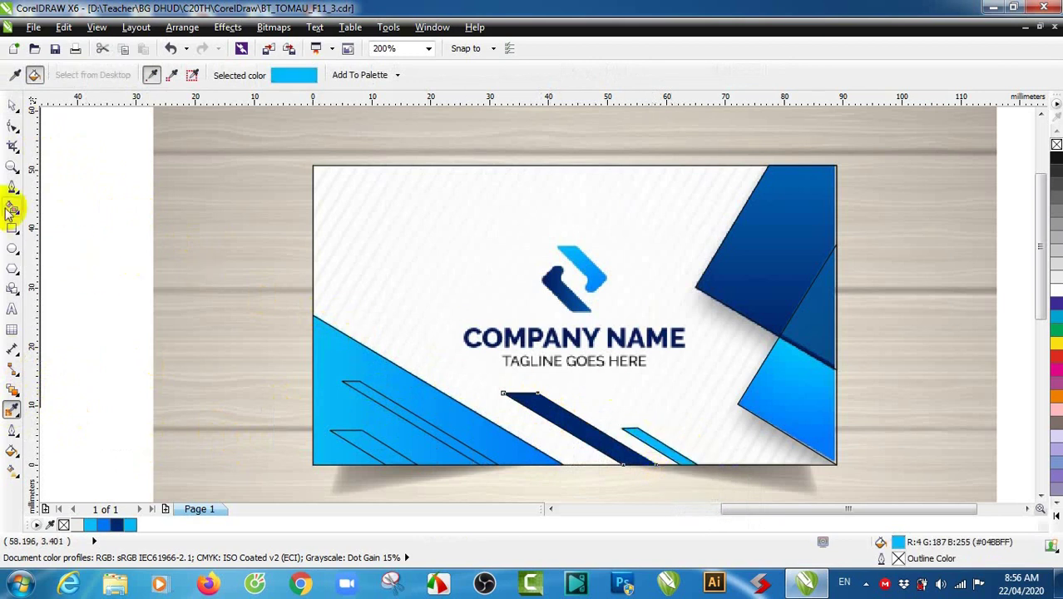
click(12, 408)
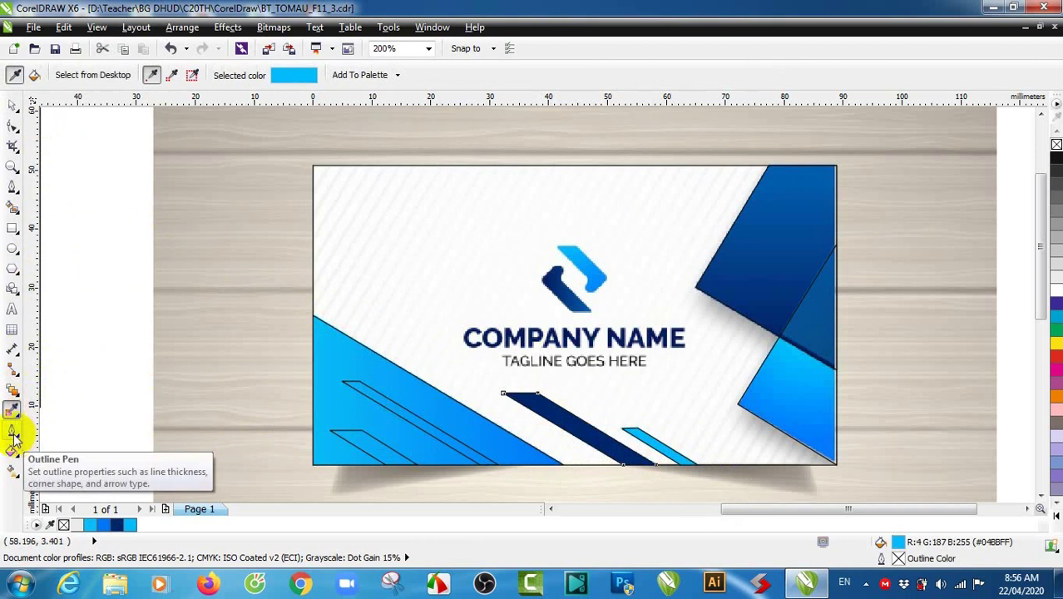
click(12, 433)
click(13, 453)
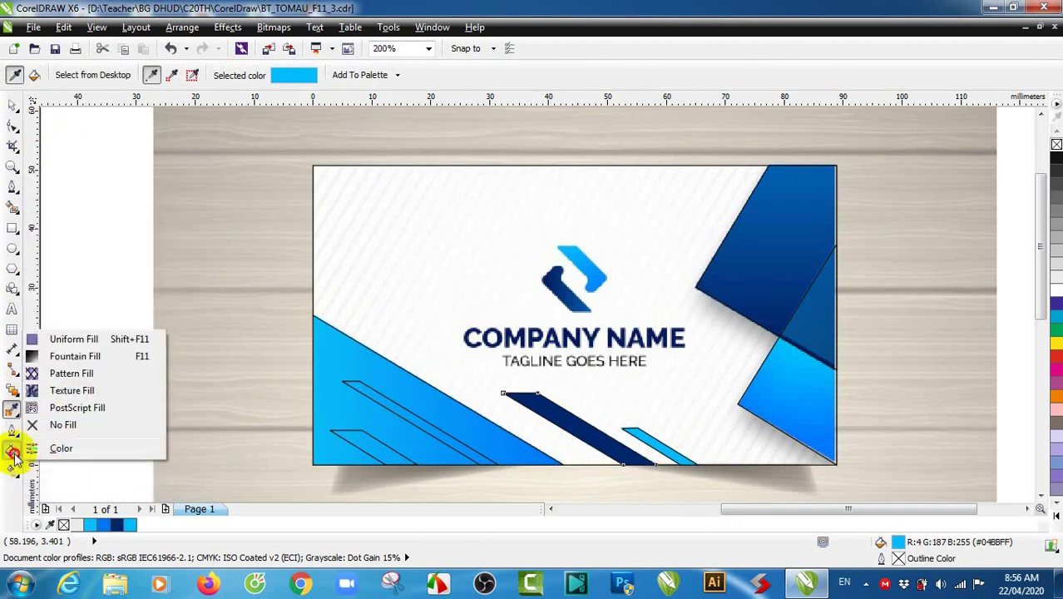
click(12, 452)
click(13, 452)
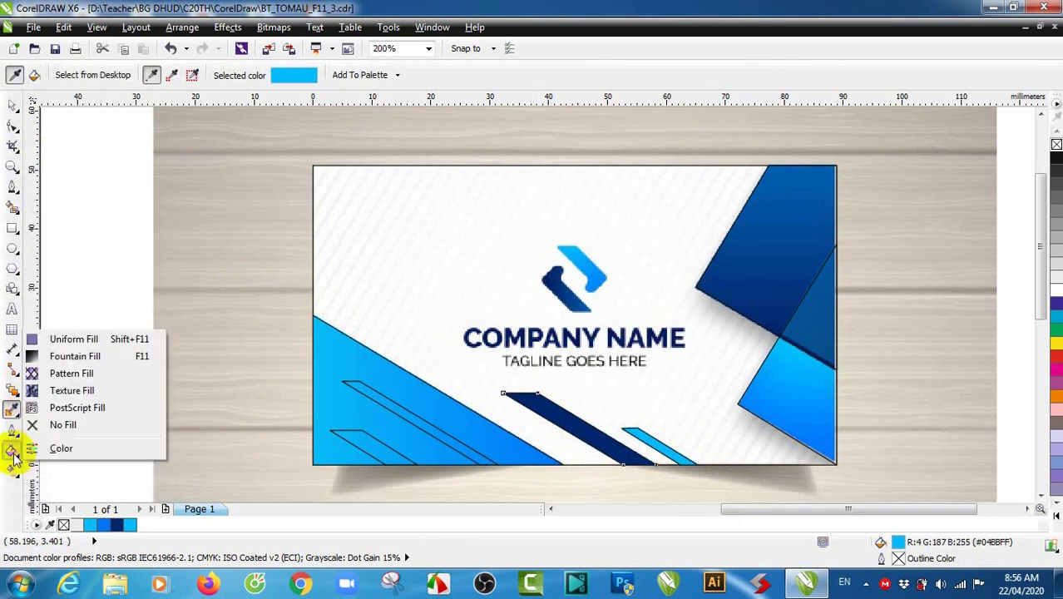
click(79, 359)
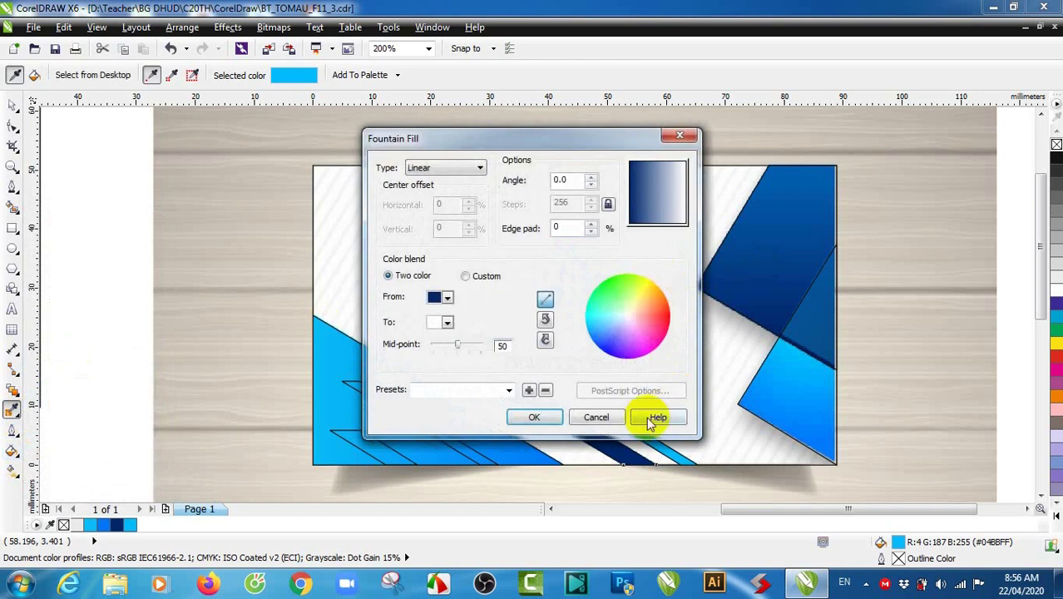
click(600, 417)
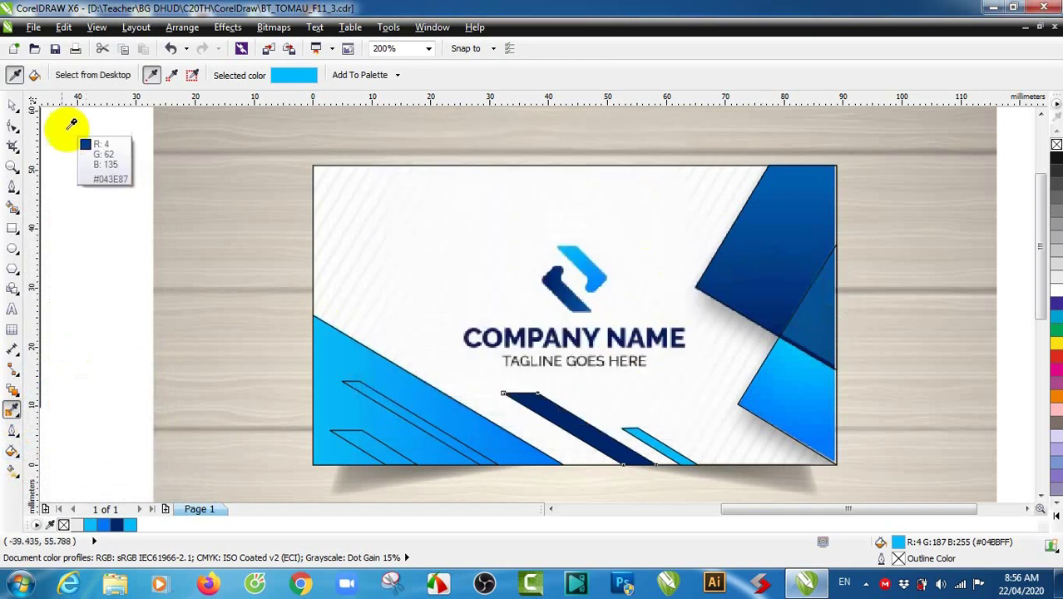
click(12, 106)
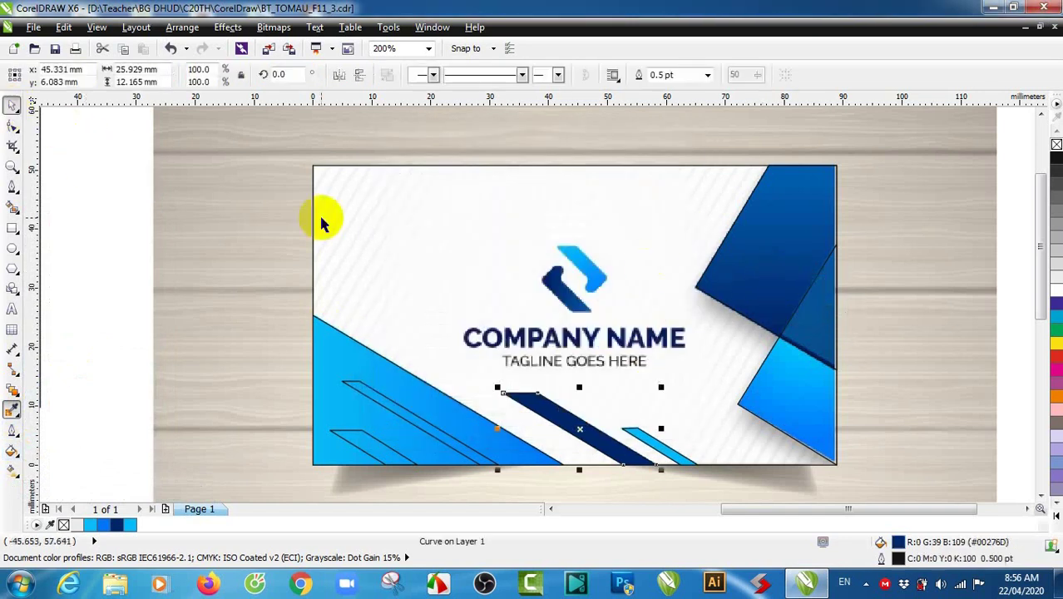
Step: Apply a linear two-color fountain fill to the light-blue lower-right shape, sampling light blue near its center and deeper blue near its bottom corner
click(801, 396)
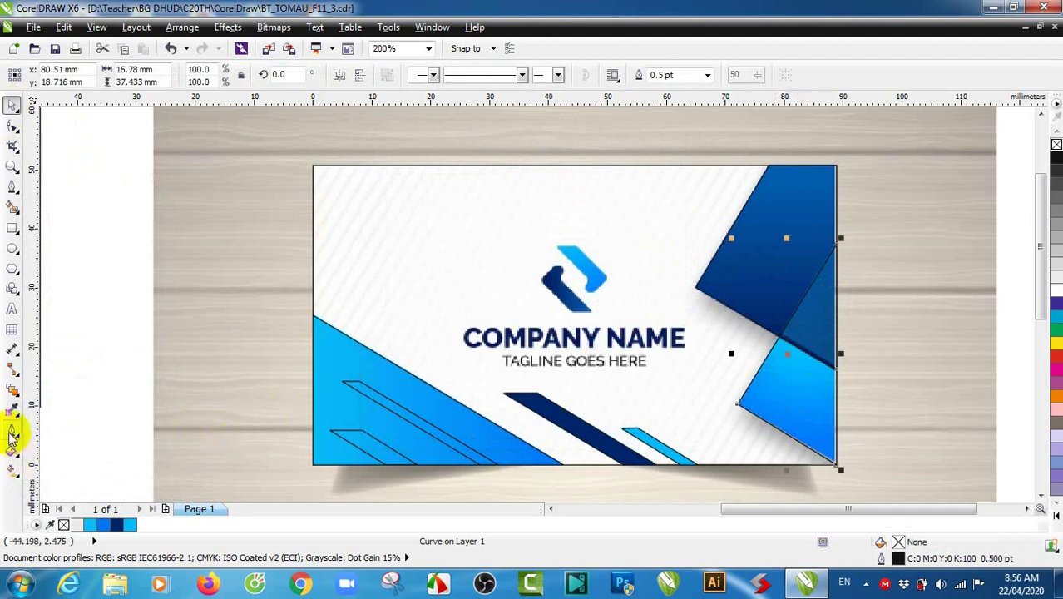
click(12, 454)
click(116, 362)
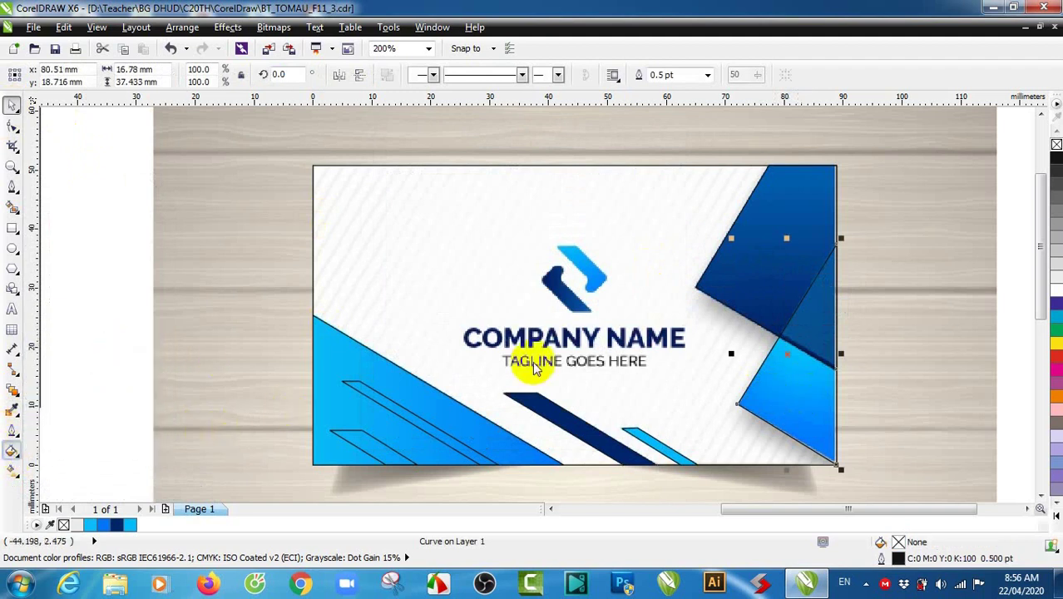
click(448, 301)
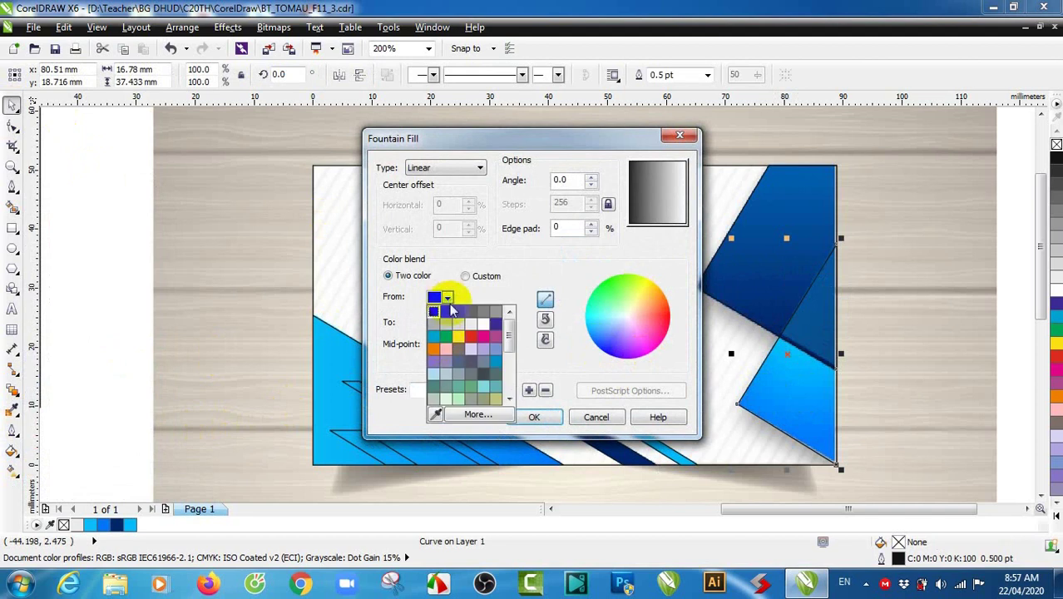
click(436, 412)
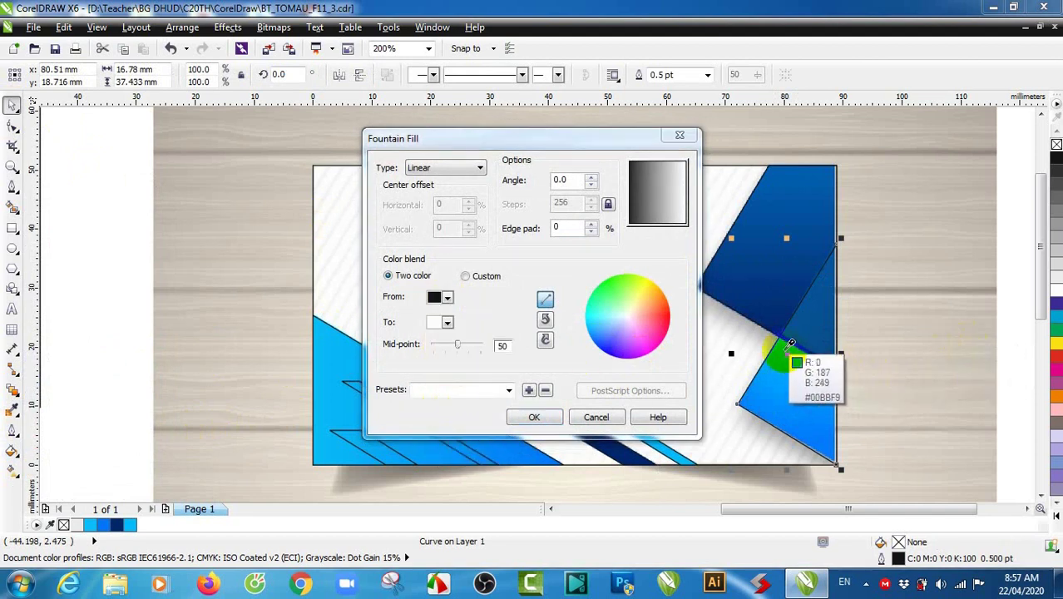
click(786, 356)
click(447, 324)
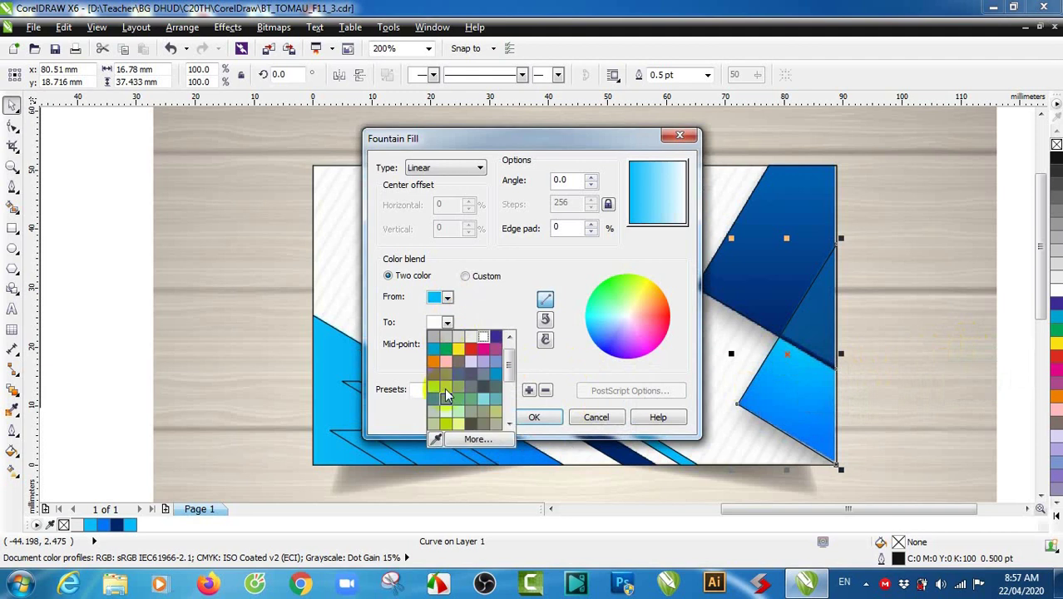
click(438, 435)
click(834, 442)
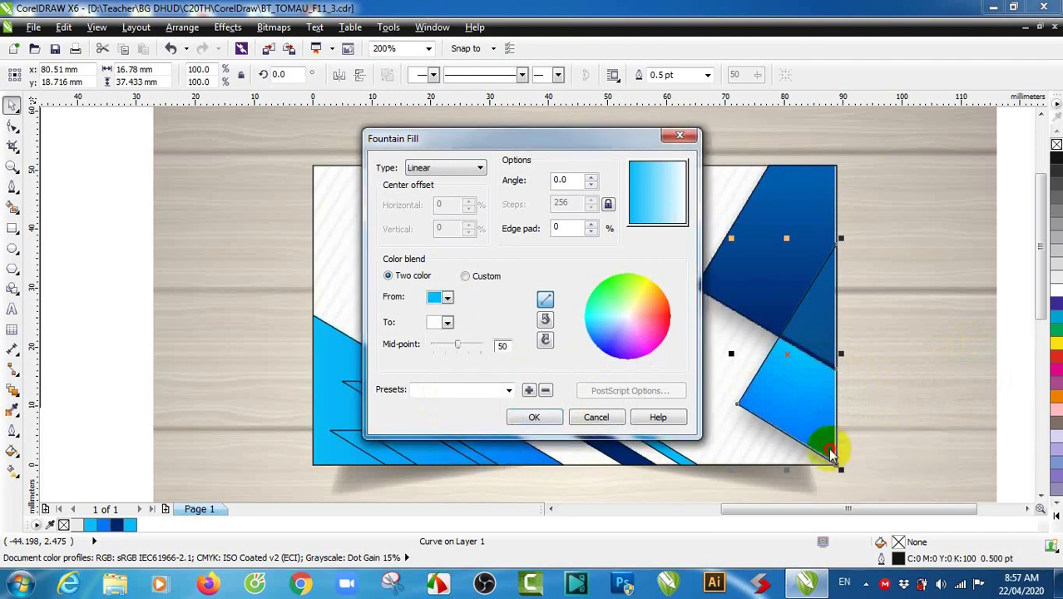
click(541, 420)
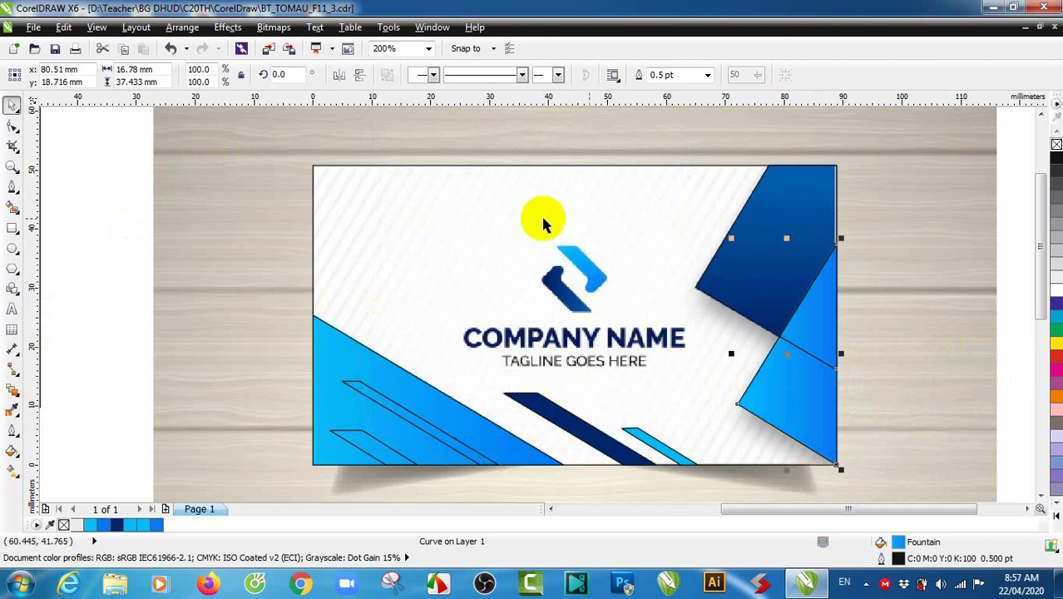
Step: Start a linear two-color fountain fill on the dark upper-right shape, sampling medium blue near its top and navy near the overlap's left corner
click(774, 267)
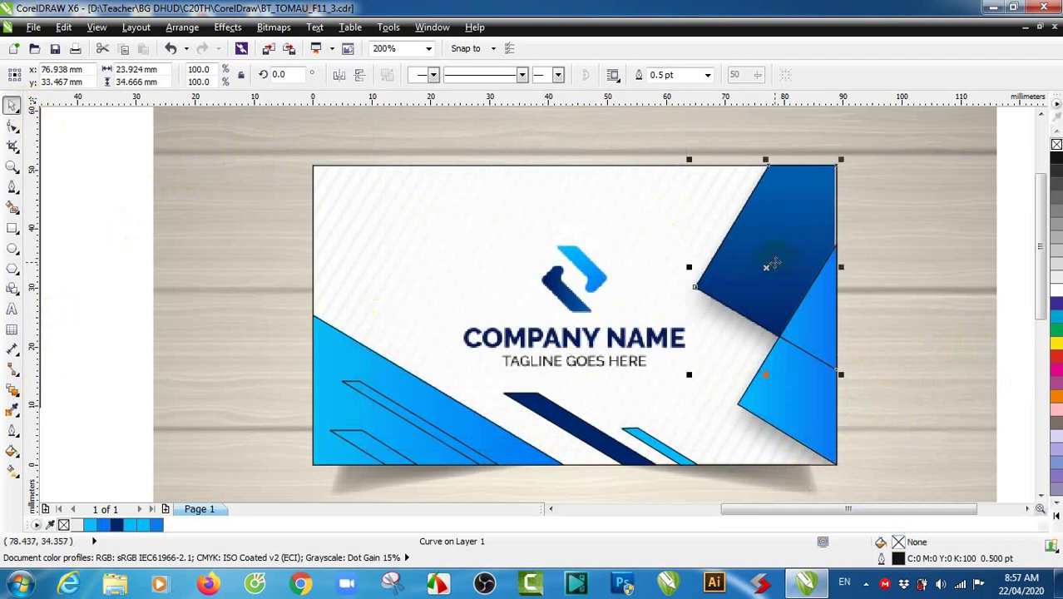
click(12, 449)
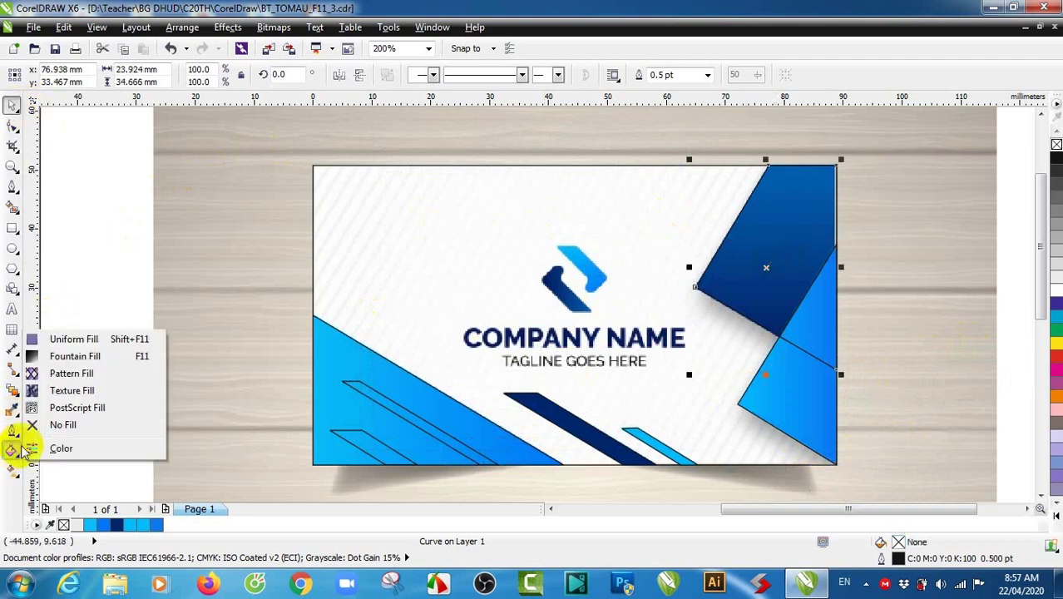
click(90, 358)
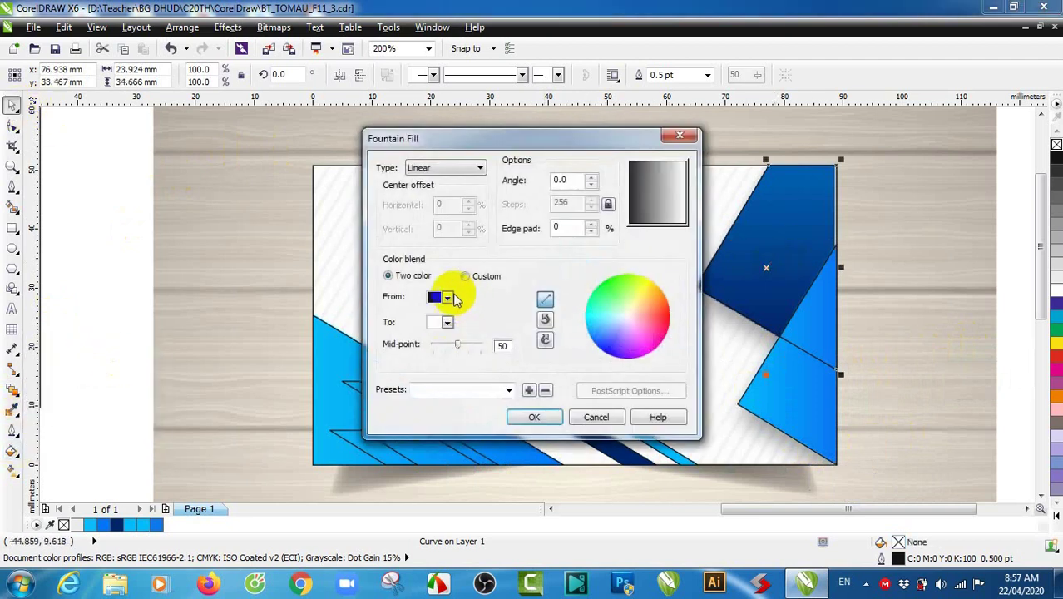
click(443, 300)
click(434, 311)
click(438, 415)
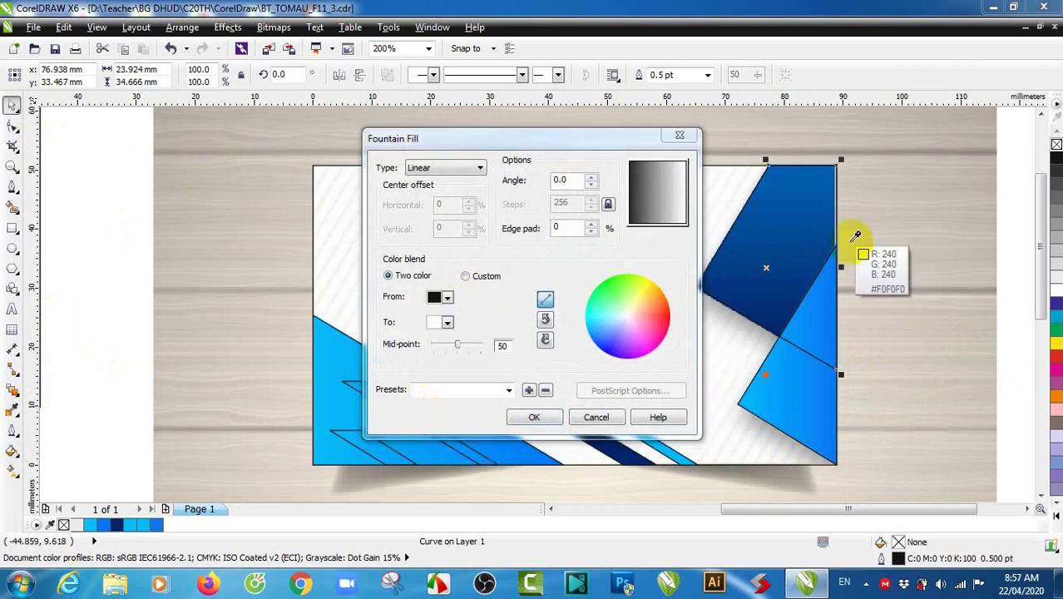
click(815, 184)
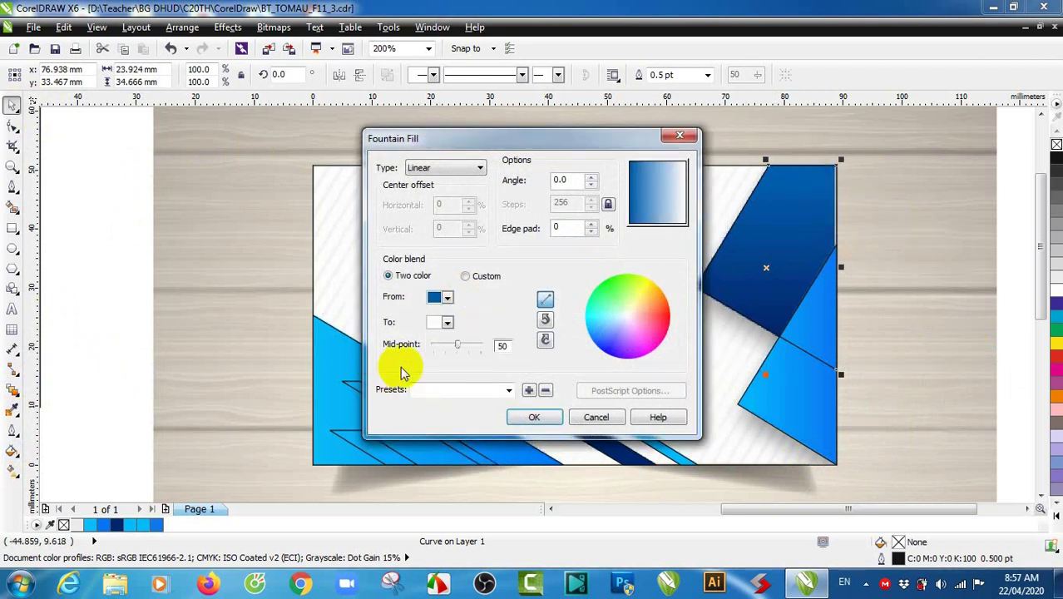
click(445, 321)
click(433, 443)
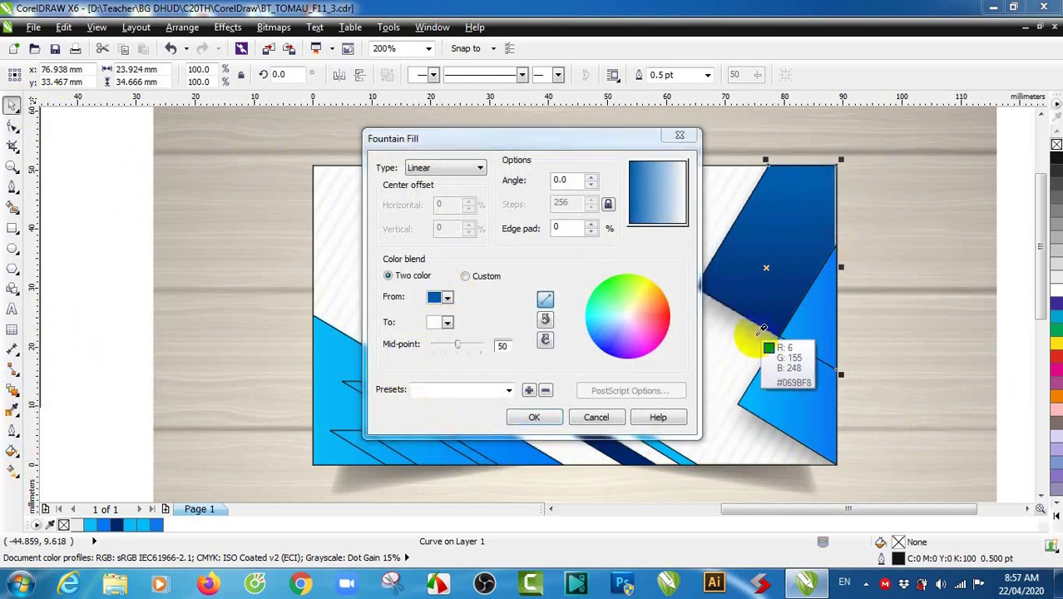
click(782, 332)
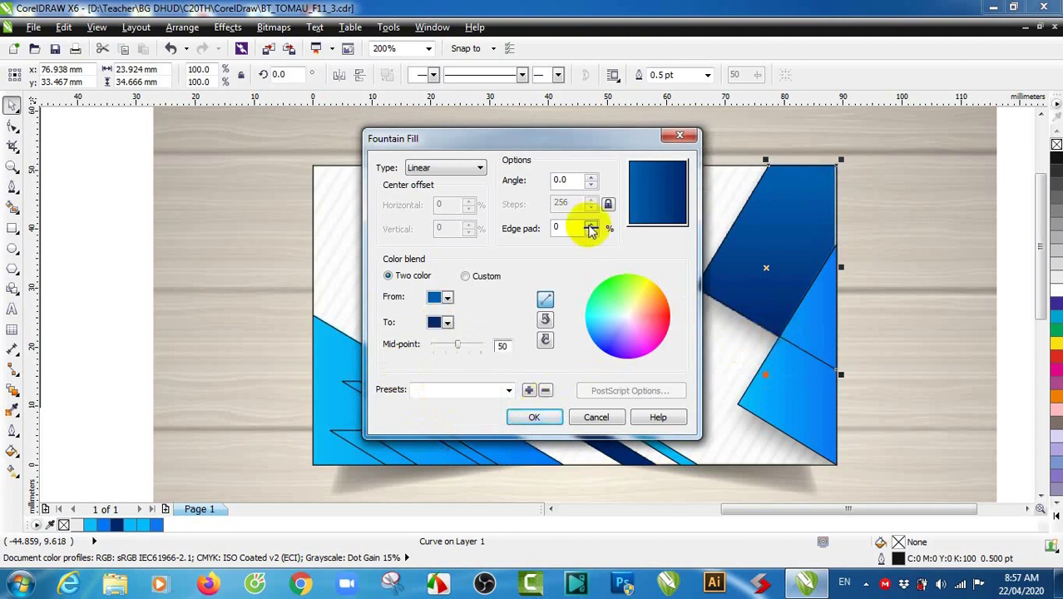
Step: Set the fountain fill's angle to -90, apply it to the dark upper-right shape and deselect the shape
double_click(560, 180)
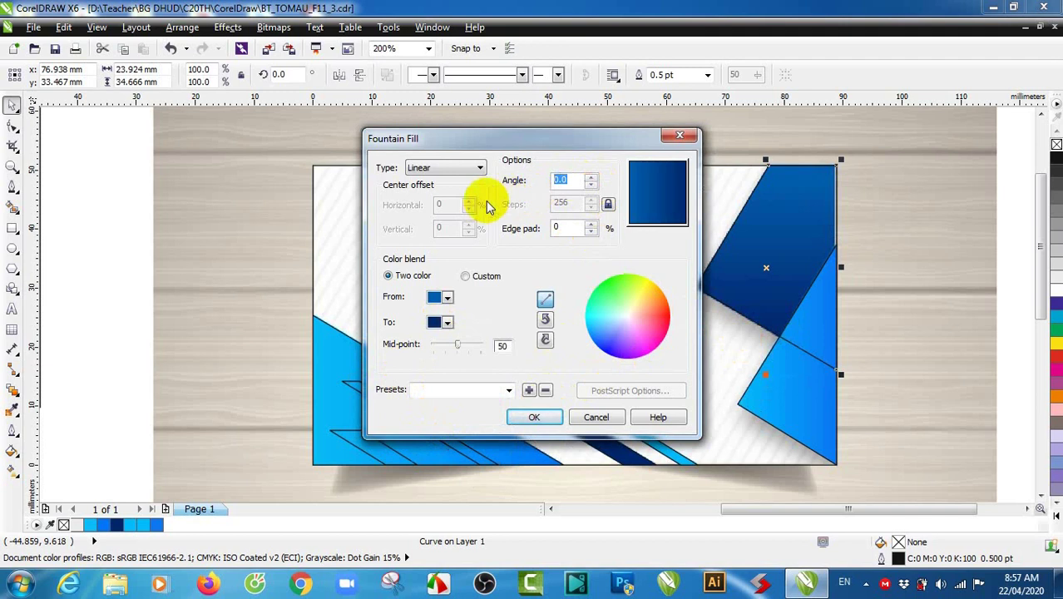
text(90)
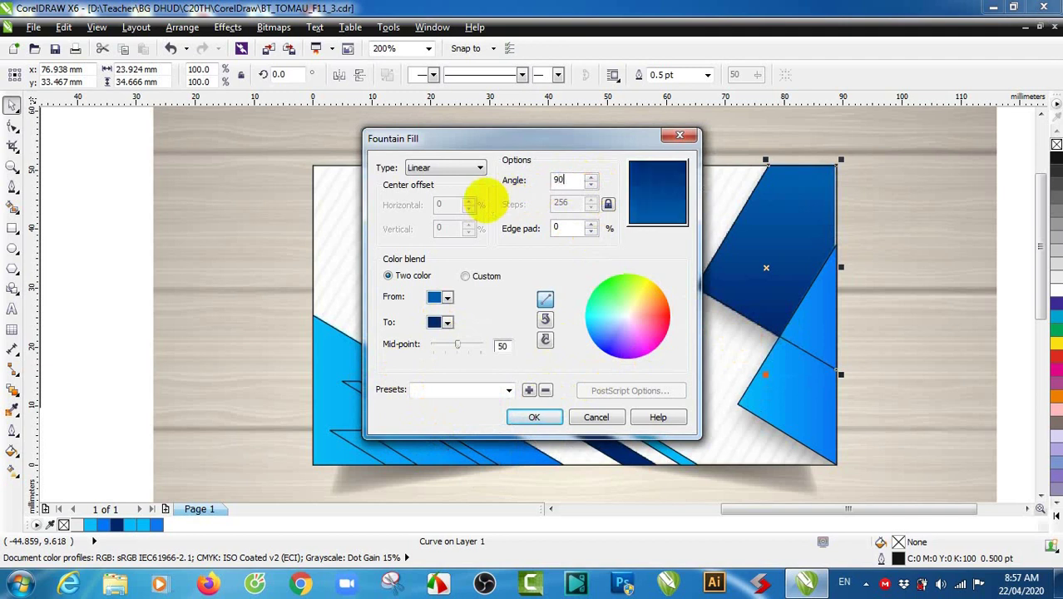
key(BackSpace)
key(BackSpace)
text(-)
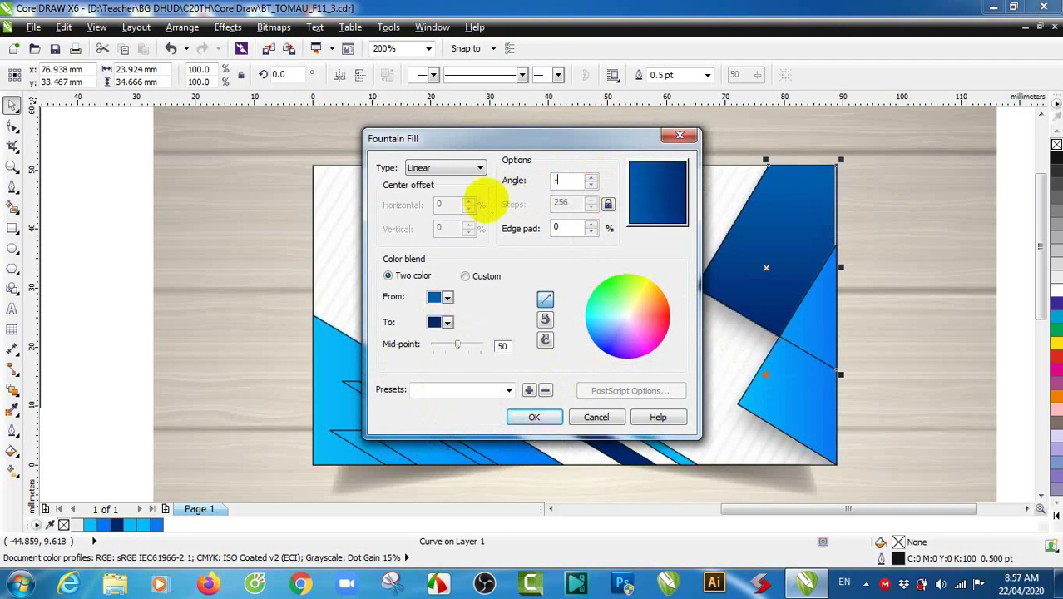
text(90)
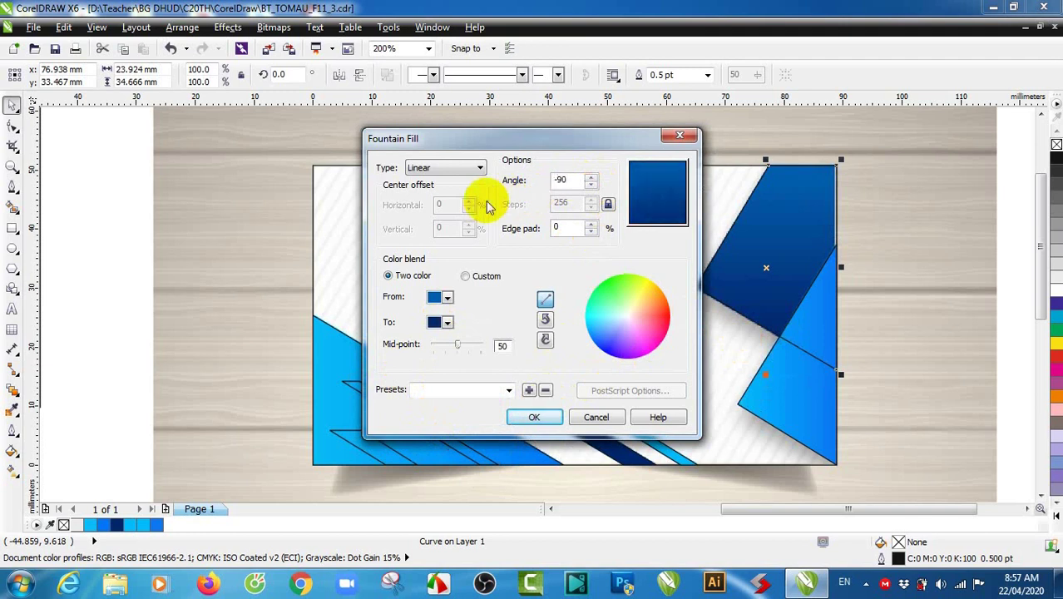
click(535, 417)
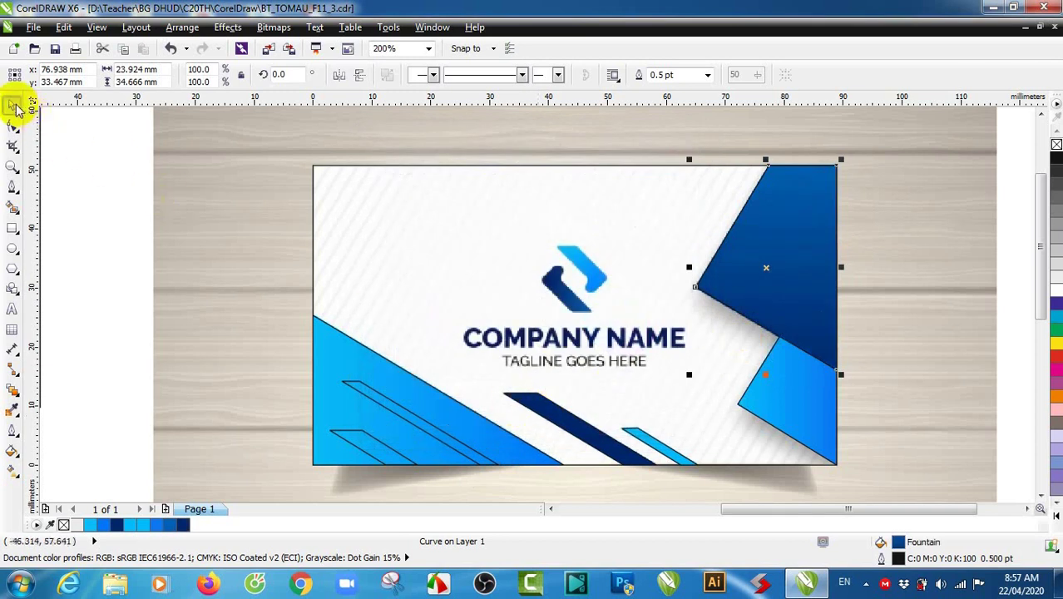
click(112, 196)
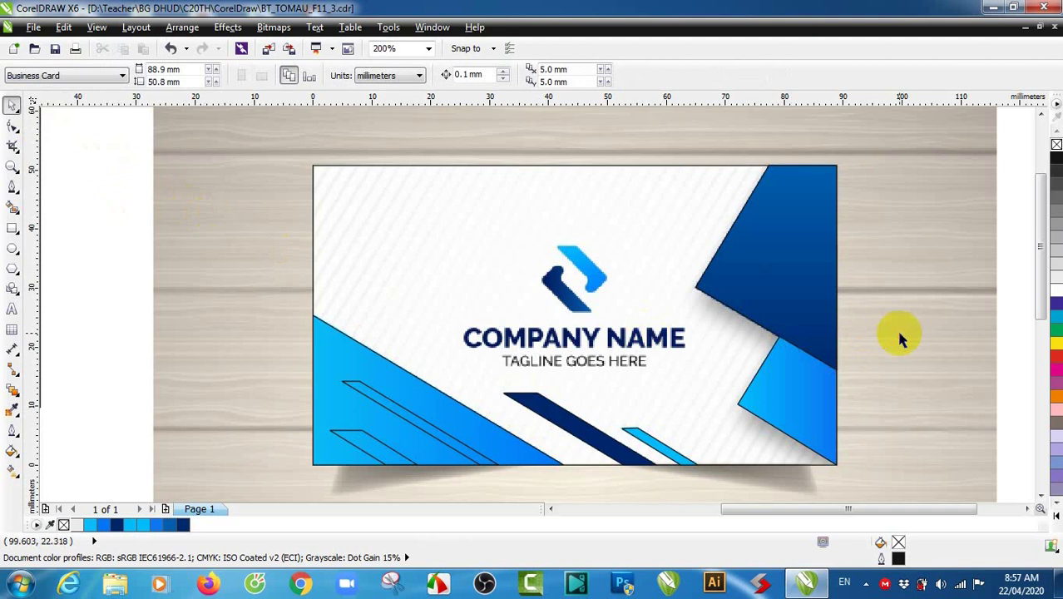
Step: Remove the outlines from the light-blue lower-right shape and the dark upper-right shape
click(797, 287)
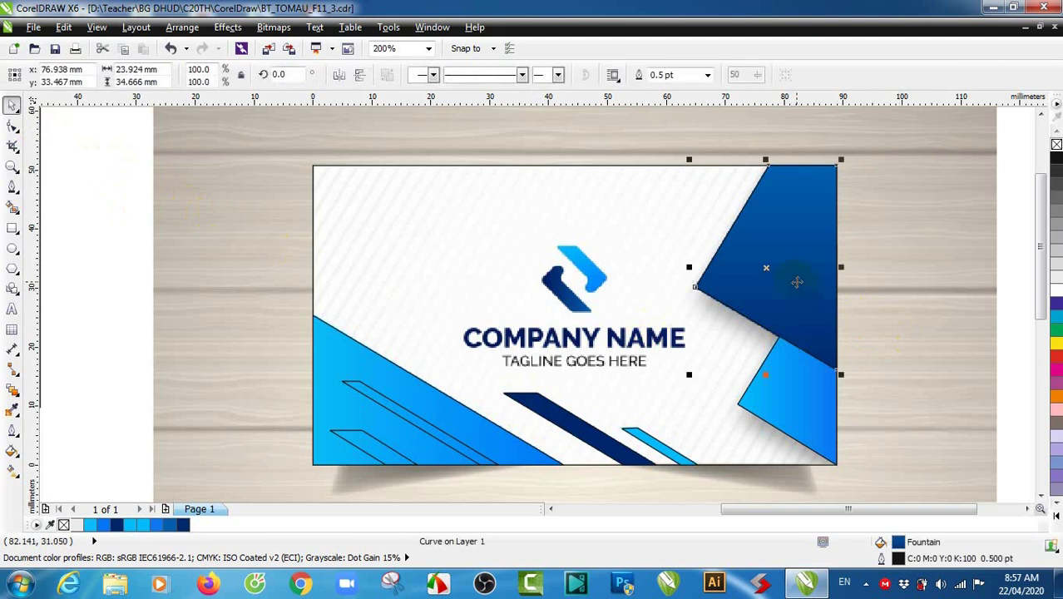
click(922, 334)
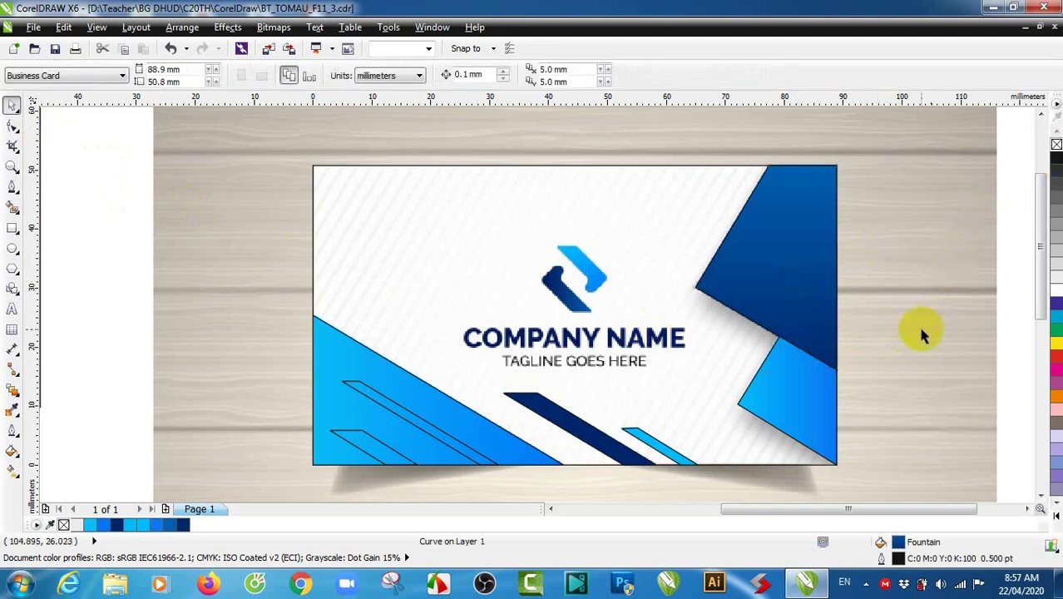
click(813, 388)
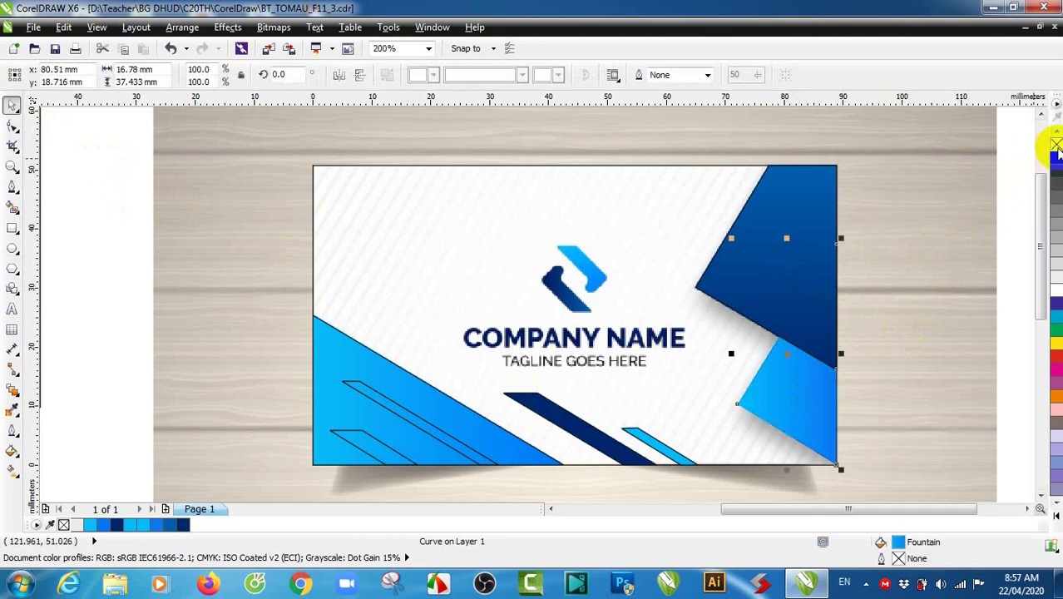
click(930, 297)
click(813, 290)
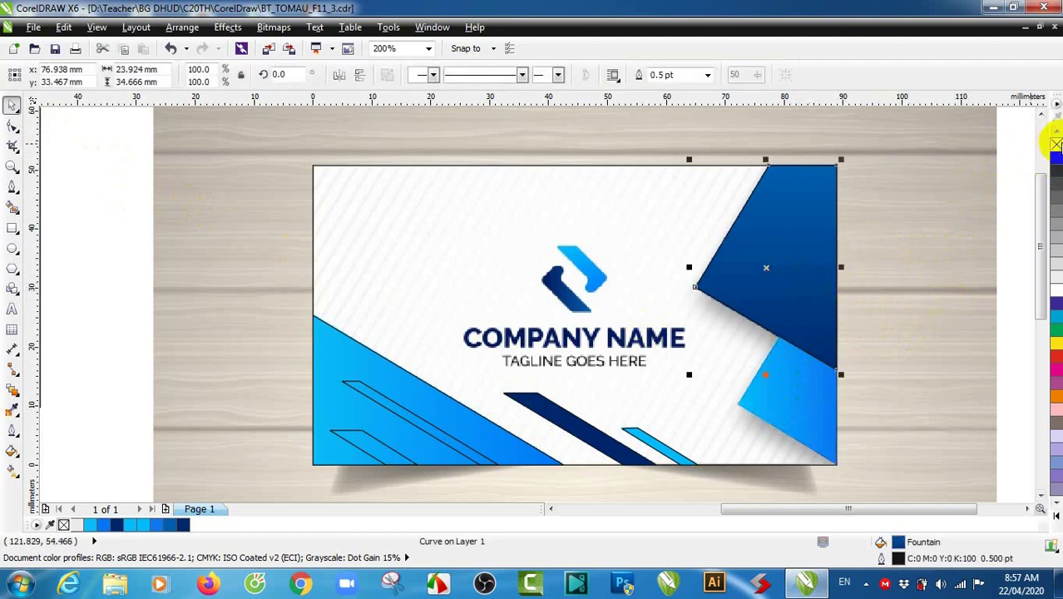
click(982, 273)
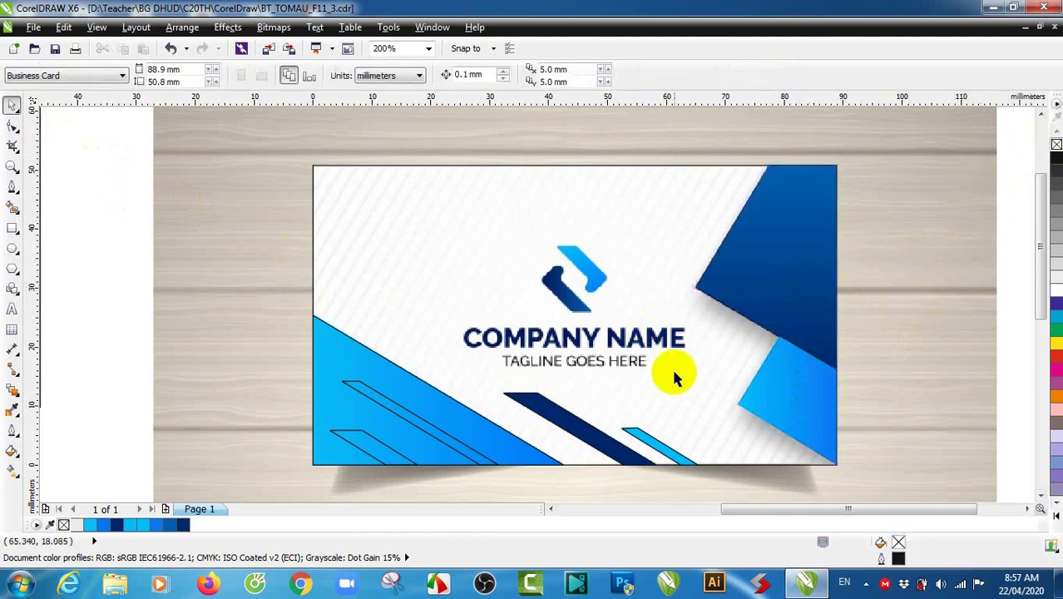
Step: Remove the outlines from the long dark slanted bar and the short light-blue bar beside it
click(591, 438)
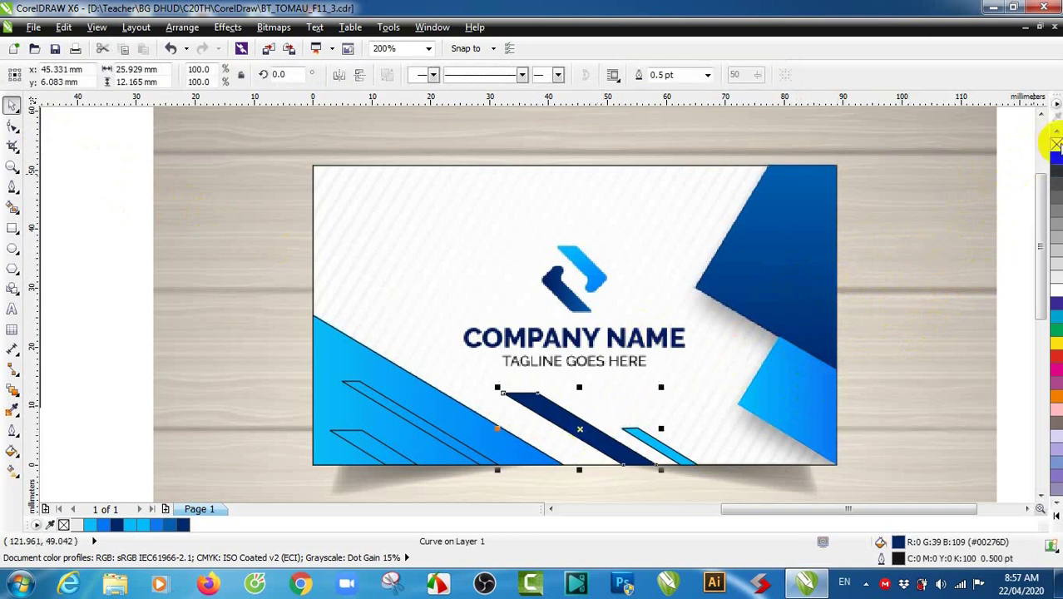
click(655, 440)
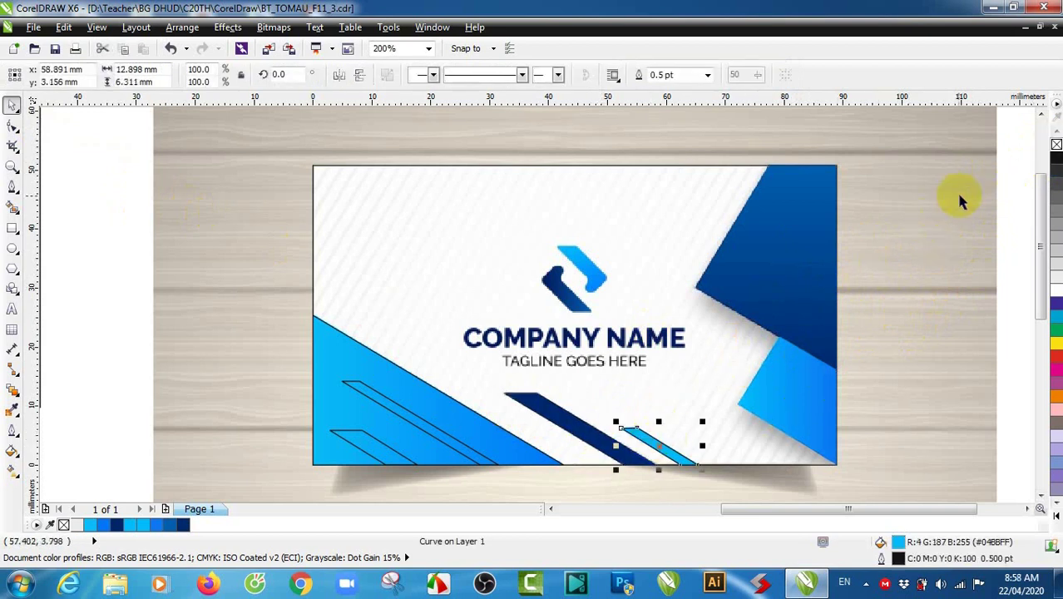
click(949, 273)
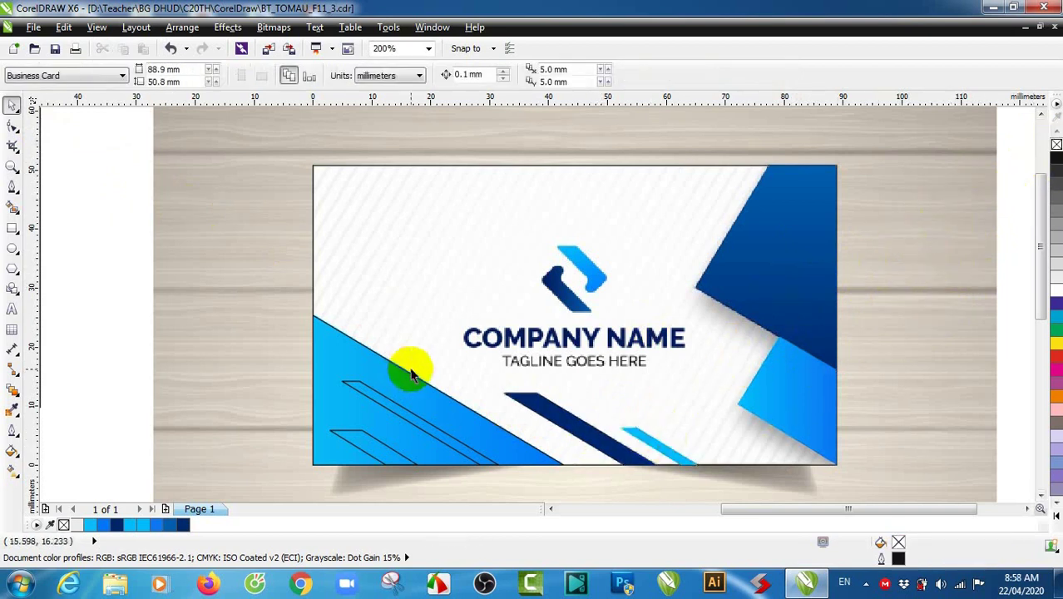
Step: Apply a linear transparency to the dark upper-right shape, running almost vertically from near its top edge down to its lower corner
click(771, 281)
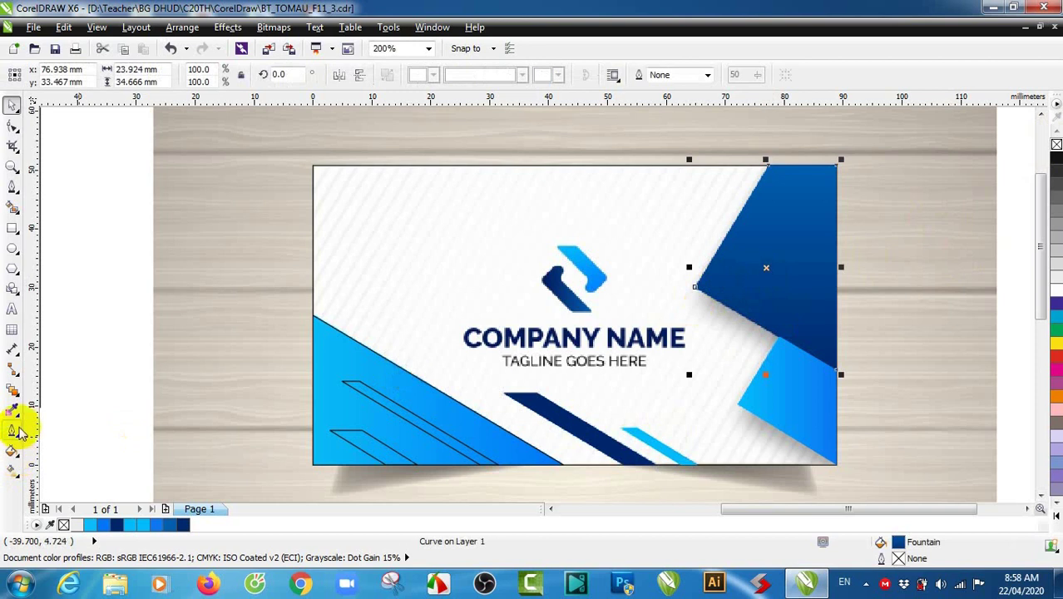
click(14, 394)
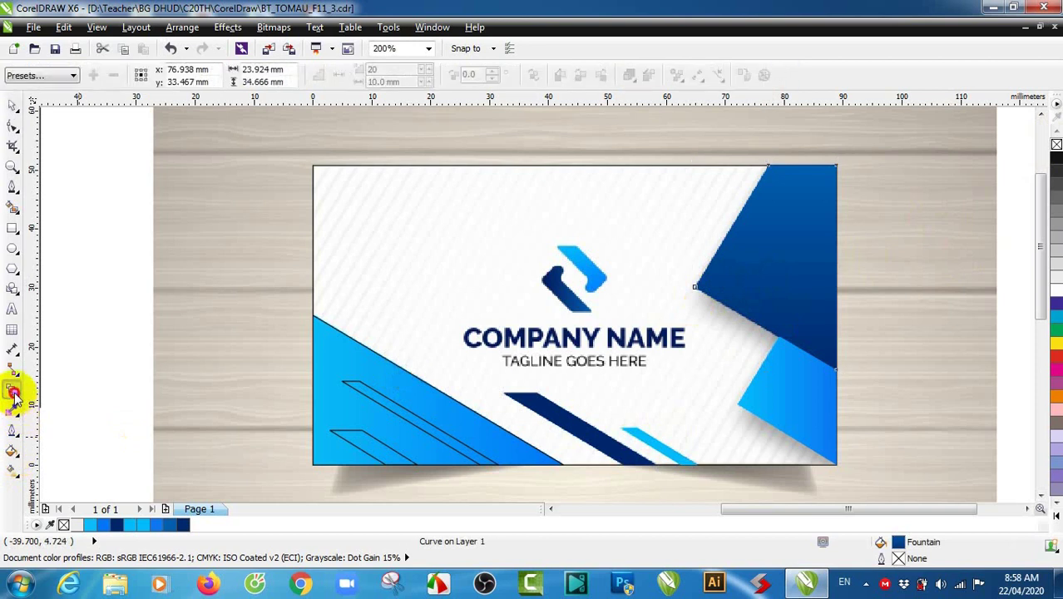
click(14, 392)
click(77, 493)
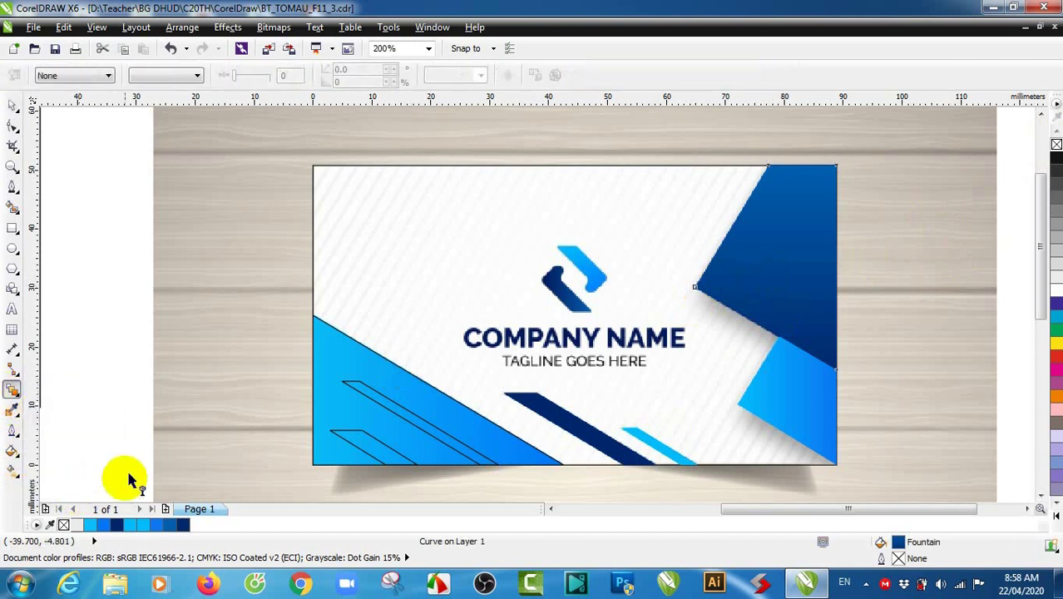
drag(801, 174, 802, 361)
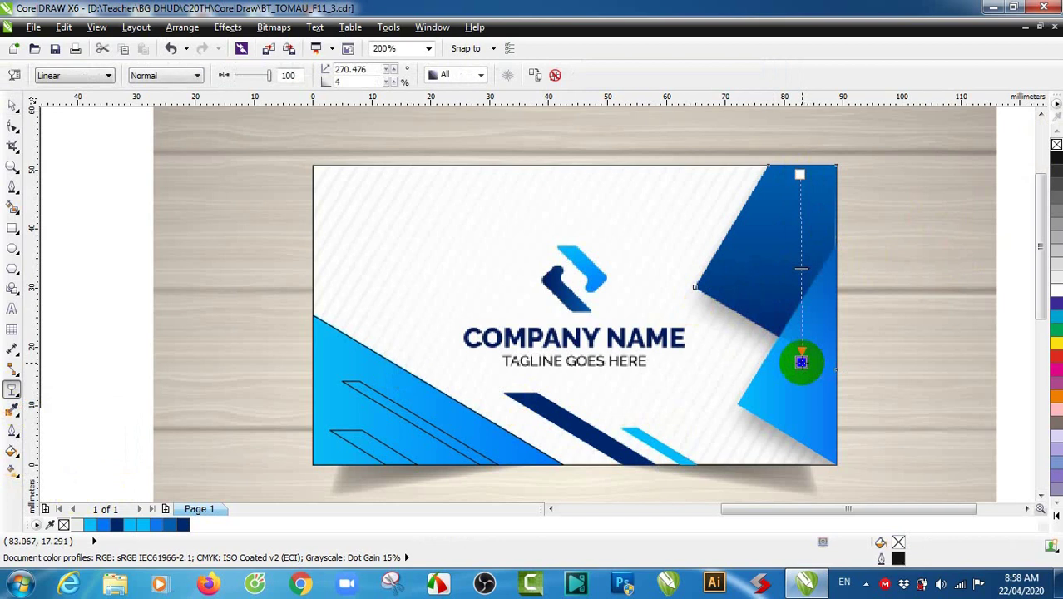
click(803, 202)
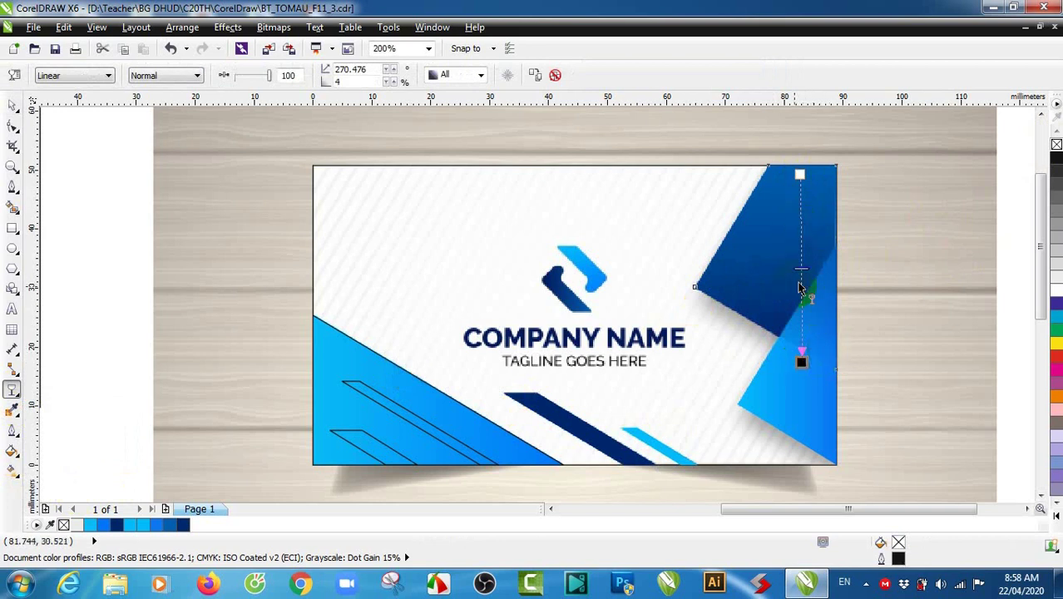
Step: Stretch the dark shape's transparency from its top edge down to the light-blue shape's lower edge, and deselect the shape
drag(802, 272, 795, 326)
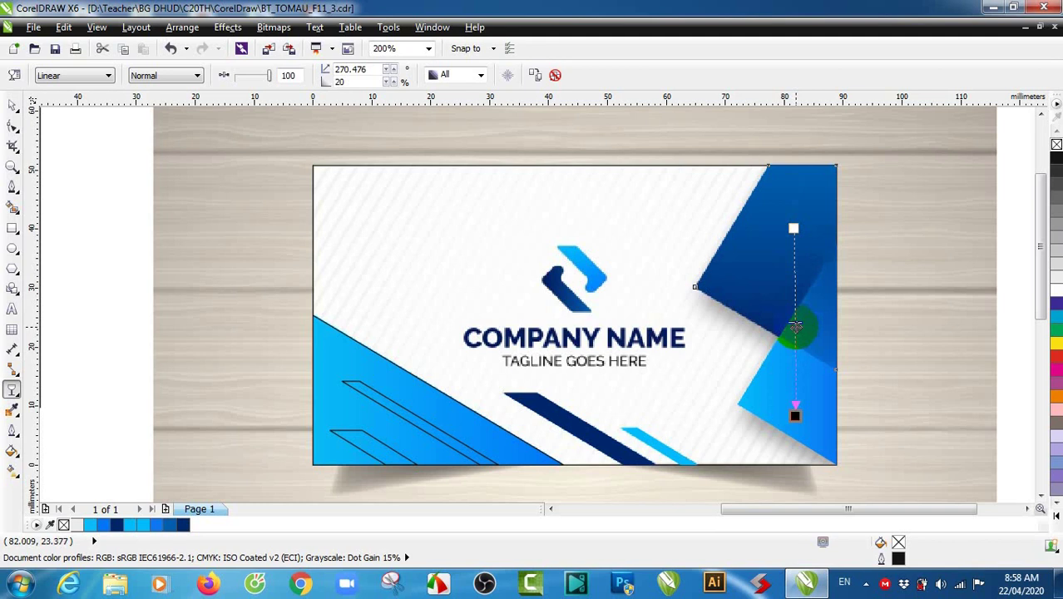
drag(794, 228, 792, 182)
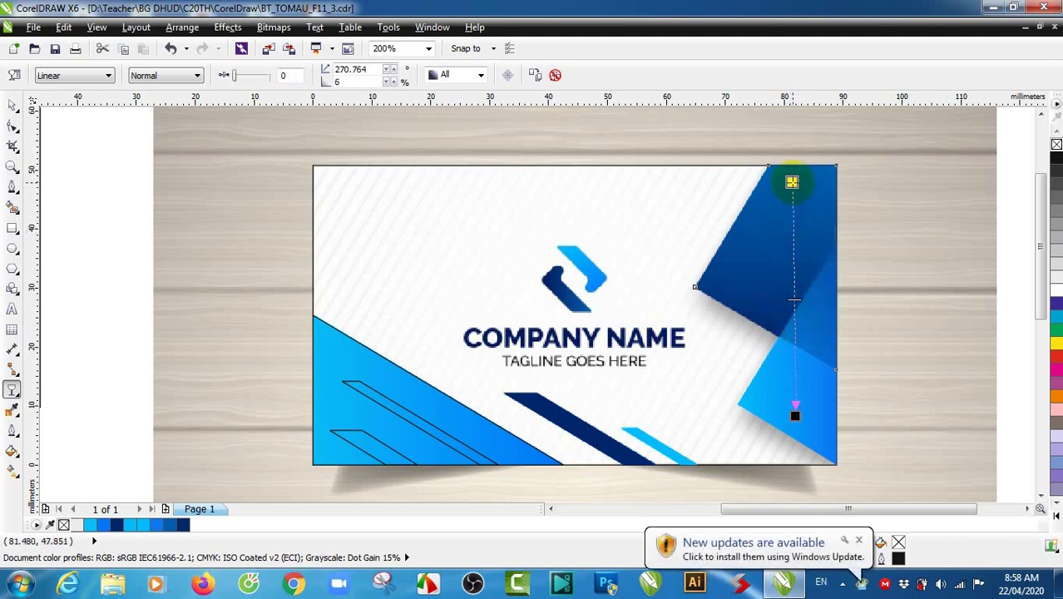
mouse_move(795, 415)
mouse_down()
mouse_move(817, 429)
mouse_move(790, 416)
mouse_move(792, 430)
mouse_up()
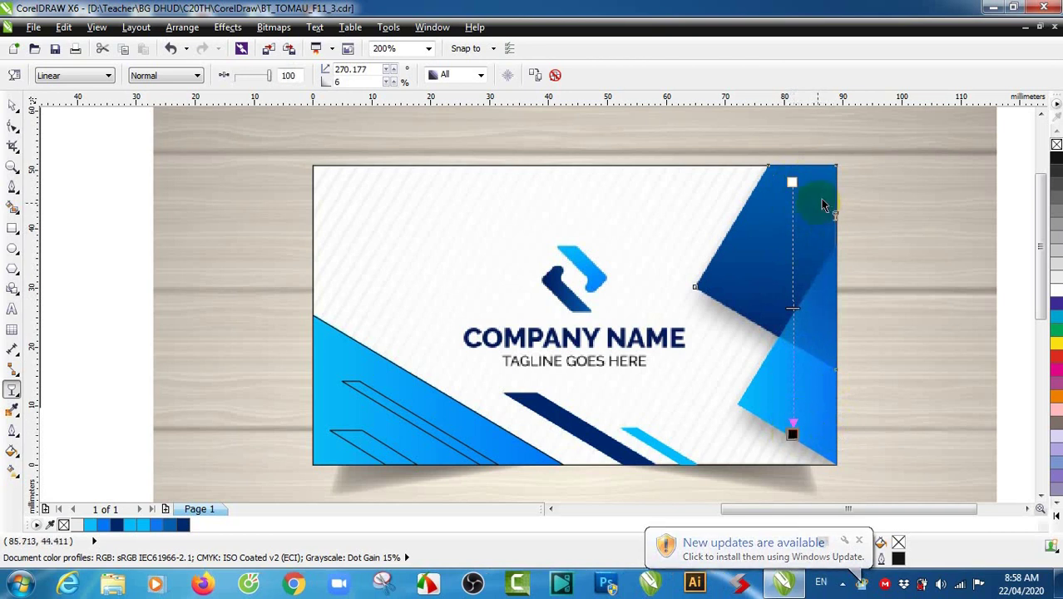
click(792, 182)
drag(792, 182, 792, 170)
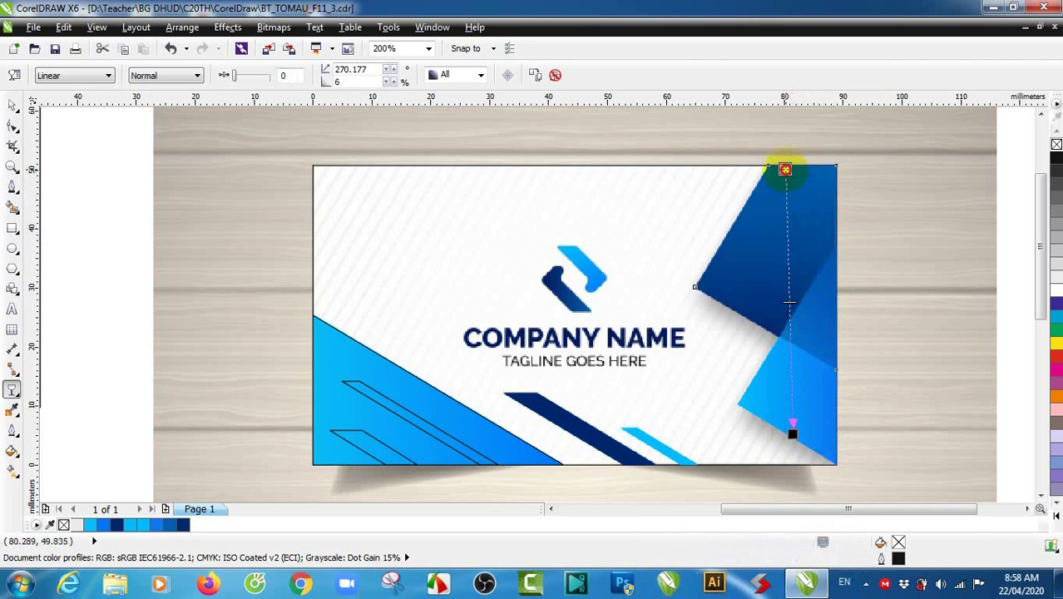
drag(785, 170, 784, 169)
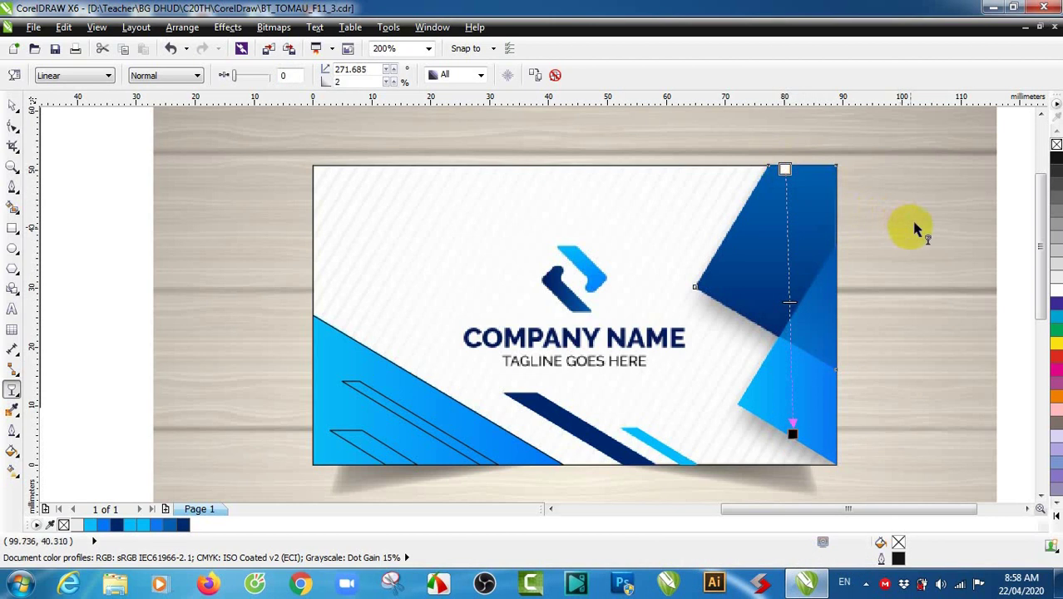
click(12, 104)
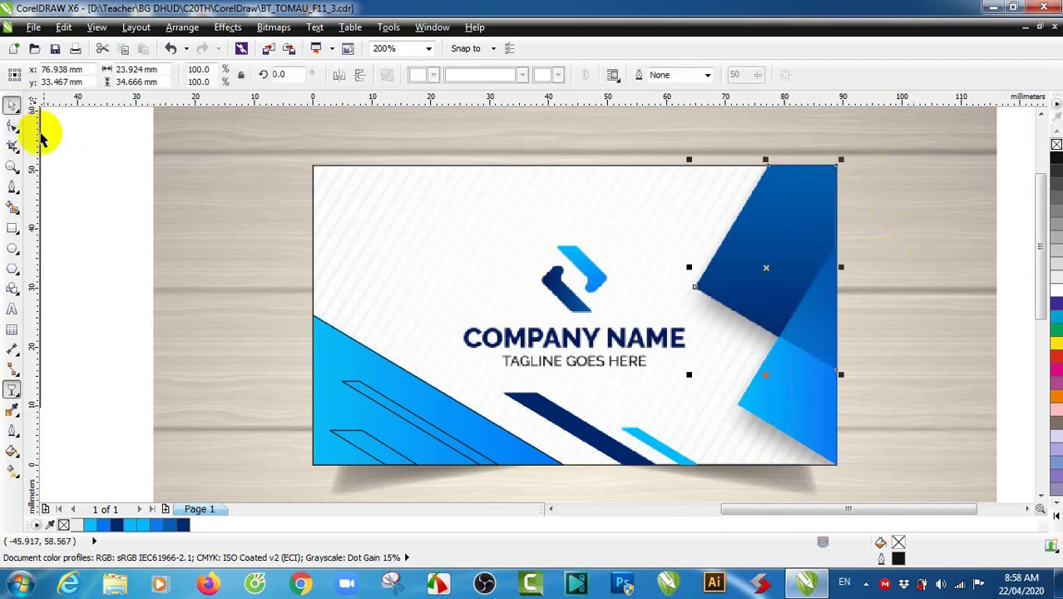
click(82, 205)
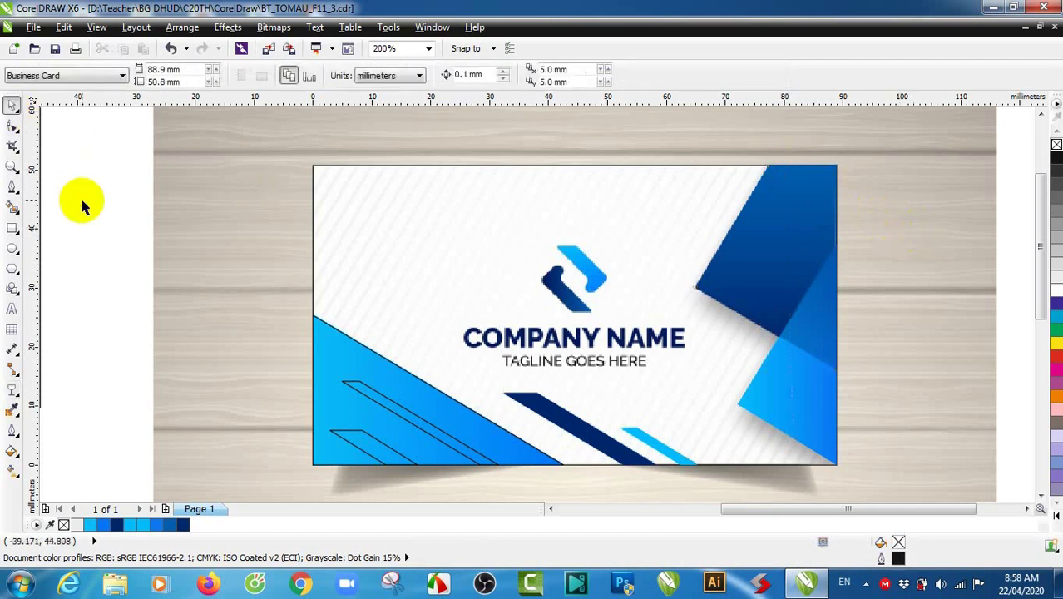
Step: Remove the outline from the blue gradient triangle in the card's lower-left corner
click(392, 460)
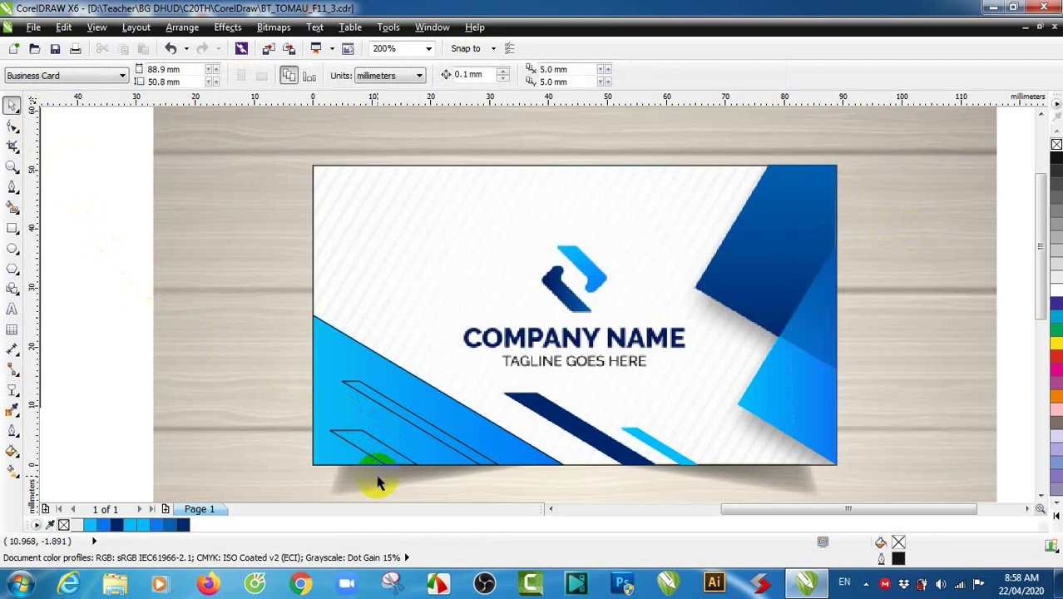
scroll(375, 481, up, 1)
click(284, 331)
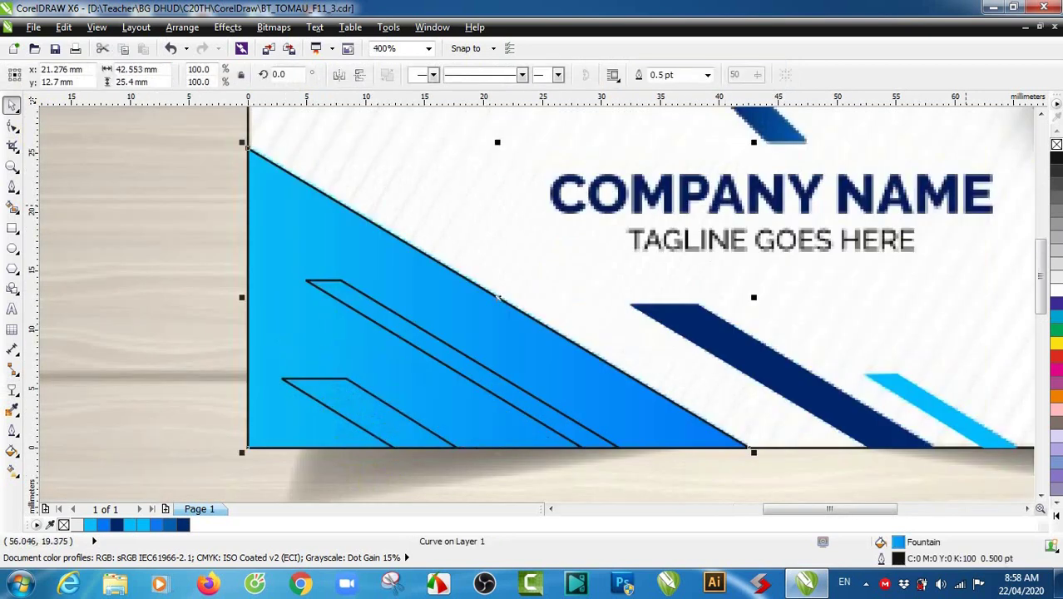
right_click(1055, 143)
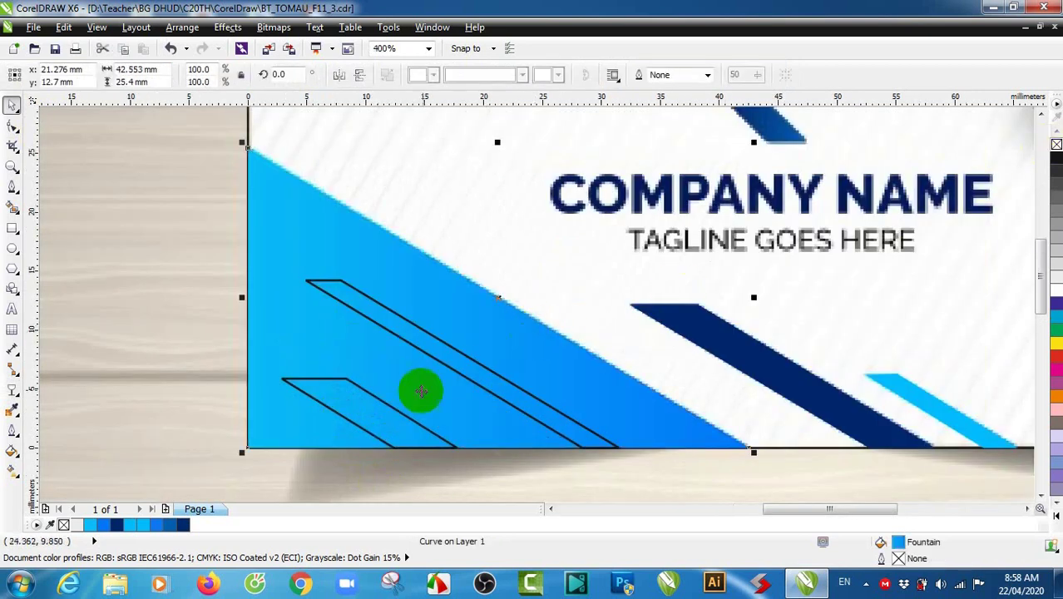
click(148, 380)
Step: Fill the two slanted bars on the blue triangle with white and remove their outlines
click(348, 398)
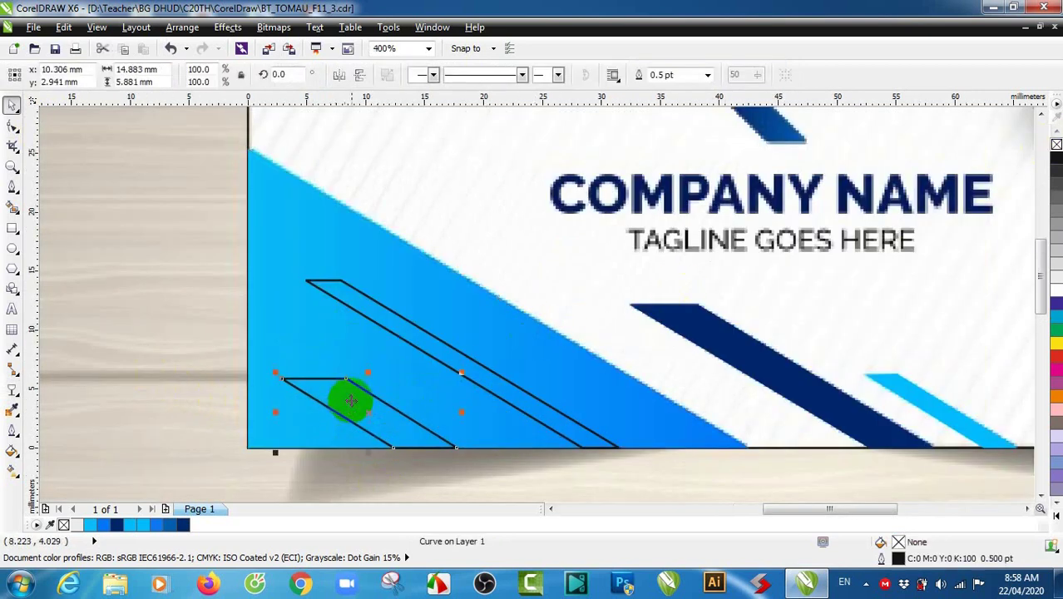
click(1055, 290)
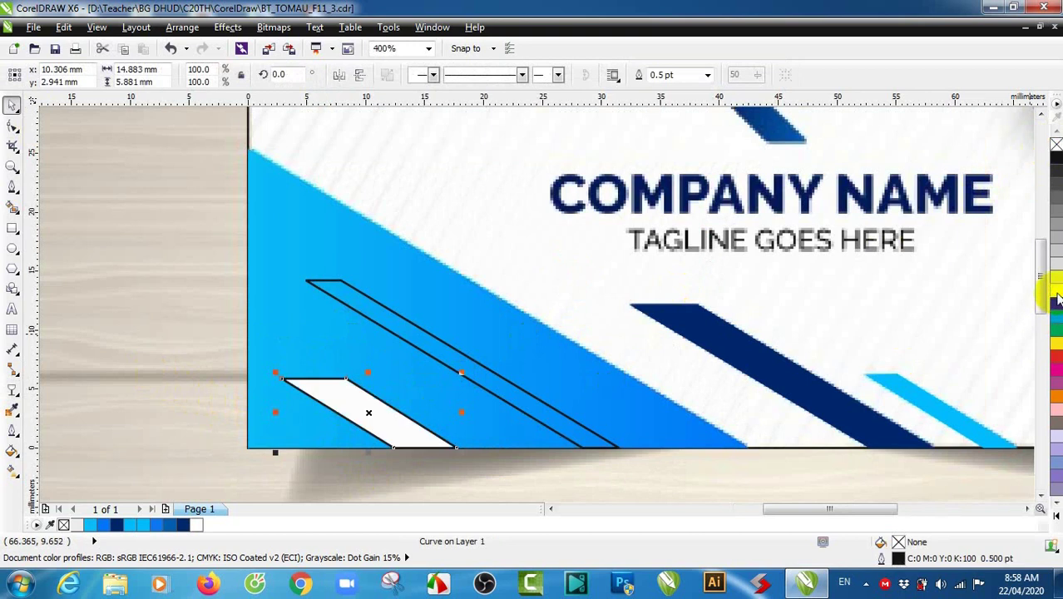
click(515, 389)
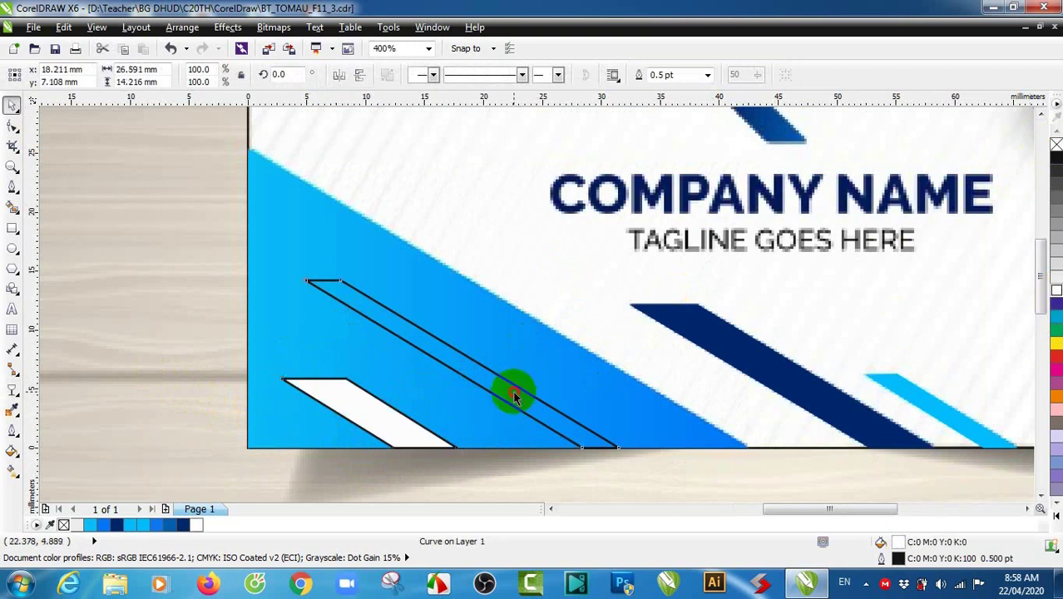
click(1054, 293)
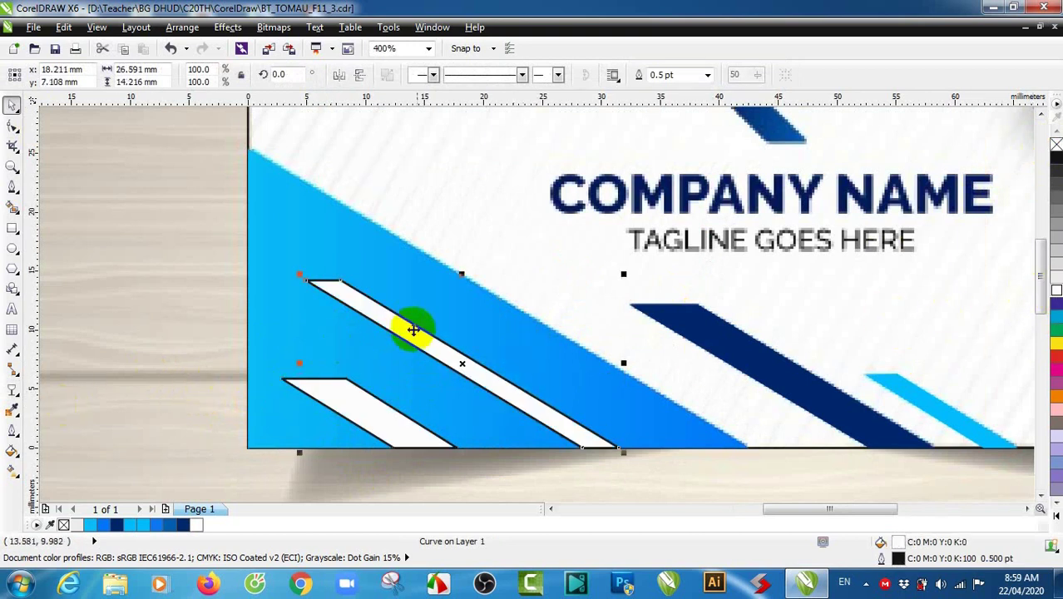
right_click(1057, 145)
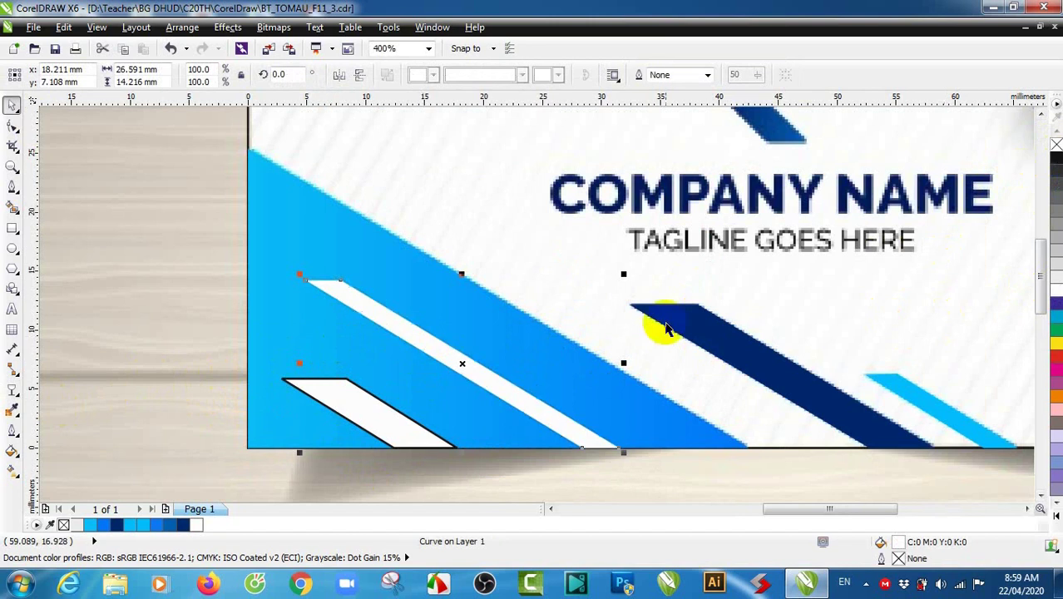
click(397, 428)
right_click(1056, 146)
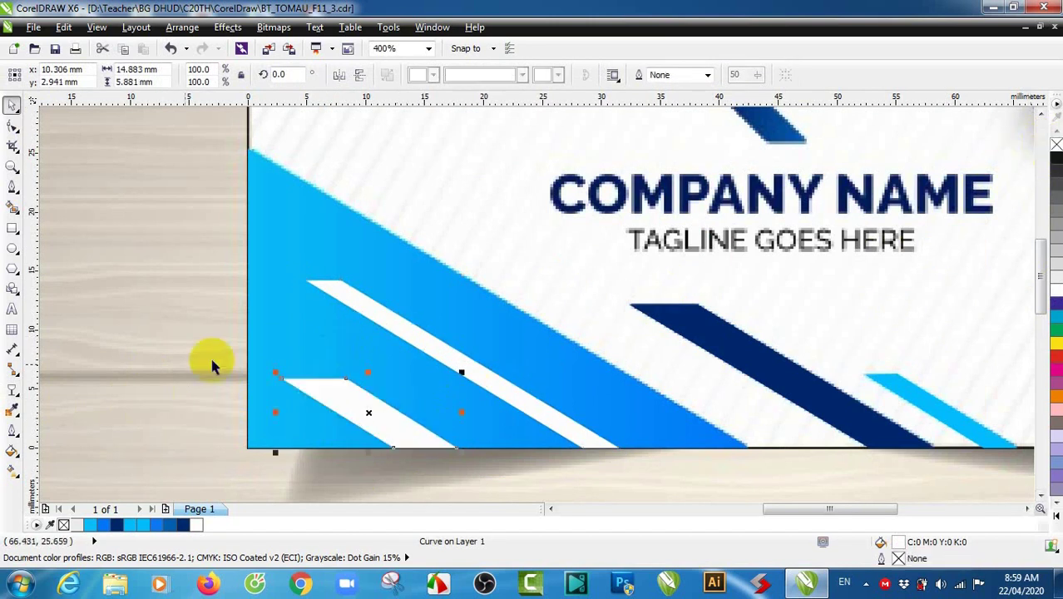
Step: Try a linear transparency along the short white bar, and switch it to a Uniform transparency of 50
click(12, 389)
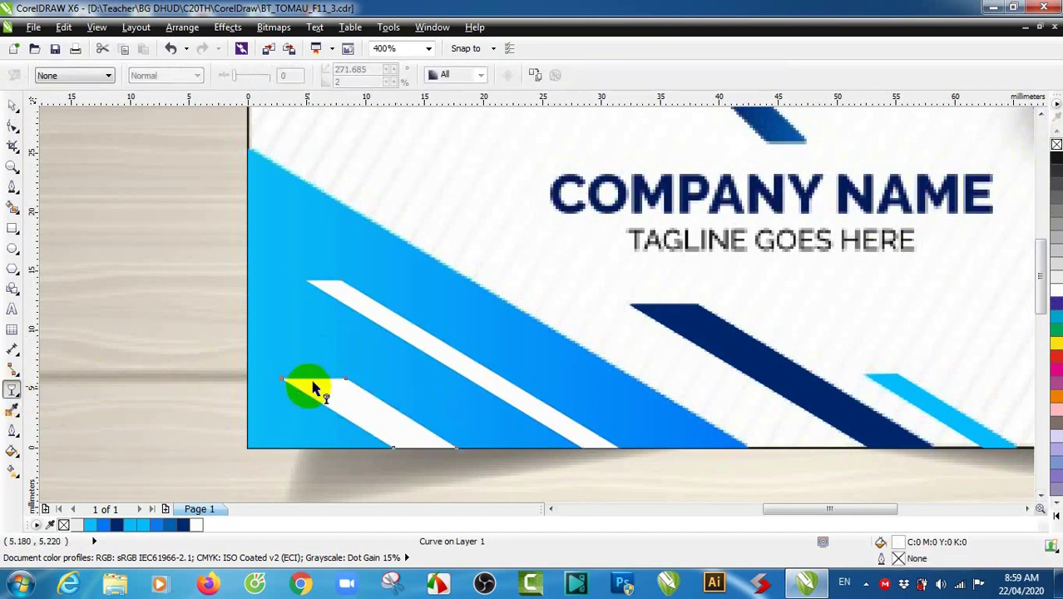
drag(313, 386, 417, 445)
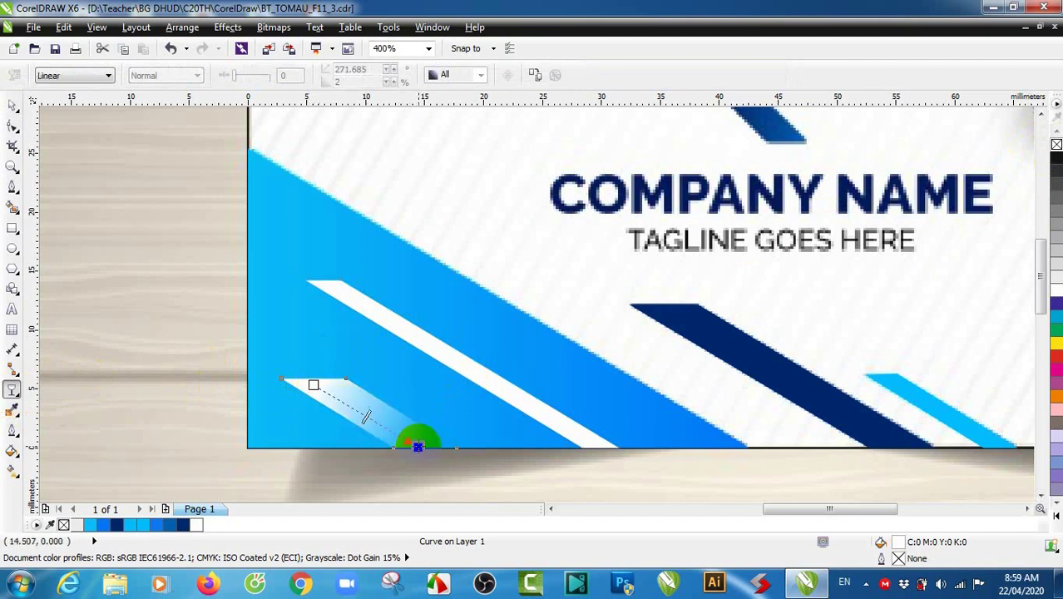
click(314, 385)
drag(314, 385, 314, 383)
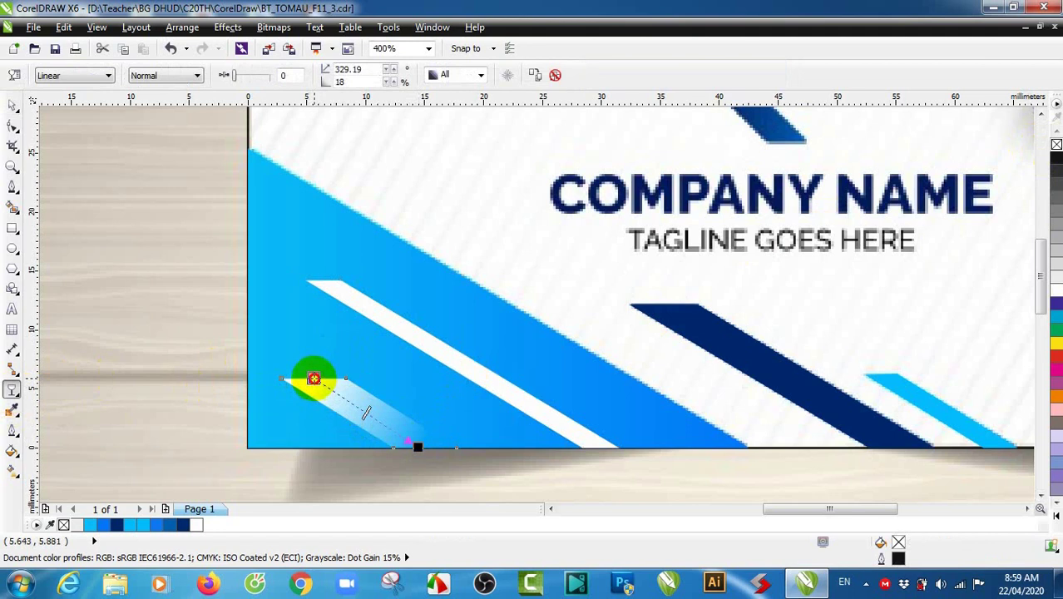
click(417, 445)
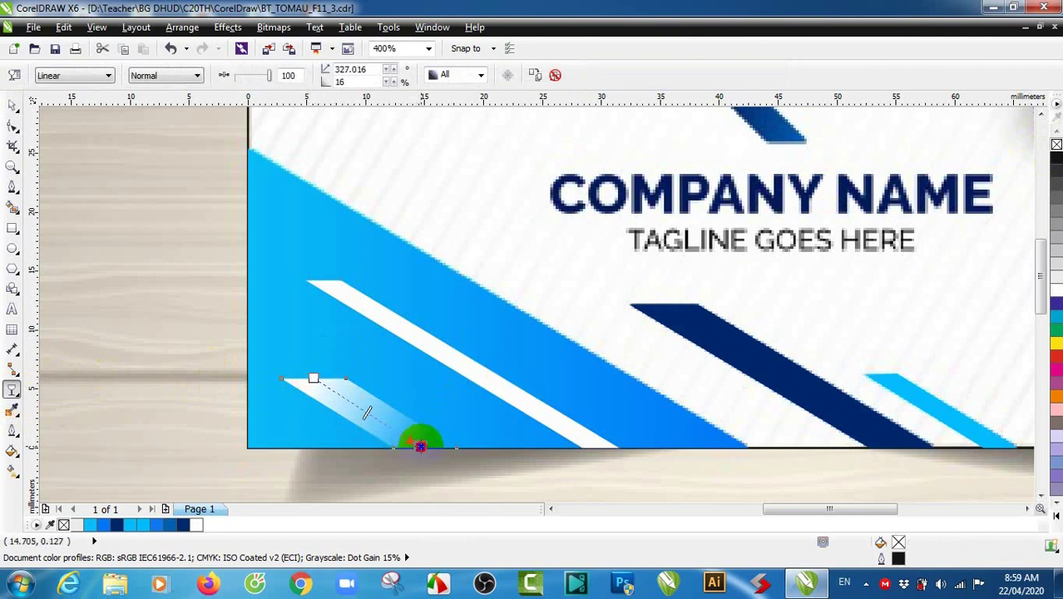
click(85, 76)
click(52, 100)
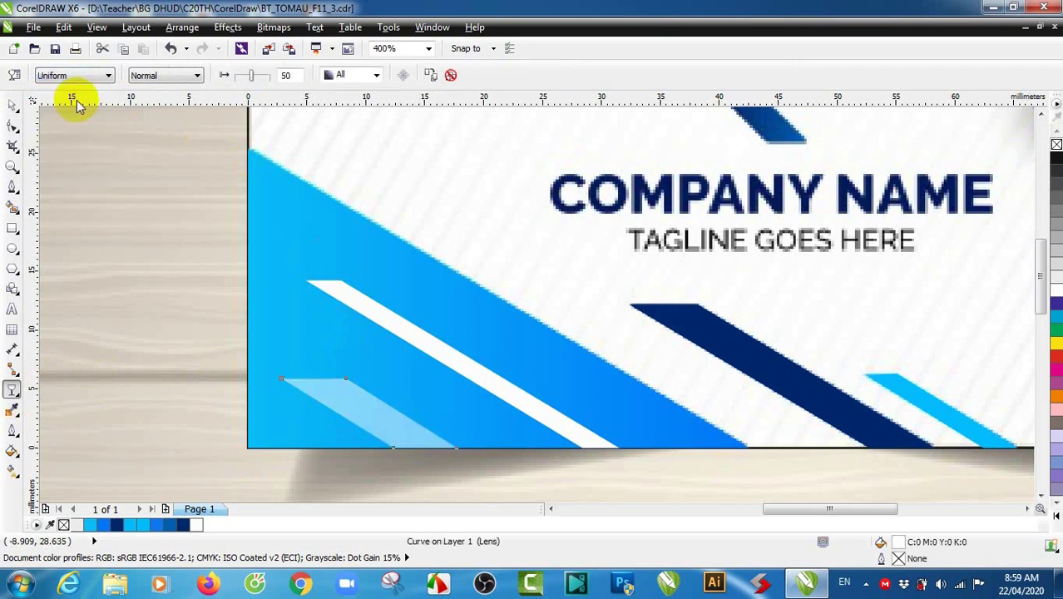
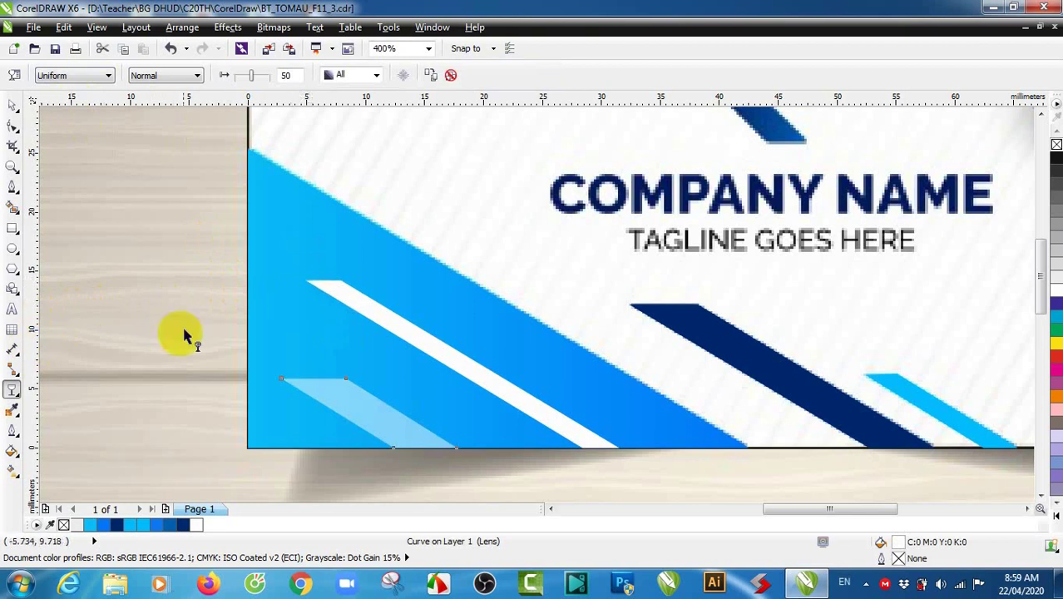
Step: Apply a linear transparency along the long white bar, fading from its upper edge down to the card's bottom edge
click(351, 304)
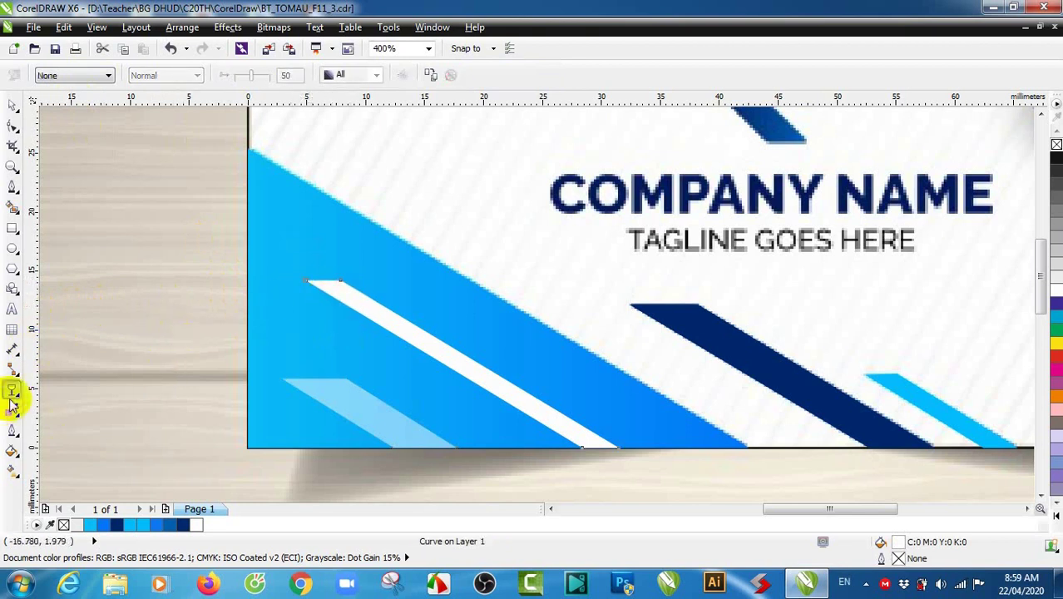
mouse_move(358, 304)
mouse_down()
mouse_move(329, 289)
mouse_move(590, 444)
mouse_up()
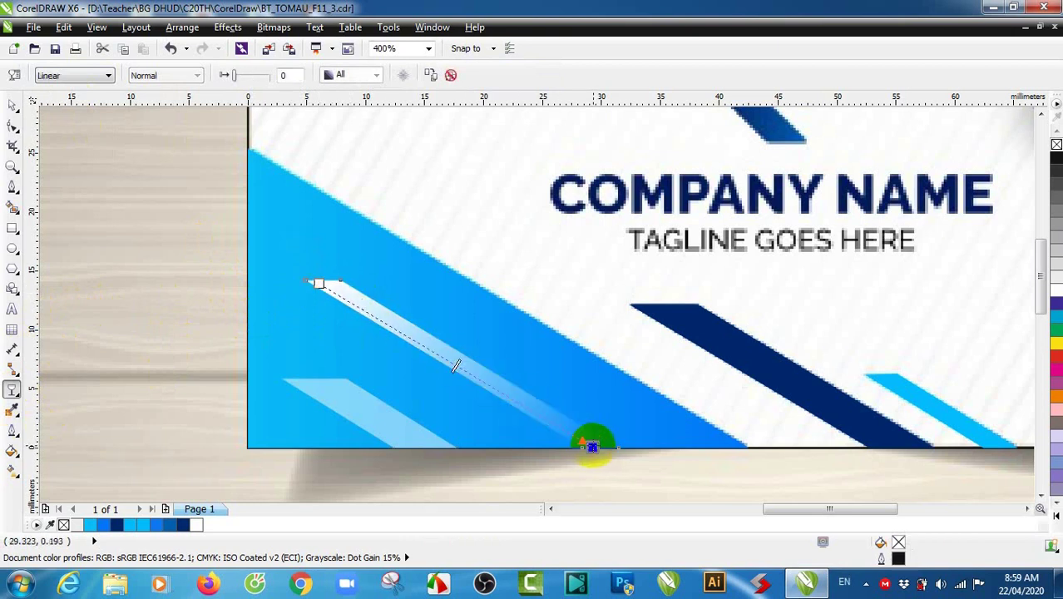
drag(315, 284, 328, 281)
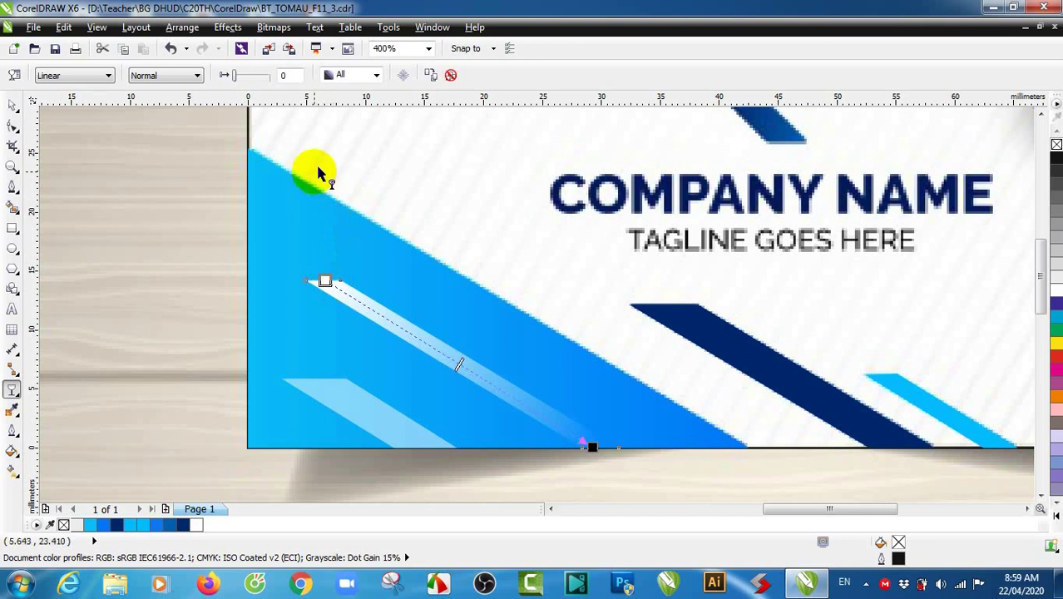
Step: Change the short white bar's transparency type to Linear
click(369, 418)
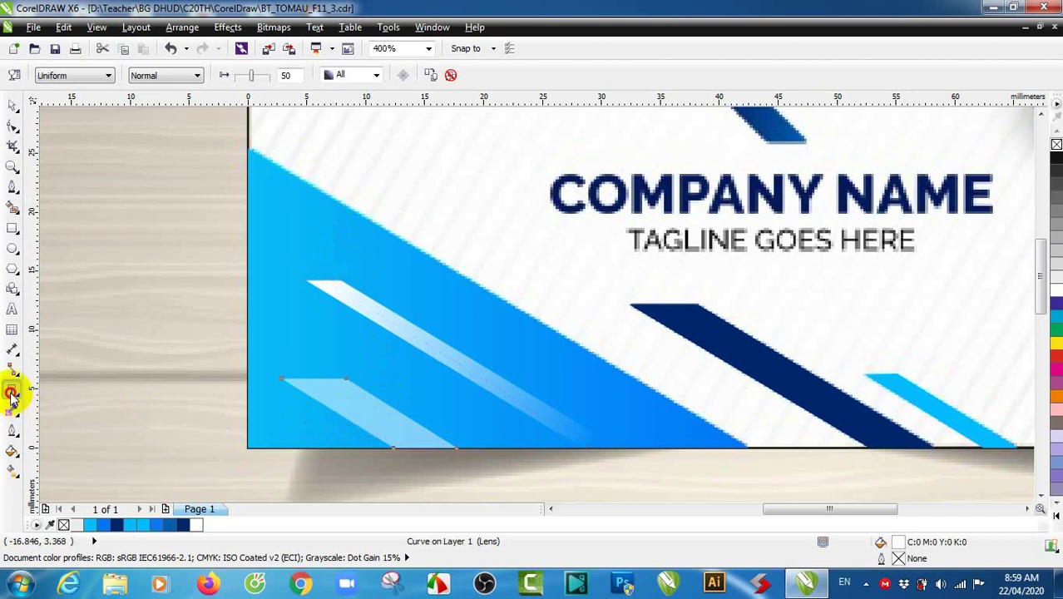
click(375, 438)
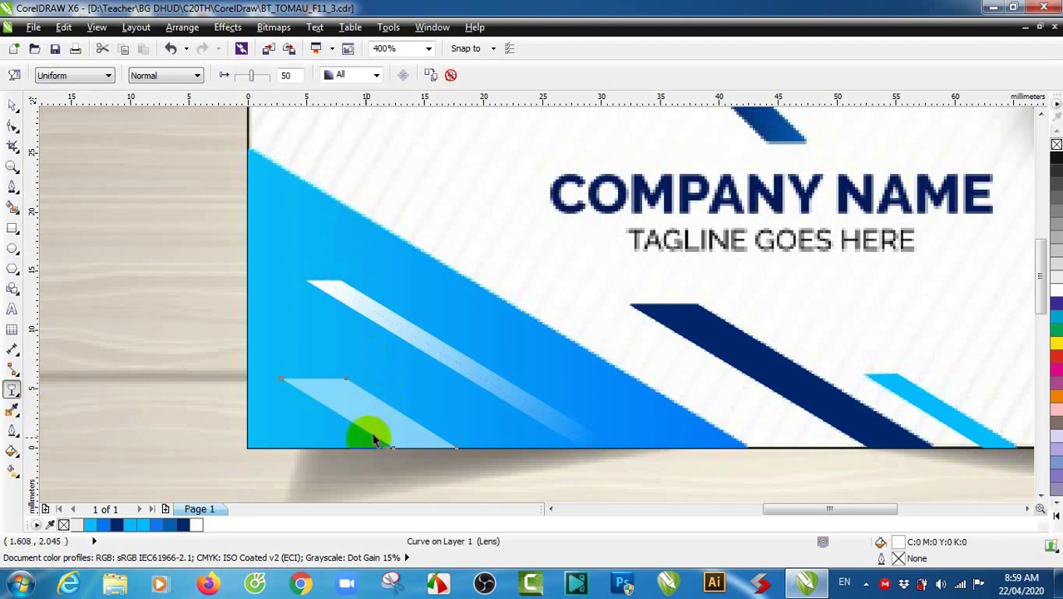
click(72, 75)
click(73, 109)
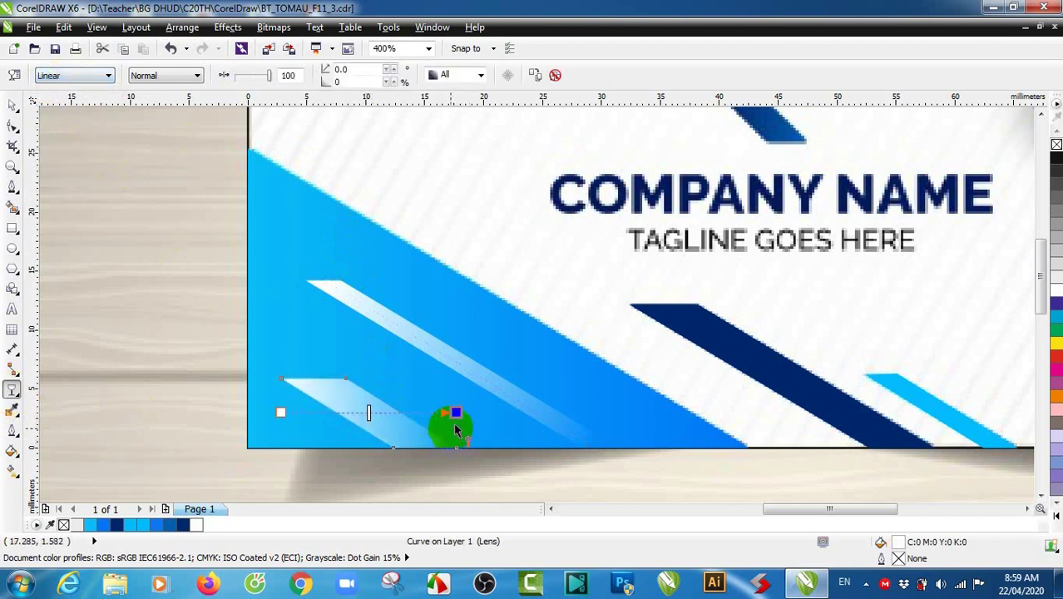
click(506, 426)
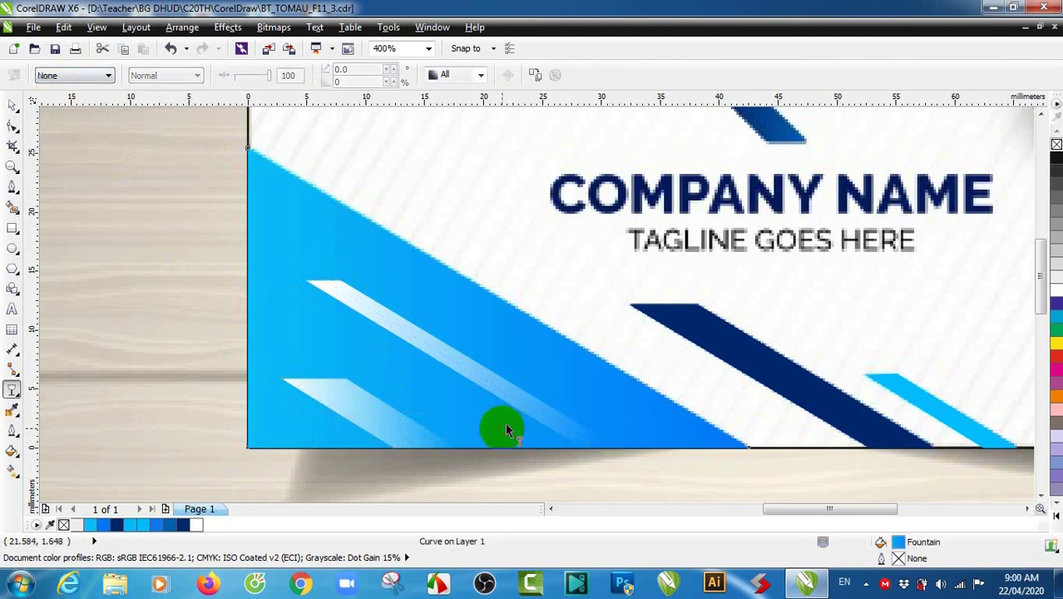
click(391, 413)
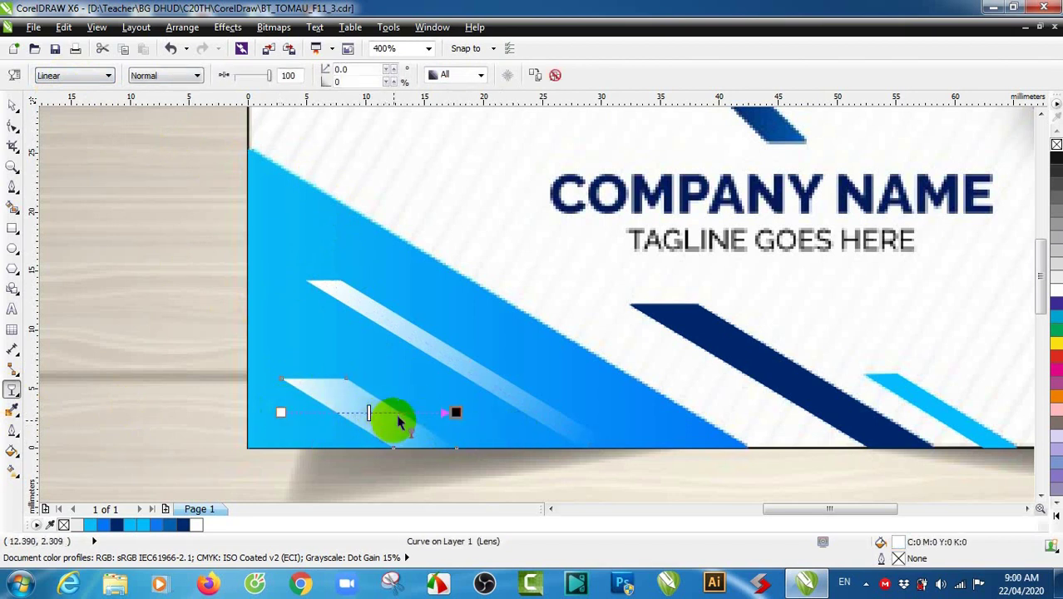
click(459, 416)
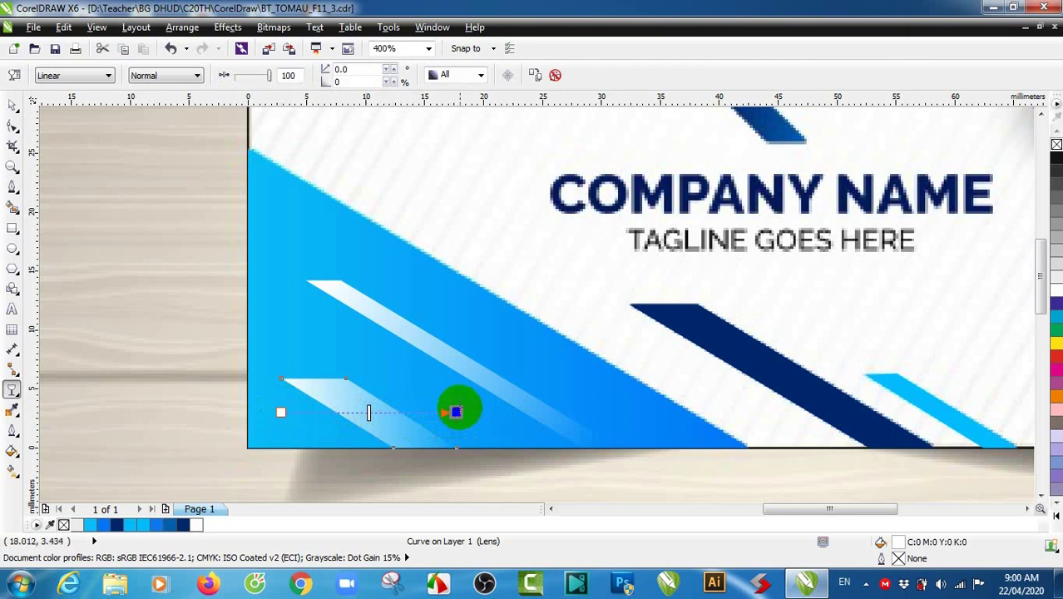
key(Delete)
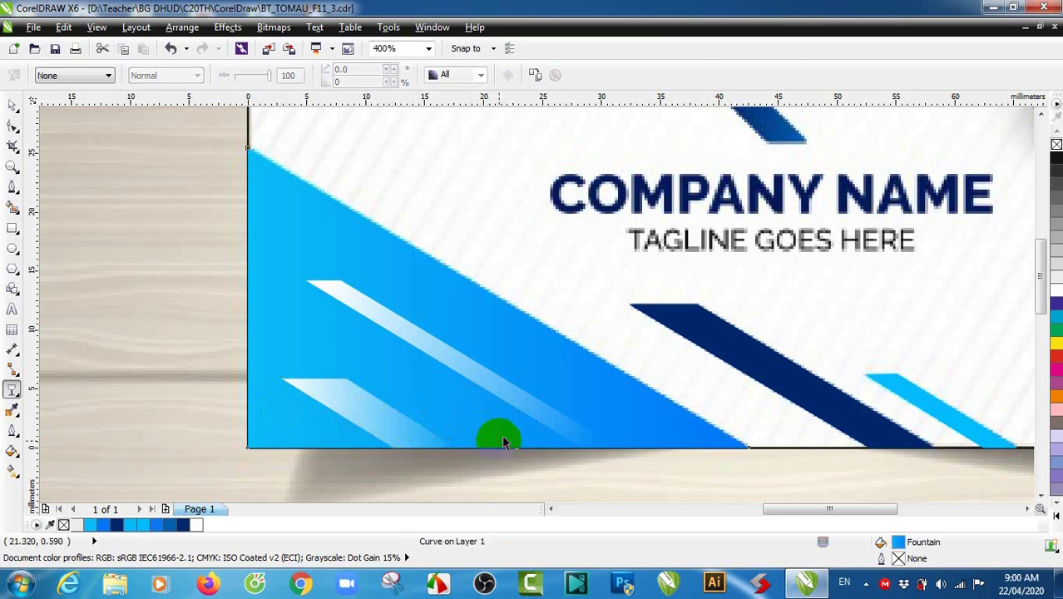
drag(282, 413, 451, 413)
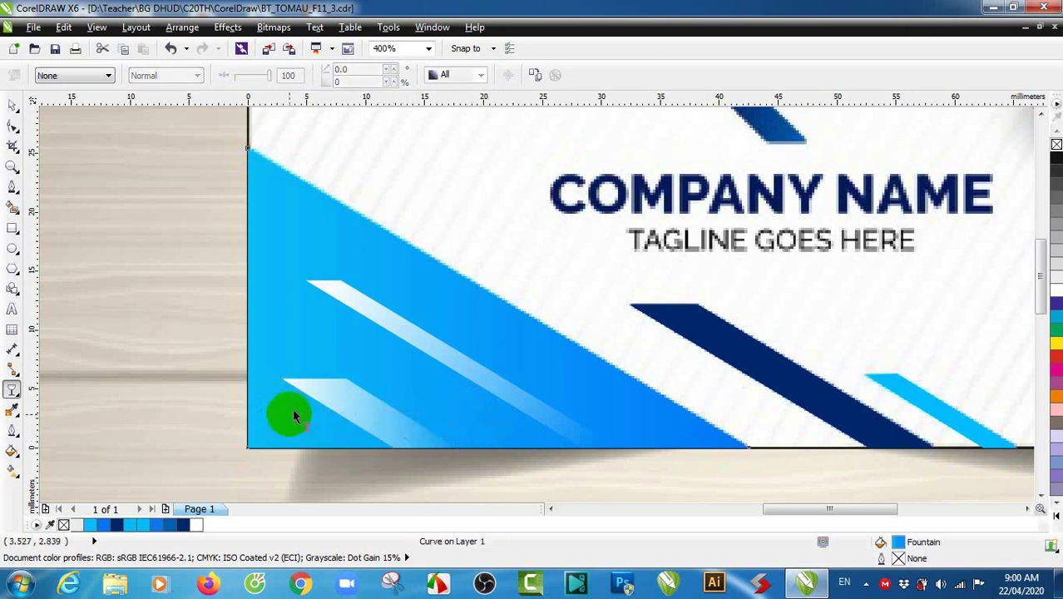
drag(287, 413, 455, 413)
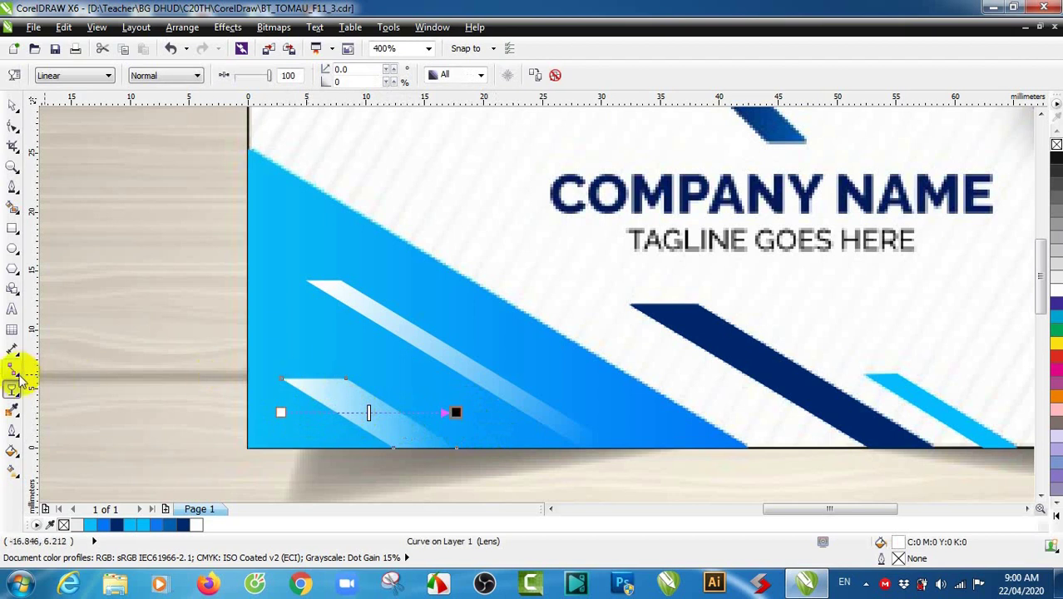
Step: Run the short white bar's linear transparency diagonally along the bar, from its upper edge down to the card's bottom edge
drag(313, 384, 497, 449)
click(310, 378)
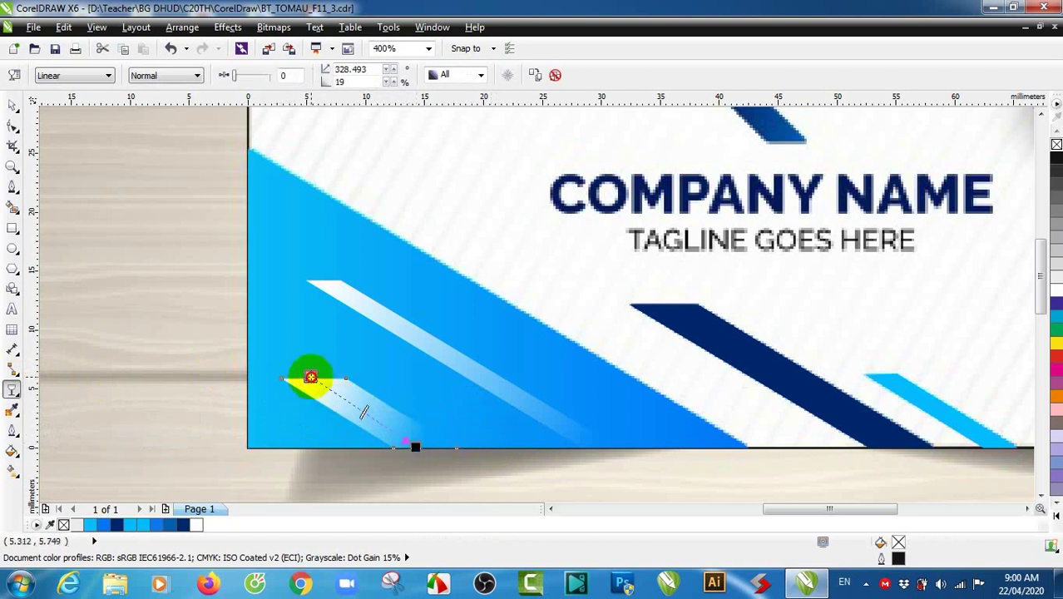
drag(310, 378, 515, 455)
Step: Save the document and deselect the short white bar
scroll(456, 366, down, 2)
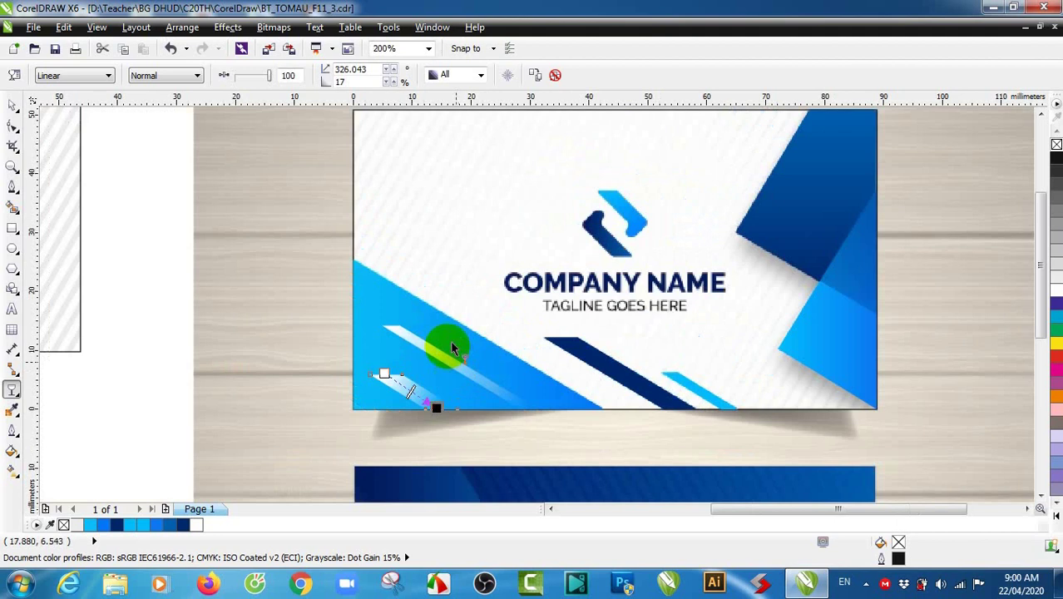
scroll(183, 210, down, 2)
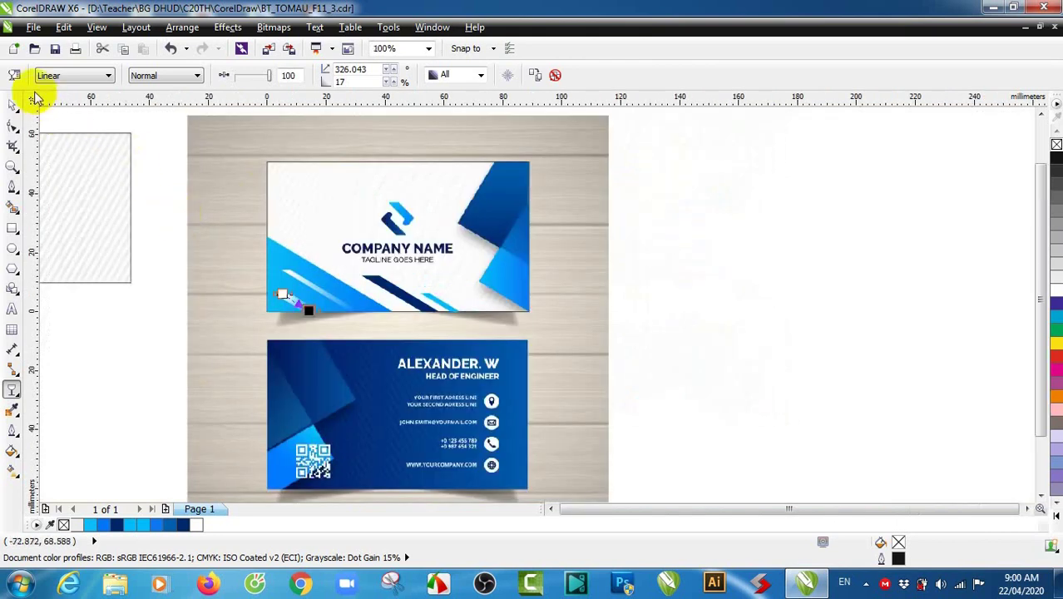
click(55, 50)
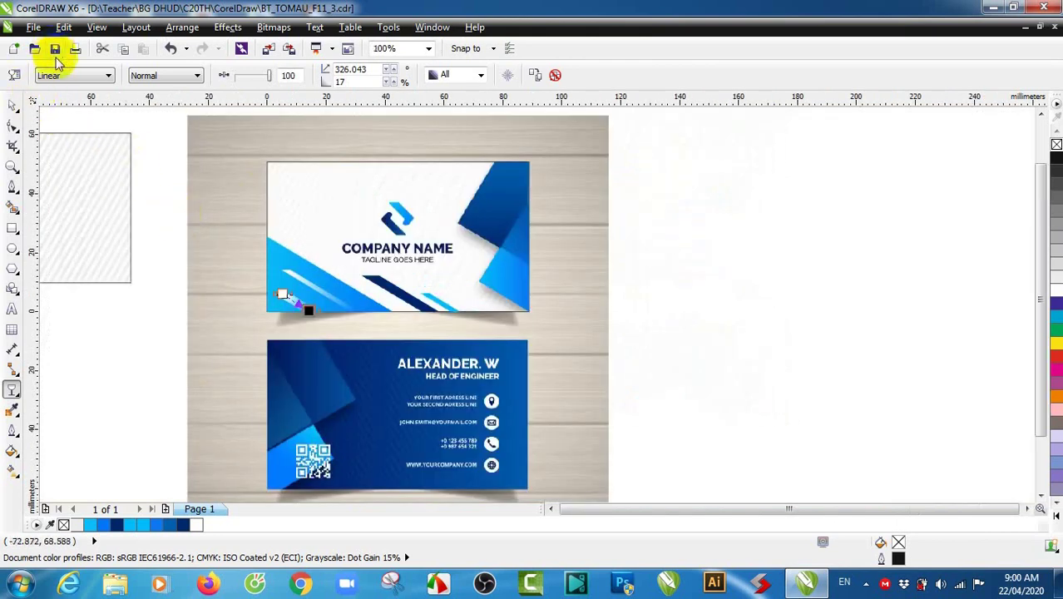
click(110, 123)
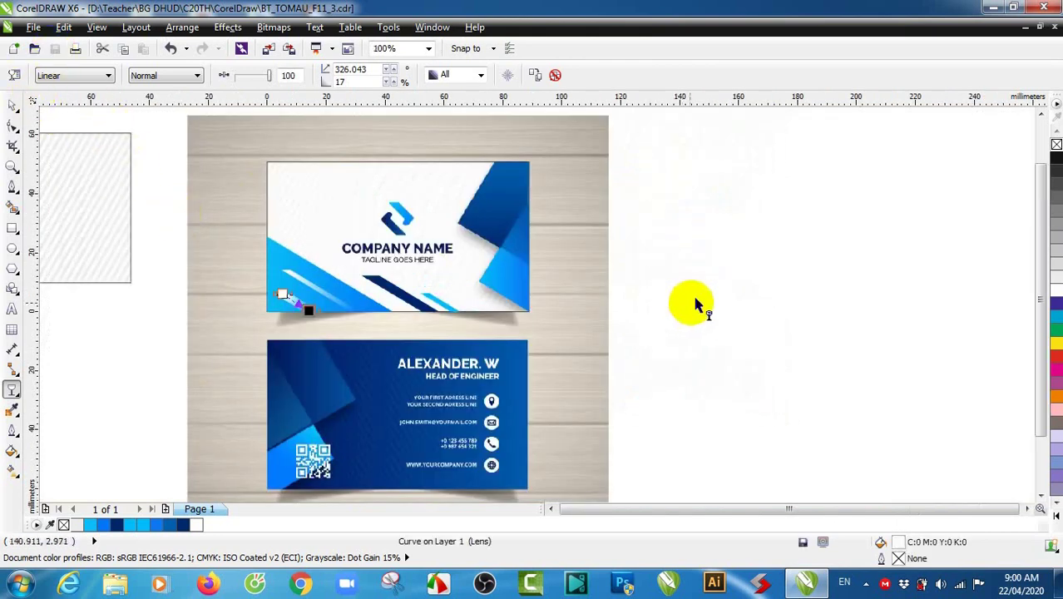
click(624, 328)
click(12, 106)
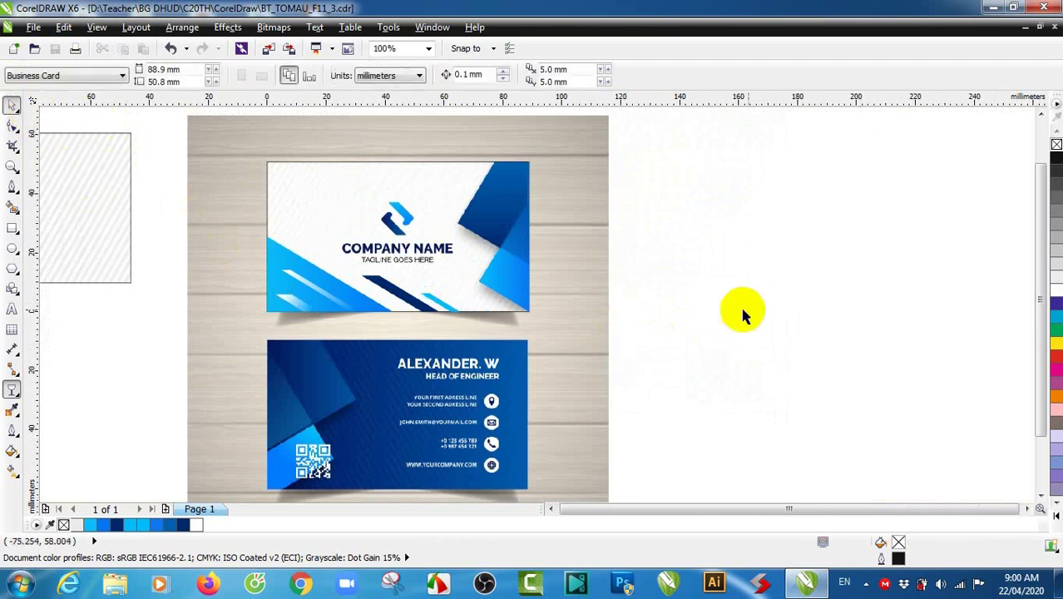
Step: Unlock the reference image and move it off the page, to the right of the card artwork
drag(569, 315, 901, 357)
right_click(580, 259)
click(617, 270)
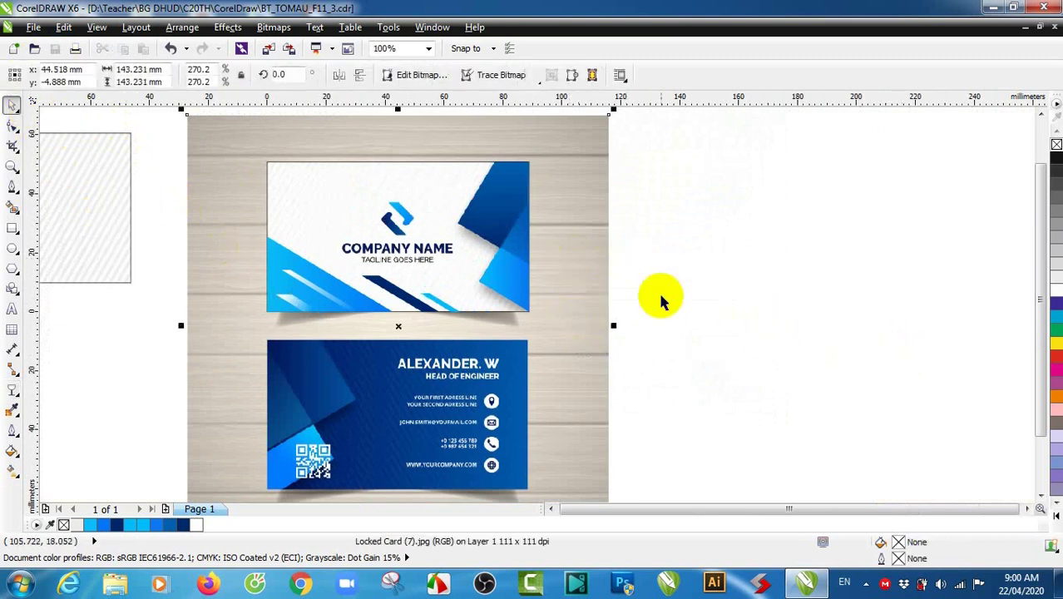
drag(588, 290, 919, 309)
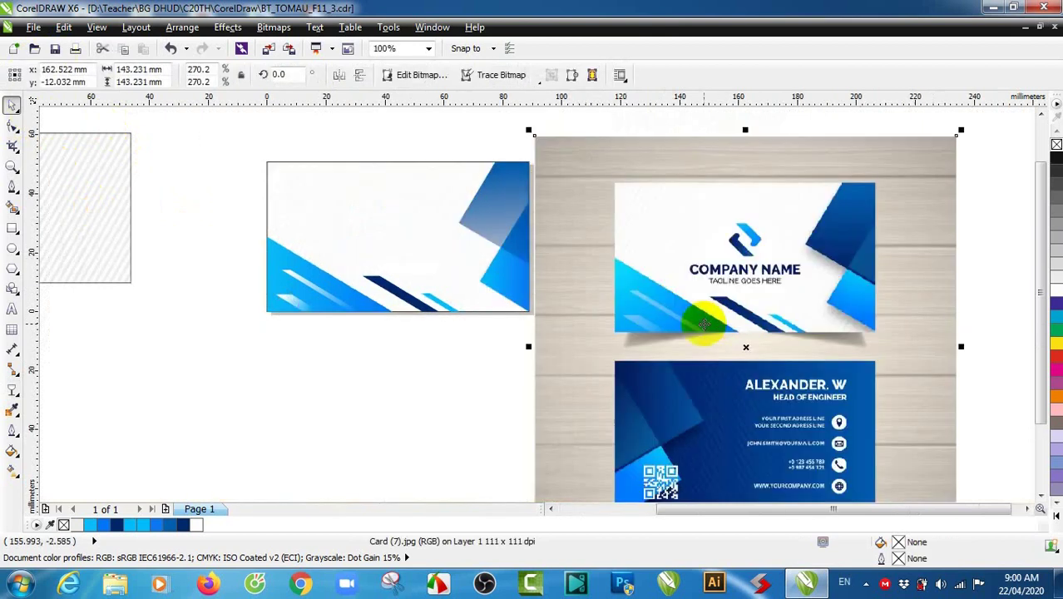
Step: Move the reference image further from the card artwork, leaving a clear gap beyond the page's right edge
drag(649, 312, 683, 310)
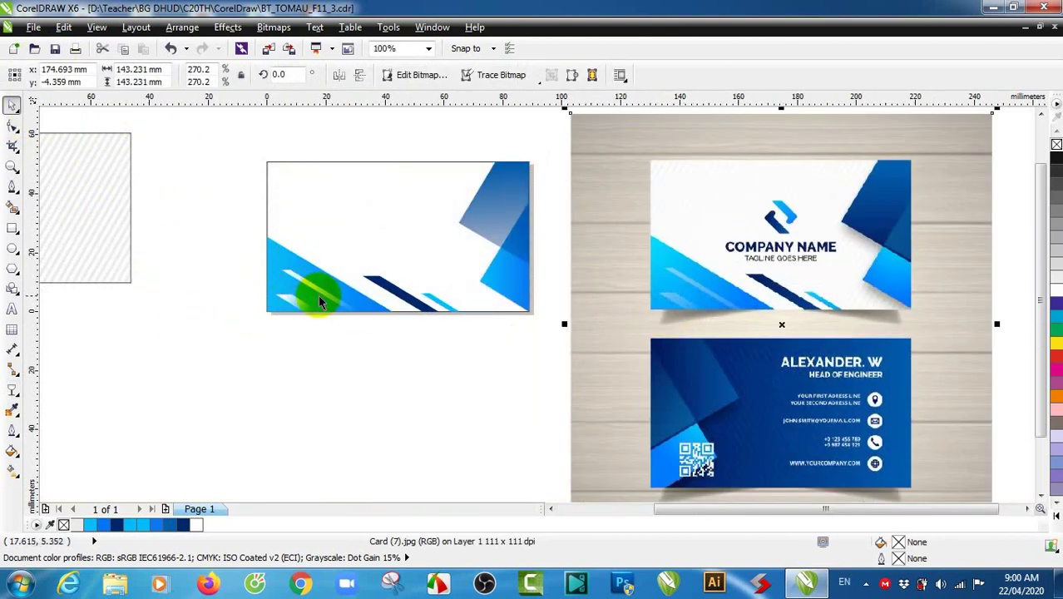
scroll(289, 243, up, 1)
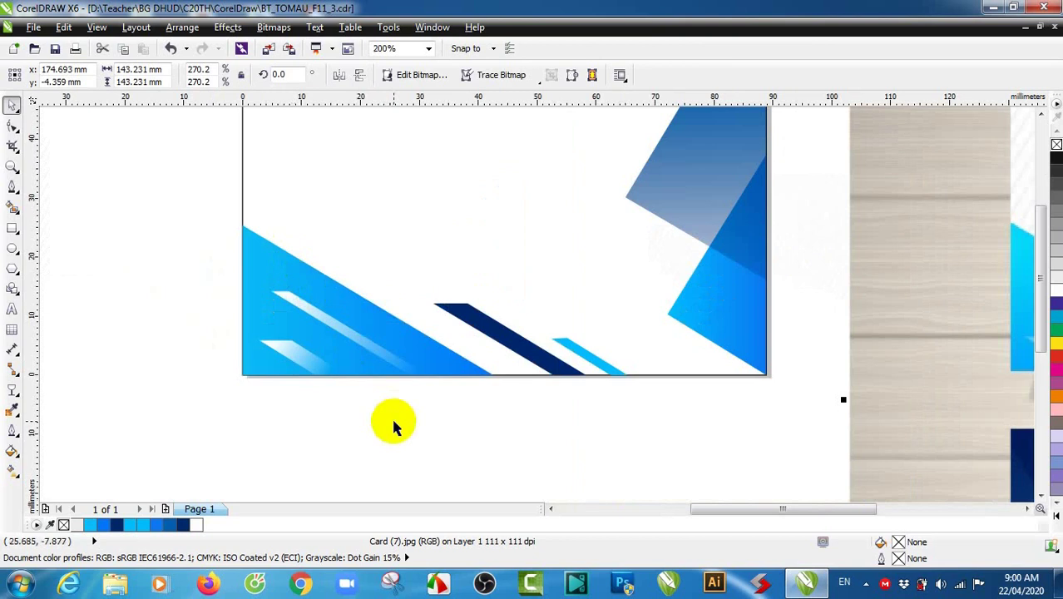
scroll(588, 416, down, 1)
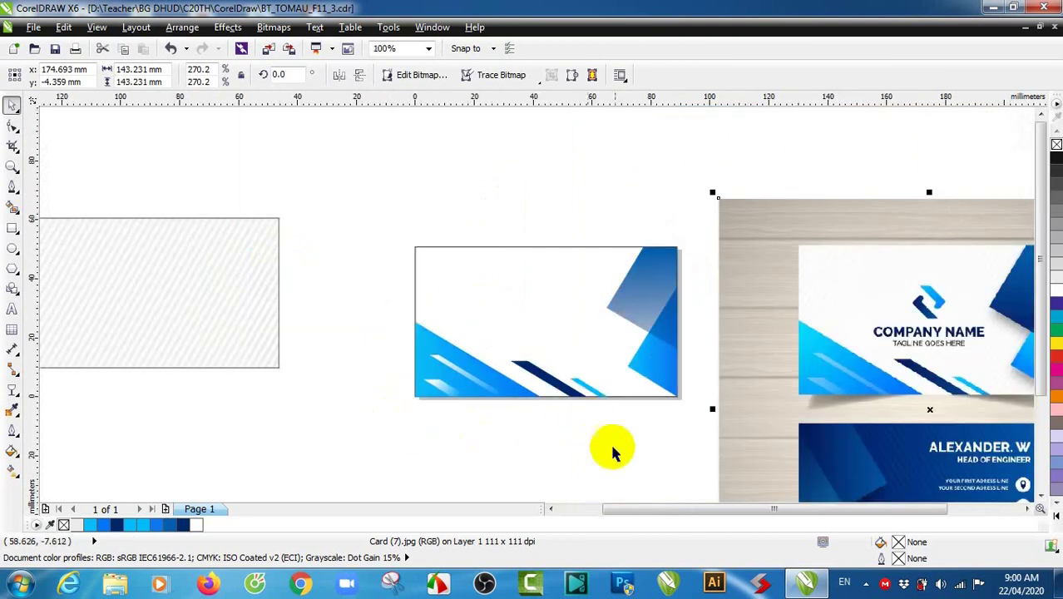
drag(667, 516, 736, 514)
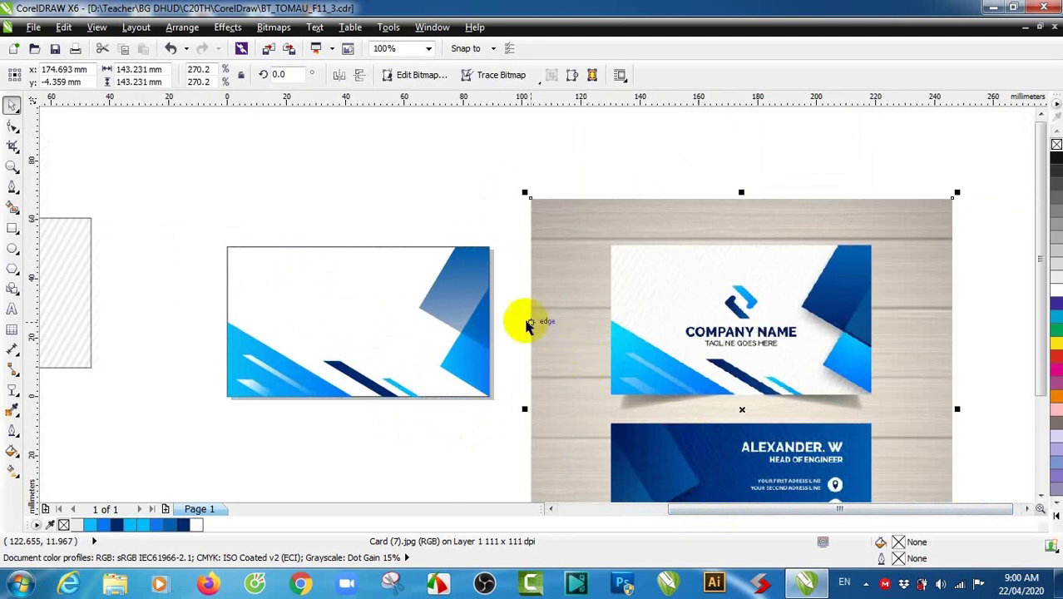
Step: Try starting the upper dark-blue shape's vertical linear transparency near its middle, keeping the fade straight down to the card's lower part
click(438, 285)
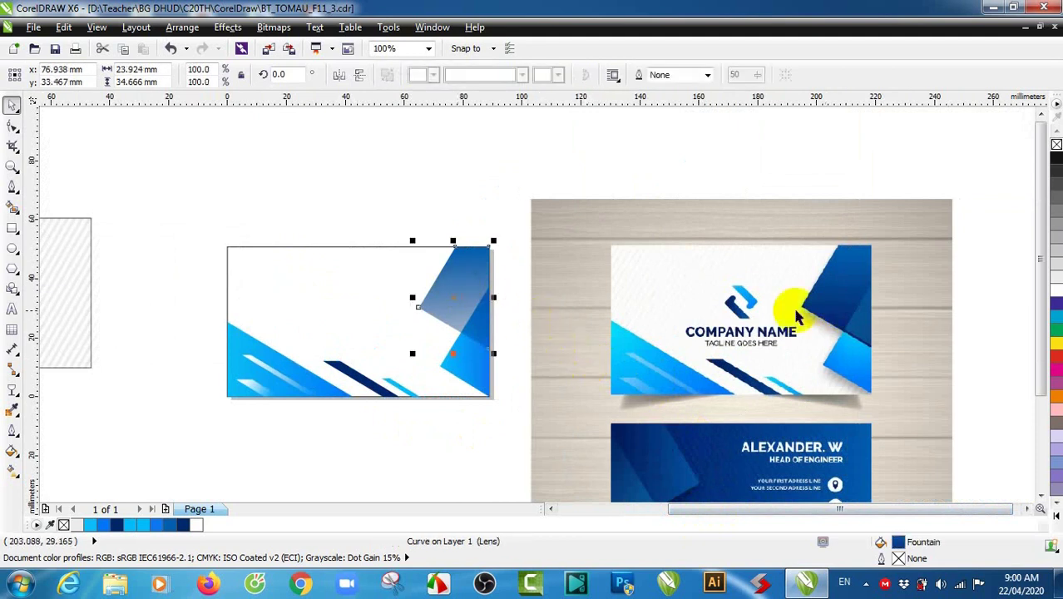
scroll(553, 298, up, 1)
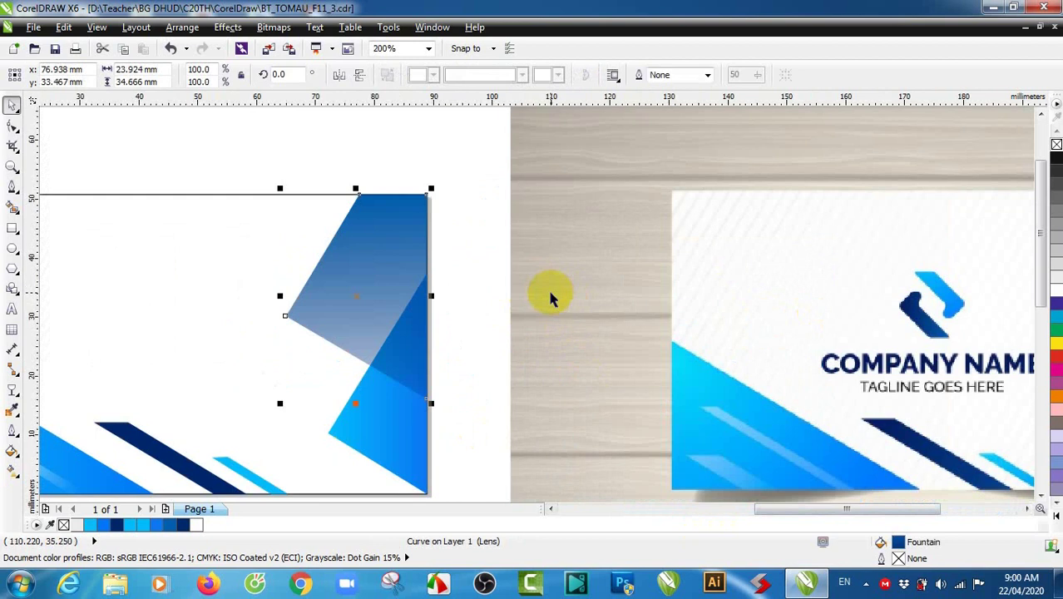
click(13, 388)
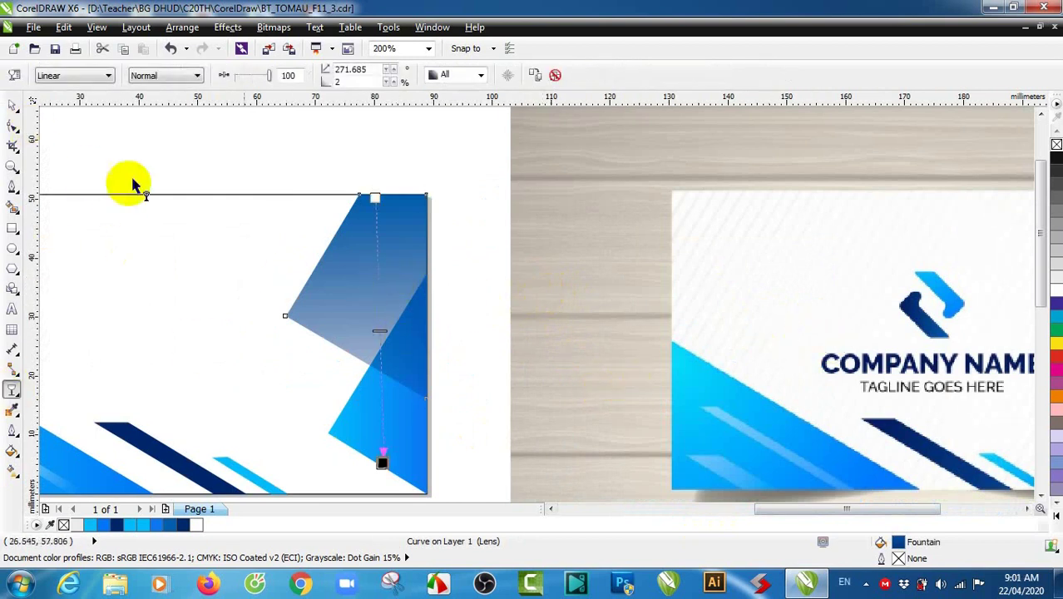
drag(375, 197, 375, 281)
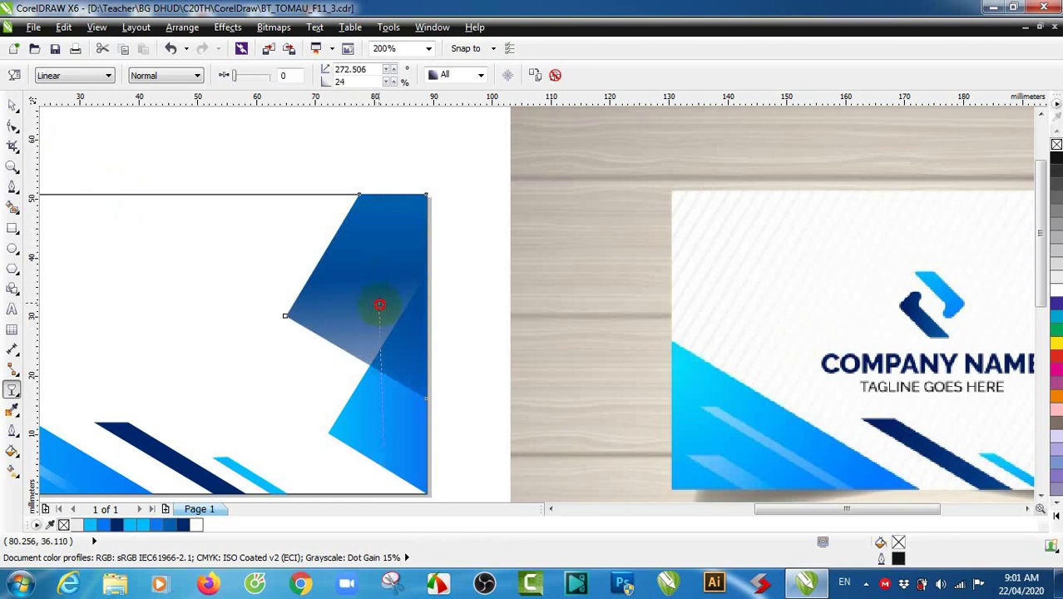
drag(379, 298, 379, 276)
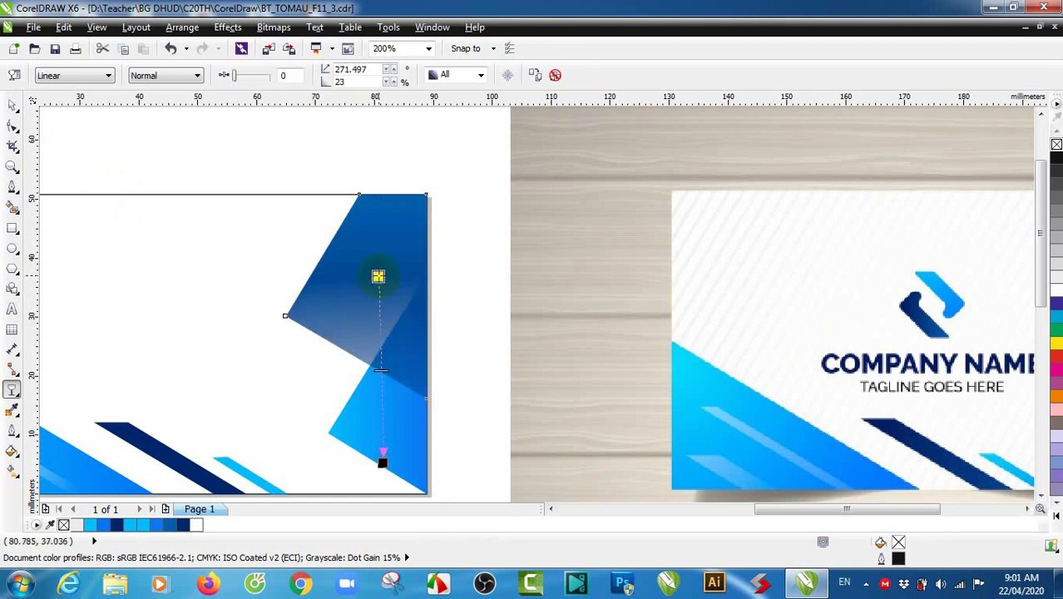
click(402, 422)
mouse_move(397, 452)
mouse_down()
mouse_move(378, 454)
mouse_move(378, 414)
mouse_move(377, 468)
mouse_up()
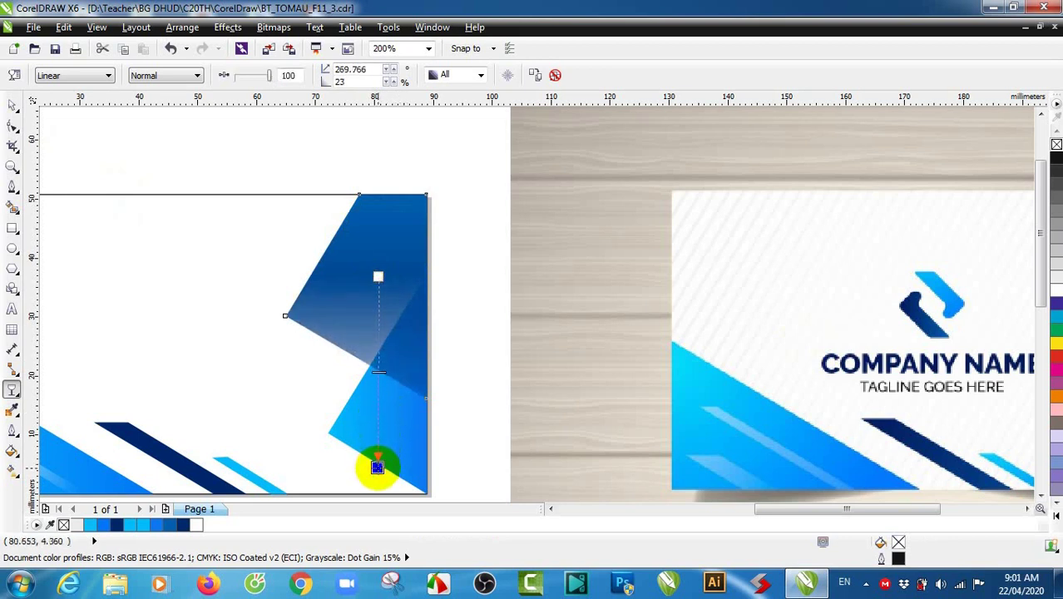
scroll(456, 383, down, 2)
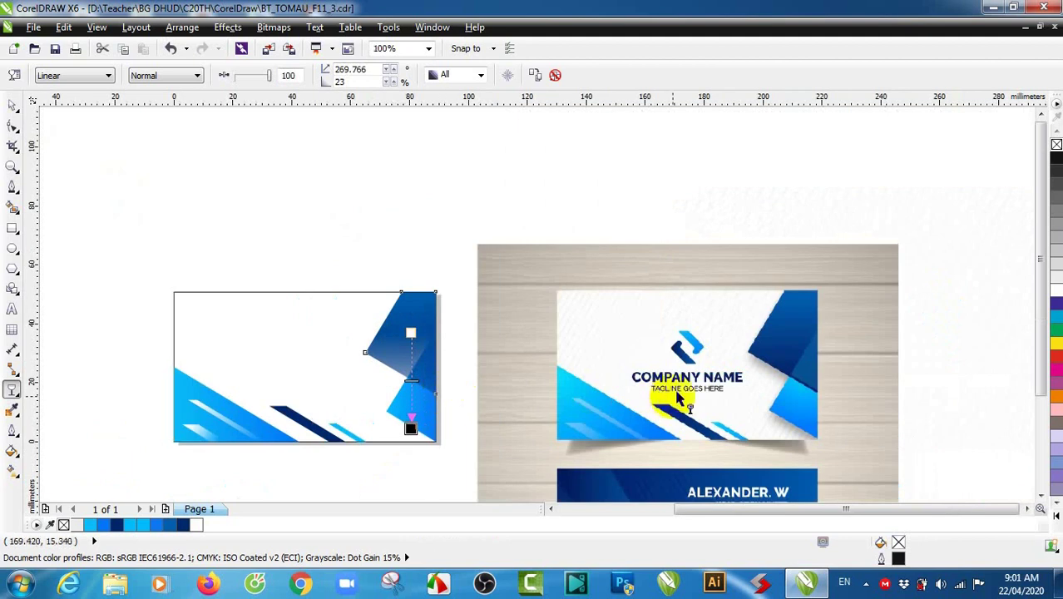
Step: Move the reference image up and closer to the card's right edge for side-by-side comparison
click(10, 105)
click(226, 162)
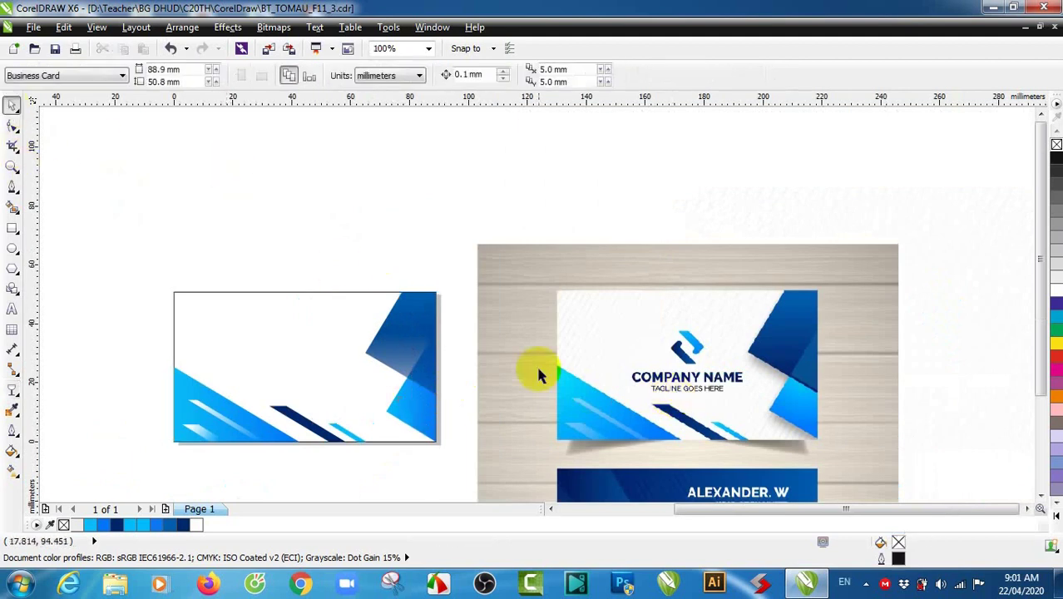
click(586, 352)
drag(586, 352, 573, 311)
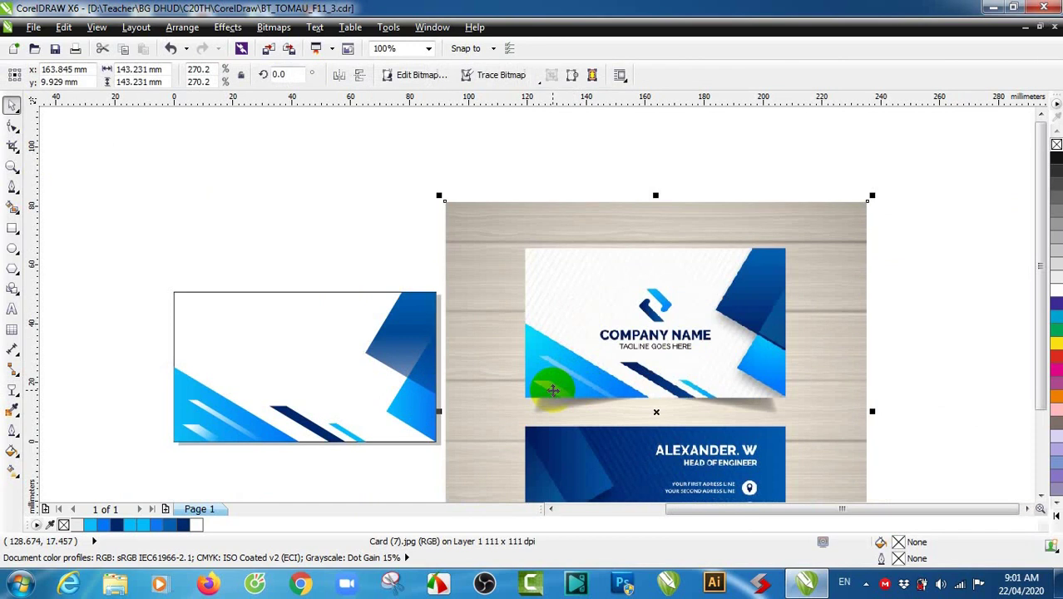
drag(554, 391, 397, 358)
Step: Redirect the upper dark-blue shape's linear transparency diagonally, from the shape's middle down to a point beyond the card's right edge
click(397, 357)
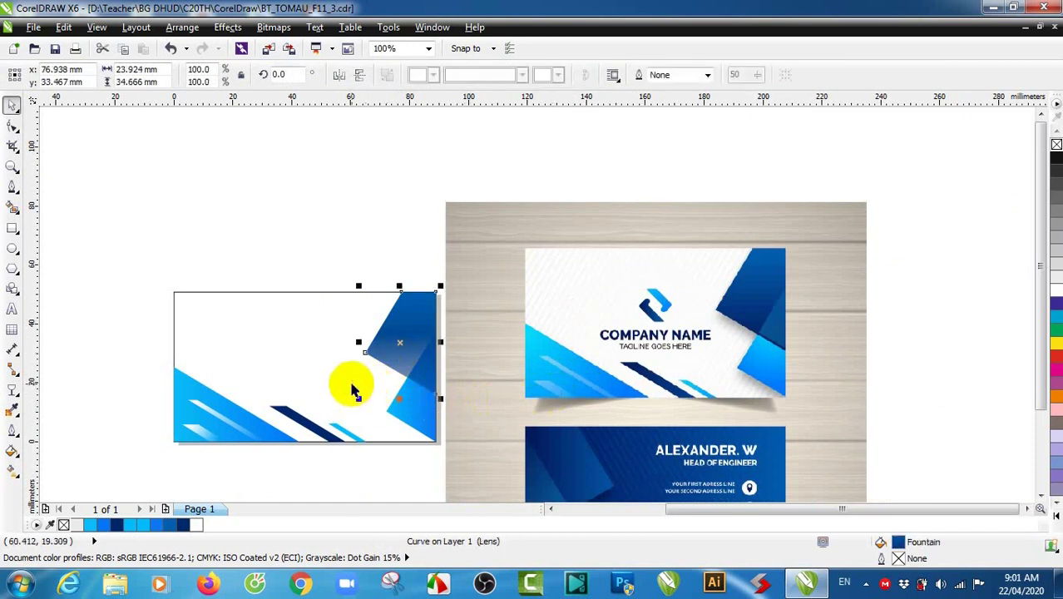
scroll(351, 387, up, 1)
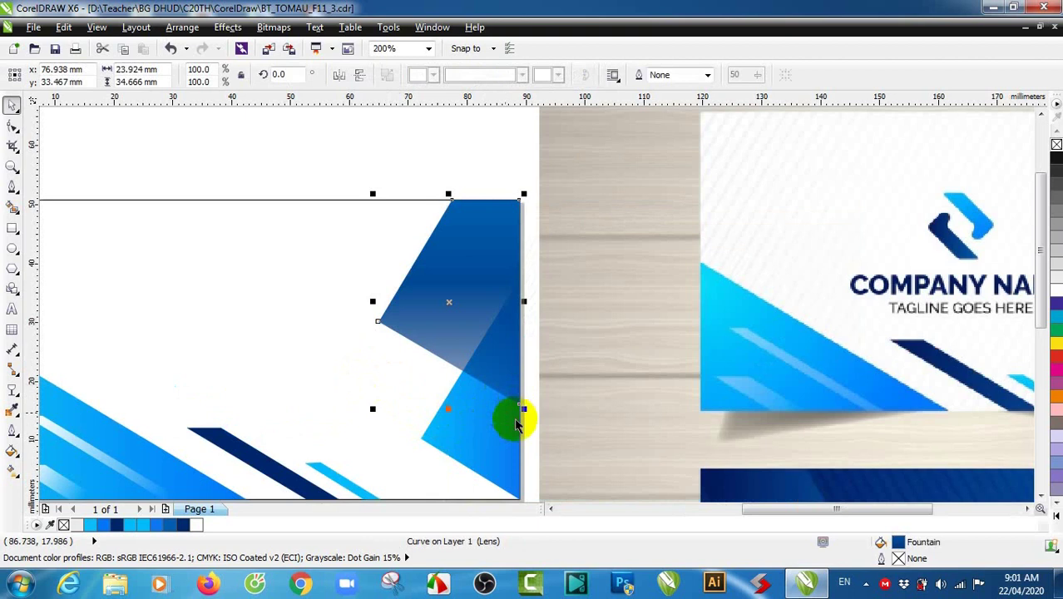
scroll(740, 430, down, 1)
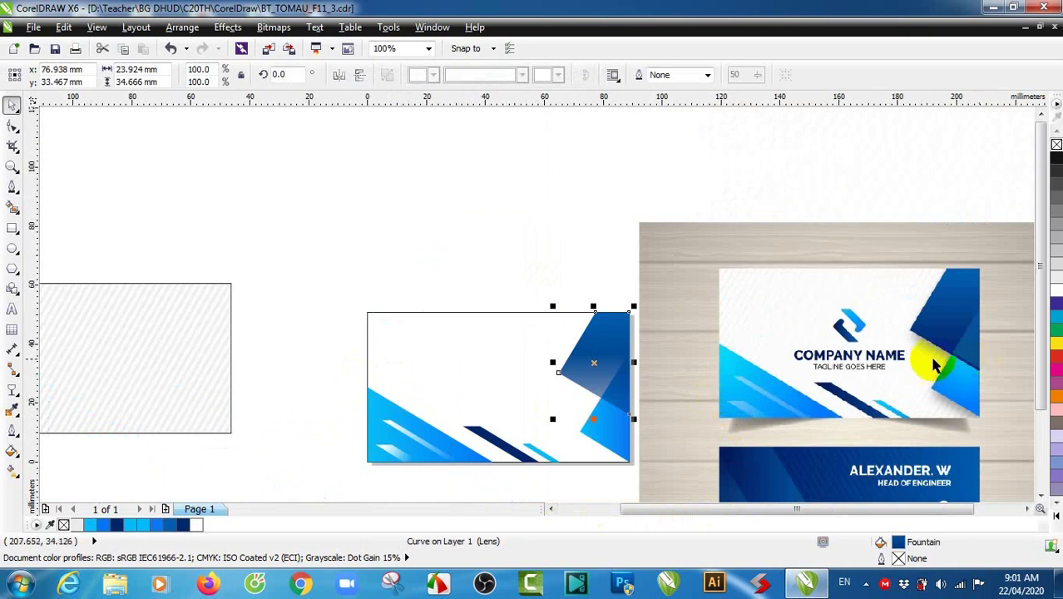
scroll(674, 408, up, 1)
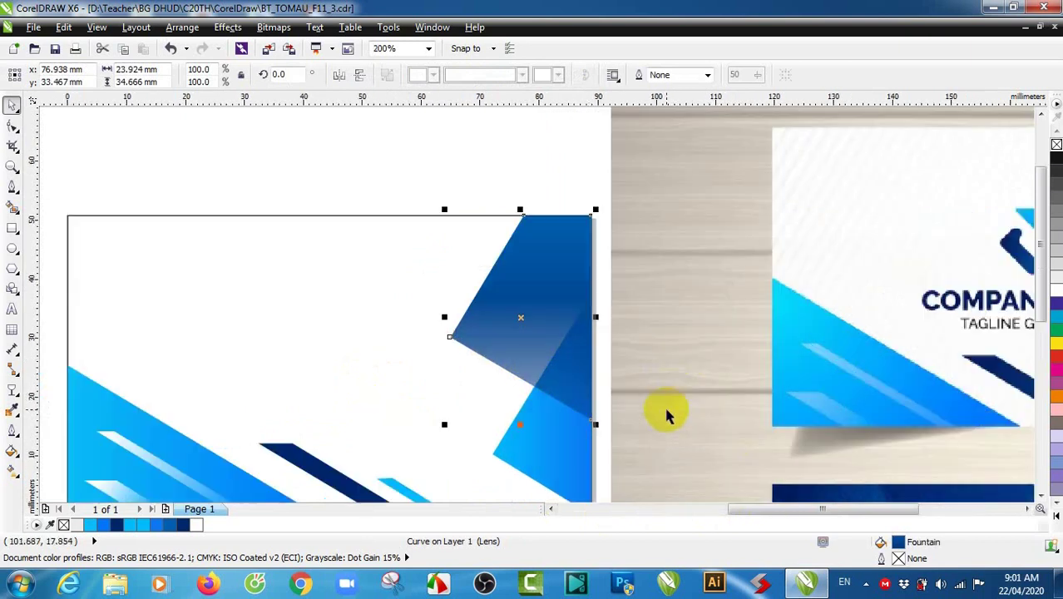
drag(768, 505, 784, 505)
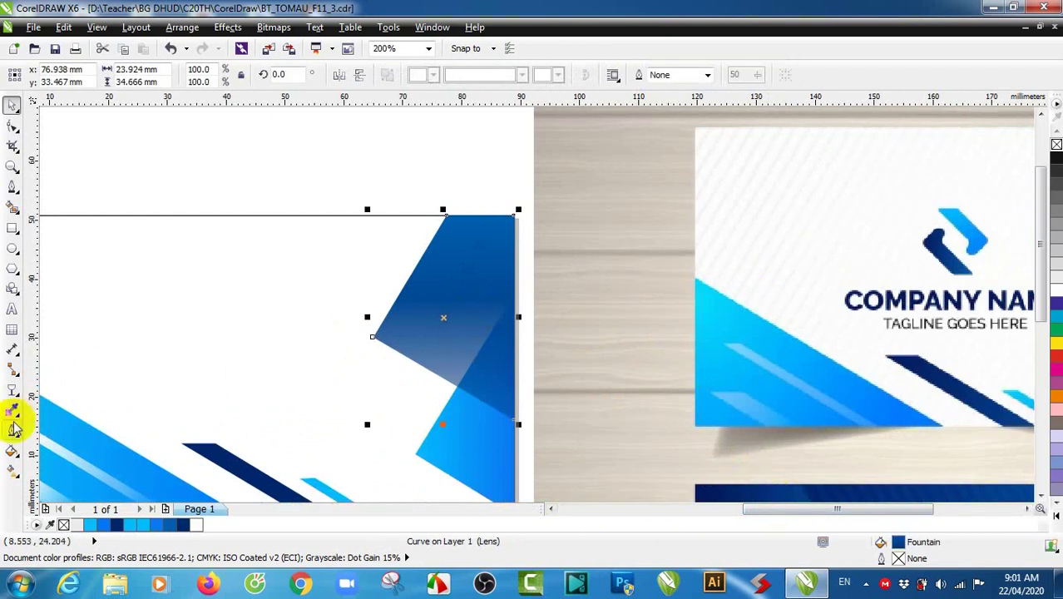
click(12, 391)
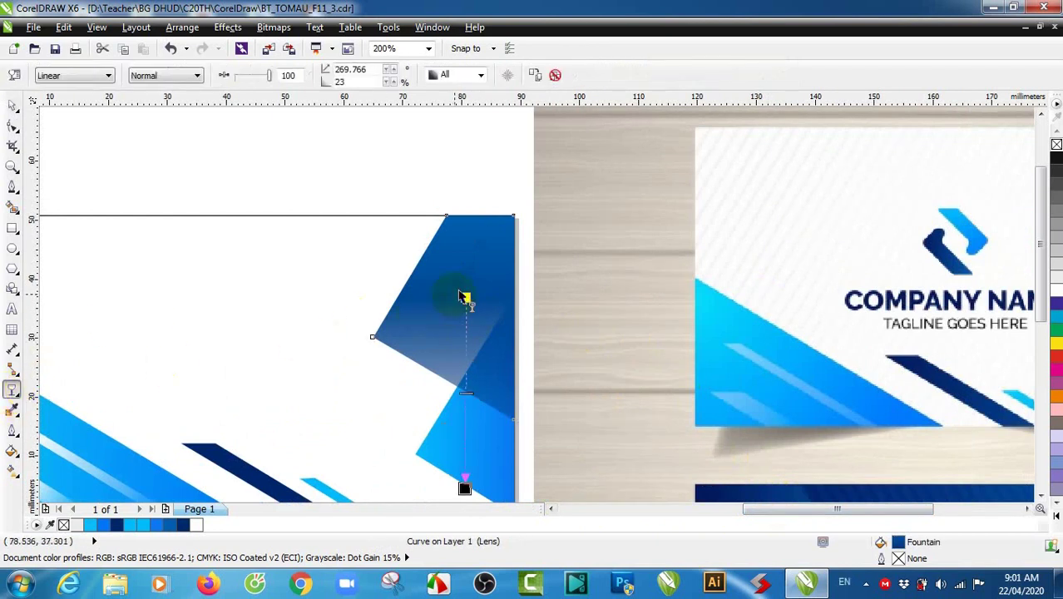
drag(457, 297, 405, 297)
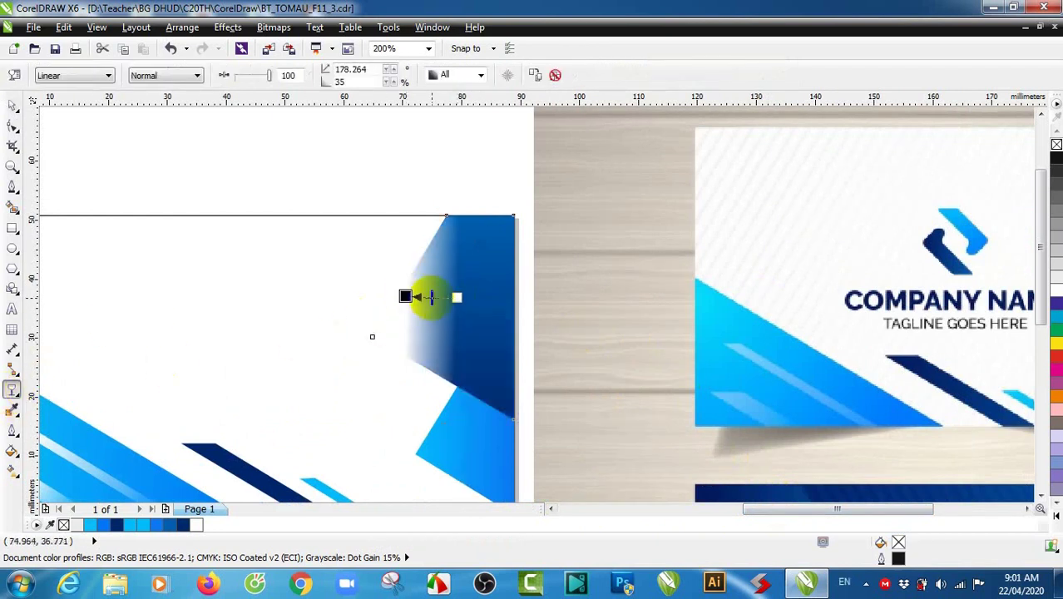
key(ctrl+z)
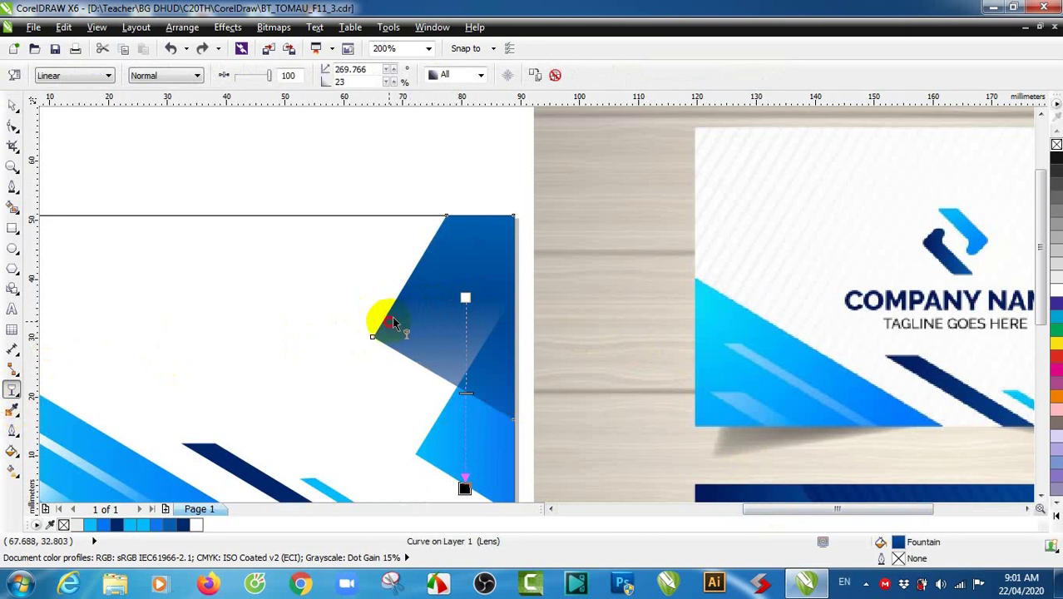
drag(390, 321, 435, 292)
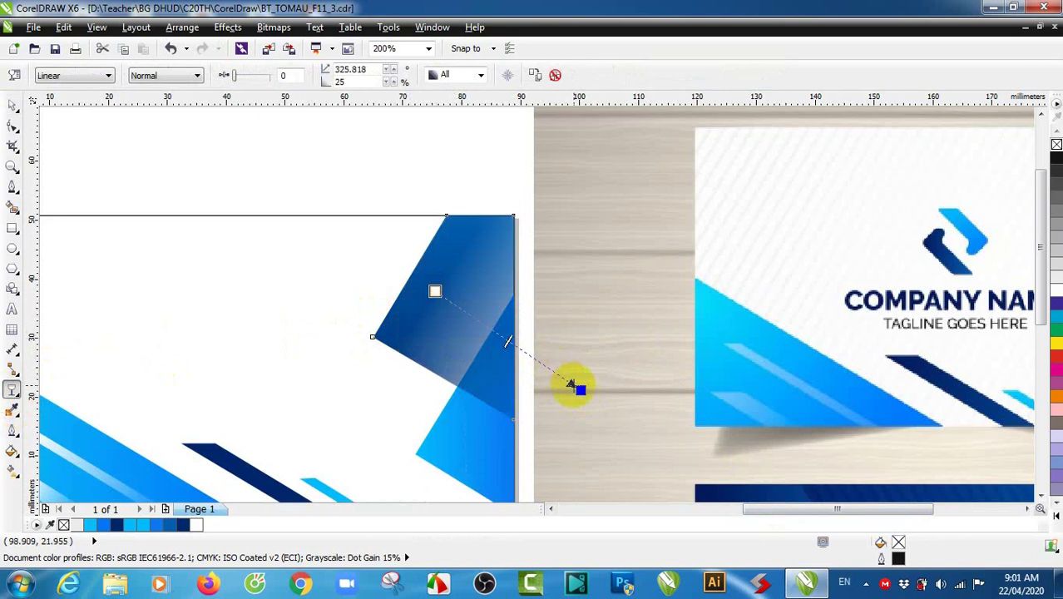
drag(571, 385, 596, 398)
Step: Shift the diagonal transparency's start inward and its end further outward, to an angle of about 324.3° and 24% edge pad
click(435, 291)
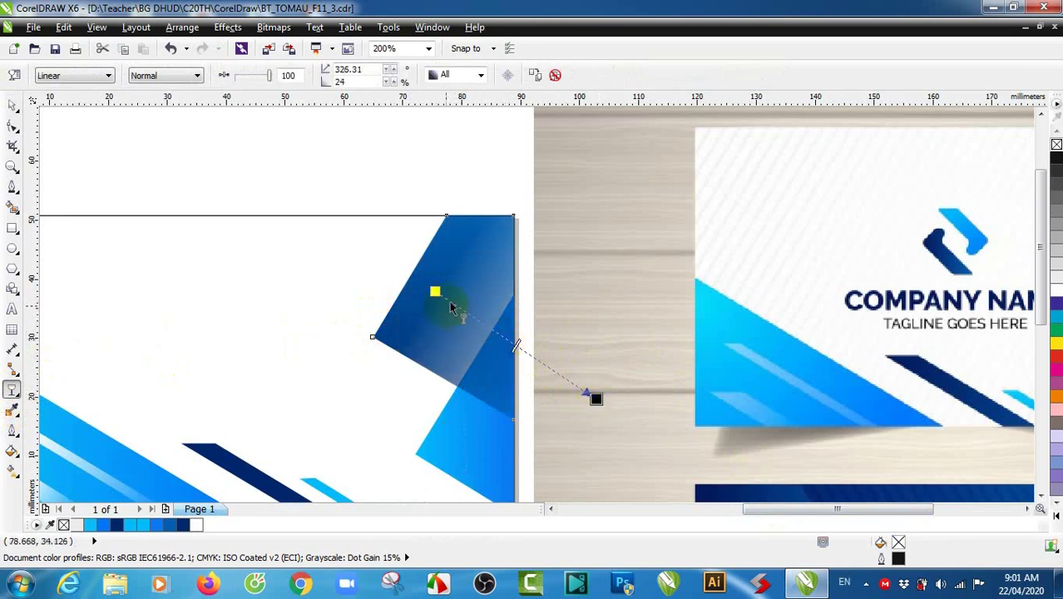
drag(435, 292, 465, 317)
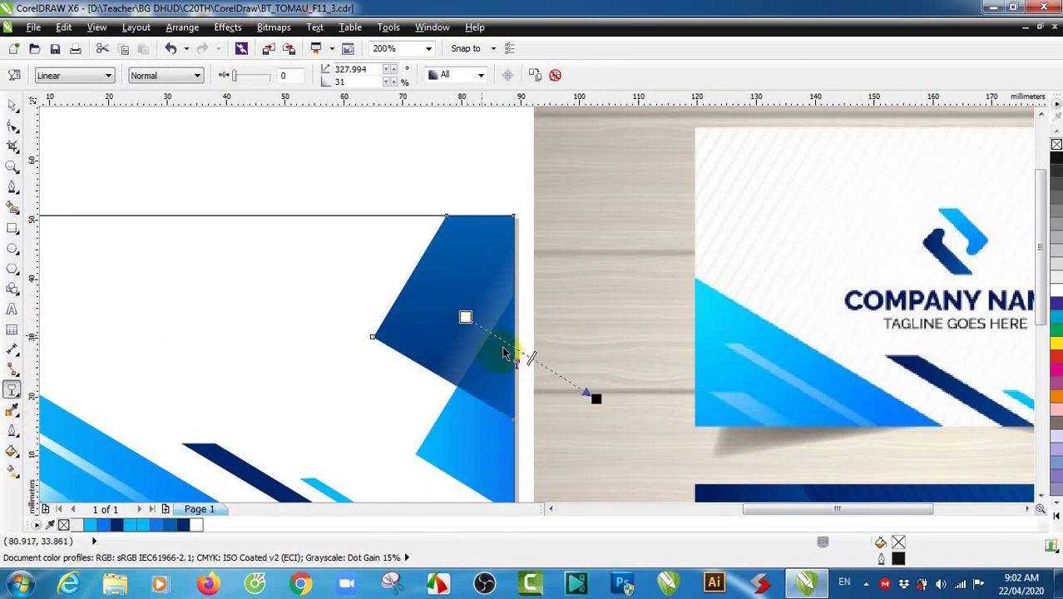
mouse_move(595, 399)
mouse_down()
mouse_move(553, 384)
mouse_move(602, 411)
mouse_up()
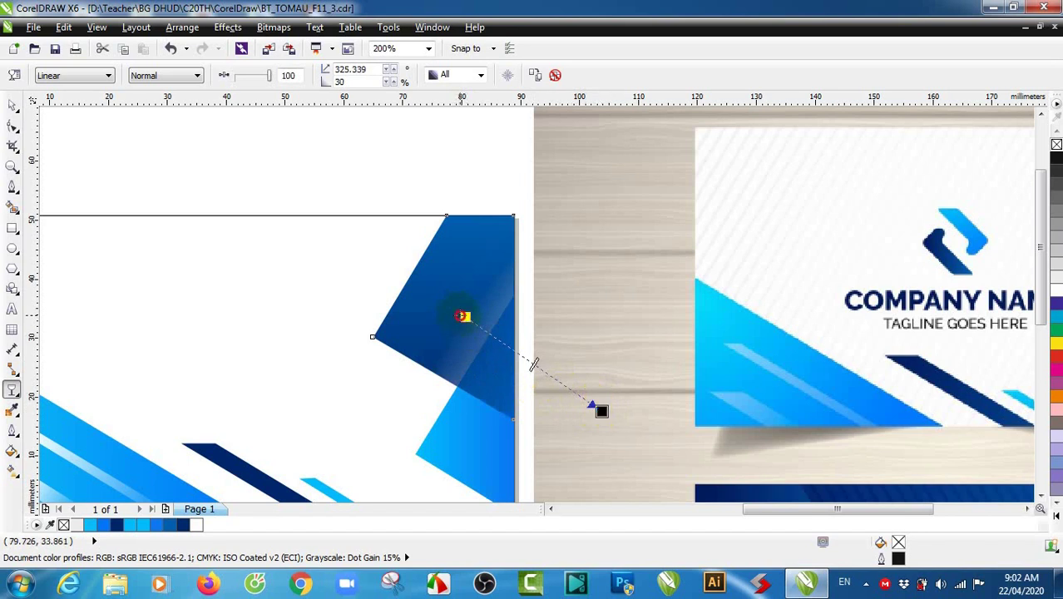
drag(461, 316, 450, 313)
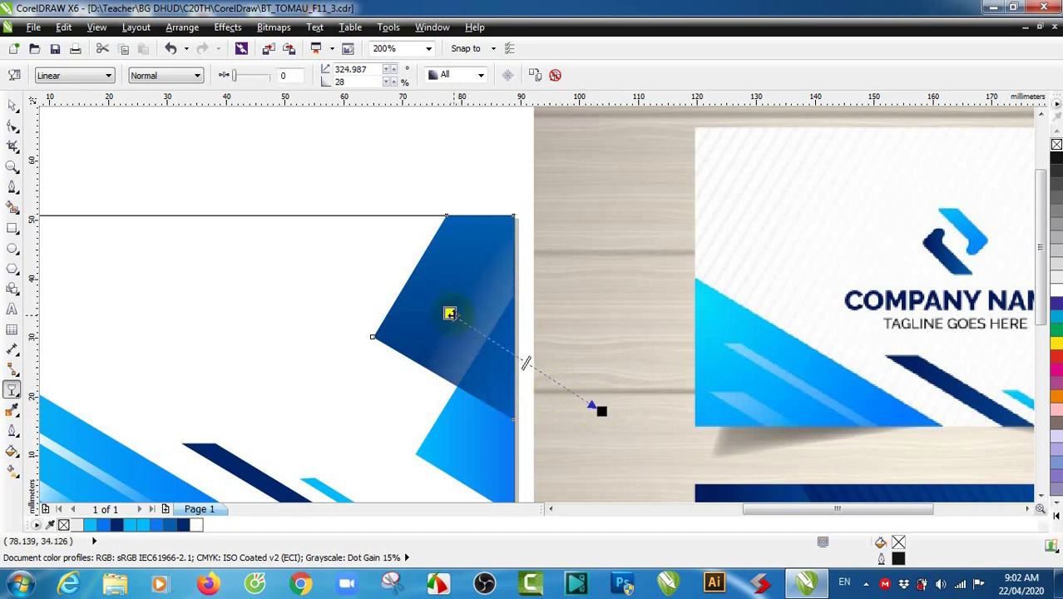
scroll(503, 361, down, 2)
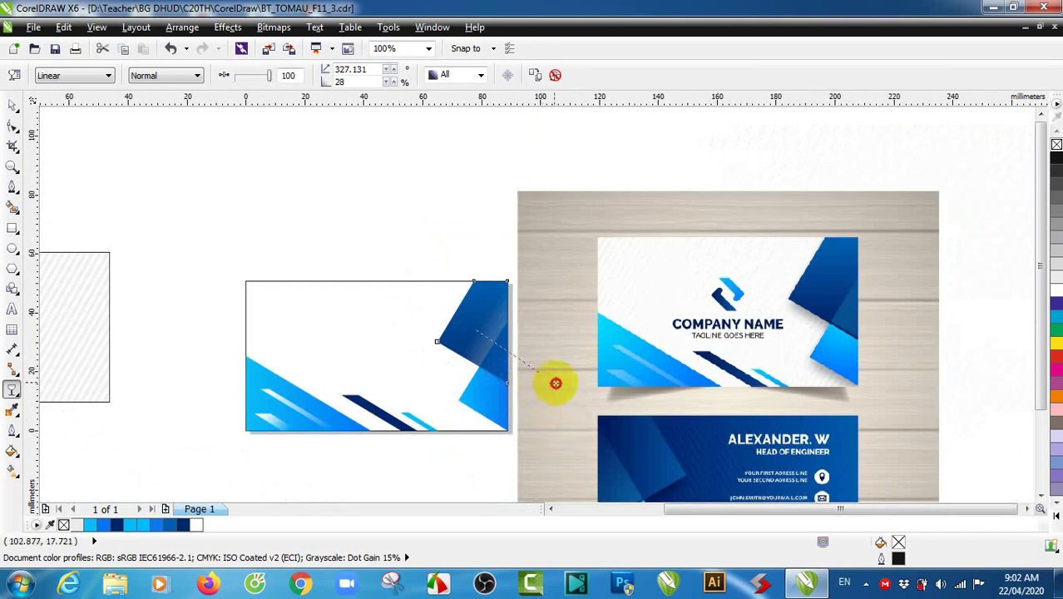
drag(556, 384, 570, 398)
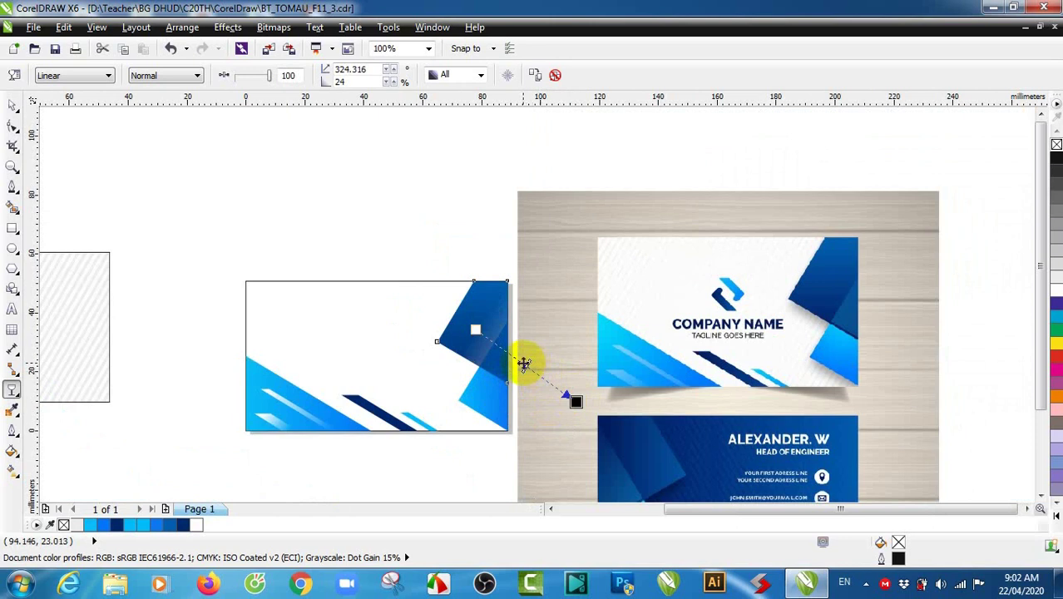
Step: Reposition the dark-blue shape's diagonal transparency up toward its upper-left edge, at about 325.3° with 20% edge pad
click(555, 309)
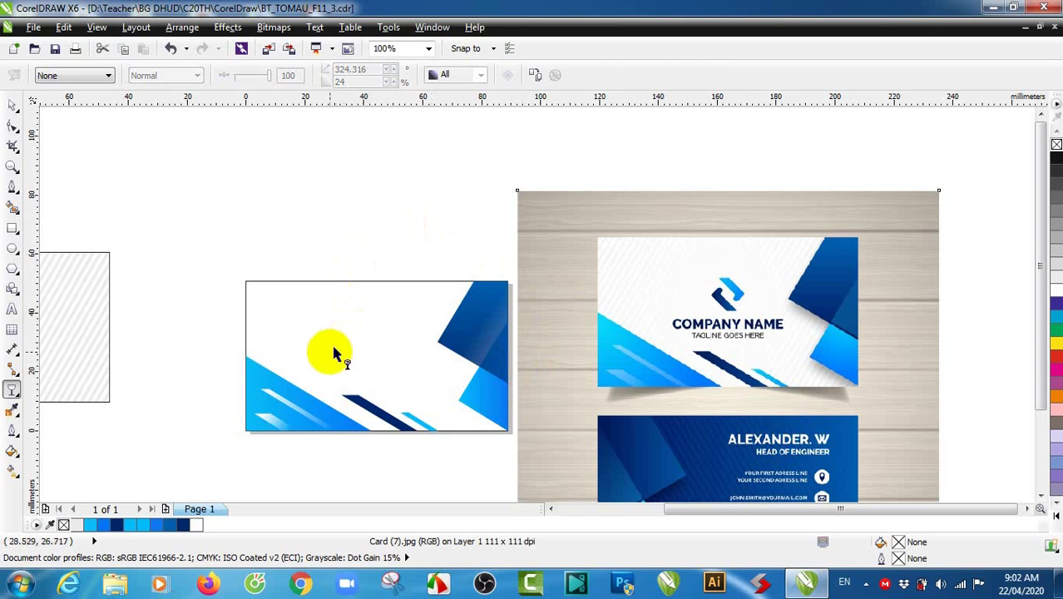
scroll(411, 344, up, 1)
click(553, 333)
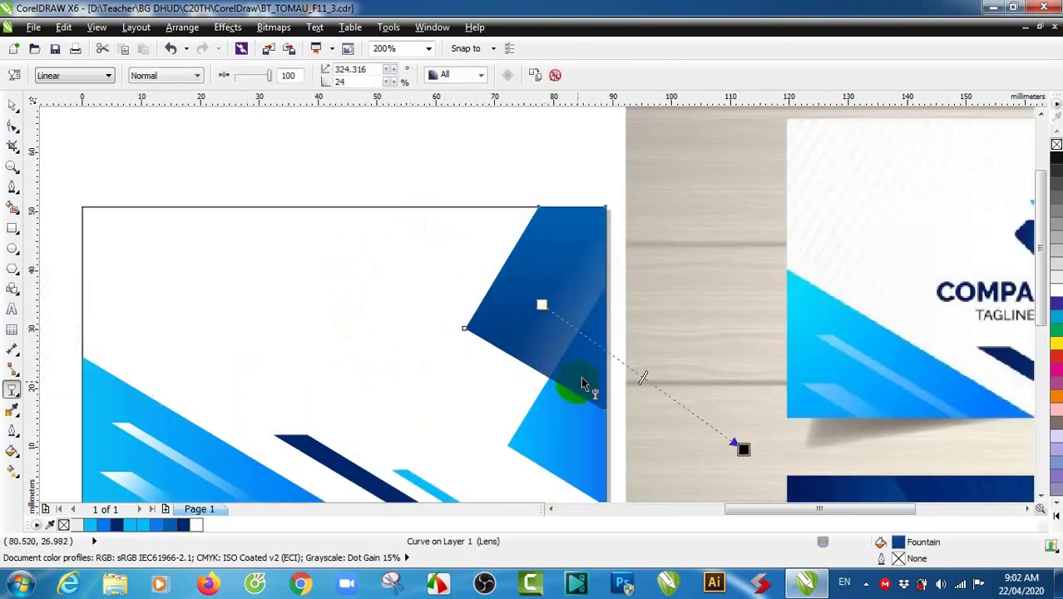
mouse_move(542, 304)
mouse_down()
mouse_move(568, 324)
mouse_move(551, 317)
mouse_up()
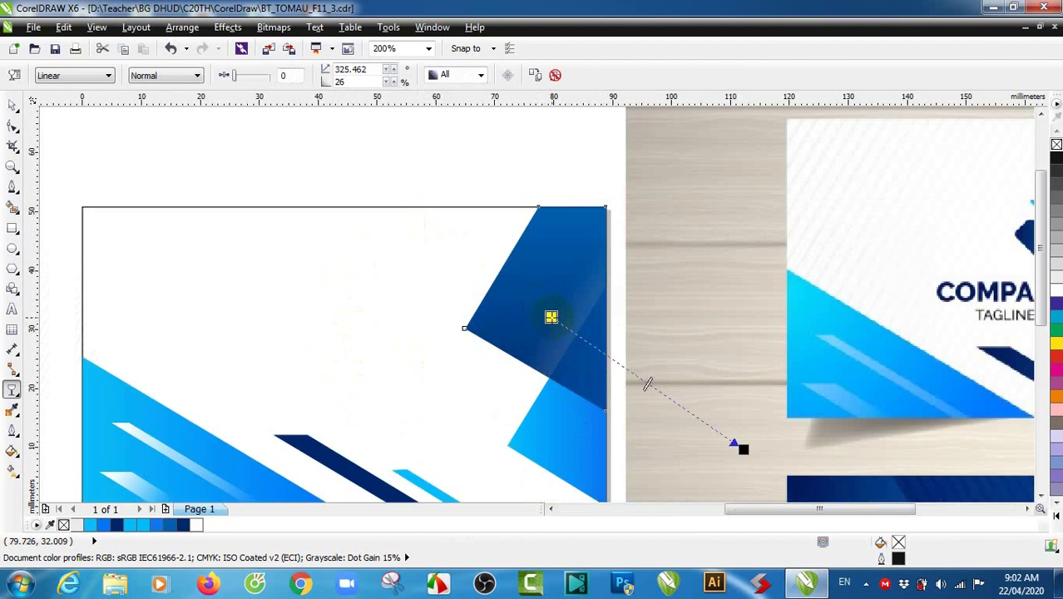
drag(645, 382, 668, 399)
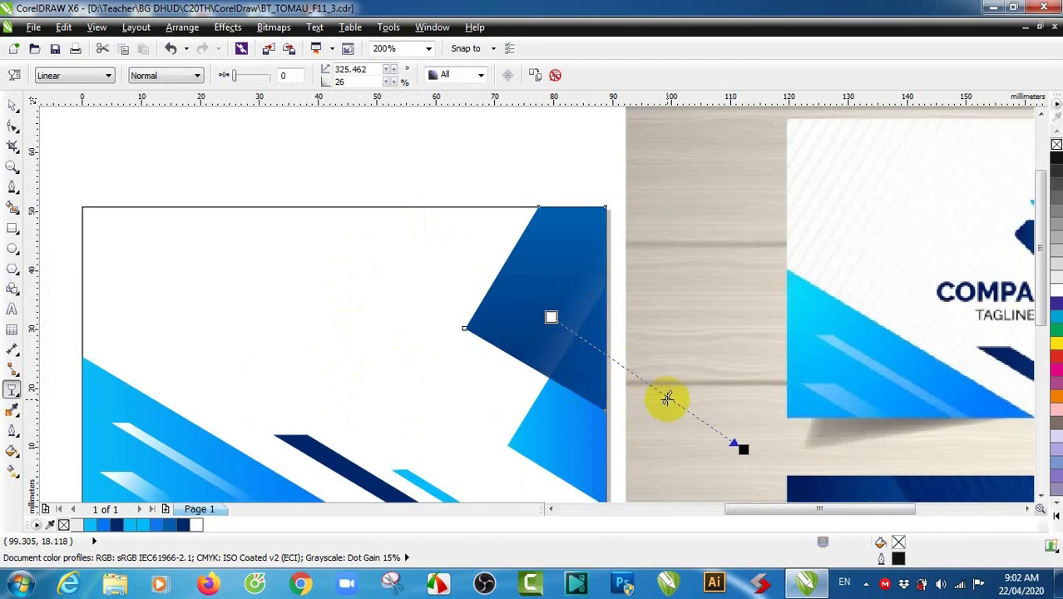
drag(668, 398, 665, 404)
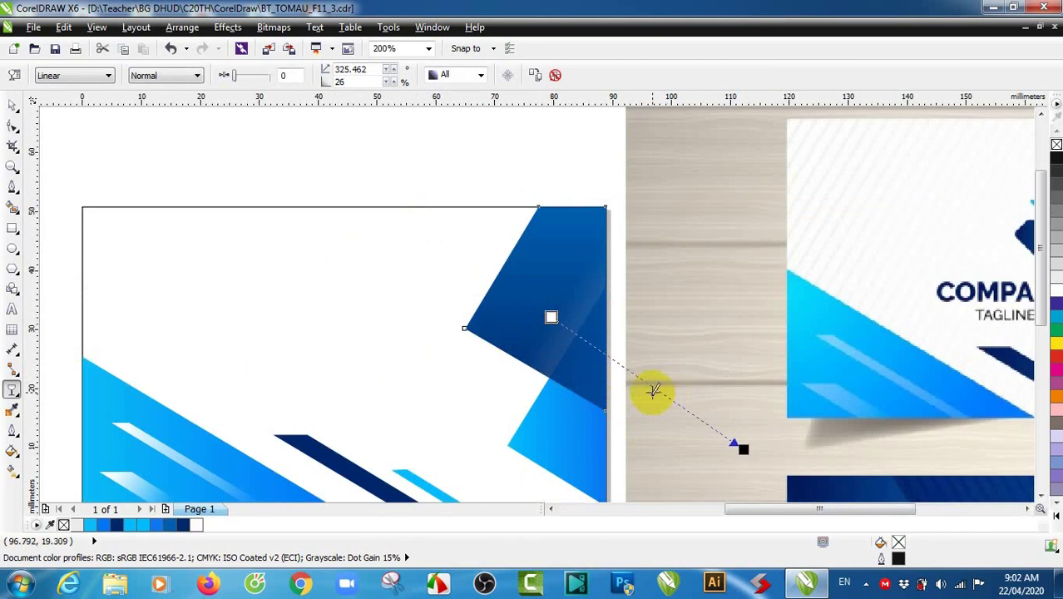
mouse_move(551, 316)
mouse_down()
mouse_move(539, 299)
mouse_move(545, 312)
mouse_up()
click(719, 435)
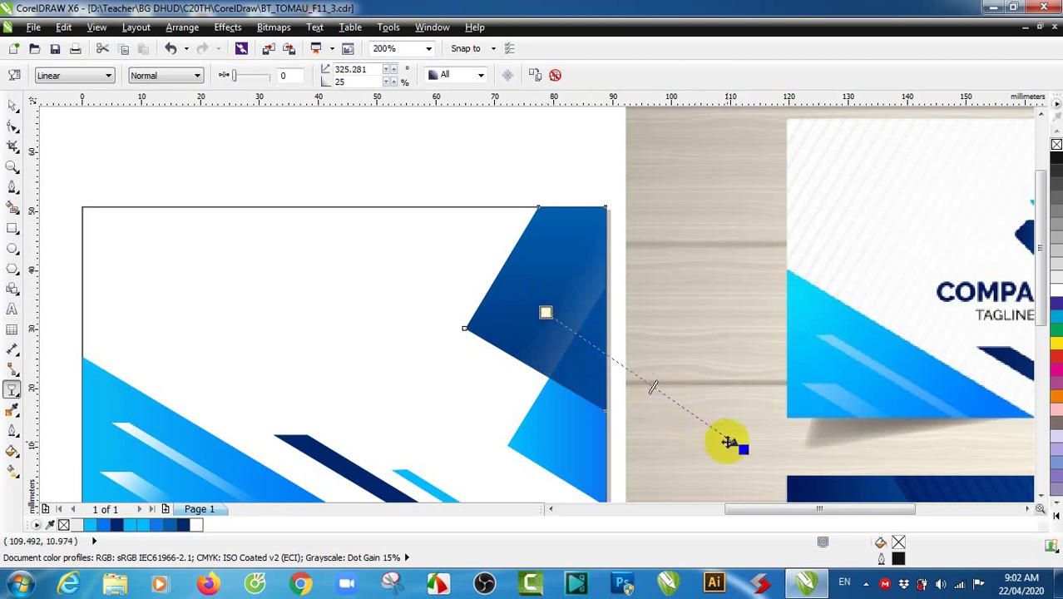
drag(729, 442, 708, 411)
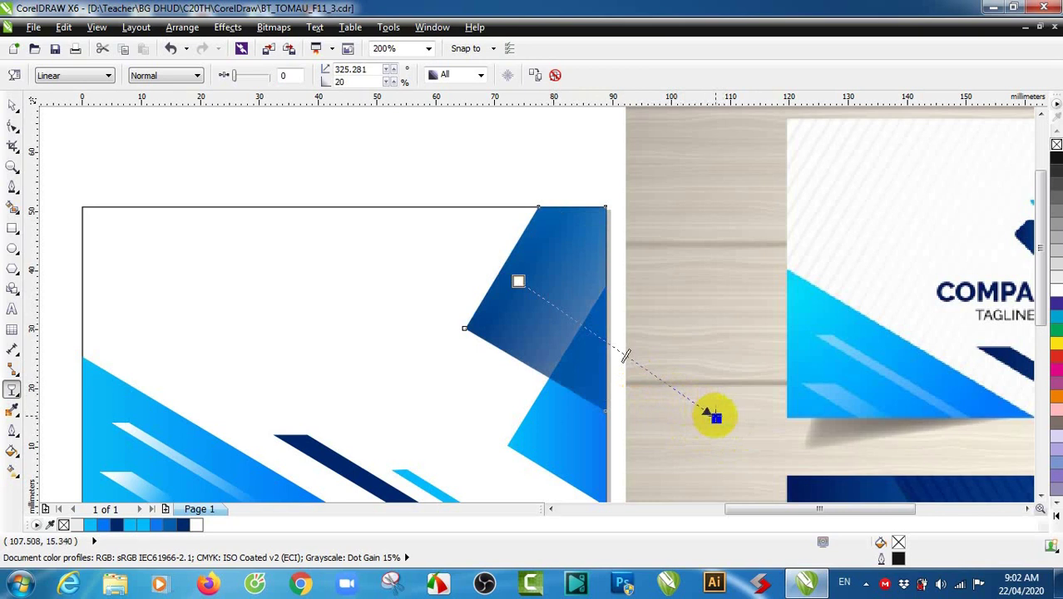
Step: Shorten the dark-blue shape's linear transparency from both ends, to an angle of about 328.5° and 33% edge pad
click(705, 411)
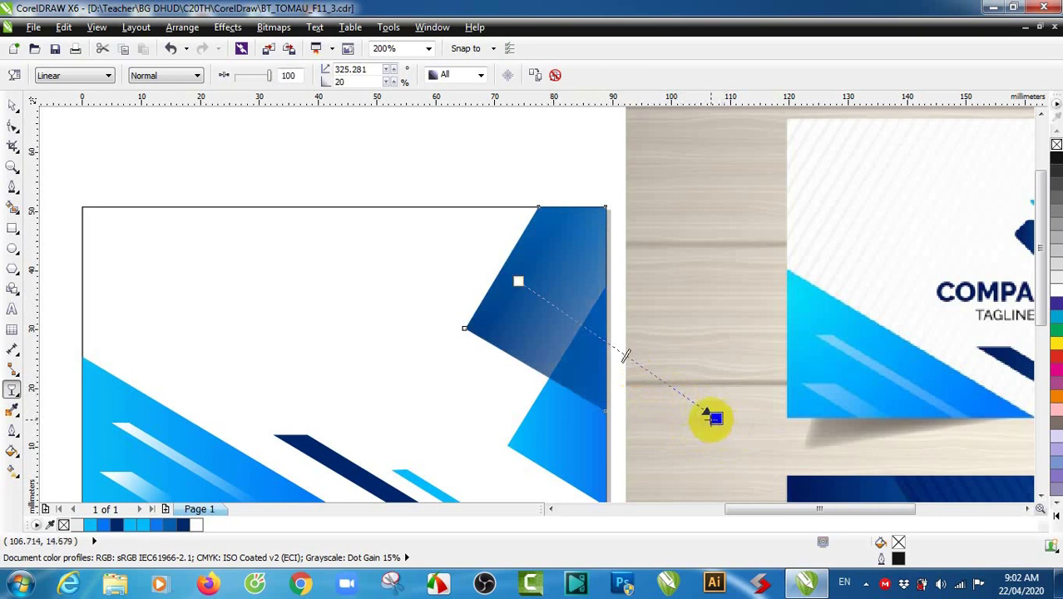
drag(706, 411, 689, 401)
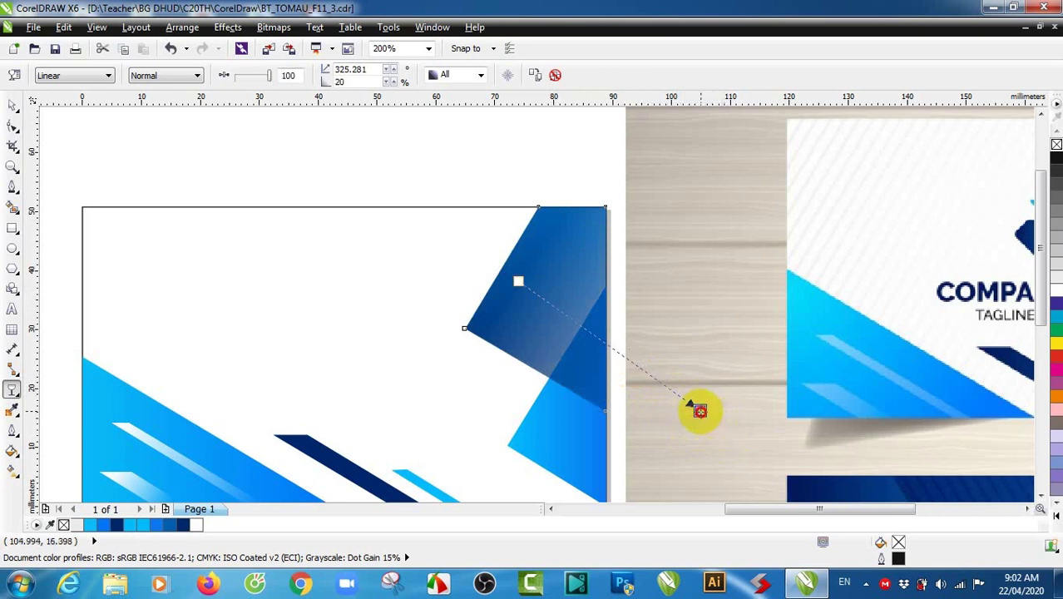
drag(518, 281, 560, 318)
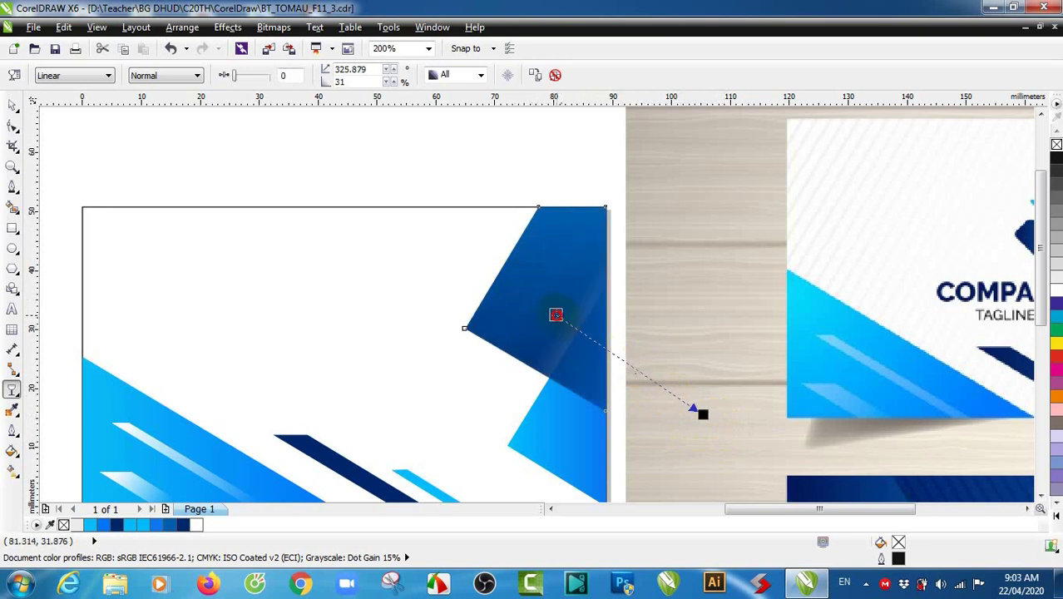
click(551, 313)
click(697, 410)
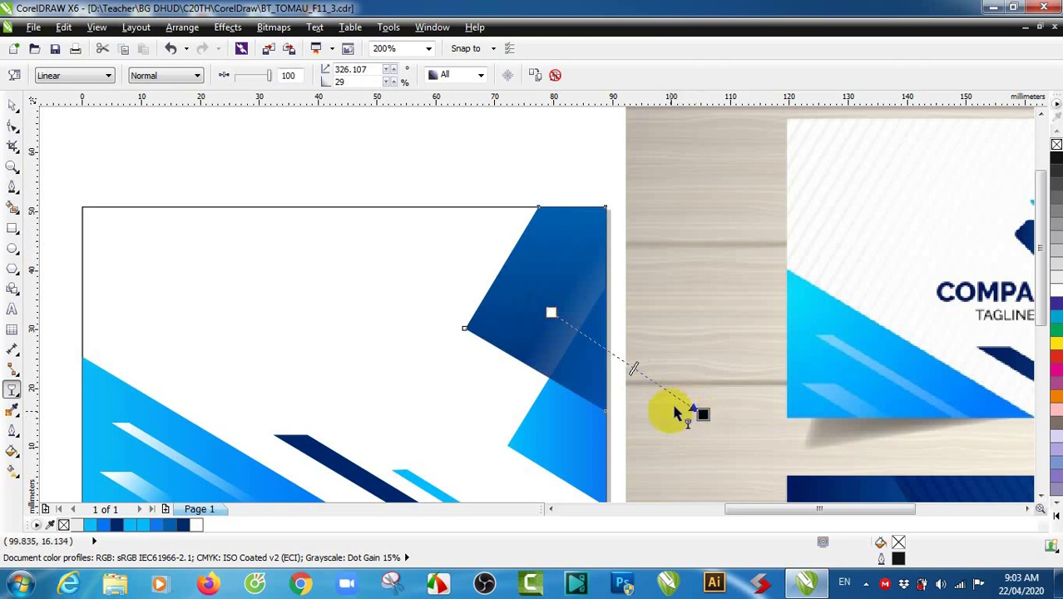
click(693, 410)
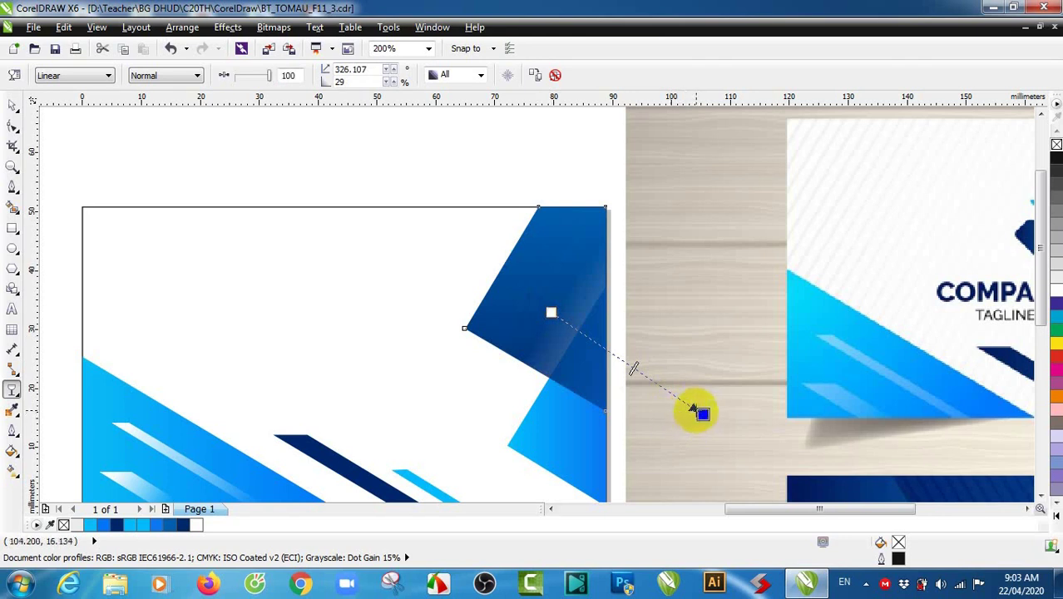
mouse_move(692, 408)
mouse_down()
mouse_move(638, 373)
mouse_move(657, 377)
mouse_up()
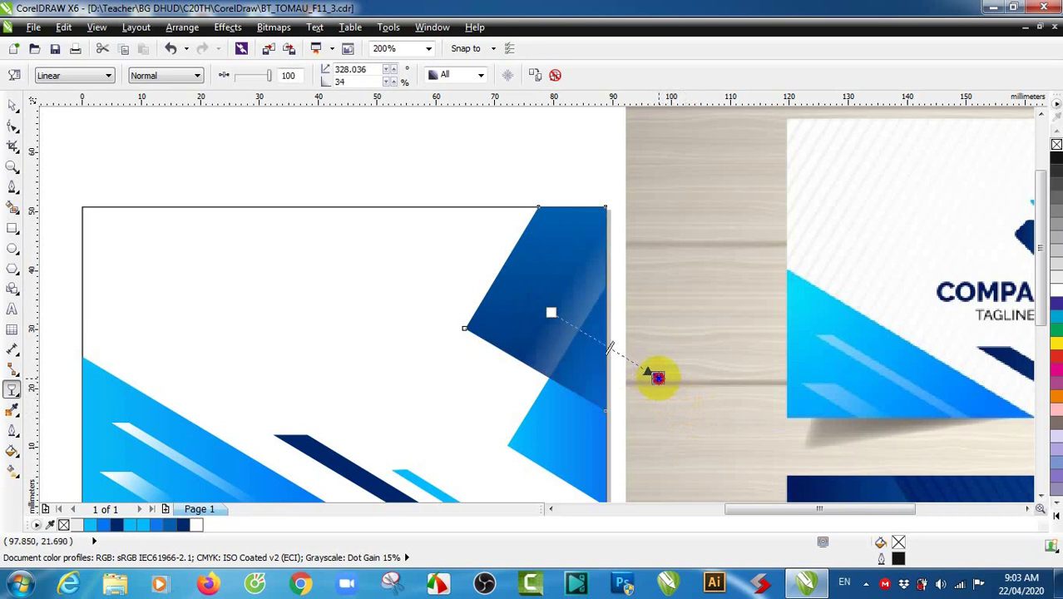
Step: Compare the overlap of the card's two blue corner shapes with the same area in the reference image
scroll(657, 378, down, 1)
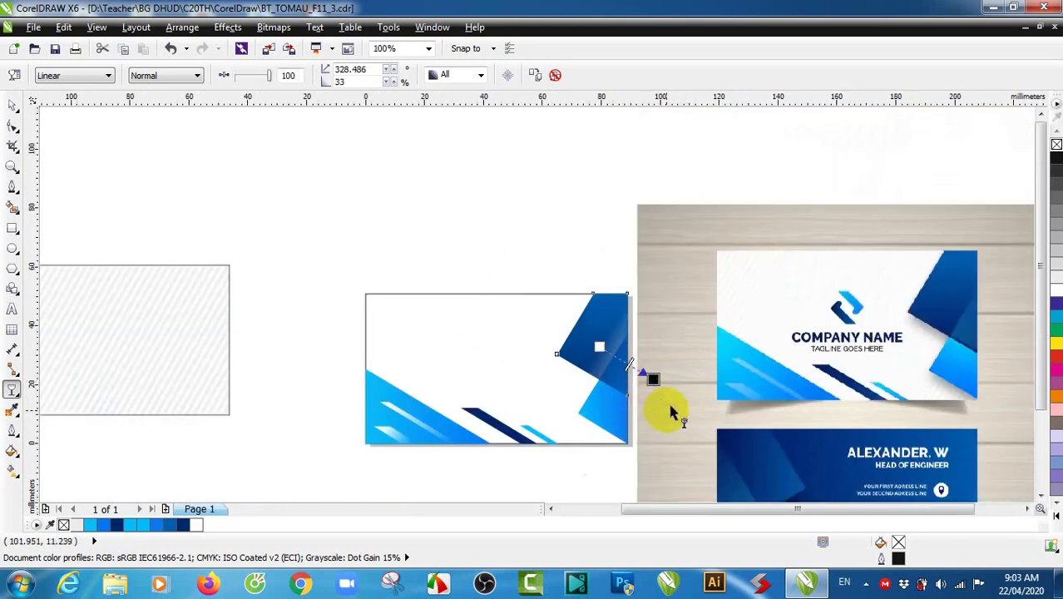
click(565, 248)
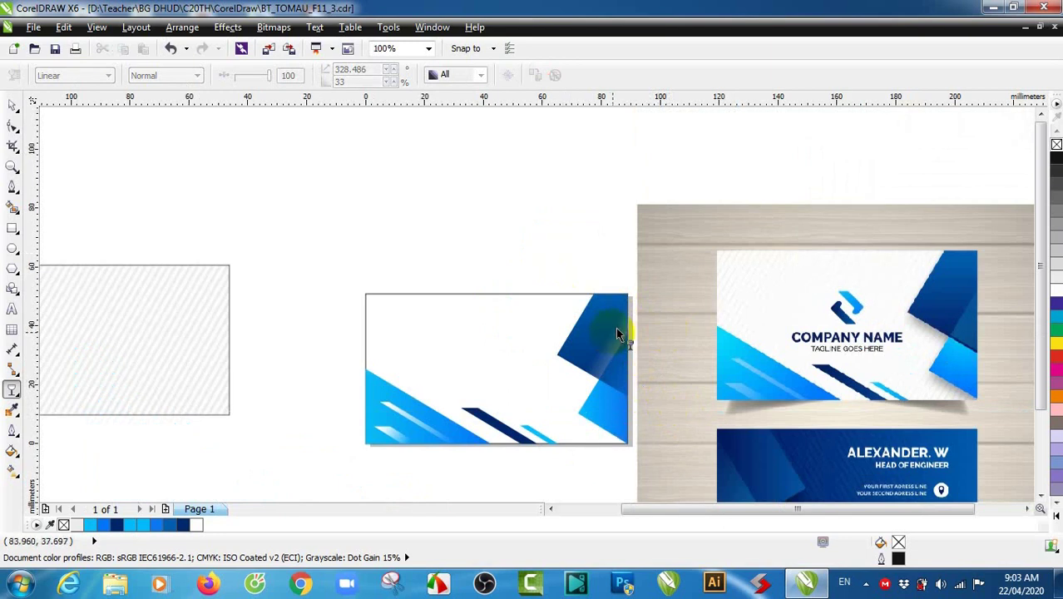
scroll(629, 342, up, 1)
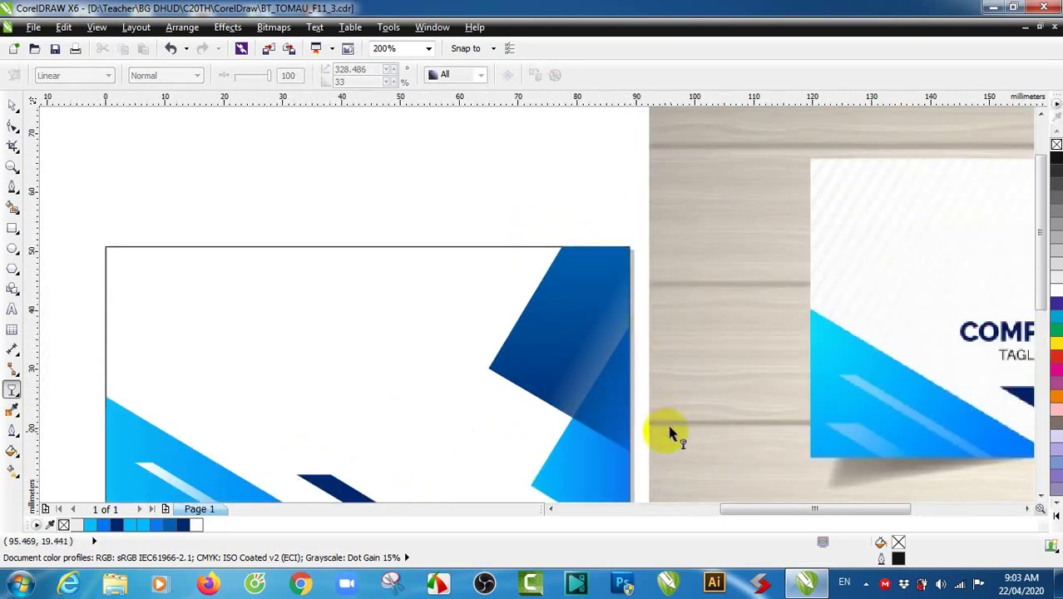
scroll(591, 370, down, 1)
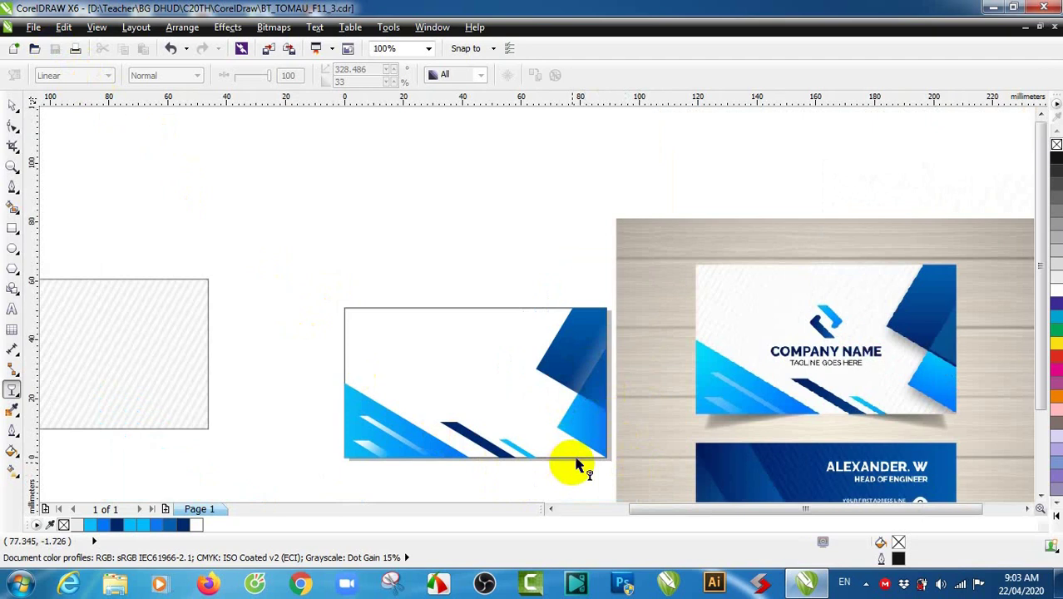
scroll(966, 306, up, 2)
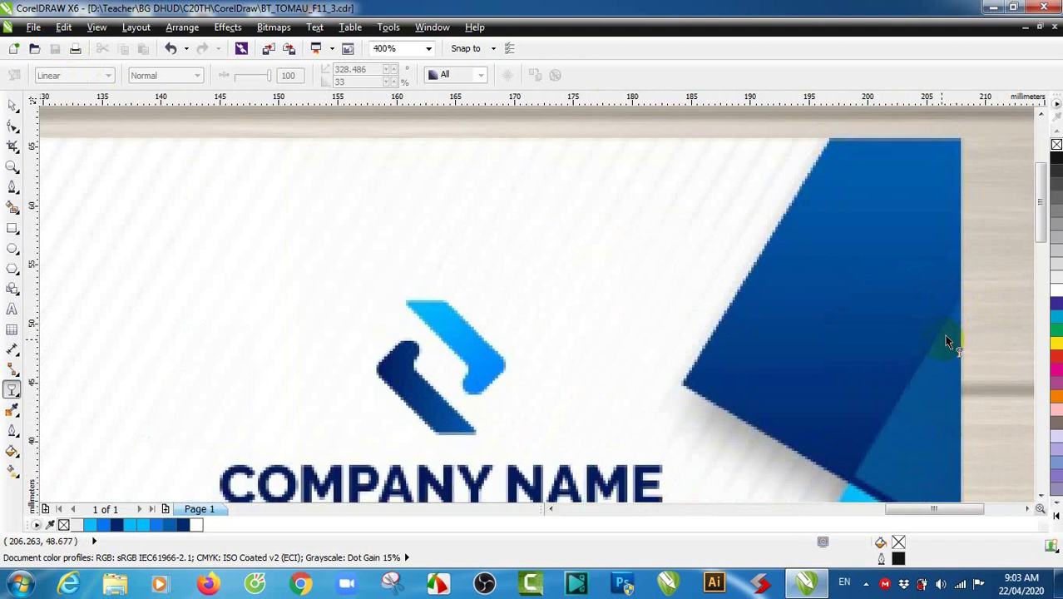
scroll(947, 341, down, 1)
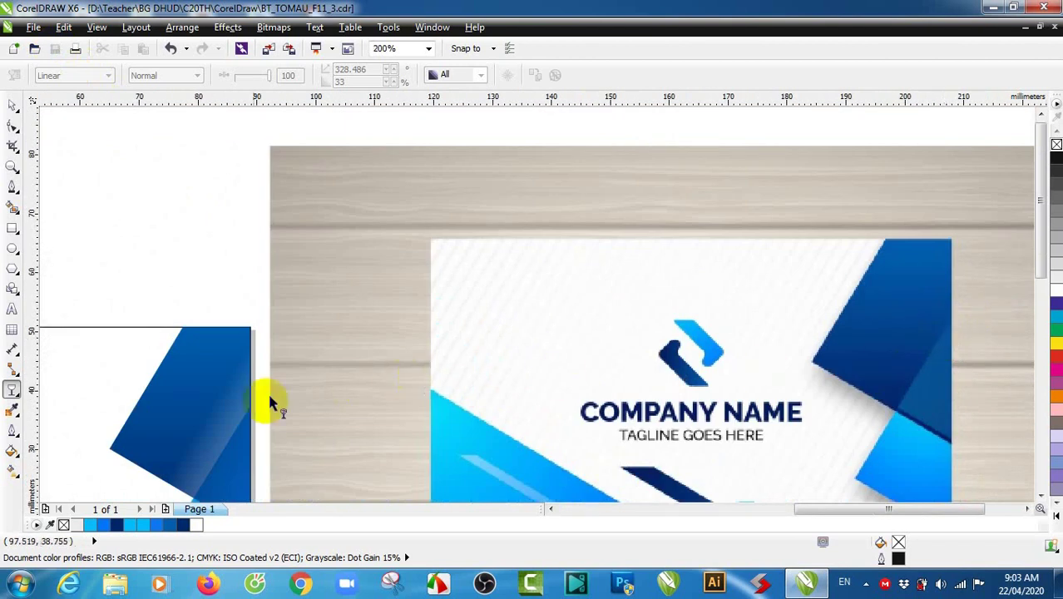
drag(815, 508, 776, 508)
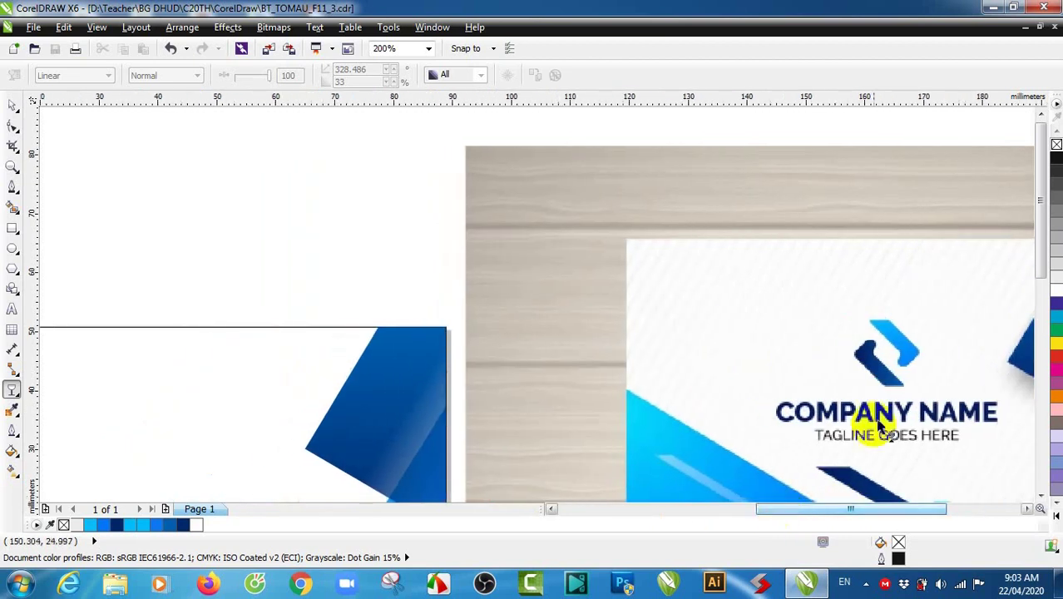
drag(1035, 270, 1040, 337)
Step: Bring the lower light-blue shape at the card's right edge to the front of the layer
click(11, 105)
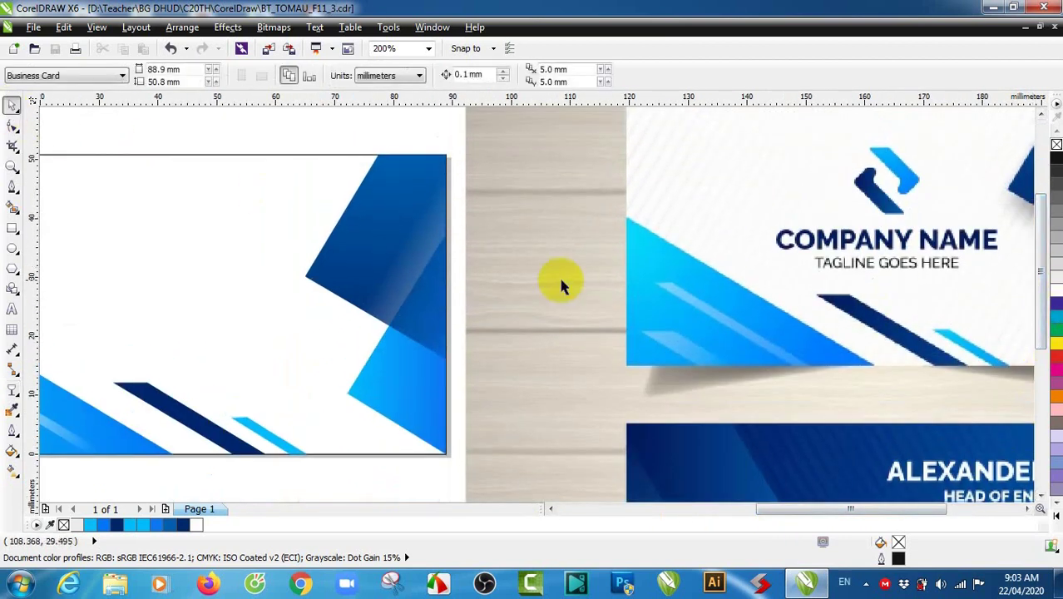
click(441, 281)
alt+click(442, 280)
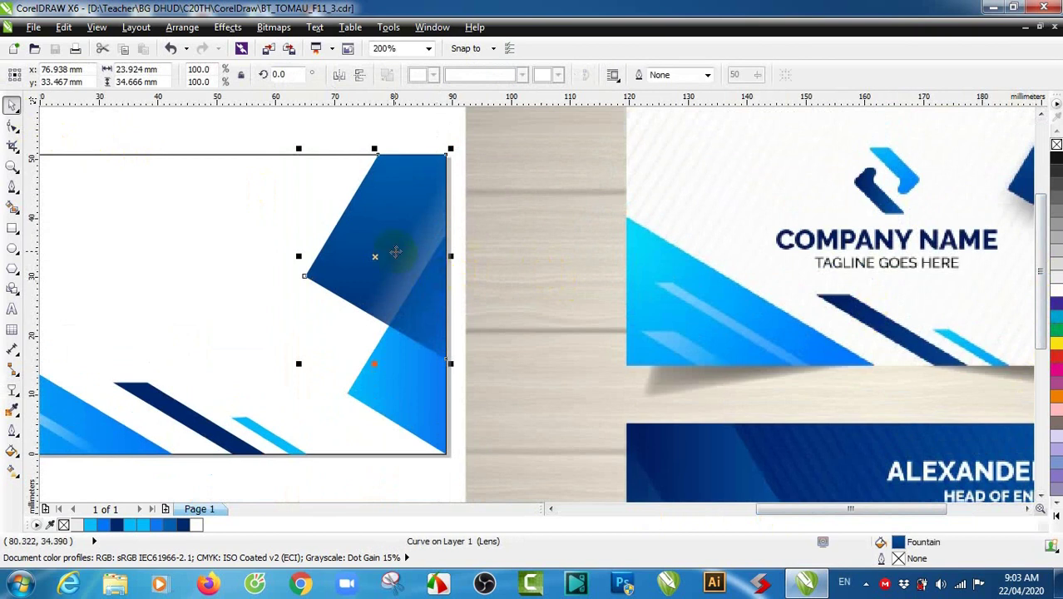
click(12, 409)
click(411, 387)
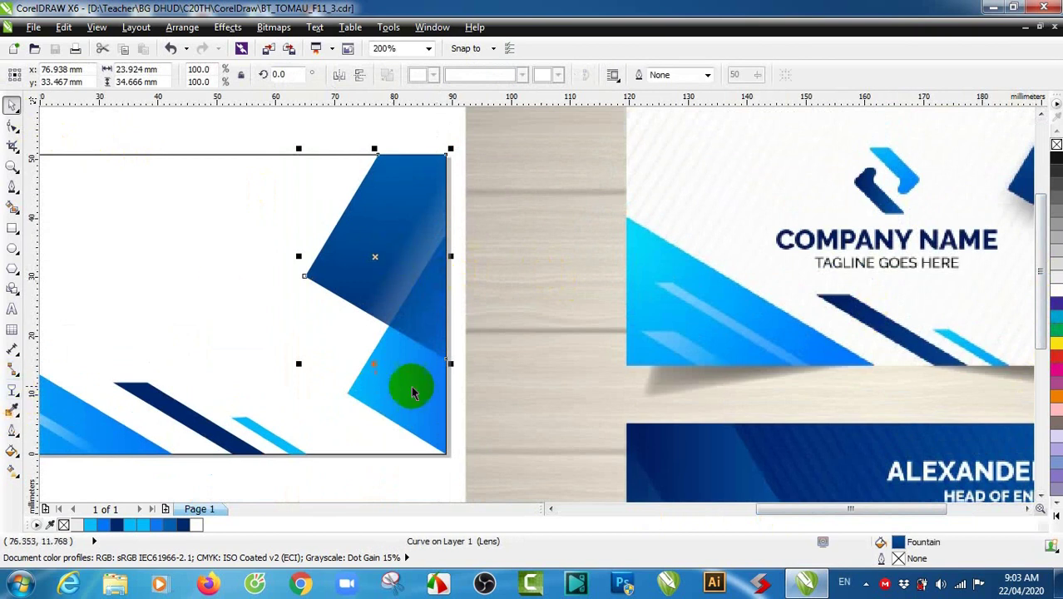
right_click(421, 391)
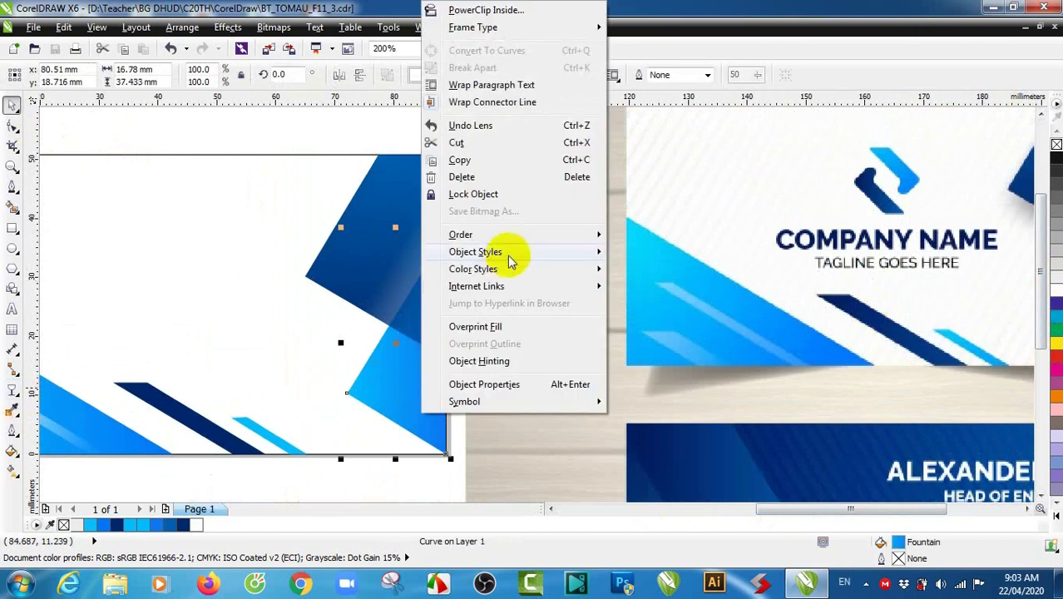
mouse_move(574, 237)
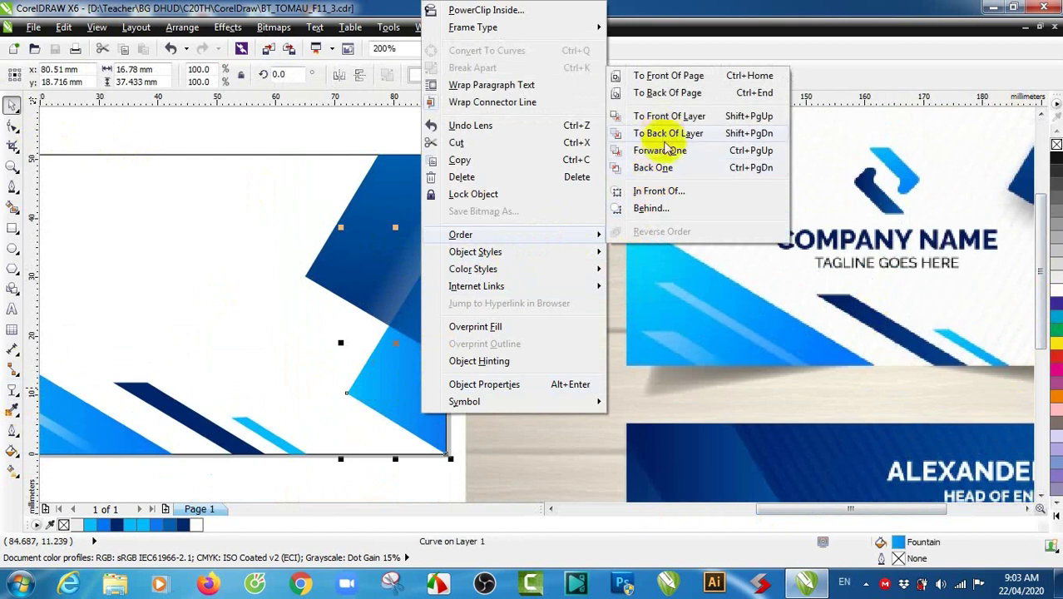
click(665, 119)
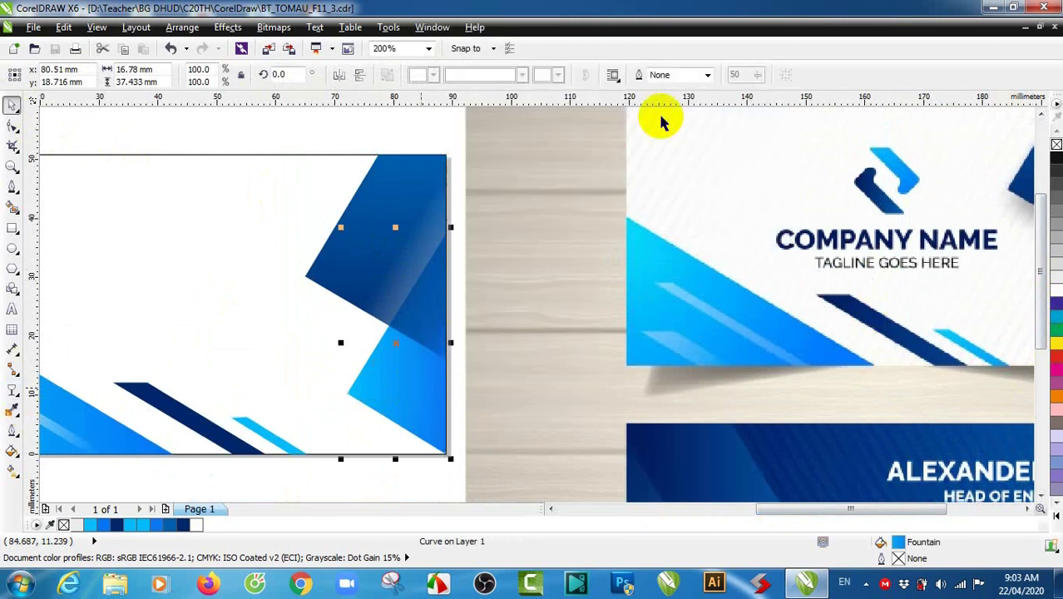
click(459, 268)
Step: Clear the linear transparency from the upper dark-blue shape
click(401, 227)
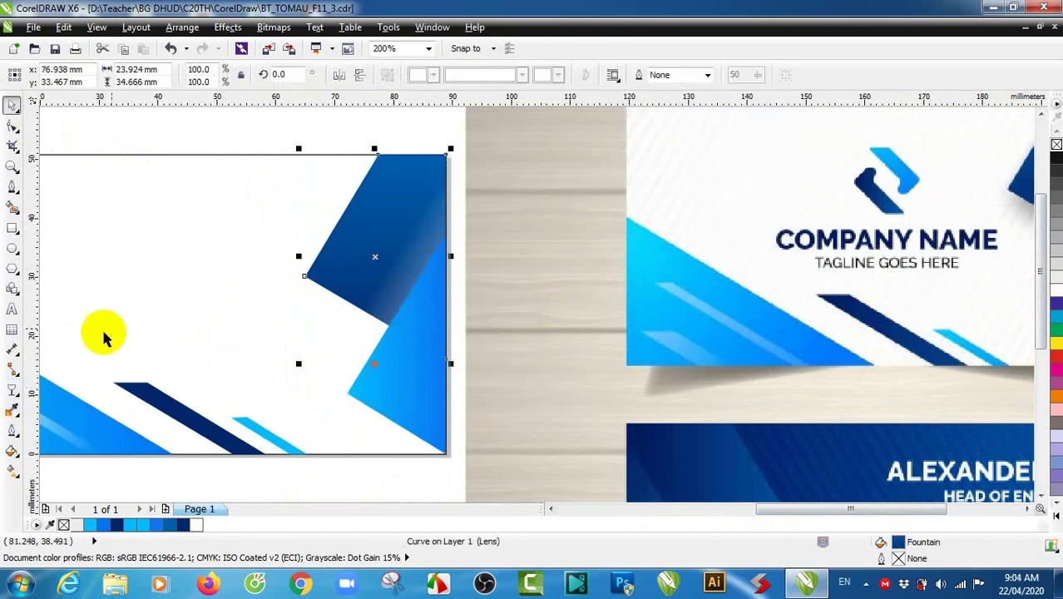
click(12, 389)
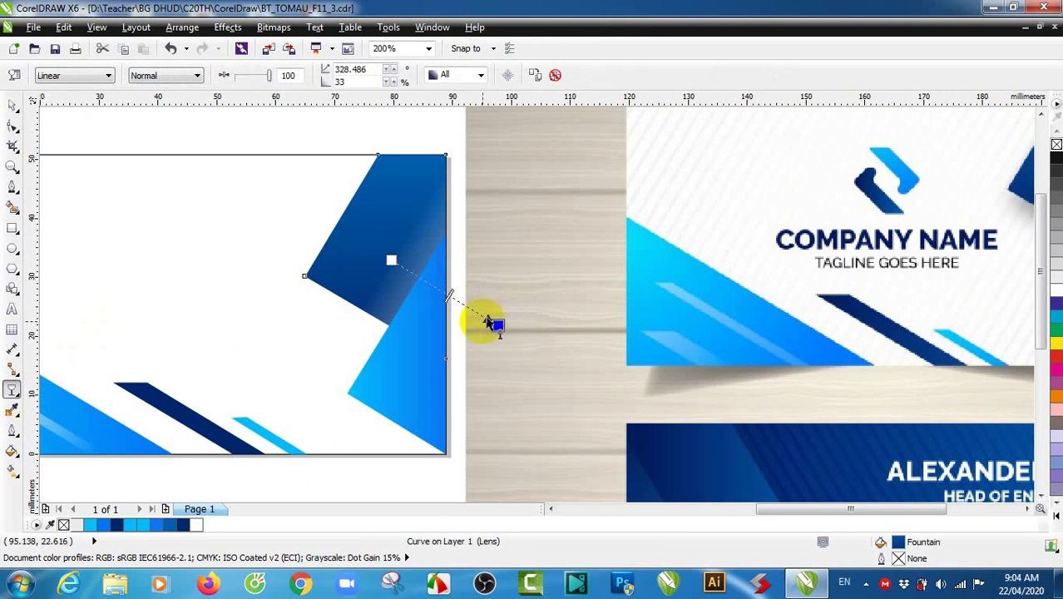
click(556, 76)
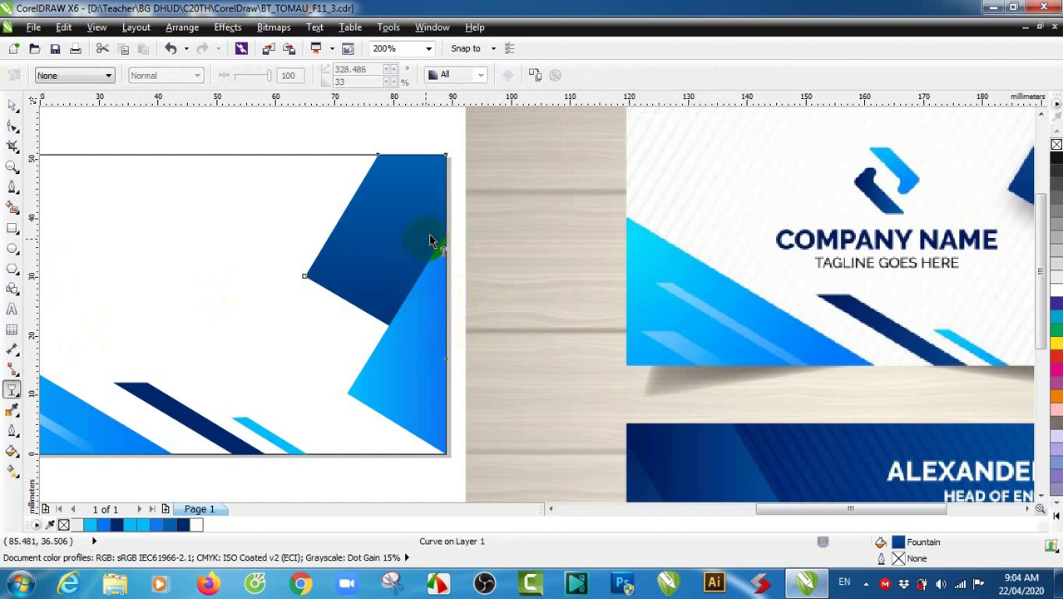
drag(436, 247, 416, 366)
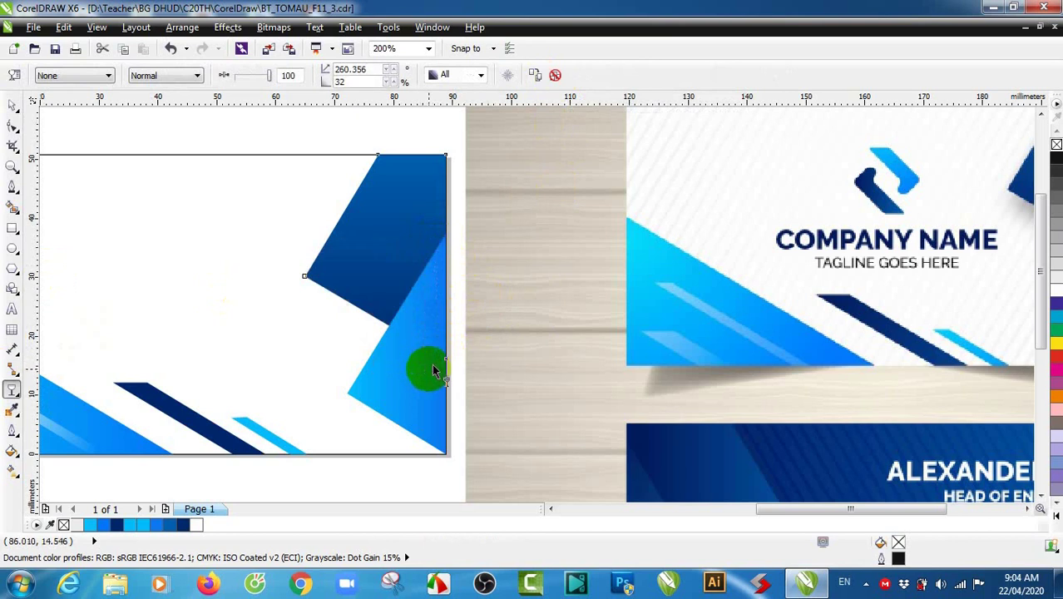
drag(416, 397, 437, 269)
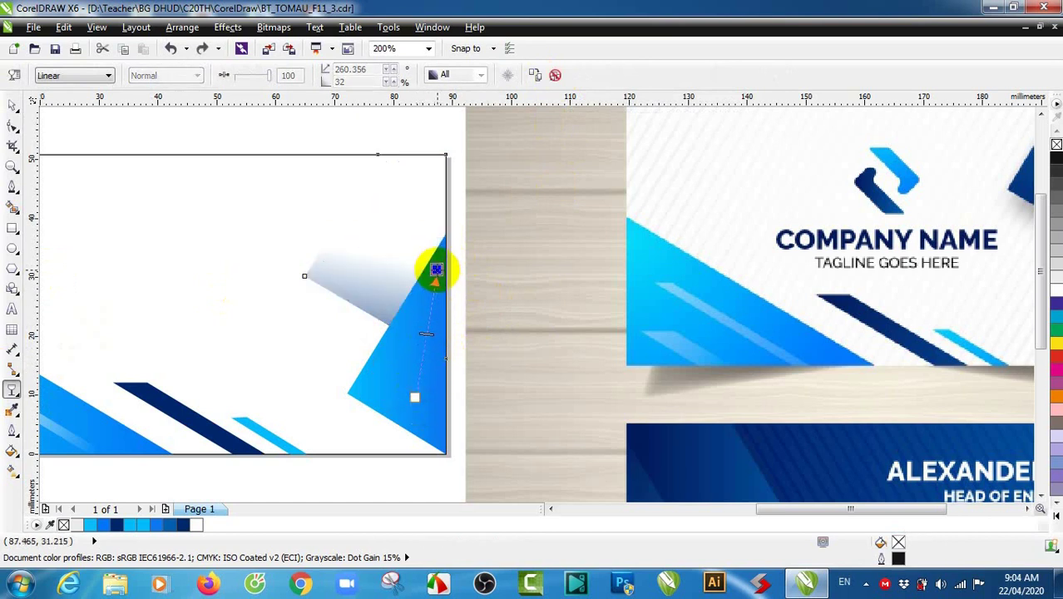
key(ctrl+z)
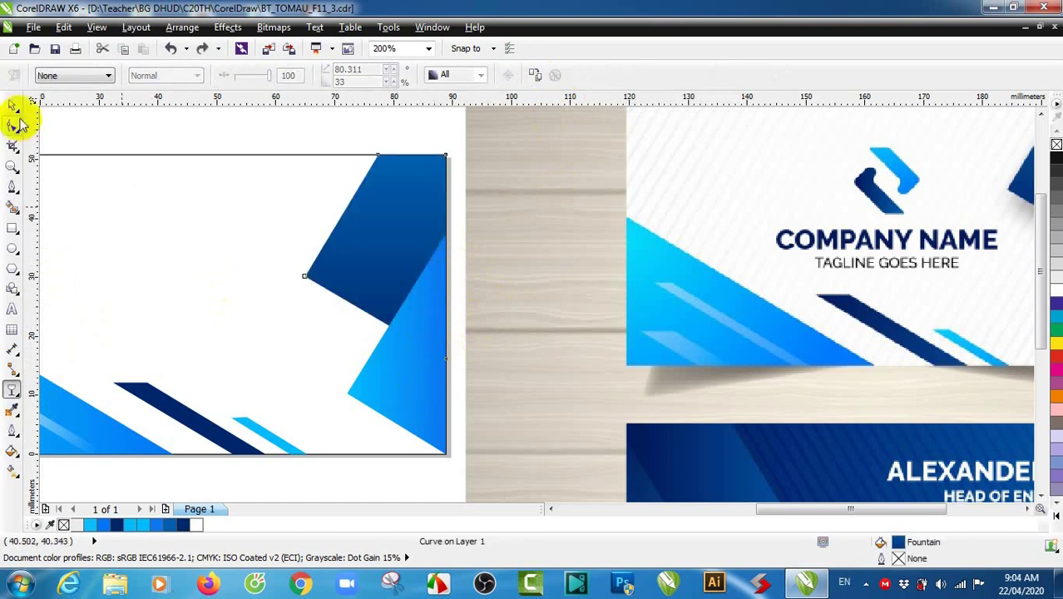
Step: Apply a linear transparency to the light-blue shape, fading upward from its lower edge to the card's right edge, at about 63.2° with 14% edge pad
click(435, 349)
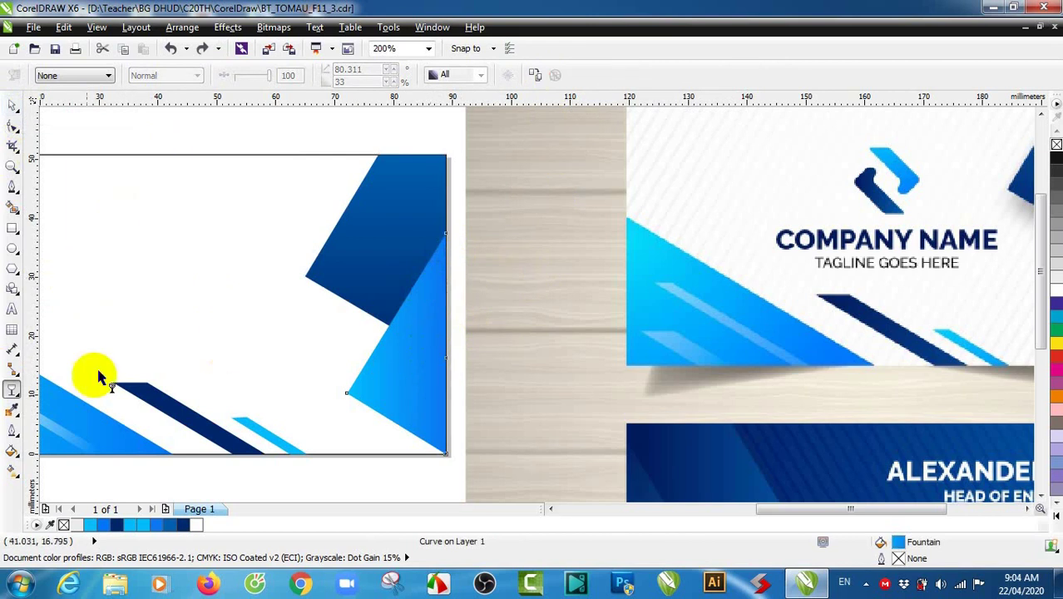
drag(436, 261, 398, 426)
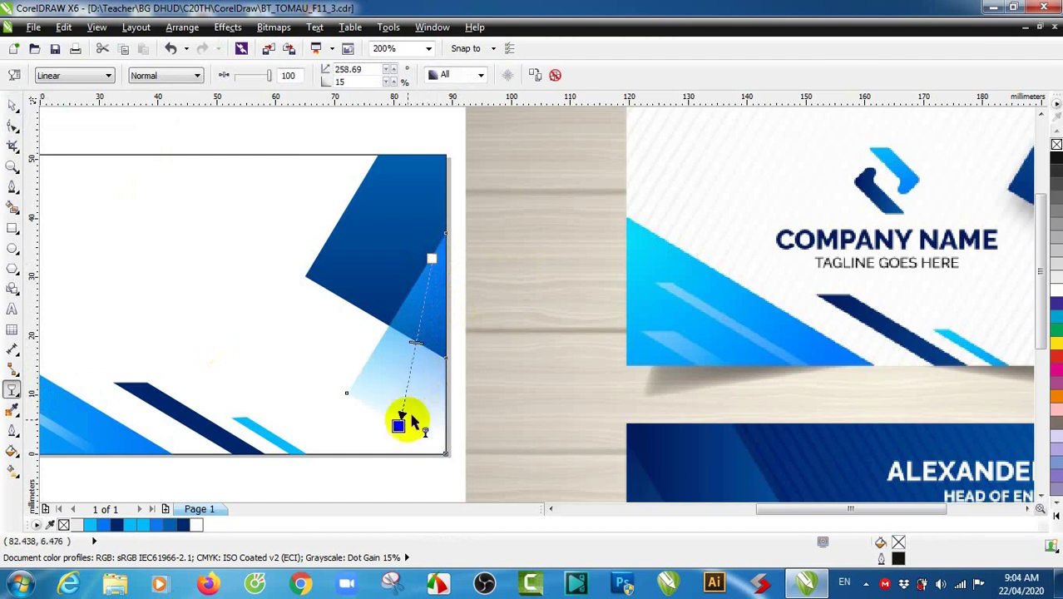
drag(398, 425, 415, 343)
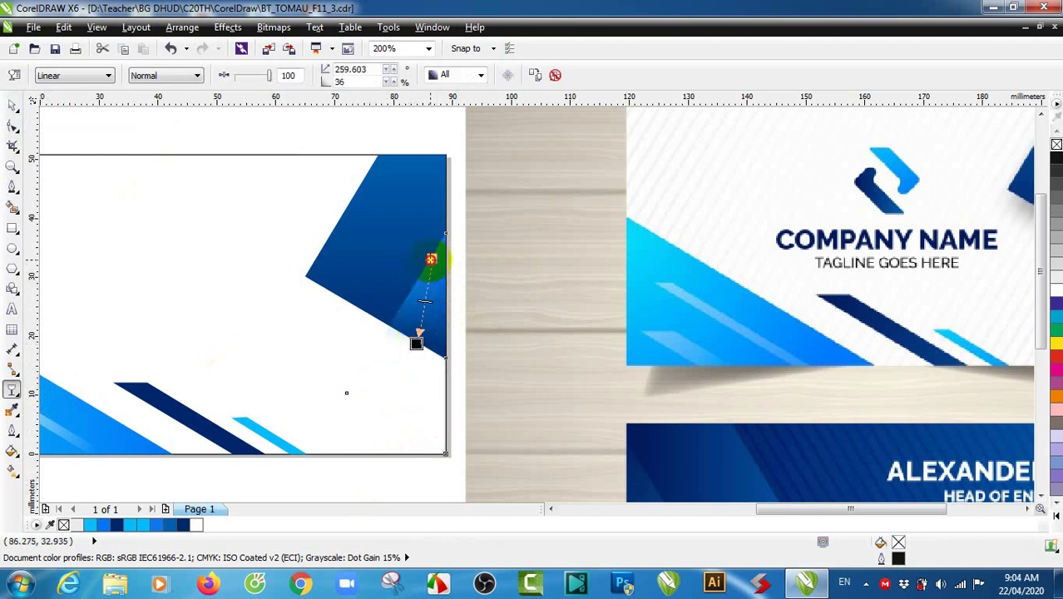
drag(430, 259, 376, 424)
mouse_move(416, 344)
mouse_down()
mouse_move(450, 252)
mouse_move(464, 247)
mouse_move(450, 254)
mouse_up()
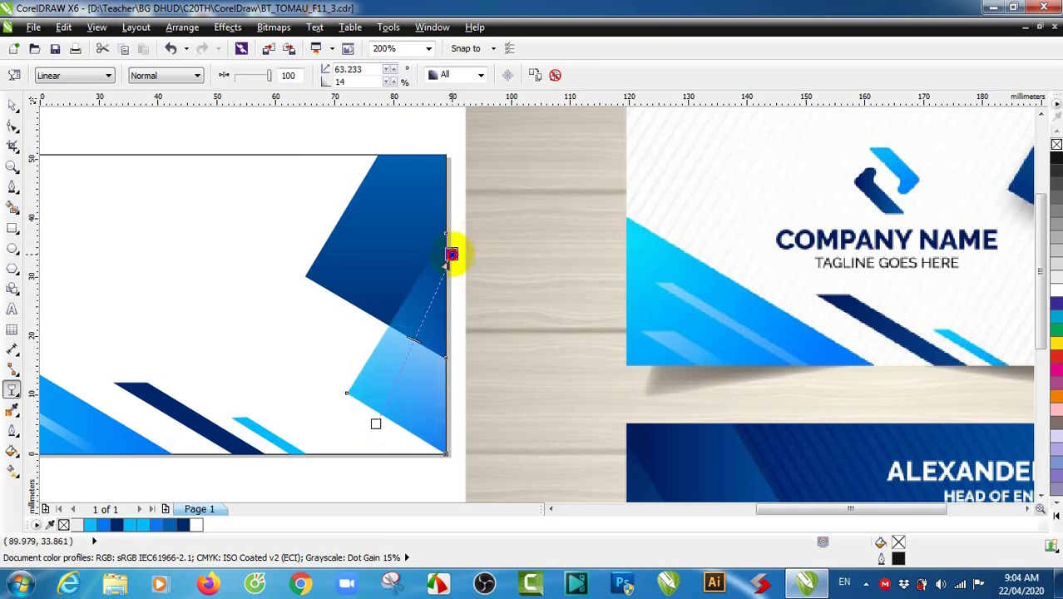
Step: Shorten the light-blue shape's transparency by starting it mid-shape and ending just outside the card, at about 62.3° with 32% edge pad
click(376, 422)
drag(374, 423, 404, 352)
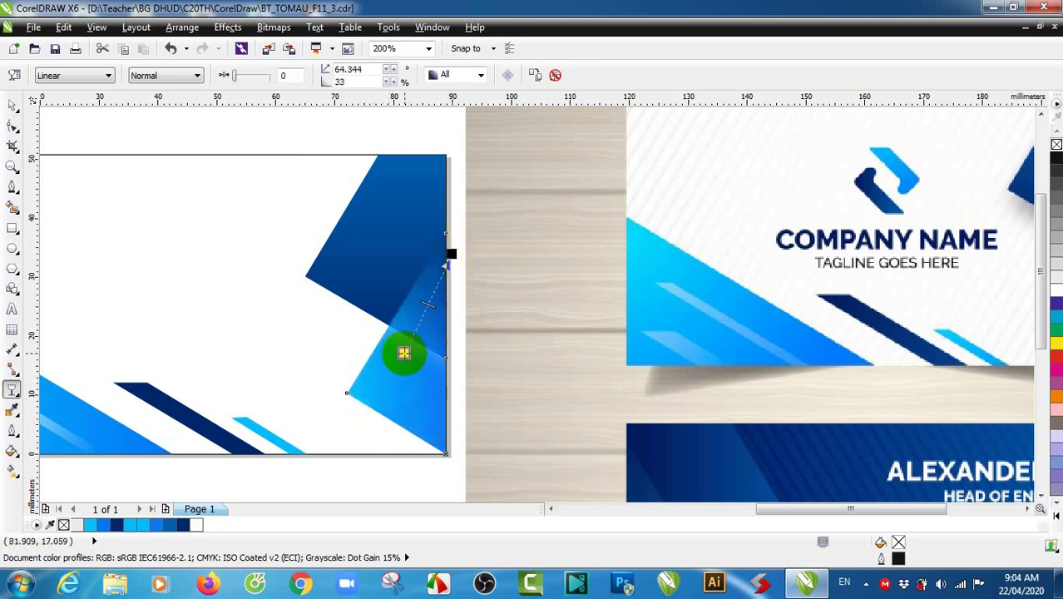
mouse_move(451, 255)
mouse_down()
mouse_move(453, 265)
mouse_move(457, 246)
mouse_move(455, 253)
mouse_up()
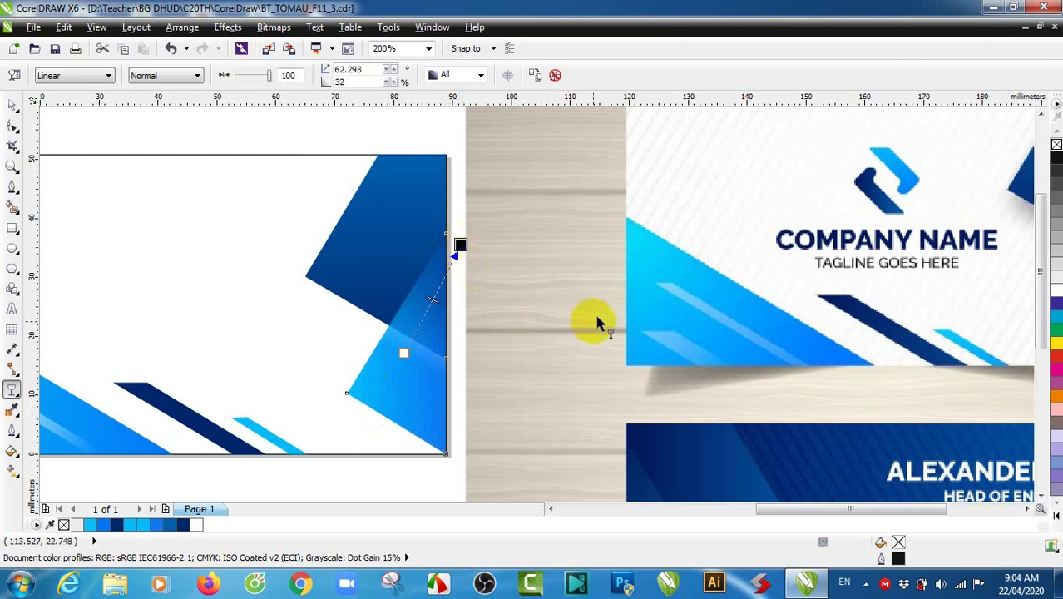
Step: Lower the light-blue shape's transparency start slightly and extend its end well beyond the card's right edge, at about 60.3° with 26% edge pad
scroll(553, 321, down, 1)
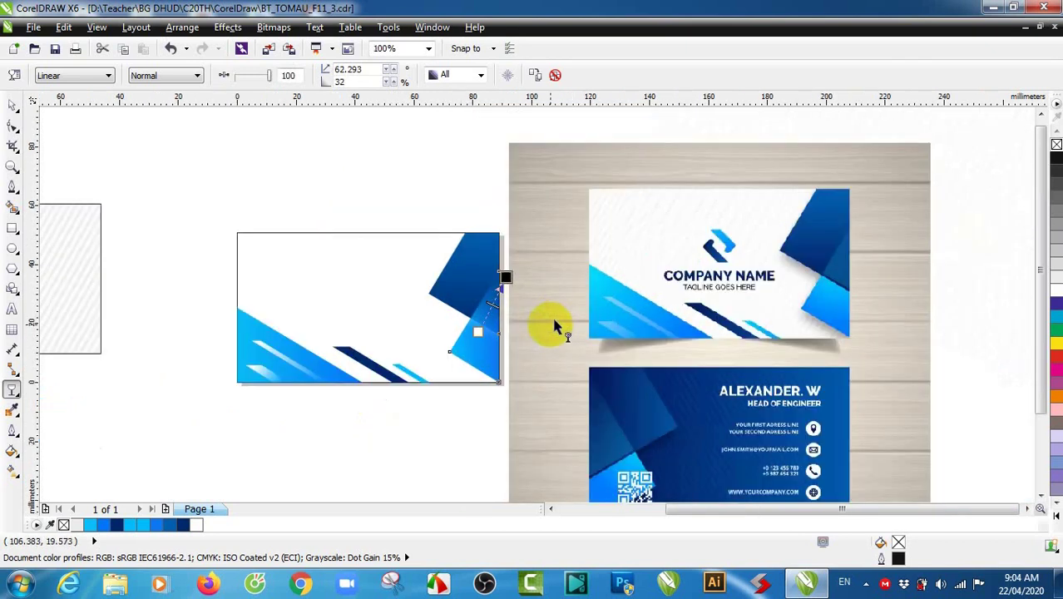
scroll(541, 287, up, 1)
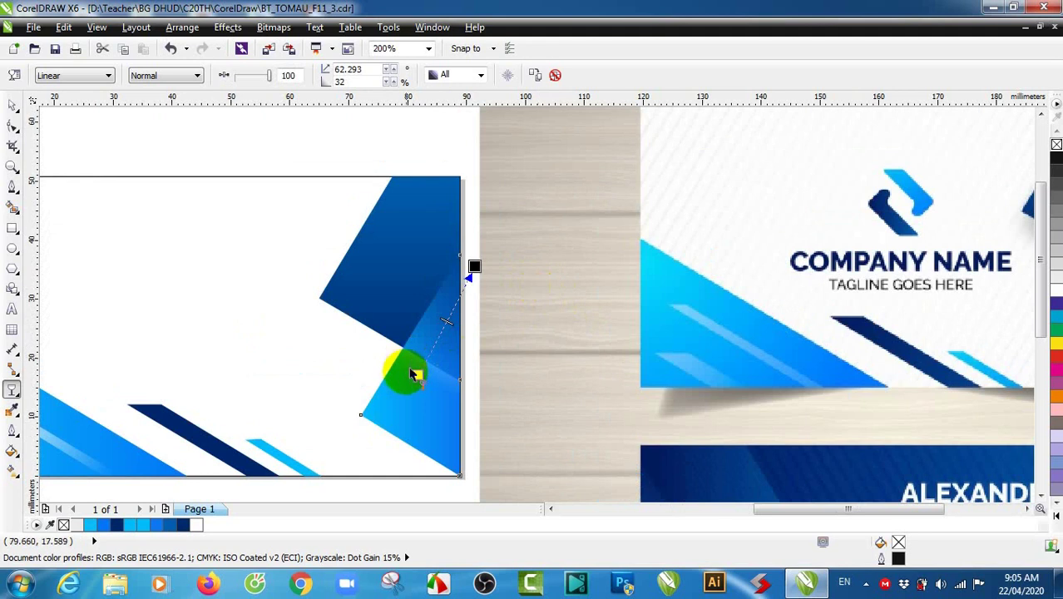
mouse_move(418, 373)
mouse_down()
mouse_move(428, 360)
mouse_move(417, 384)
mouse_up()
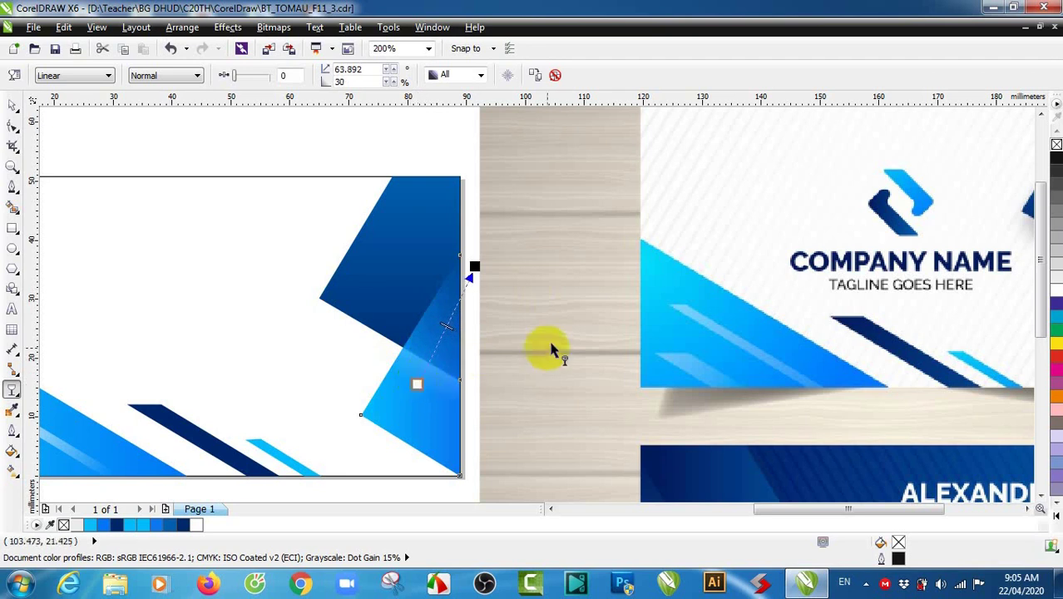
drag(475, 266, 512, 216)
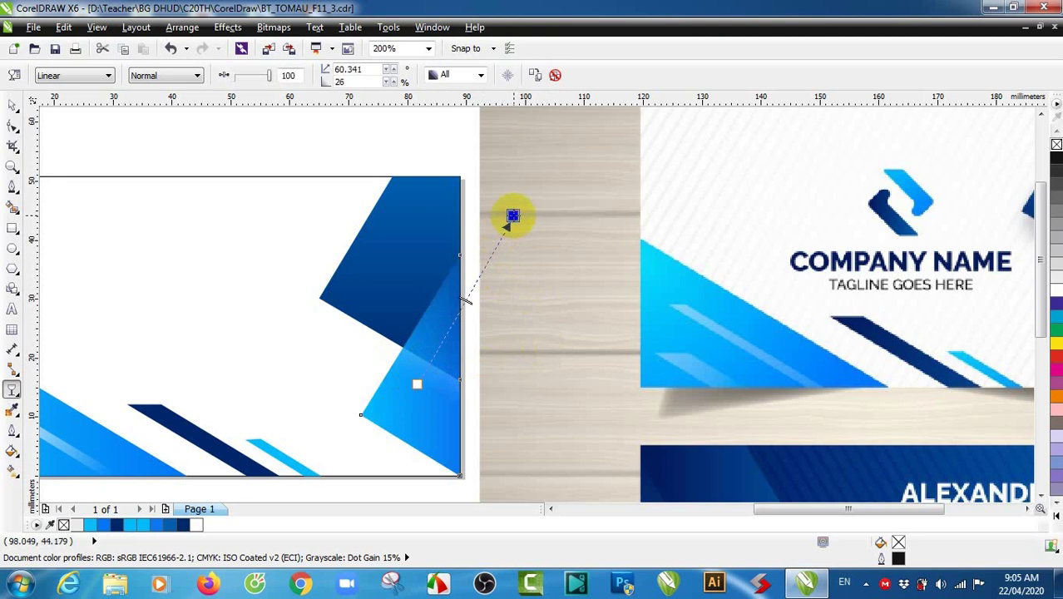
Step: Pull the light-blue shape's transparency end slightly closer to the card, at about 61.0° with 27% edge pad
scroll(554, 351, down, 2)
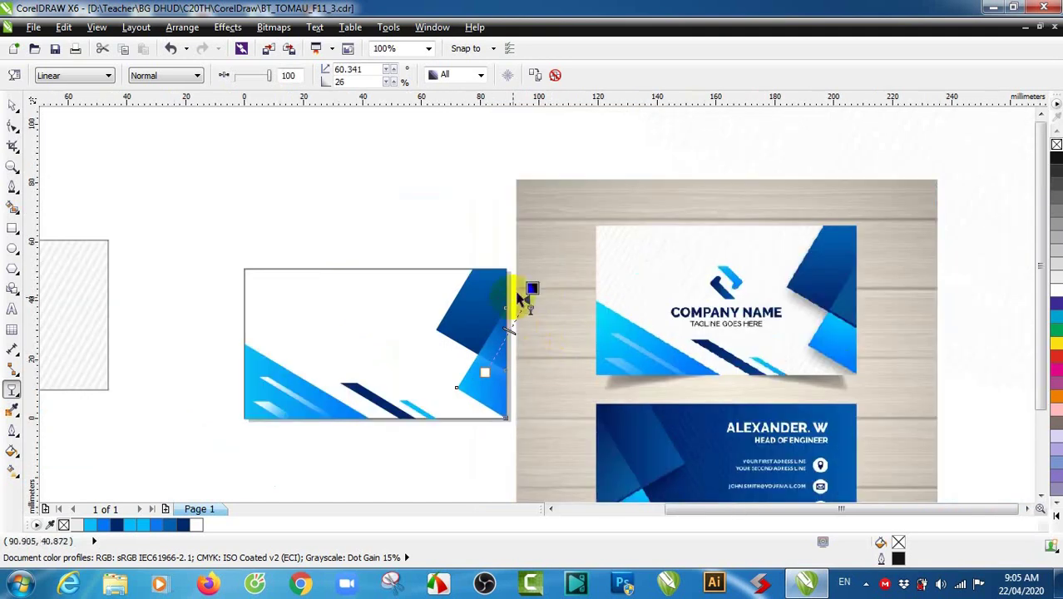
scroll(521, 298, up, 2)
drag(548, 290, 540, 297)
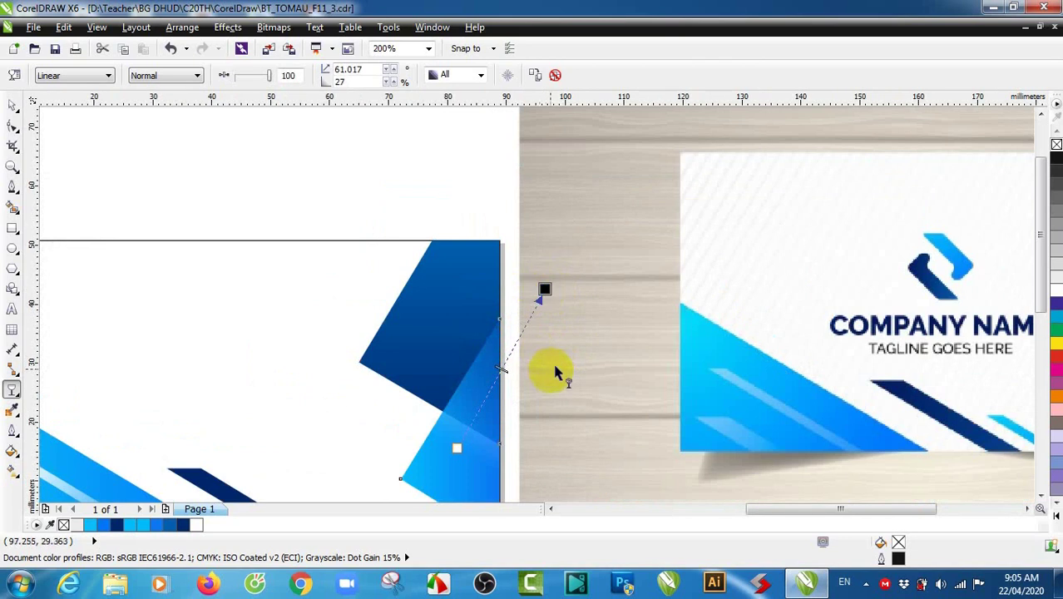
scroll(553, 375, down, 2)
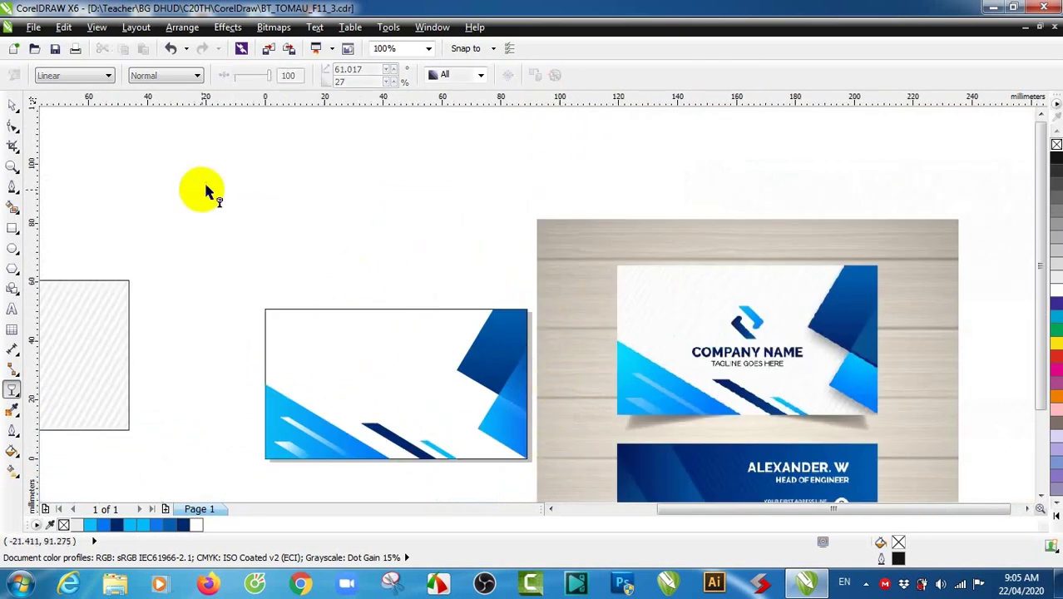
Step: Move the striped background rectangle onto the business card page, aligning its top-left corner with the page corner
click(12, 105)
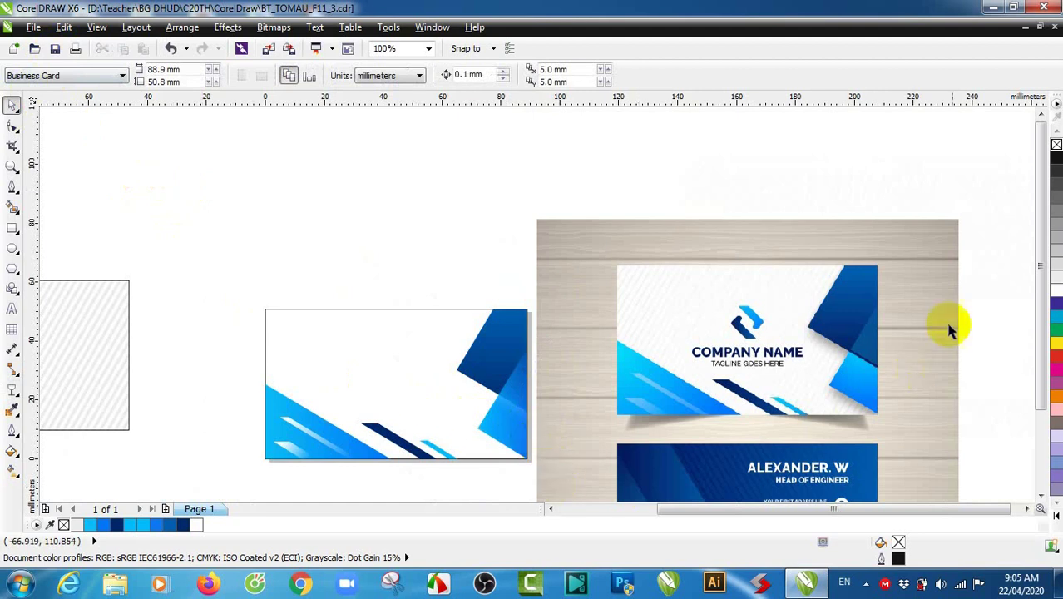
drag(1041, 309, 997, 335)
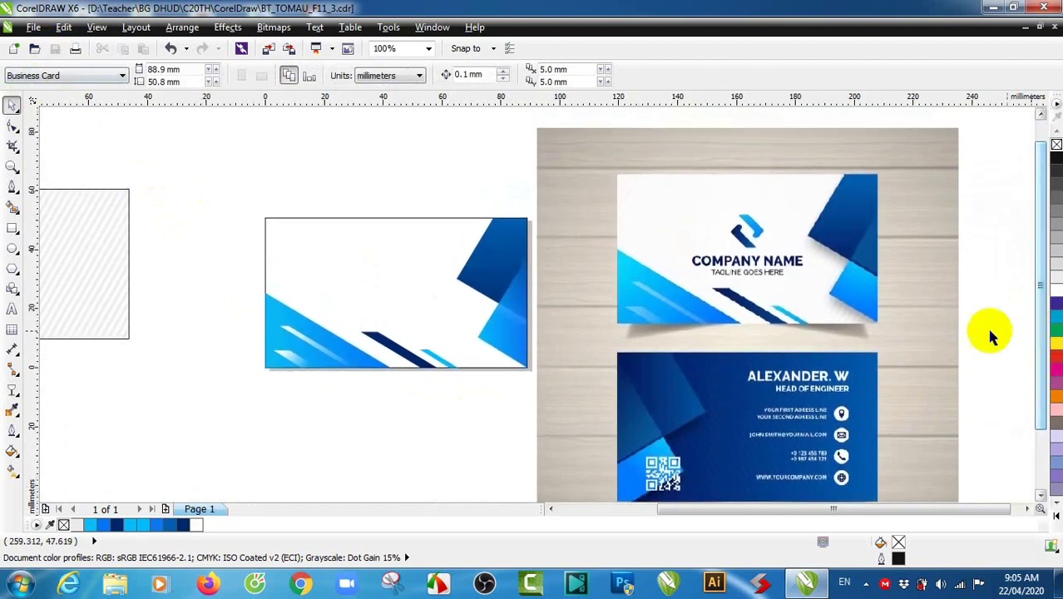
click(89, 229)
drag(86, 229, 373, 204)
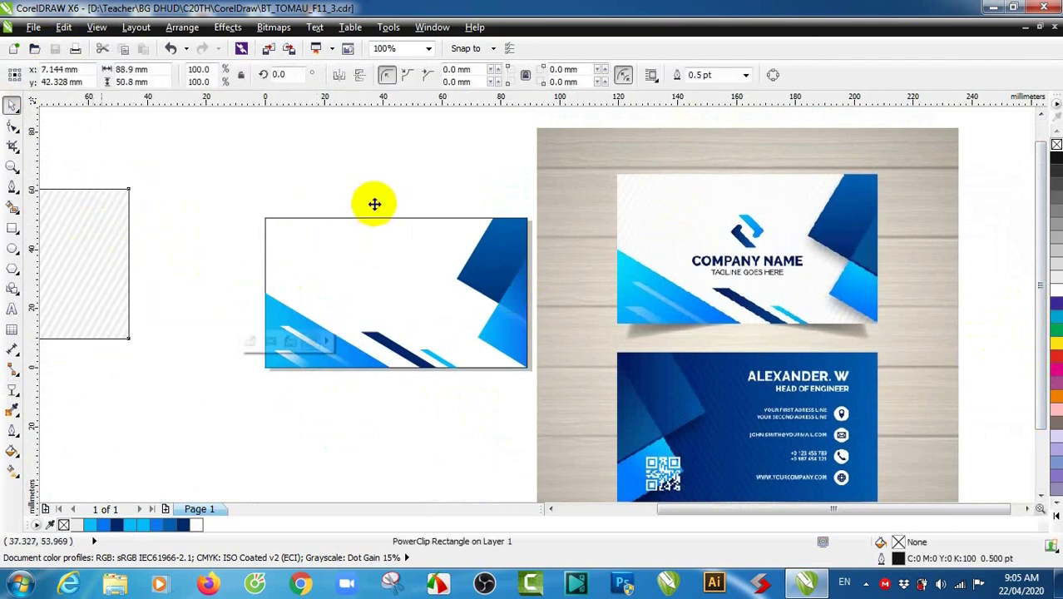
drag(152, 165, 261, 217)
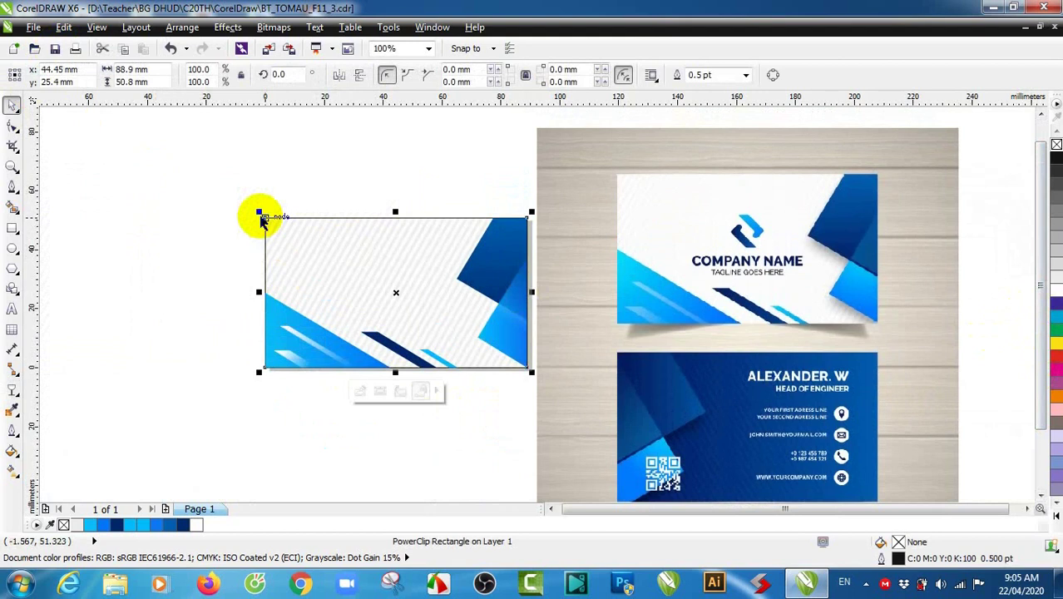
Step: Try to clear the black card border by removing the outline of the plain rectangle over the card
scroll(383, 324, up, 1)
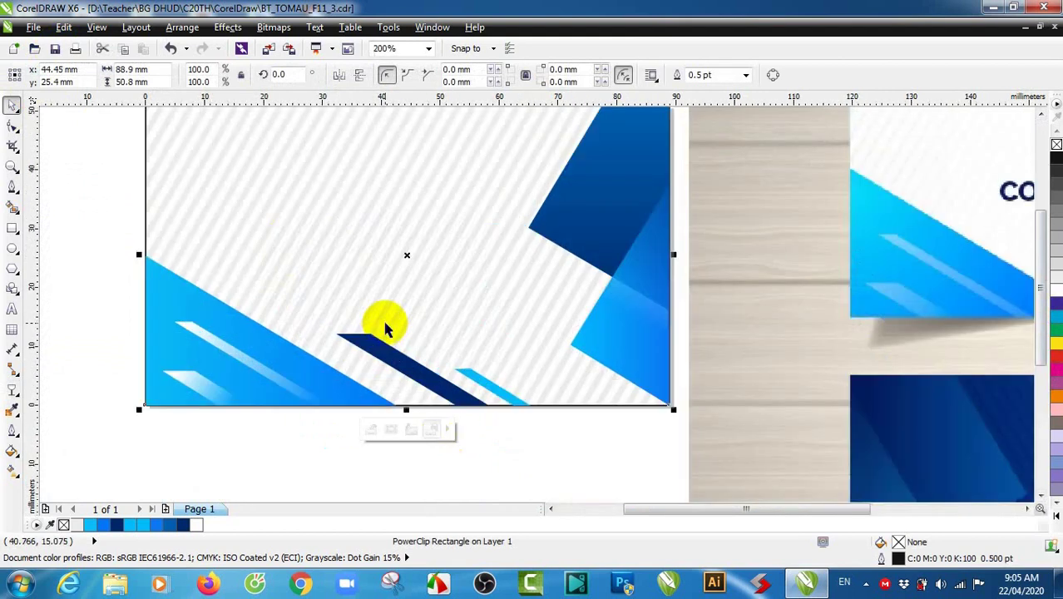
mouse_move(1040, 225)
mouse_down()
mouse_move(1037, 199)
mouse_move(1040, 212)
mouse_up()
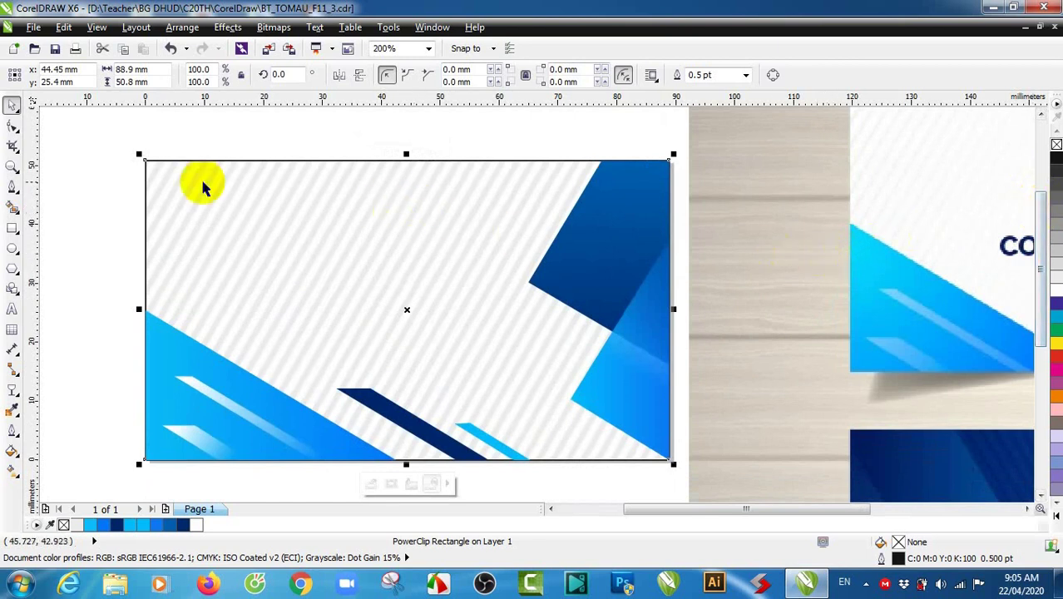
click(100, 187)
click(378, 219)
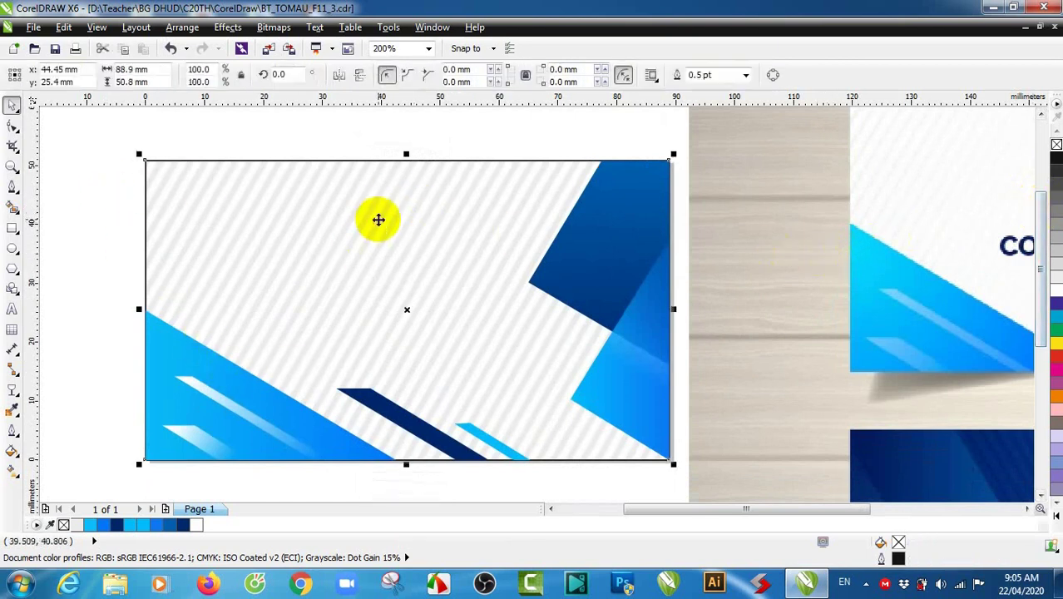
click(1052, 144)
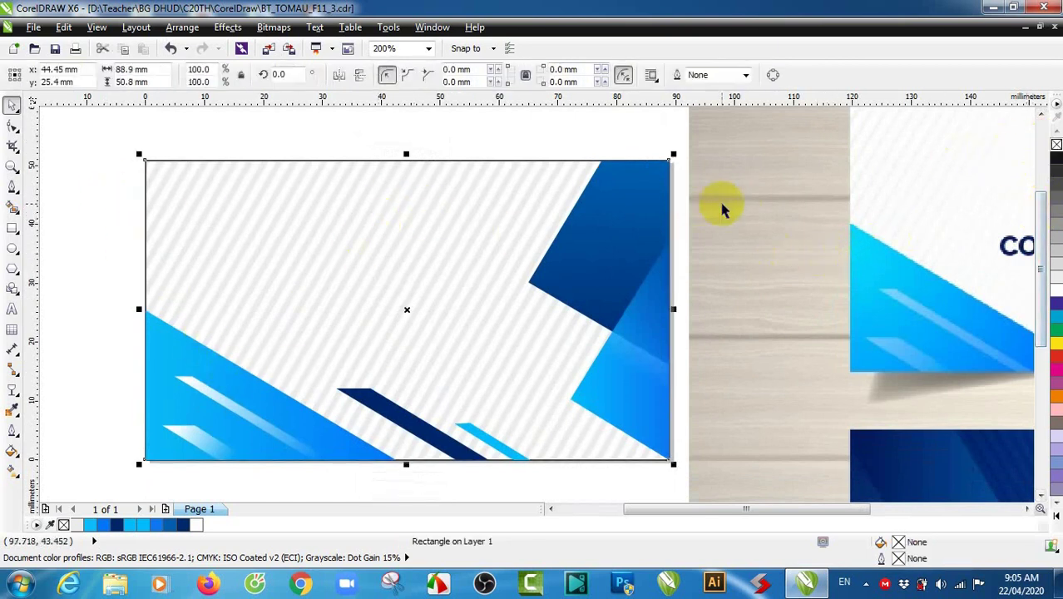
click(613, 196)
click(408, 202)
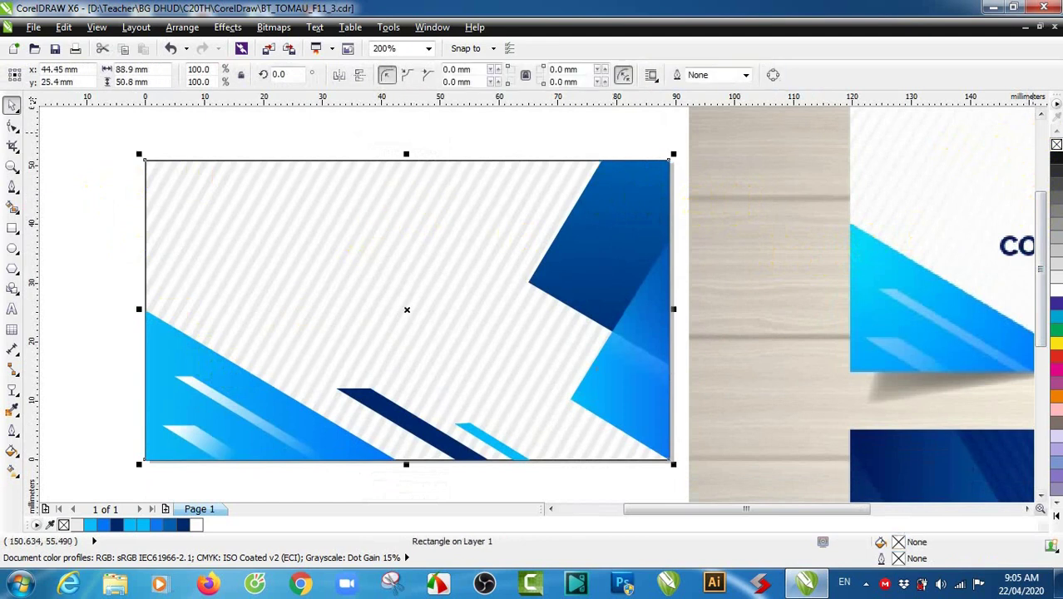
click(1054, 146)
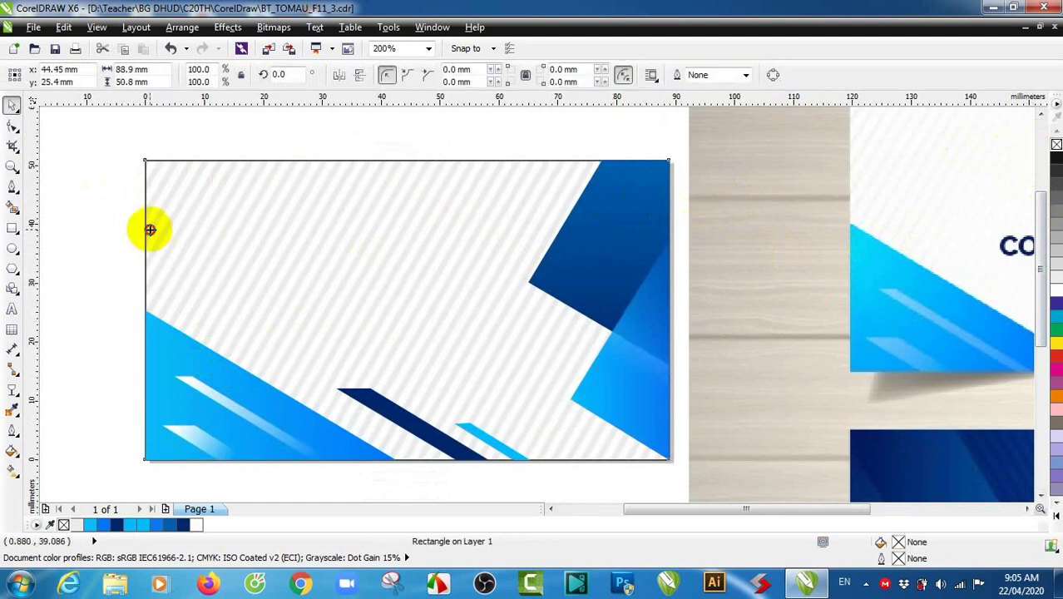
click(147, 447)
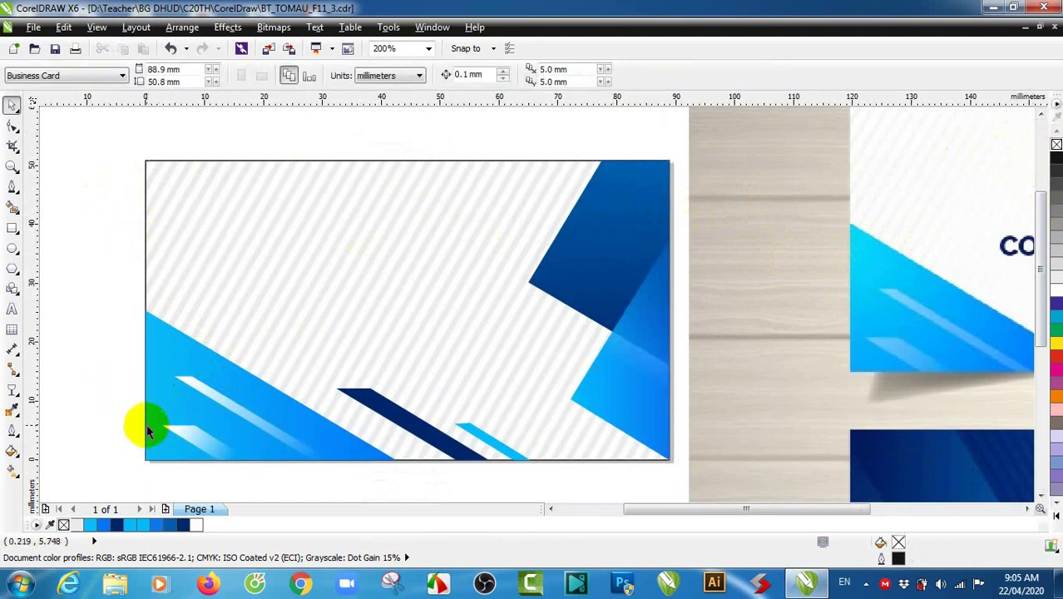
Step: Shift the plain rectangle off the card and set the outlines of it and the striped background to 10% black
drag(161, 167, 94, 264)
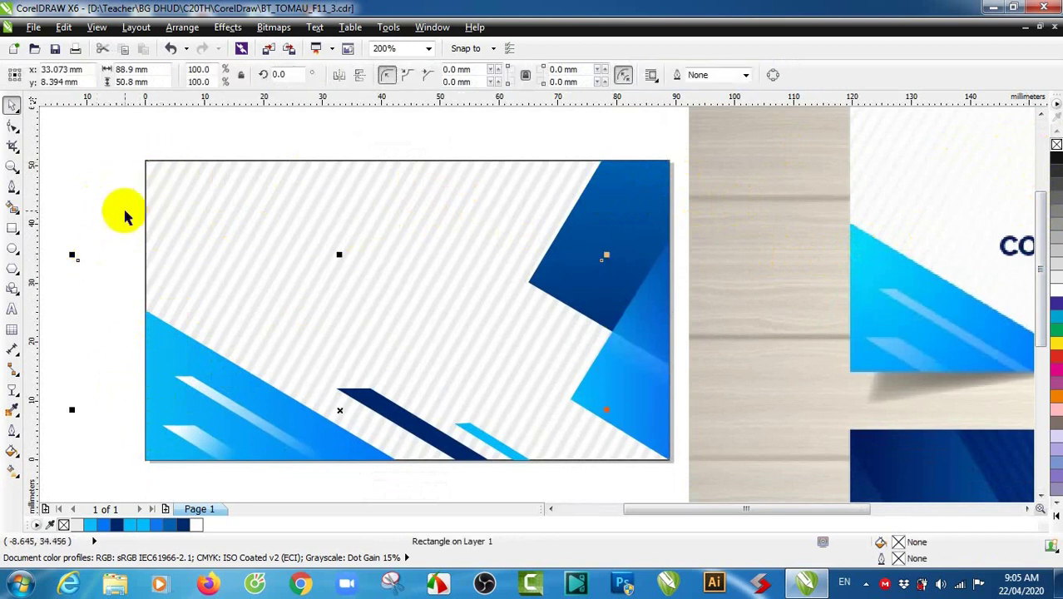
click(195, 160)
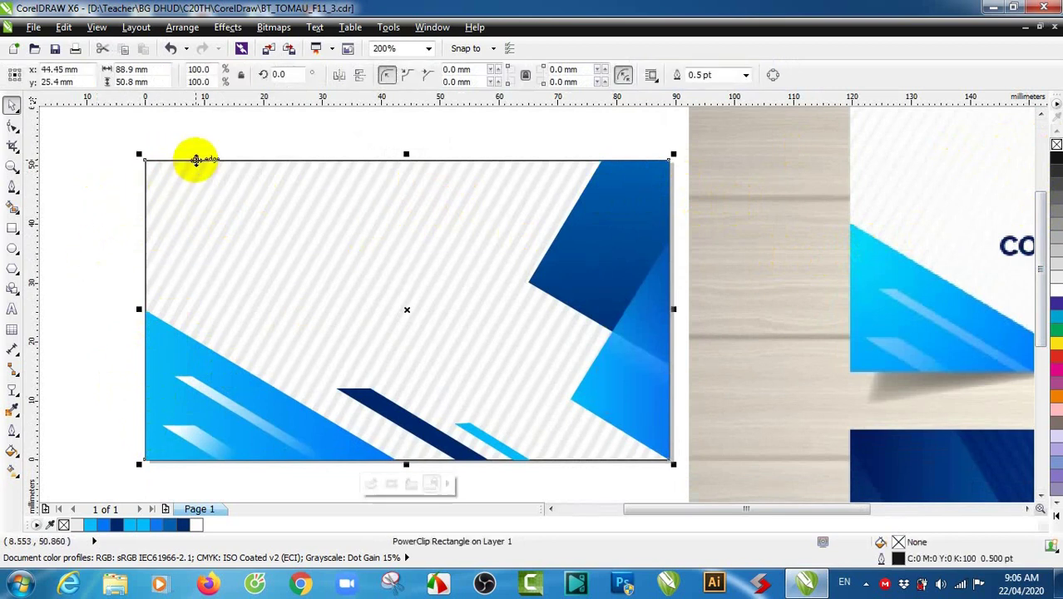
click(83, 406)
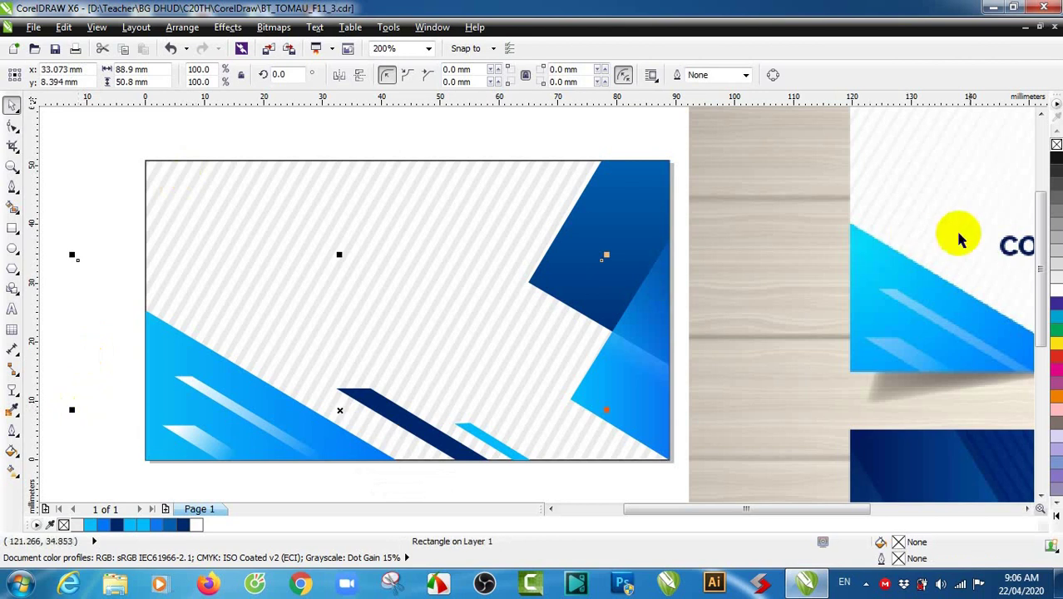
right_click(1056, 275)
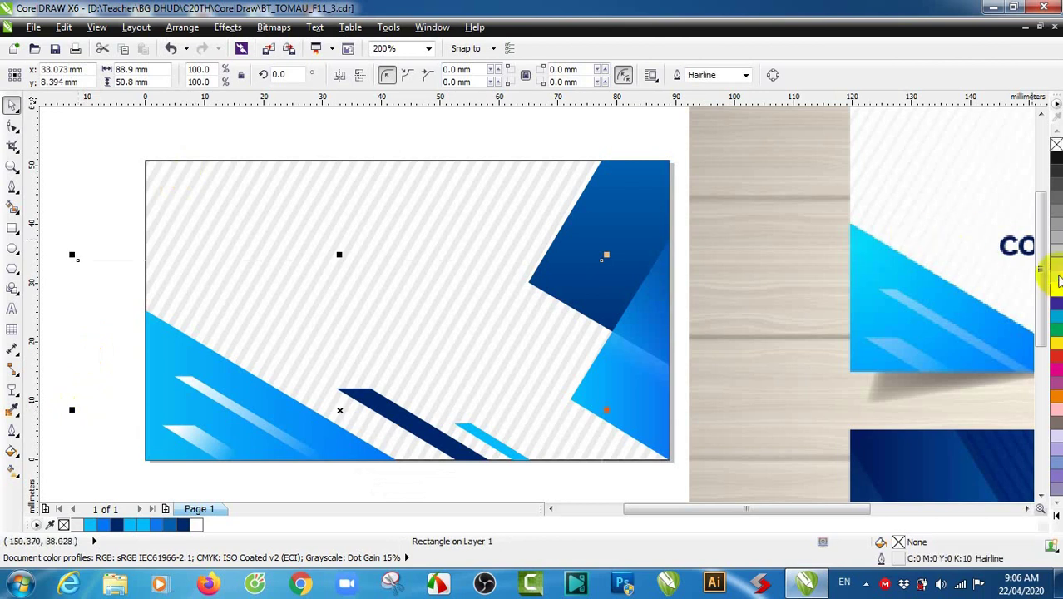
click(391, 159)
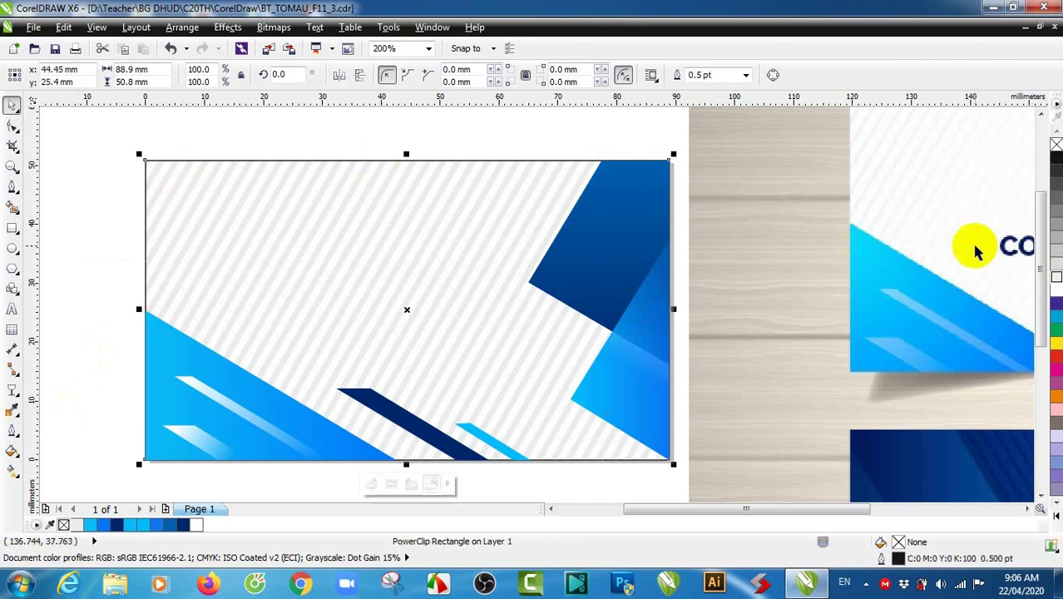
right_click(1054, 281)
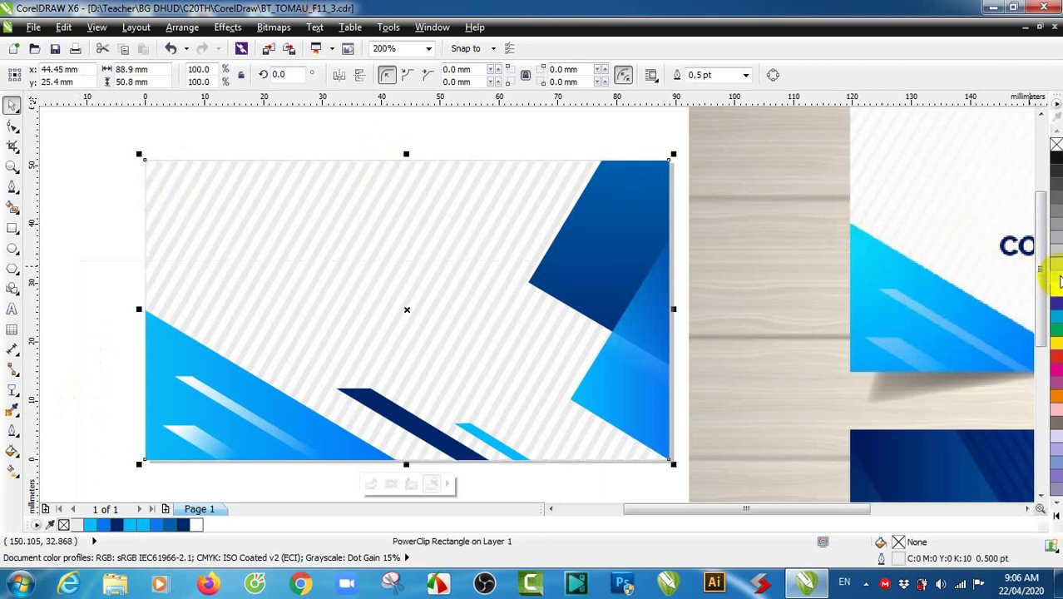
Step: Move the plain rectangle back onto the card, aligned with its top-left corner, and save the document
click(758, 199)
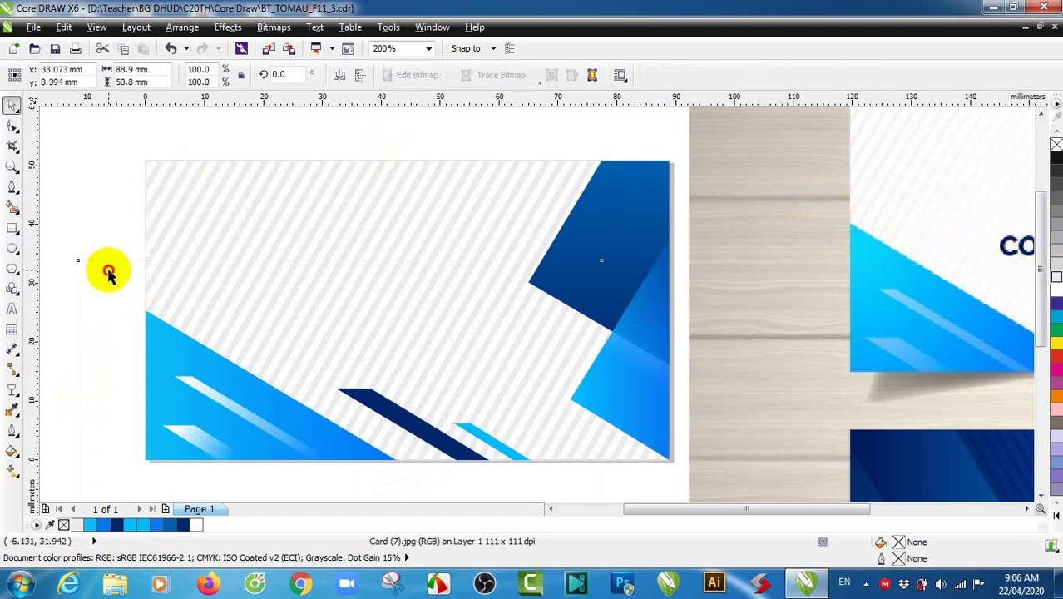
drag(154, 280, 147, 159)
click(89, 187)
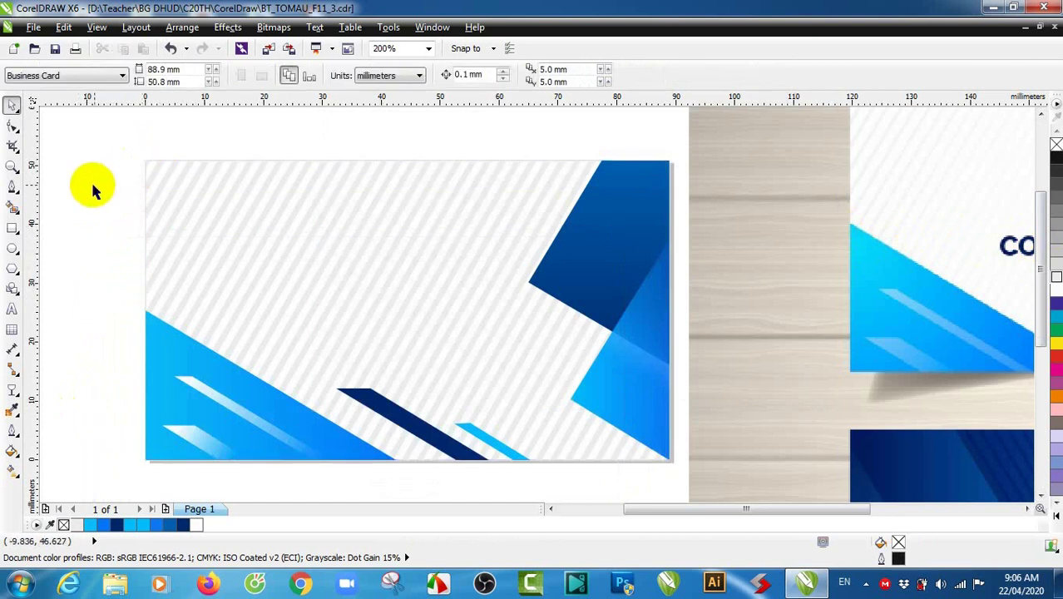
scroll(125, 171, up, 1)
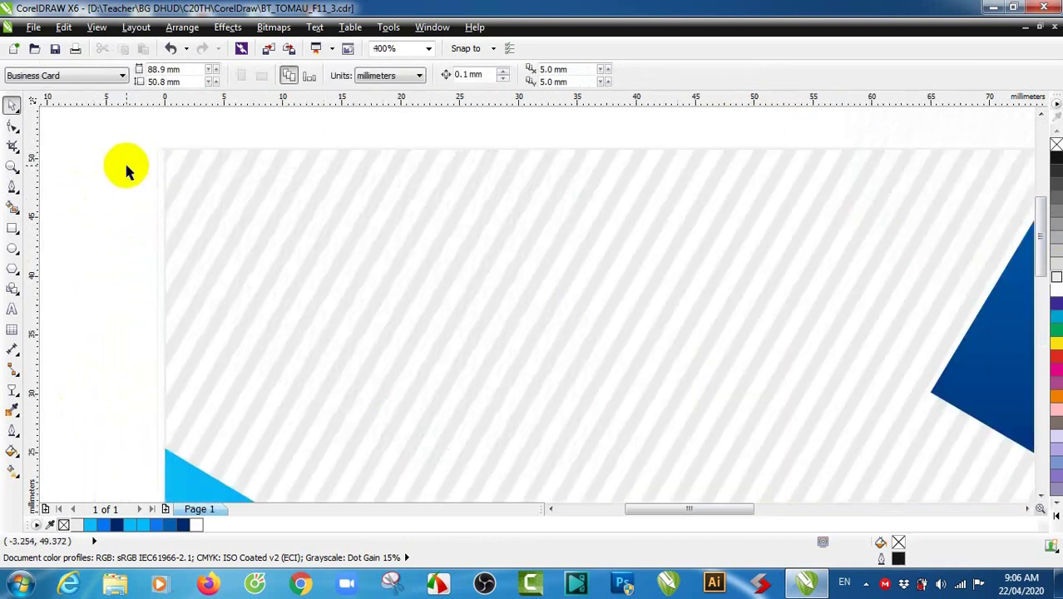
scroll(164, 164, down, 1)
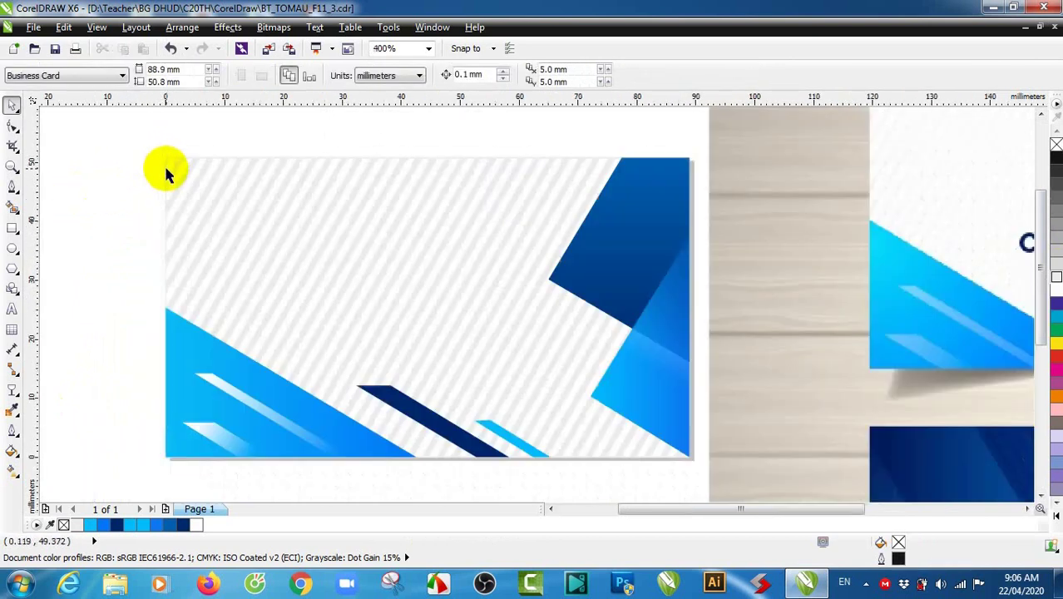
drag(172, 186, 167, 158)
click(114, 201)
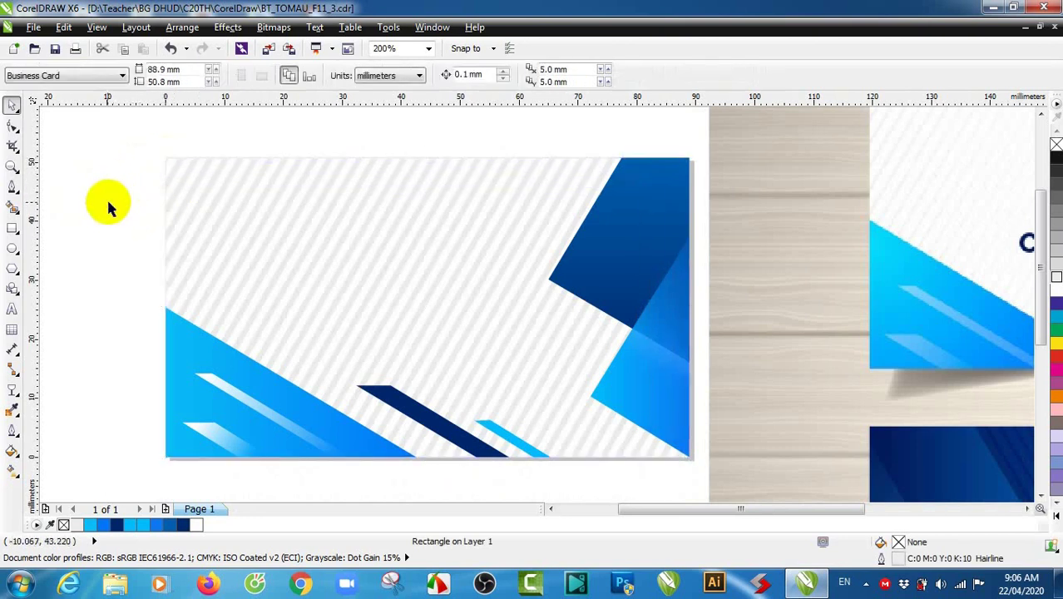
click(56, 52)
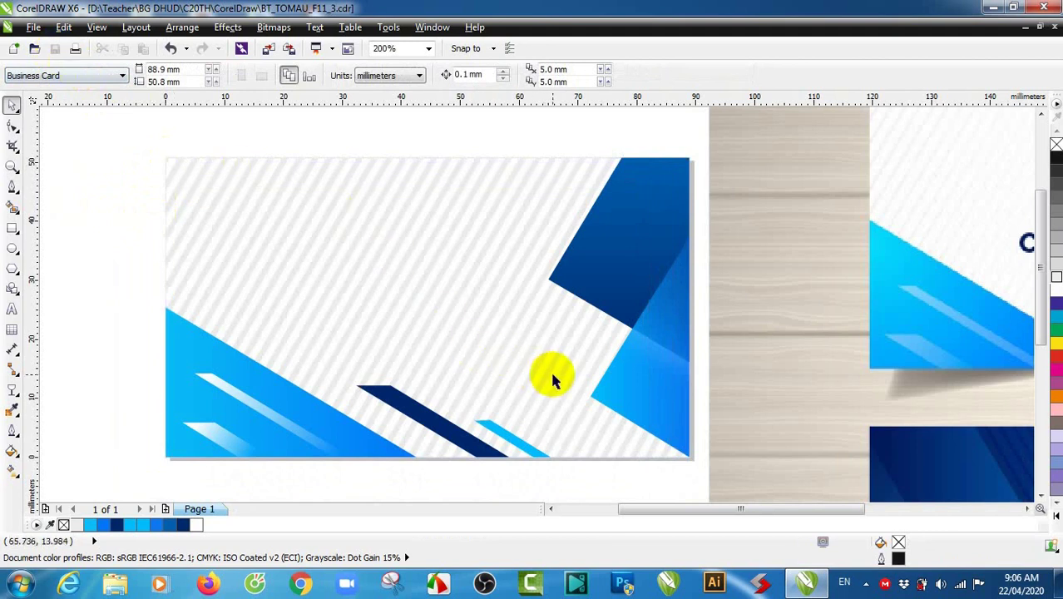
Step: Compare the card's background, border and overlapping blue shapes with the reference business card image
scroll(552, 374, down, 2)
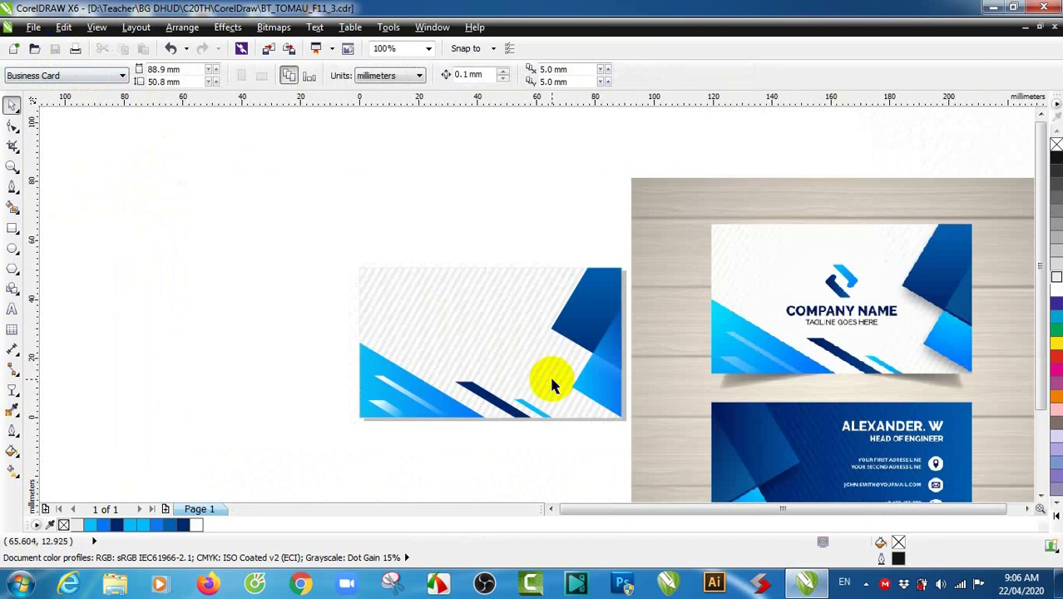
drag(1039, 314, 1042, 359)
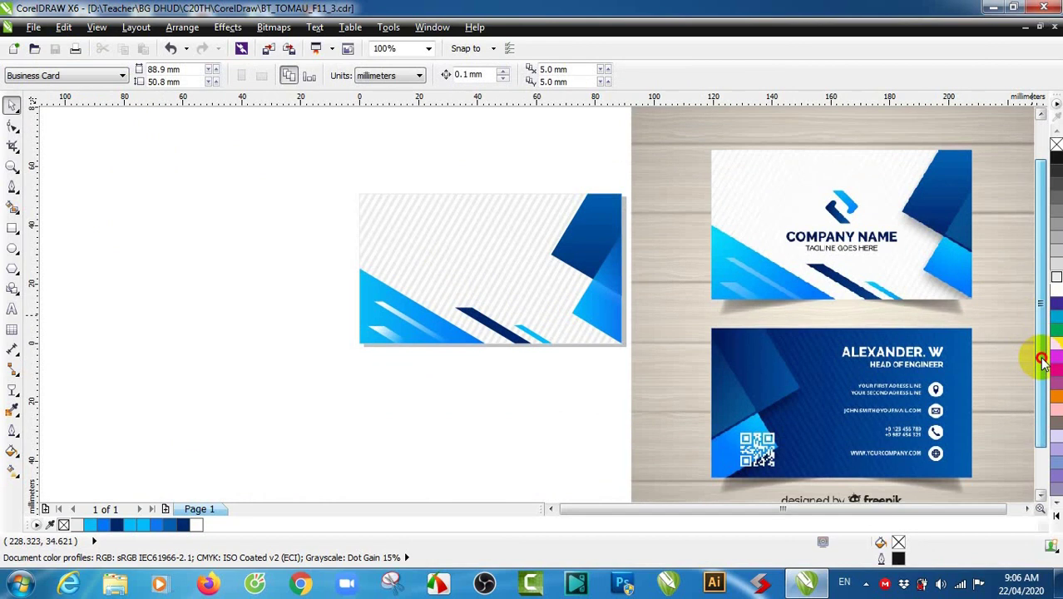
drag(1042, 359, 1037, 331)
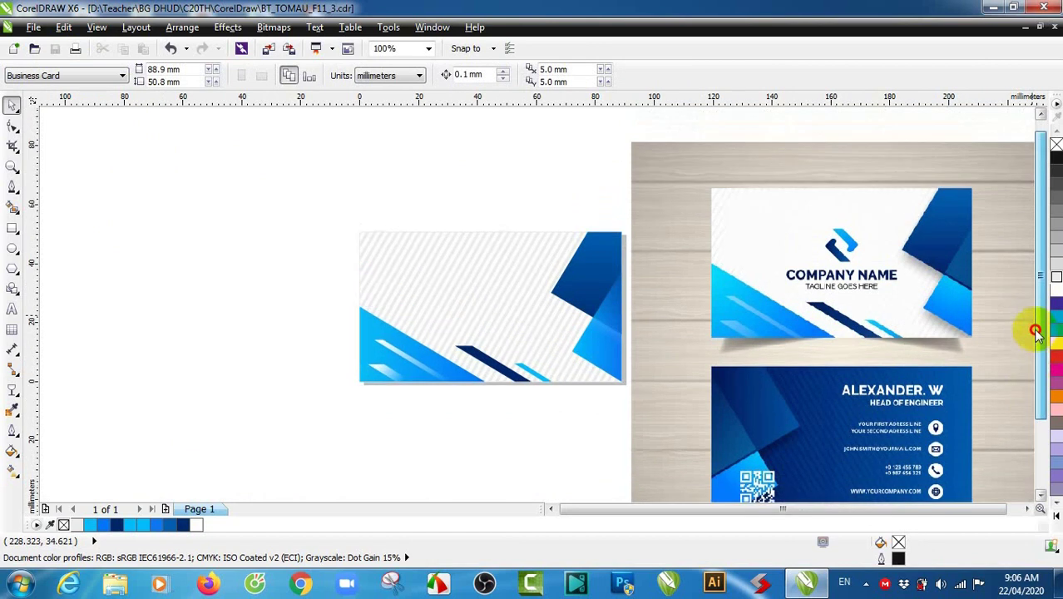
scroll(969, 283, up, 2)
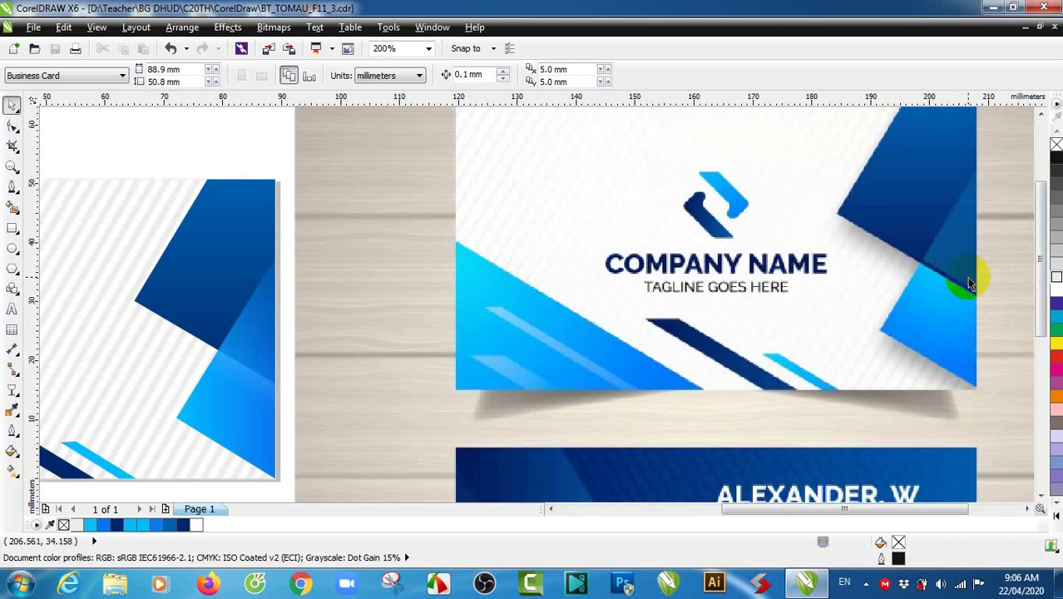
scroll(967, 276, down, 2)
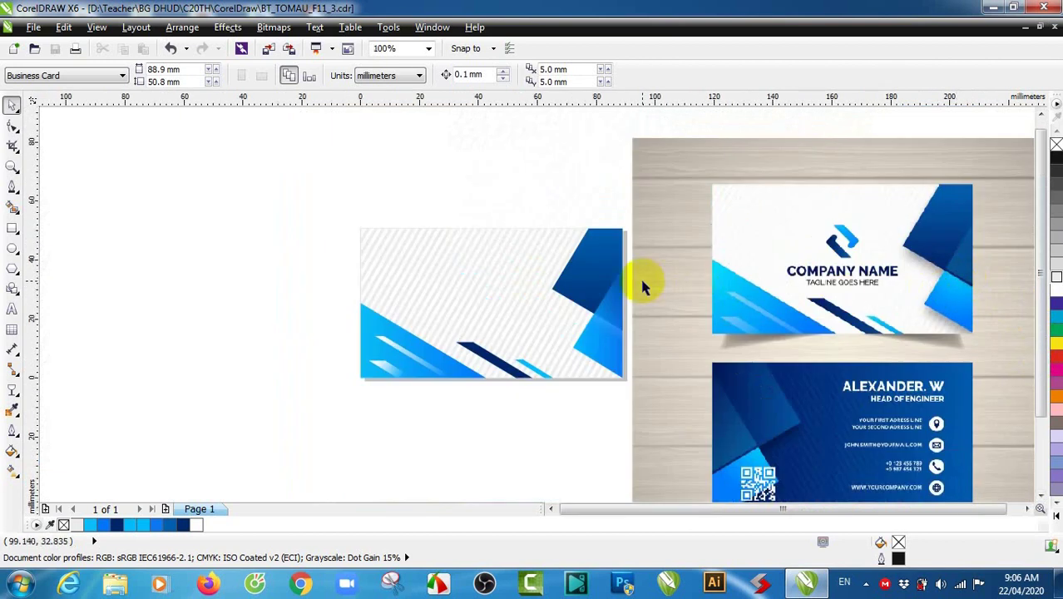
scroll(639, 283, up, 2)
drag(686, 509, 646, 505)
scroll(638, 483, down, 2)
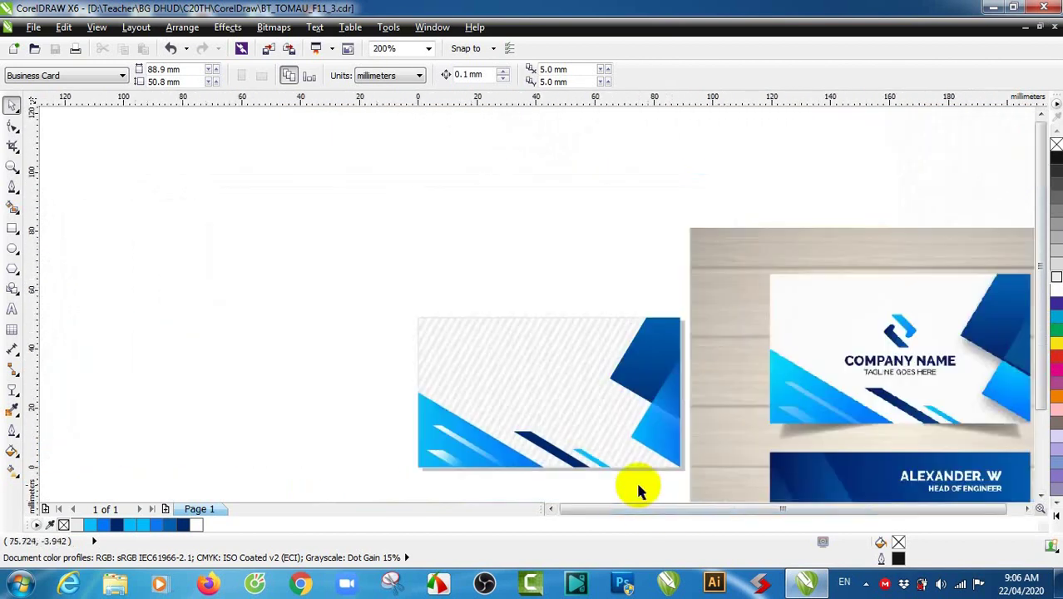
drag(1041, 332, 1041, 416)
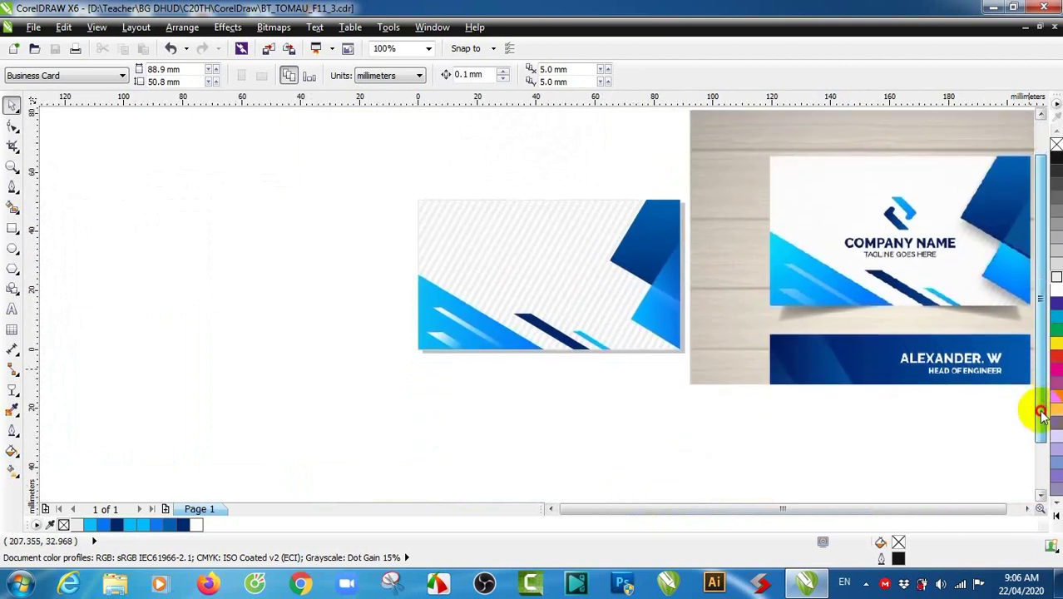
drag(993, 507, 1005, 507)
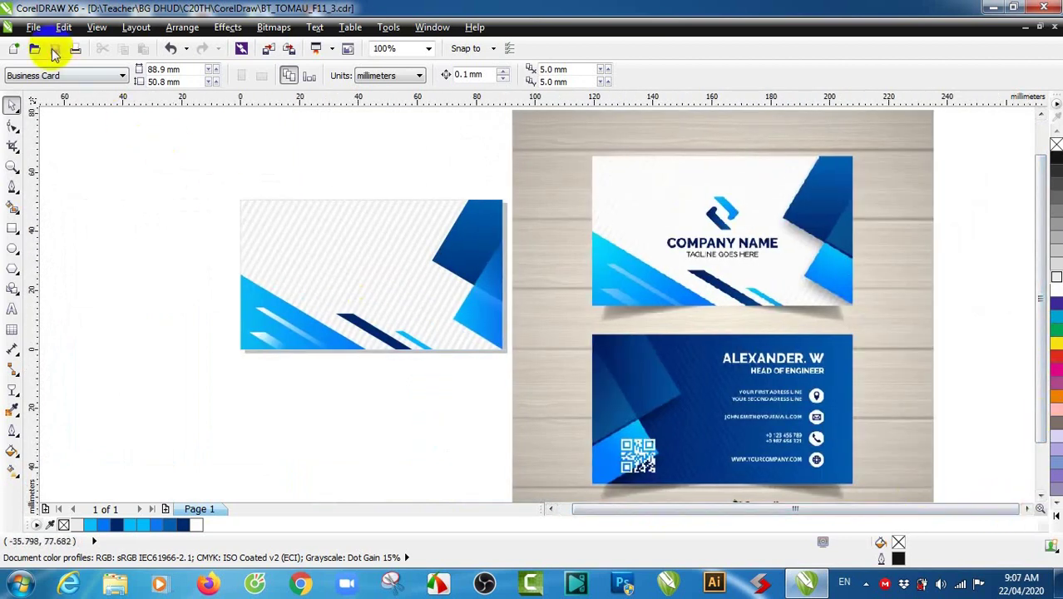
click(865, 585)
right_click(823, 501)
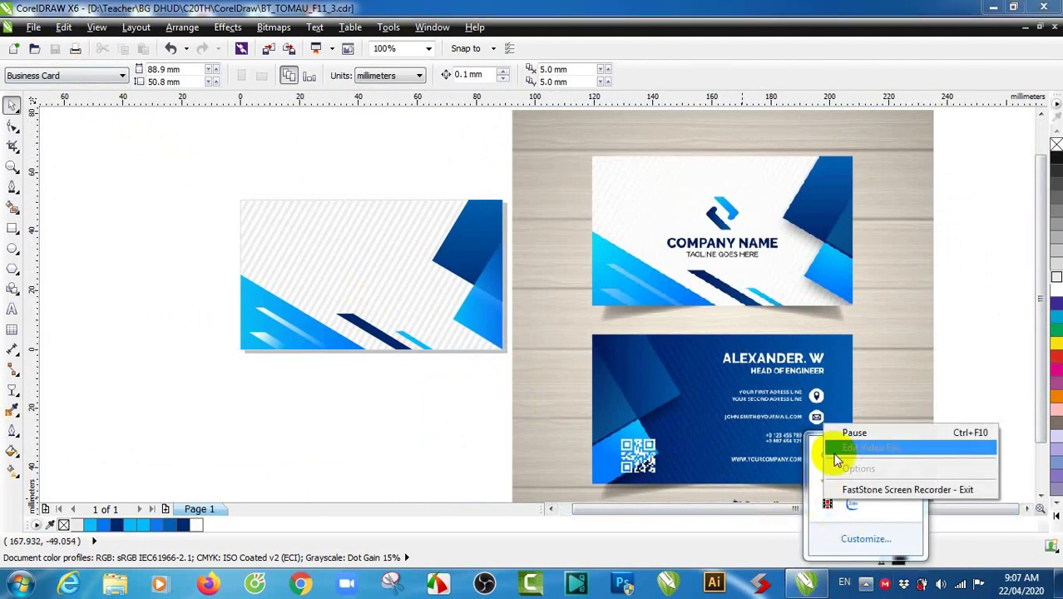